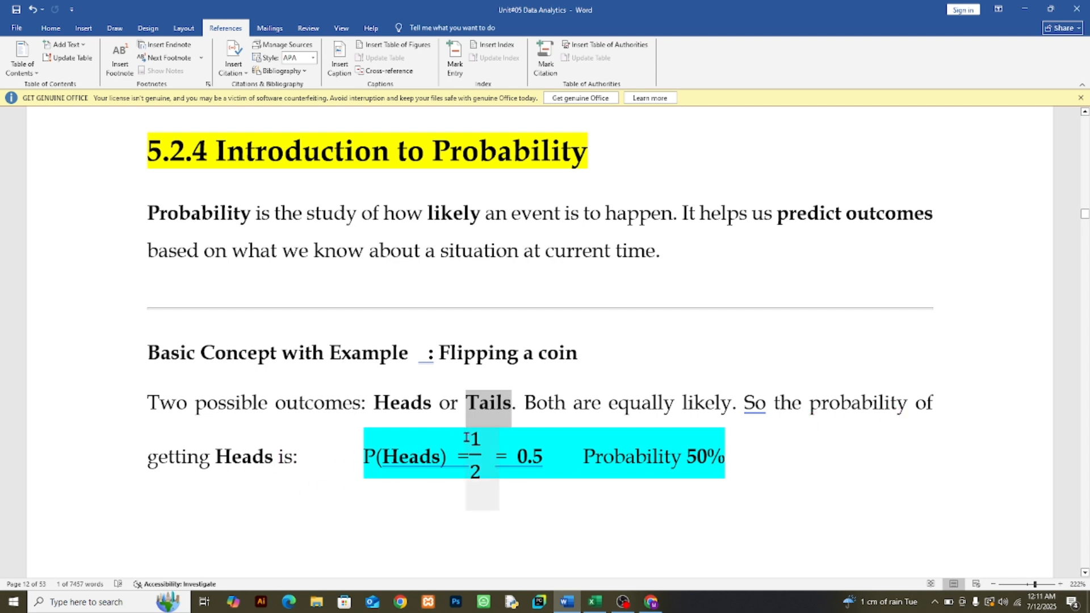
# Step: Examine the coin-flip calculation for P(Heads), its decimal and percentage forms, and the general probability formula below it
pyautogui.doubleClick(475, 440)
pyautogui.moveTo(475, 440); pyautogui.dragTo(475, 471)
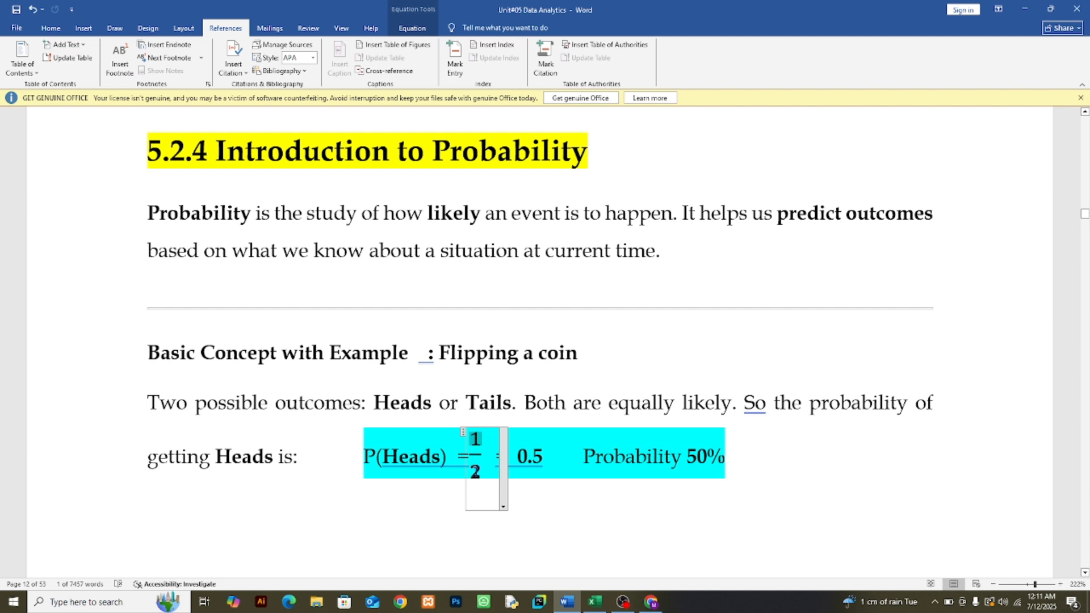
pyautogui.click(475, 448)
pyautogui.doubleClick(476, 472)
pyautogui.doubleClick(476, 439)
pyautogui.doubleClick(517, 457)
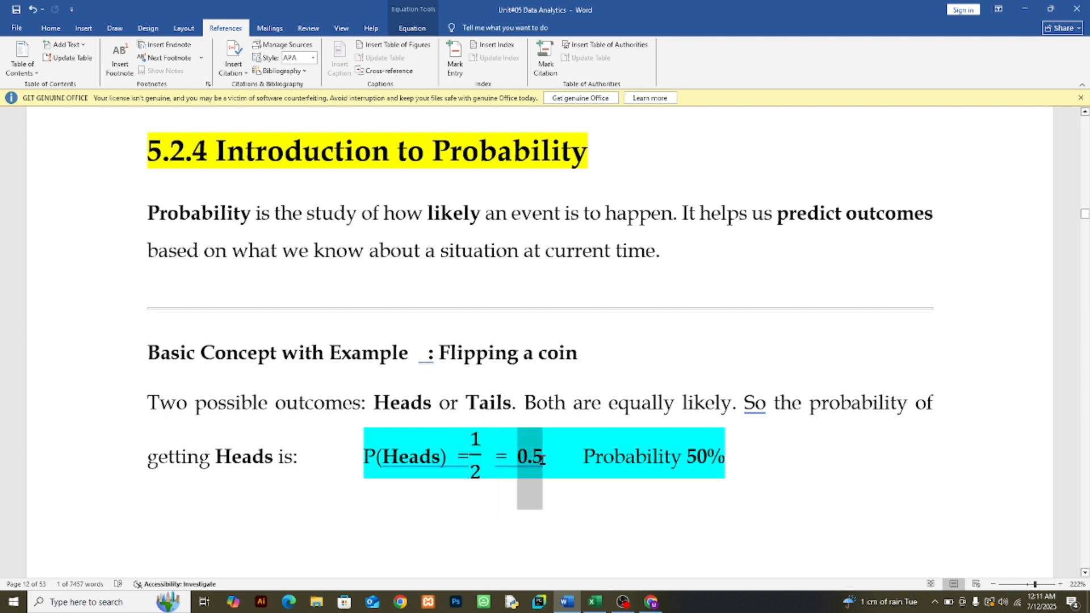
pyautogui.moveTo(687, 457); pyautogui.dragTo(731, 457)
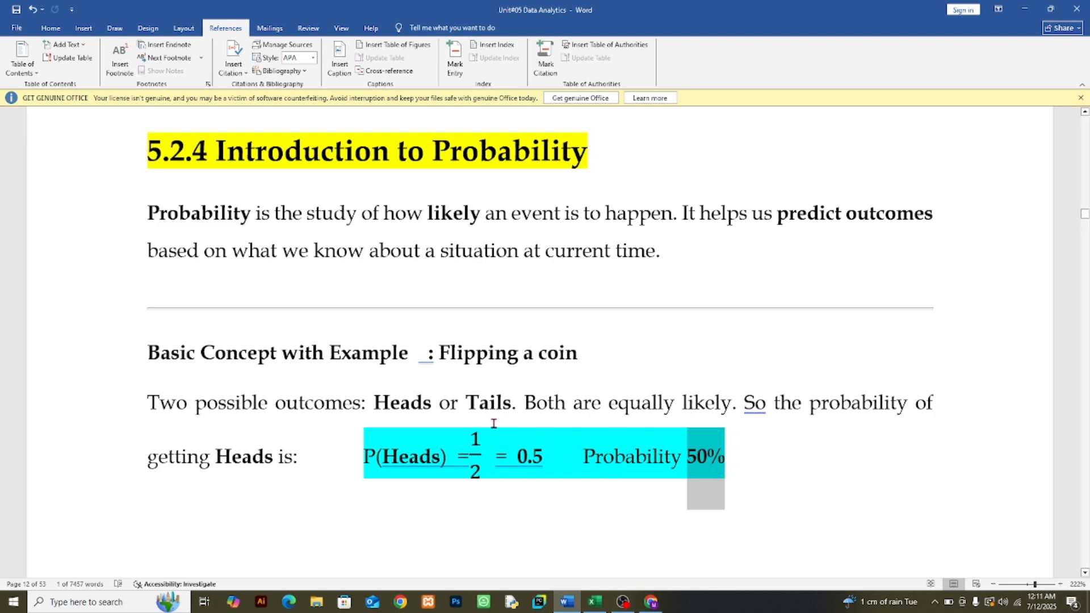
pyautogui.scroll(-2, 456, 391)
pyautogui.scroll(-2, 456, 392)
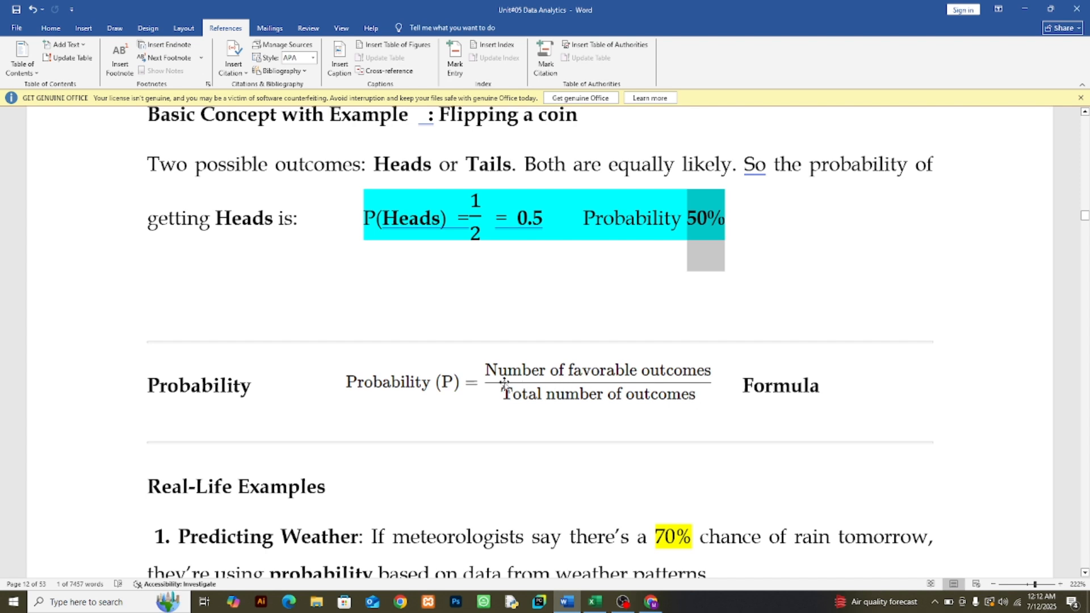
# Step: Highlight the "Real-Life Examples" heading in yellow
pyautogui.scroll(-3, 504, 384)
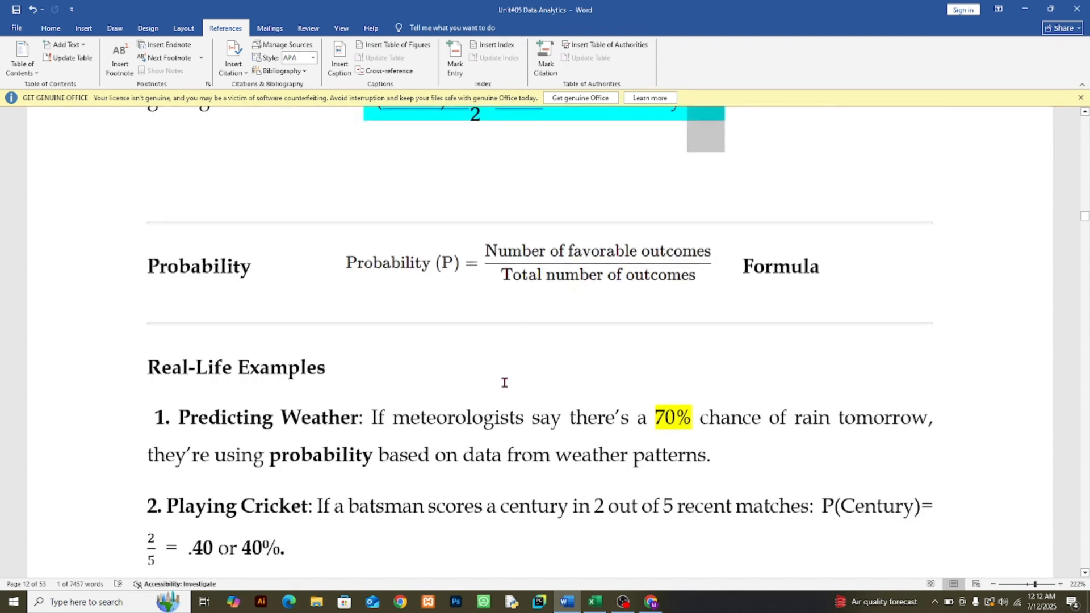
pyautogui.scroll(-1, 309, 337)
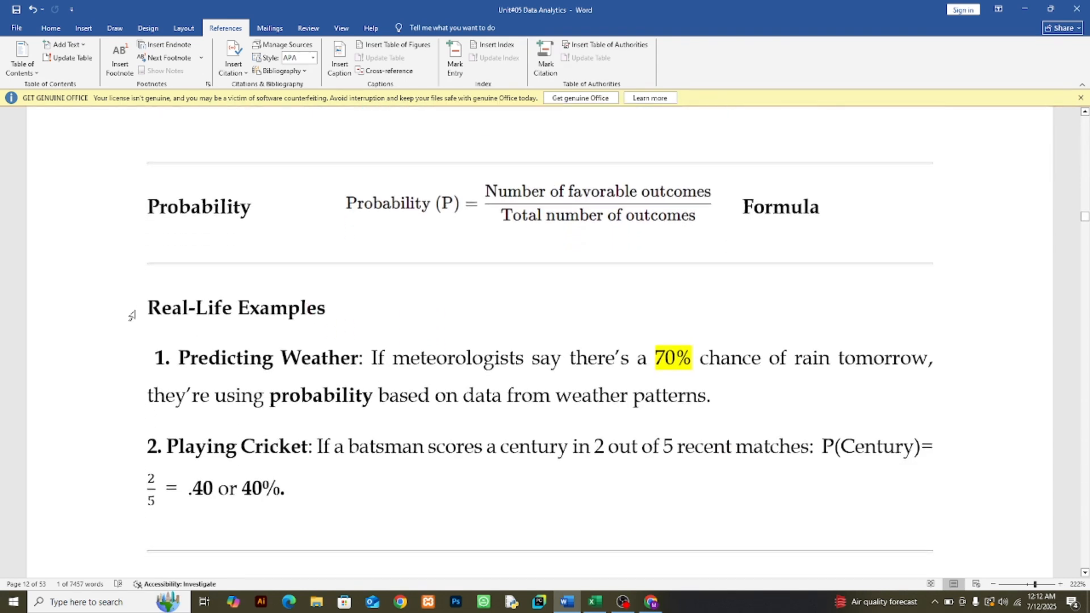
pyautogui.moveTo(147, 307); pyautogui.dragTo(309, 311)
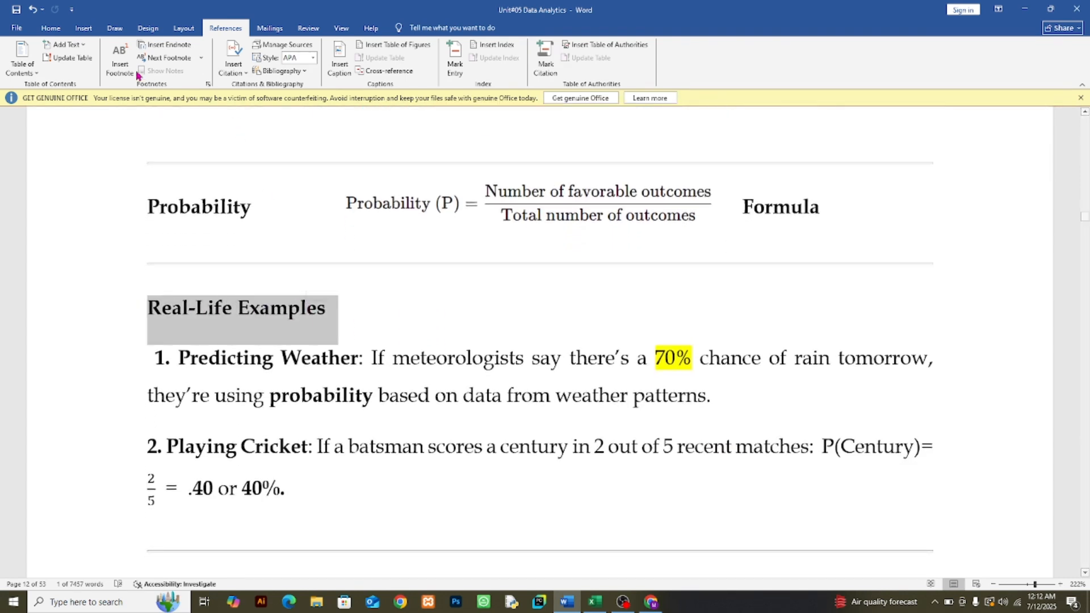
pyautogui.click(45, 34)
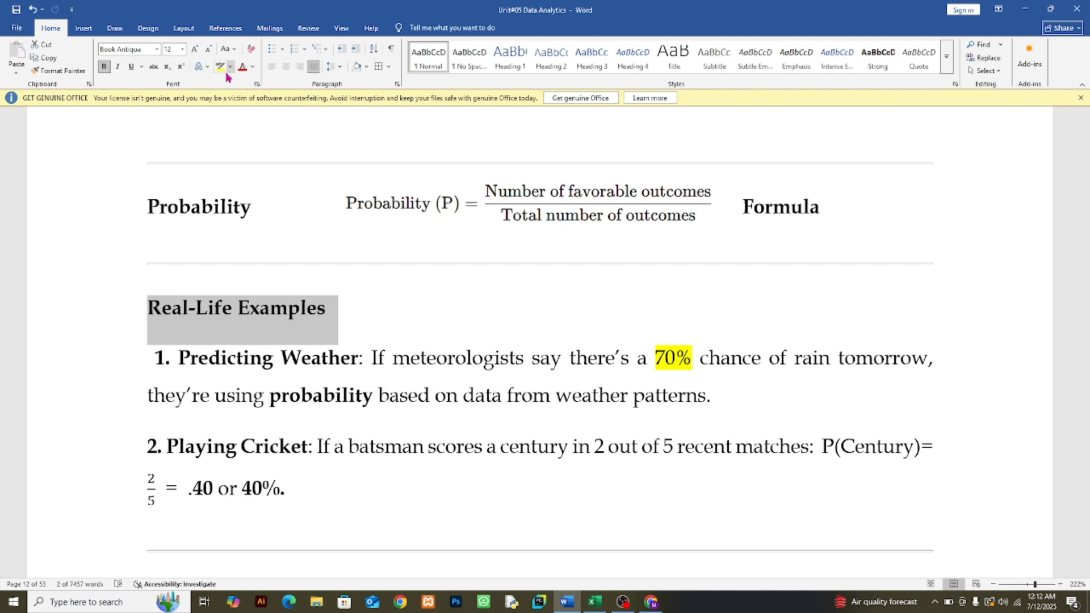
pyautogui.click(220, 66)
pyautogui.click(280, 151)
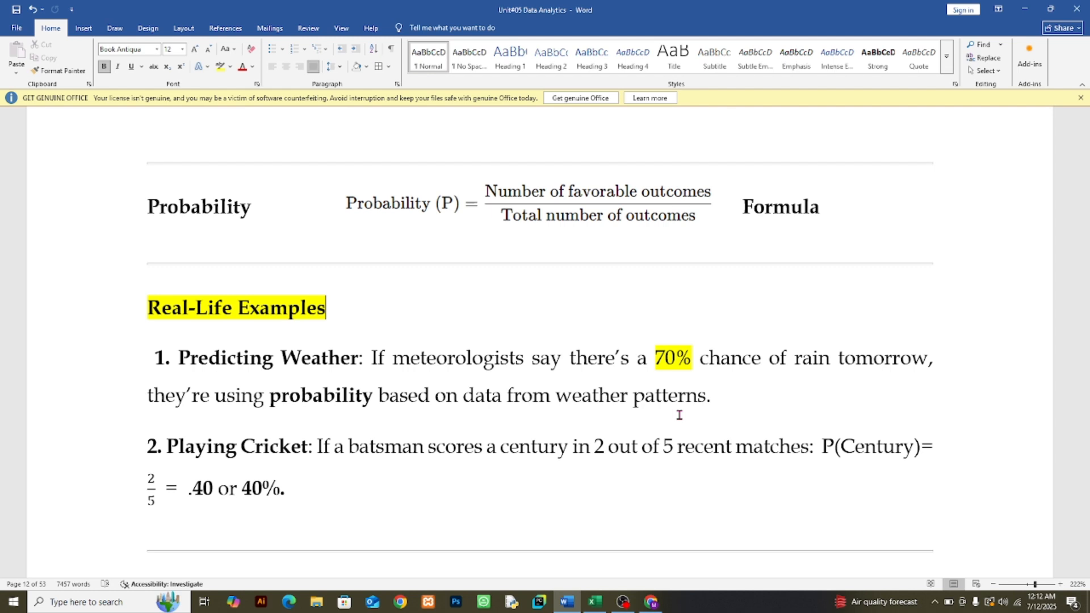
# Step: Read the Predicting Weather example, marking the phrase "weather patterns" and the word "probability"
pyautogui.click(561, 398)
pyautogui.moveTo(563, 399); pyautogui.dragTo(695, 402)
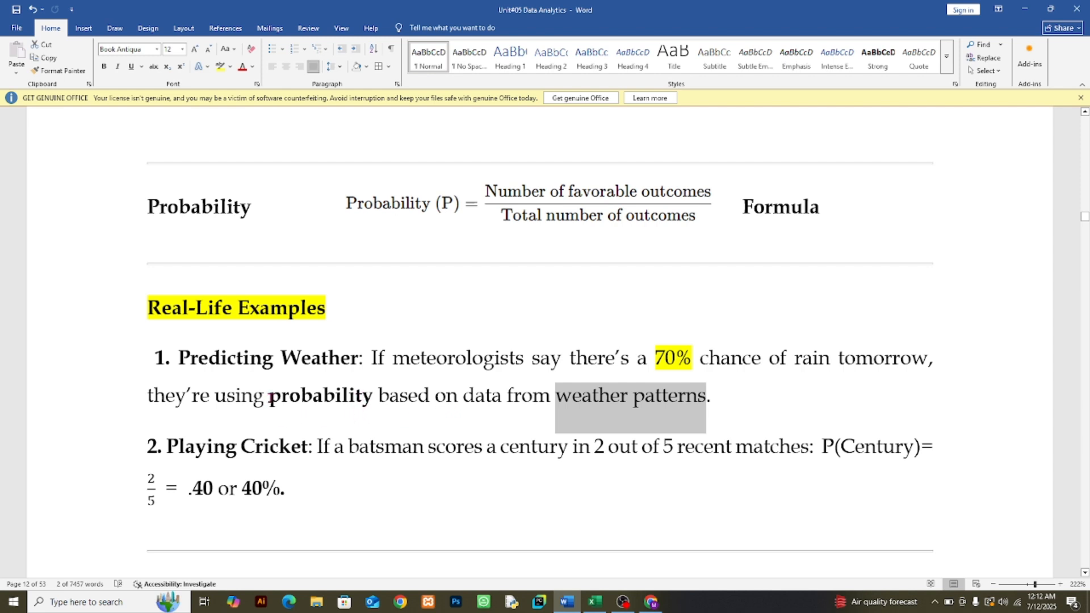
pyautogui.moveTo(266, 399); pyautogui.dragTo(372, 399)
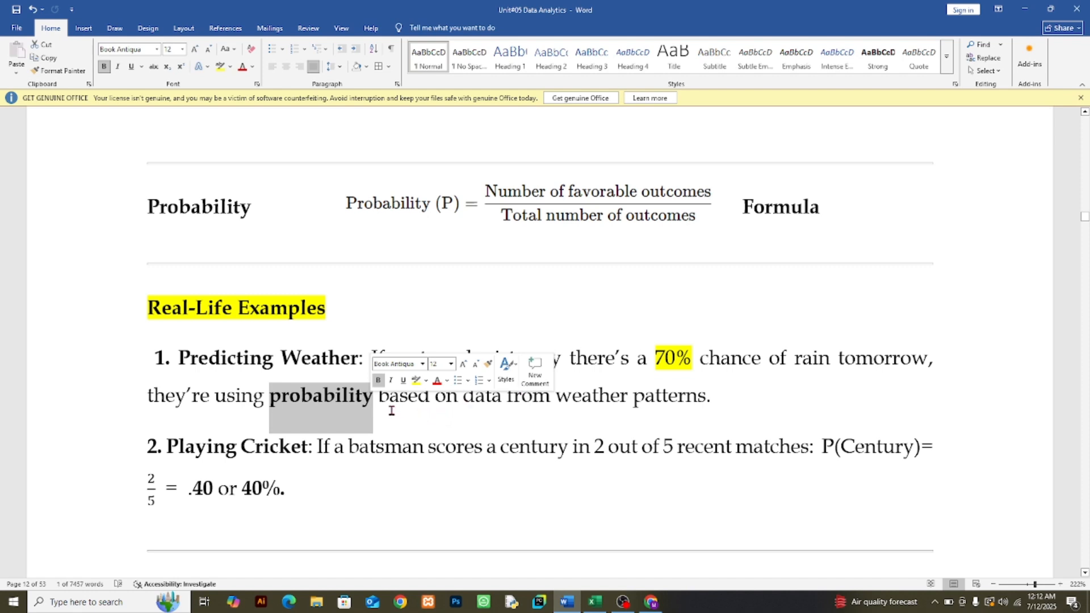
# Step: Make the numbers 5 and 2 bold in the Playing Cricket example's phrase "2 out of 5 recent matches"
pyautogui.scroll(-1, 391, 410)
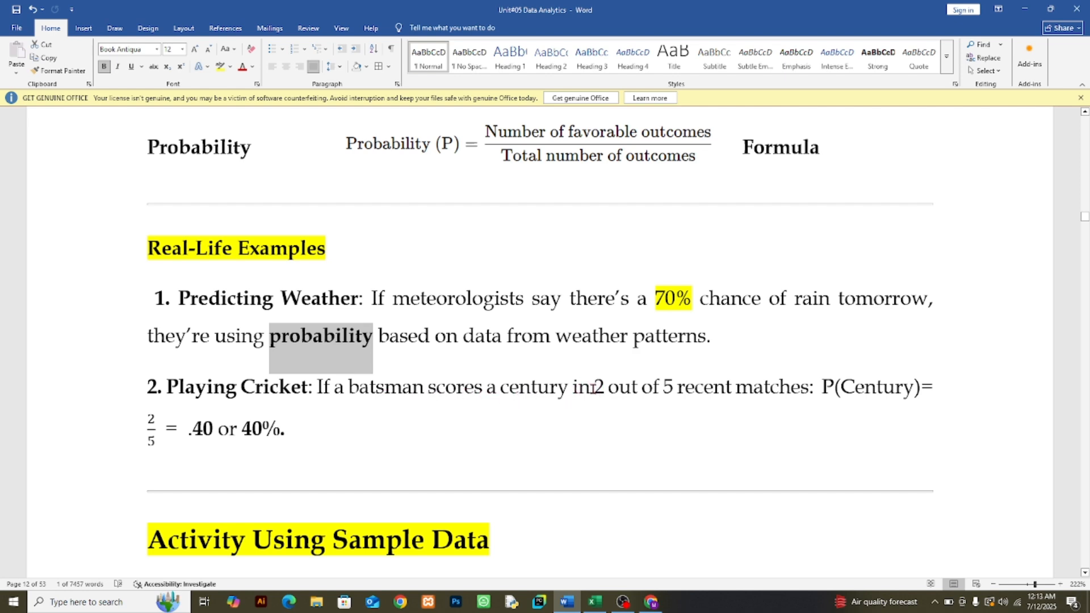
pyautogui.moveTo(592, 388); pyautogui.dragTo(605, 391)
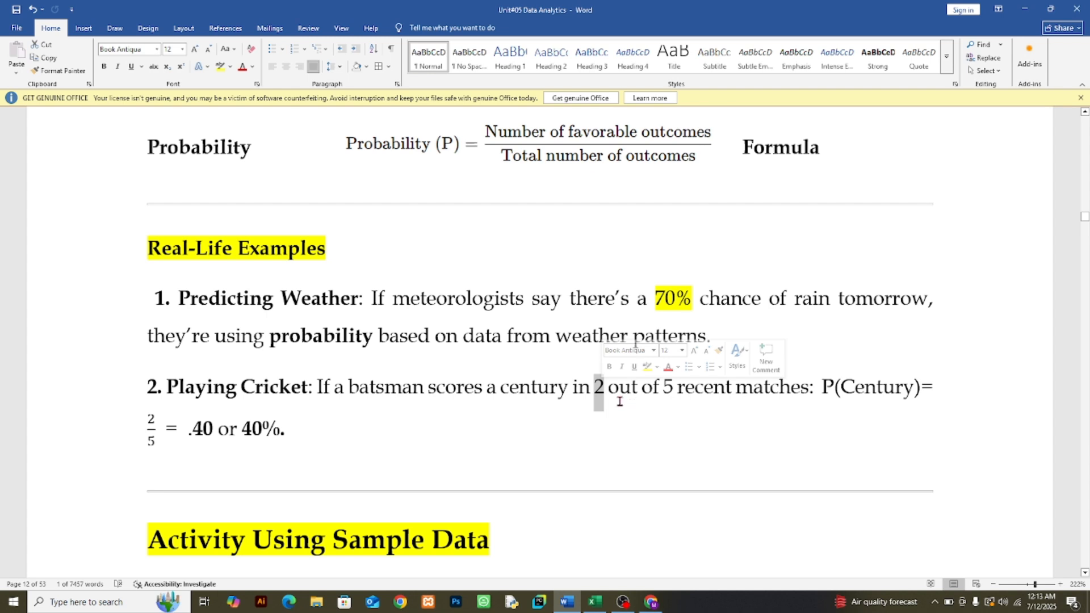
pyautogui.moveTo(662, 389); pyautogui.dragTo(669, 389)
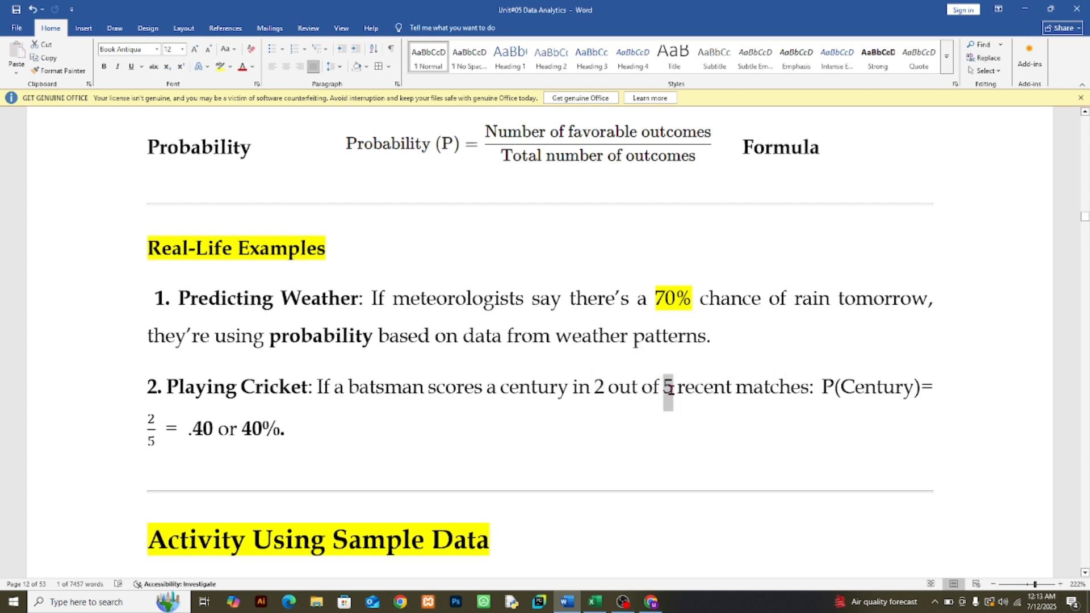
pyautogui.click(104, 66)
pyautogui.moveTo(592, 386); pyautogui.dragTo(604, 388)
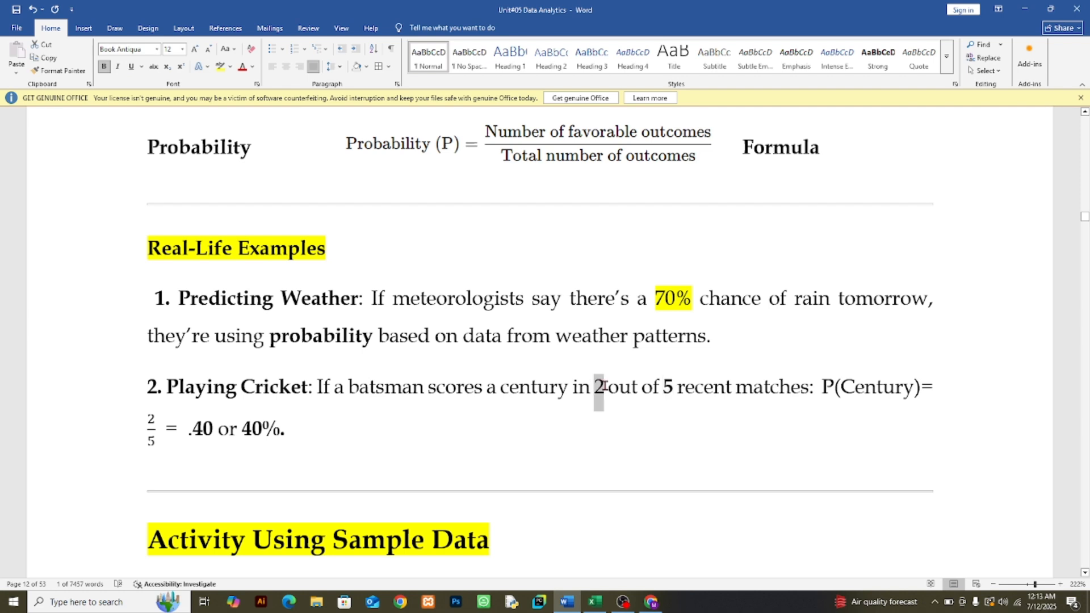
pyautogui.click(104, 66)
pyautogui.click(599, 397)
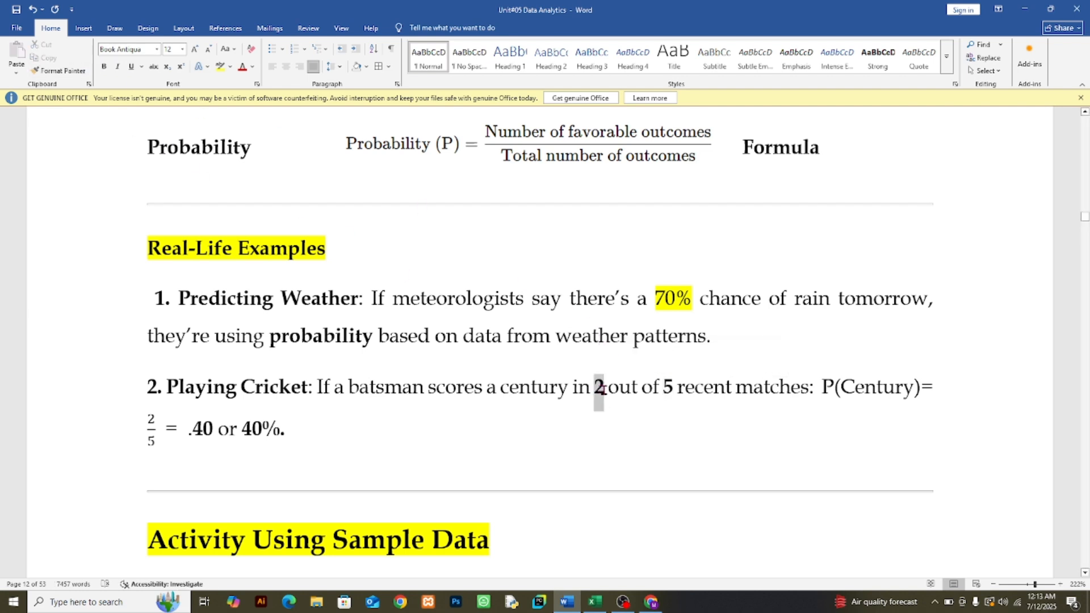
# Step: Examine the Playing Cricket example, relating the centuries and matches to the P(Century) fraction, decimal and percentage
pyautogui.moveTo(661, 387); pyautogui.dragTo(674, 388)
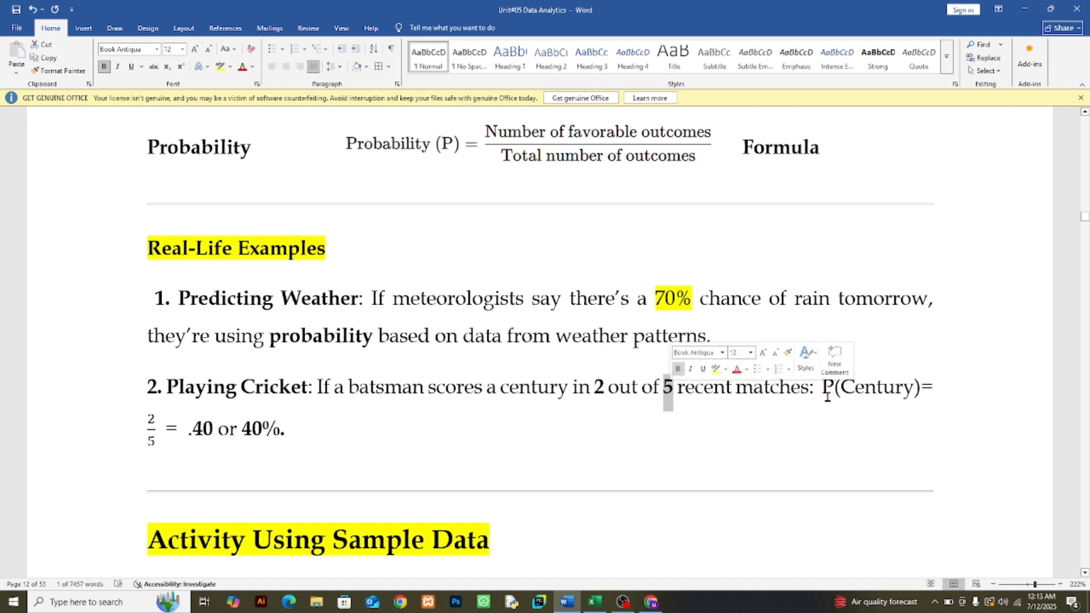
pyautogui.moveTo(839, 389); pyautogui.dragTo(862, 406)
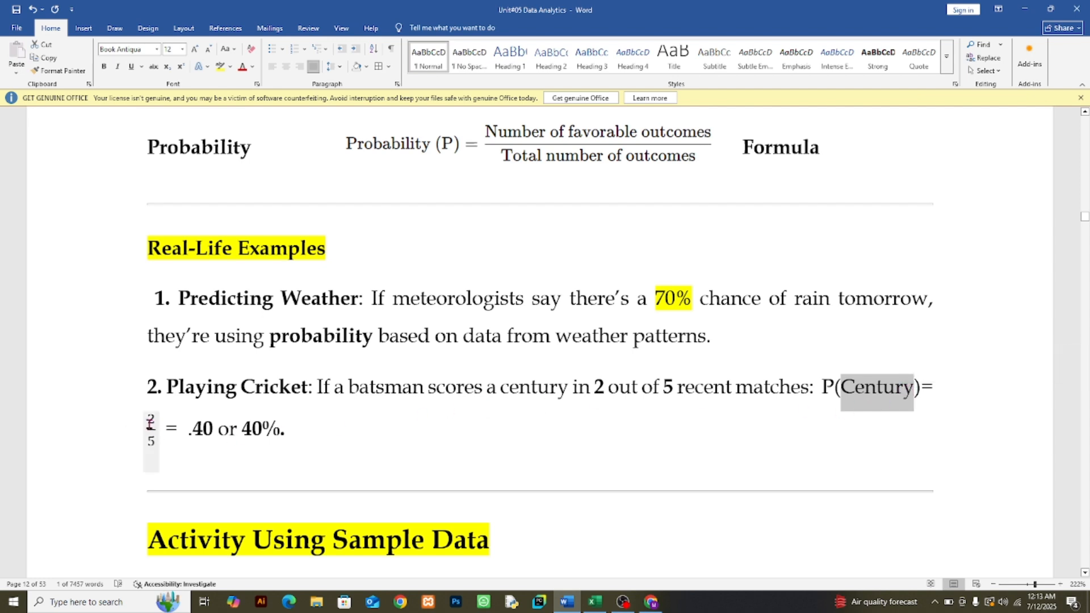
pyautogui.click(157, 431)
pyautogui.click(151, 441)
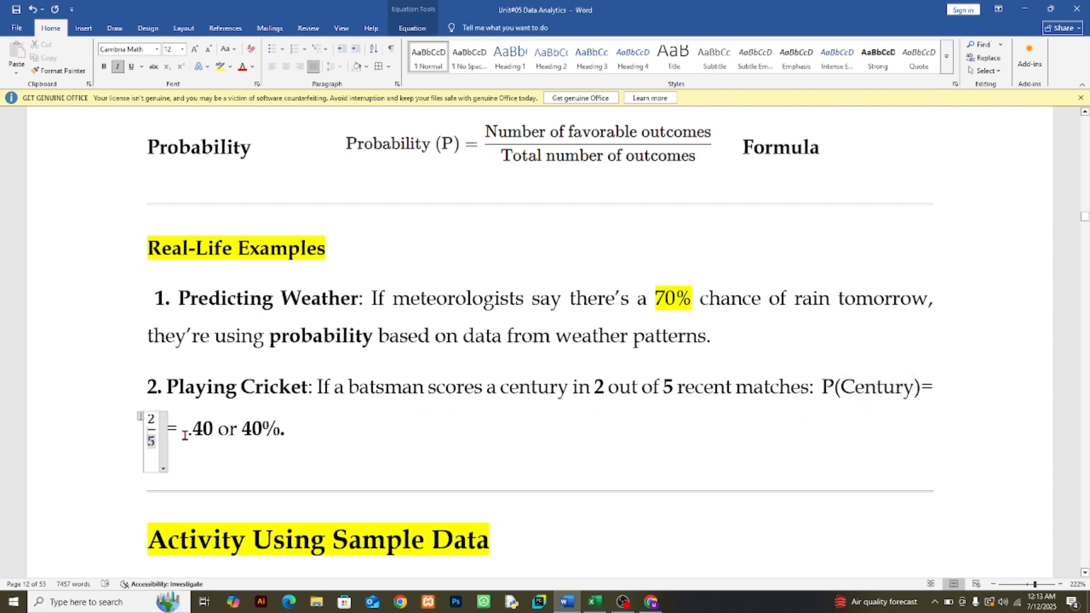
pyautogui.moveTo(191, 434); pyautogui.dragTo(289, 433)
pyautogui.click(287, 433)
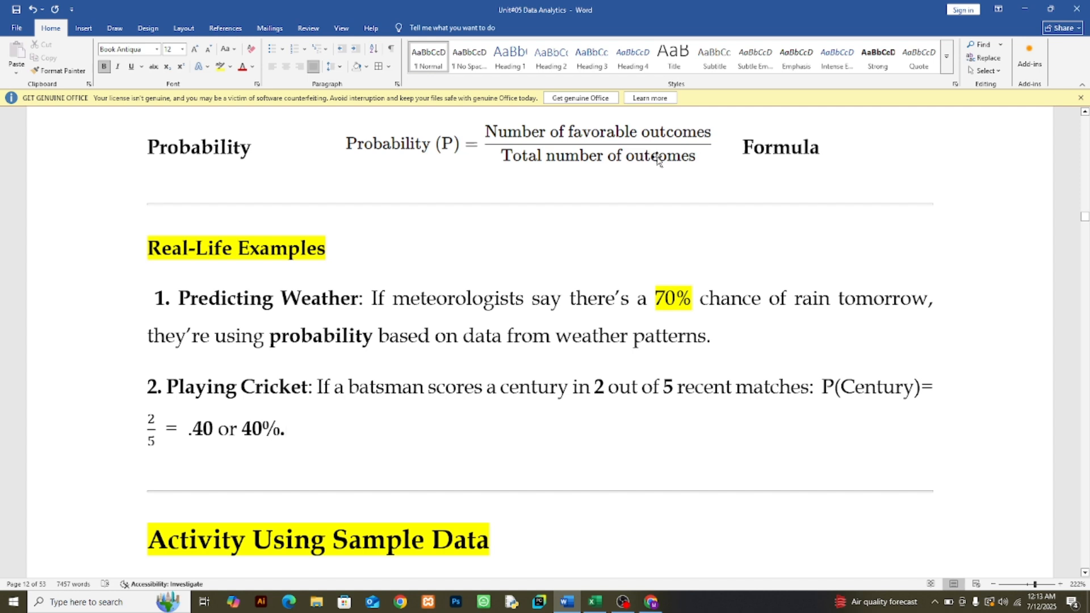
pyautogui.doubleClick(597, 390)
pyautogui.click(666, 397)
pyautogui.doubleClick(667, 397)
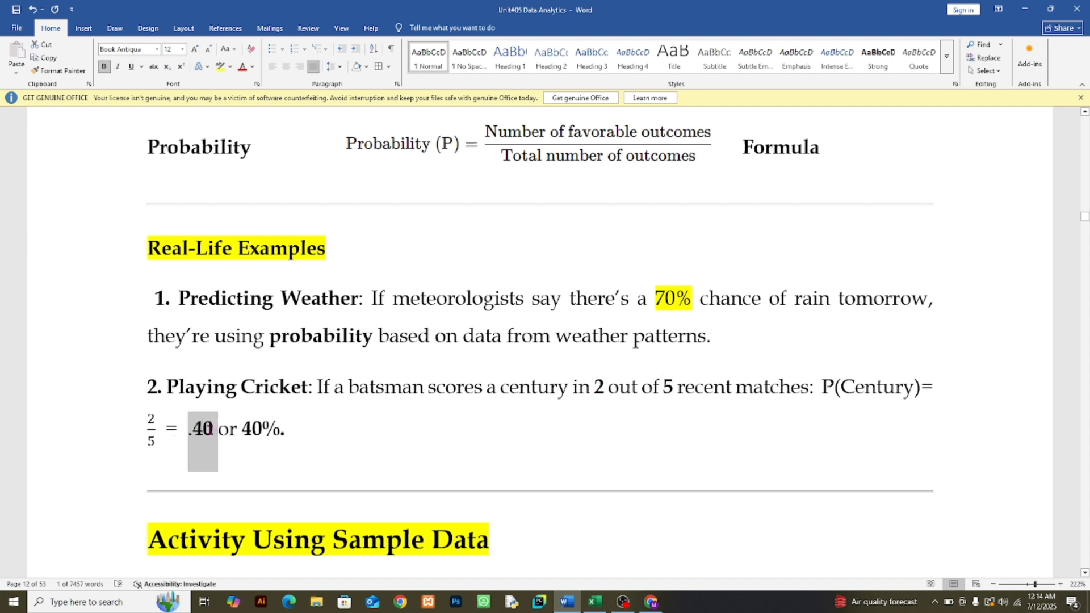
pyautogui.click(248, 428)
pyautogui.moveTo(248, 428); pyautogui.dragTo(285, 431)
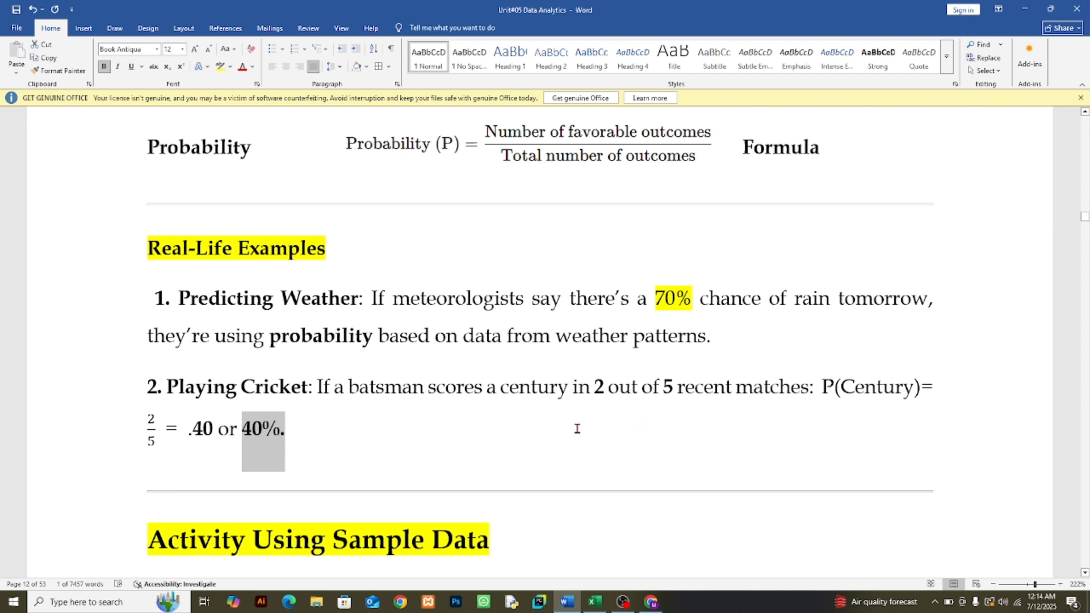
pyautogui.click(304, 437)
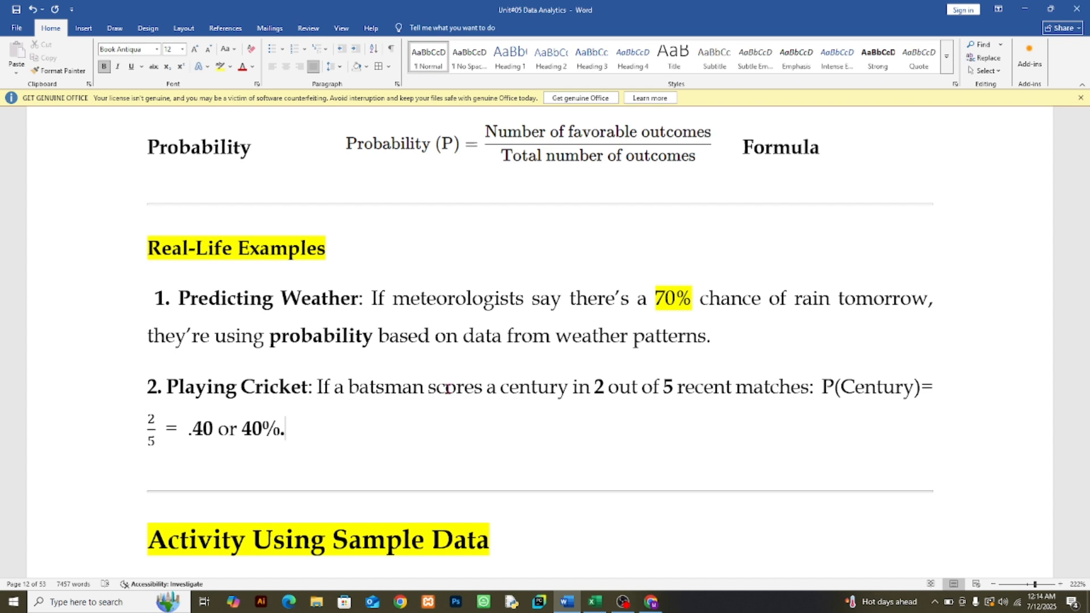
# Step: Compare the number list under "Activity Using Sample Data" with the Number and Frequency table on the following page
pyautogui.scroll(-3, 445, 385)
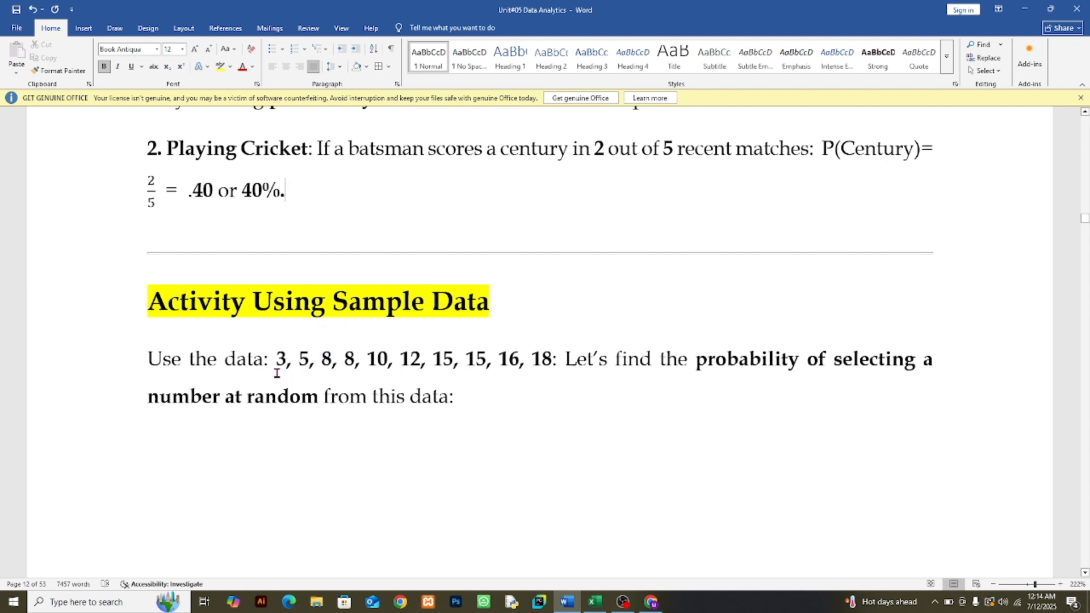
pyautogui.moveTo(274, 359); pyautogui.dragTo(411, 364)
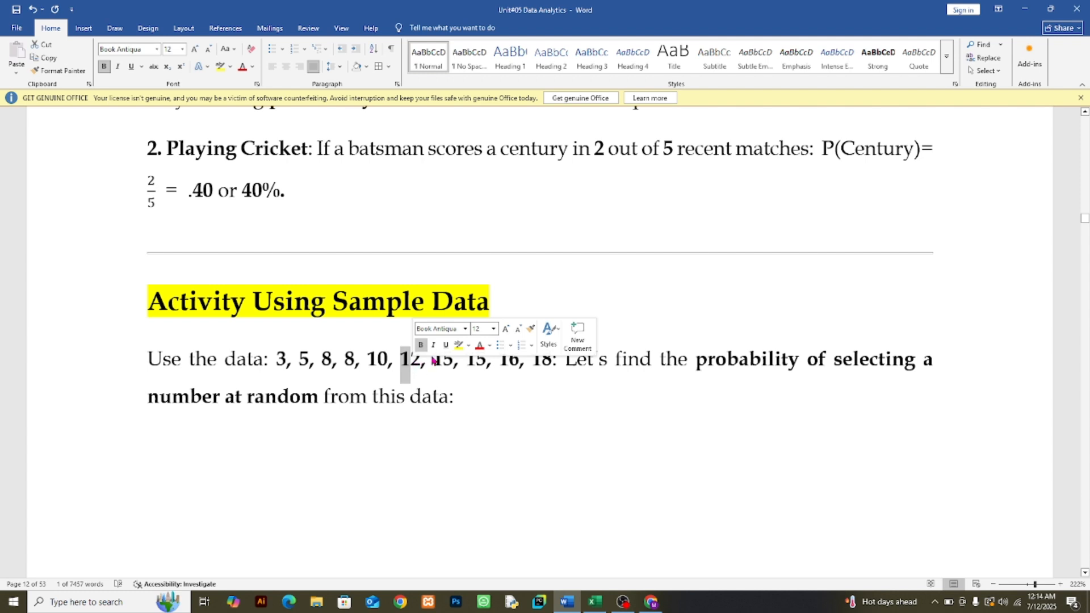
pyautogui.click(433, 359)
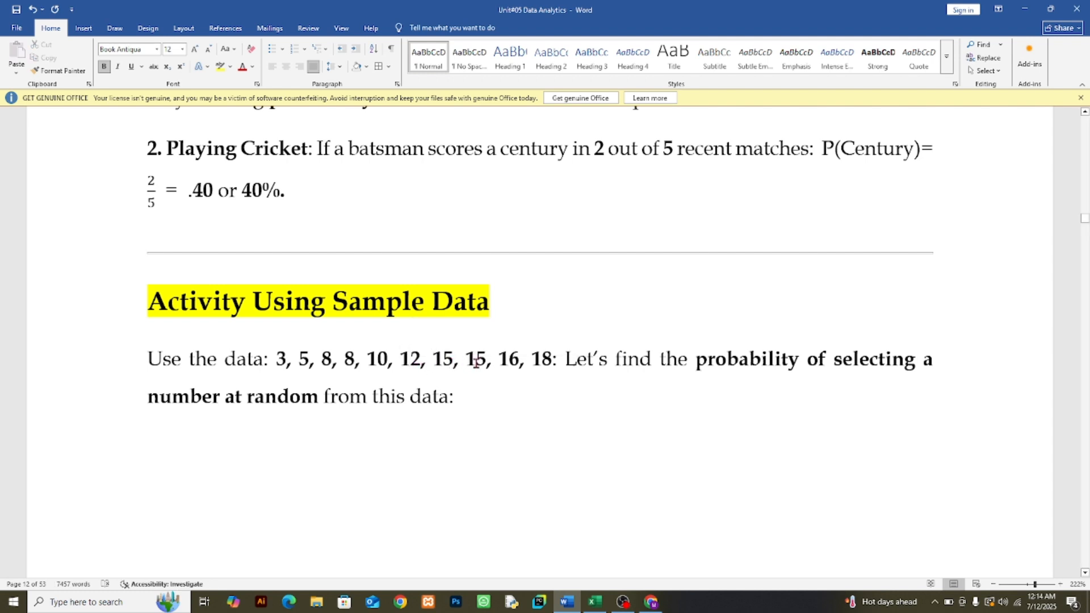
pyautogui.moveTo(551, 361); pyautogui.dragTo(275, 359)
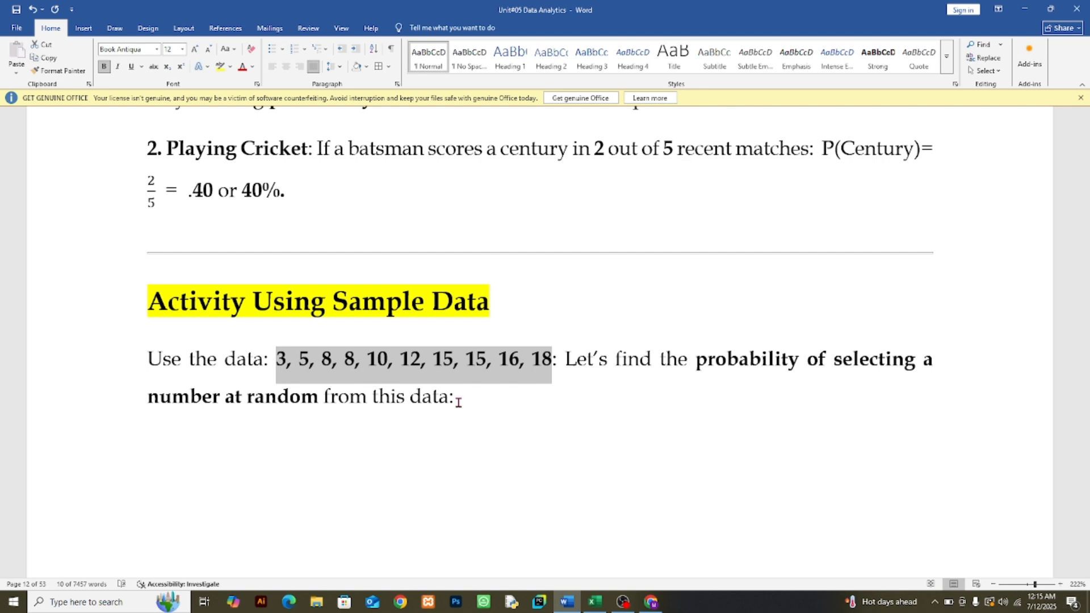
pyautogui.scroll(-10, 458, 402)
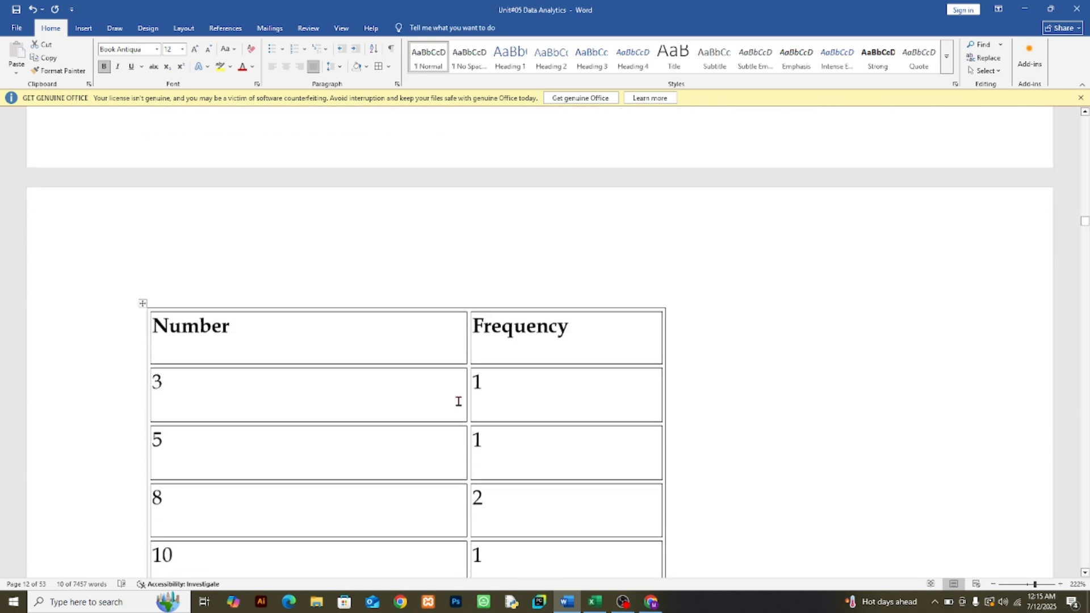
pyautogui.scroll(5, 244, 378)
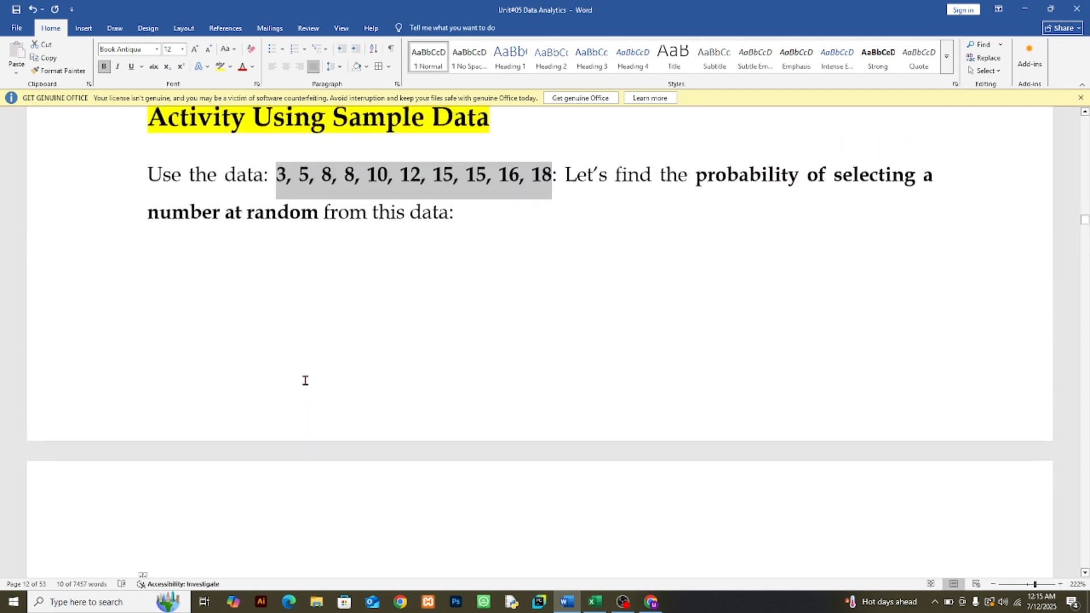
pyautogui.click(281, 182)
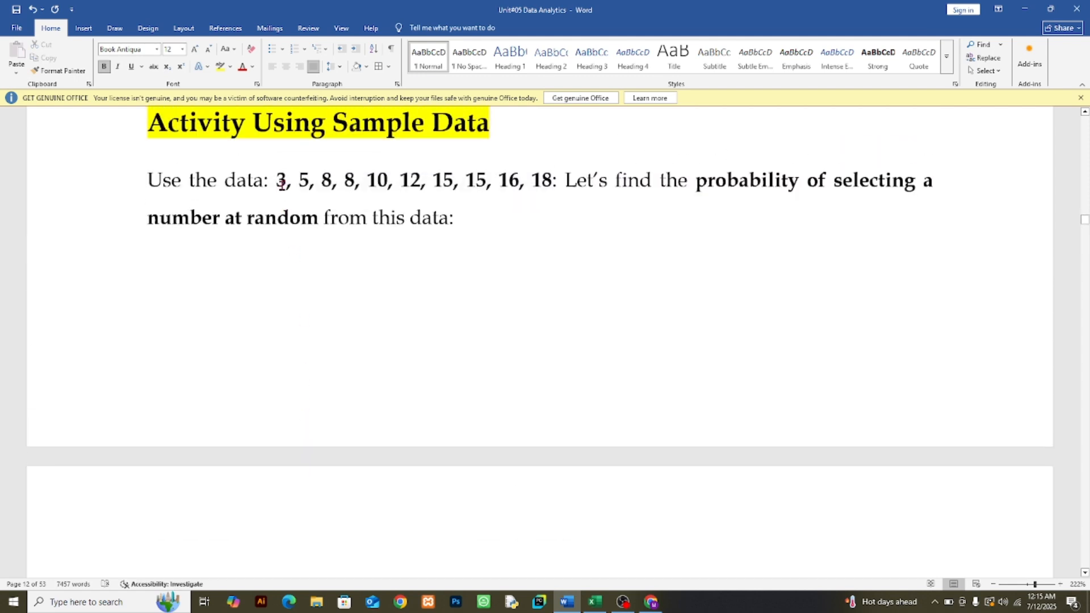
pyautogui.scroll(-5, 431, 428)
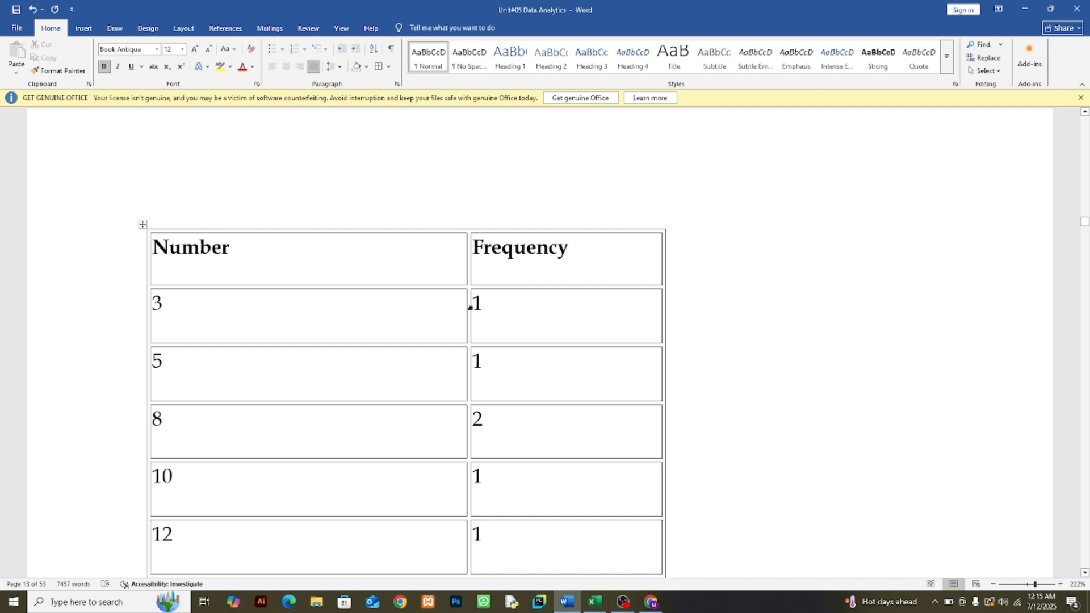
pyautogui.doubleClick(476, 303)
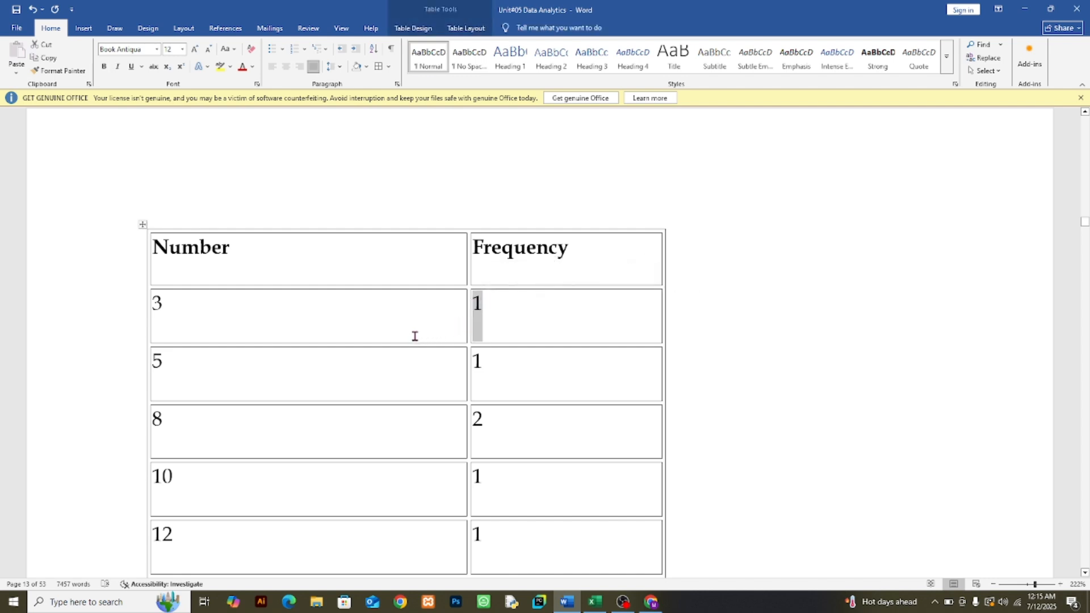
pyautogui.scroll(6, 405, 320)
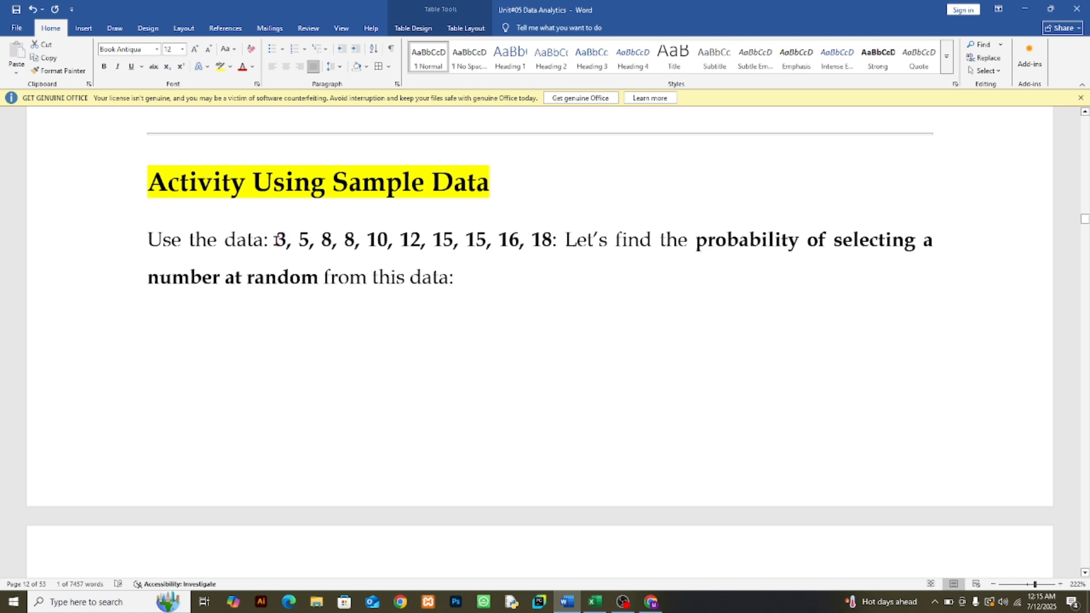
pyautogui.moveTo(277, 239); pyautogui.dragTo(544, 244)
pyautogui.scroll(-6, 482, 321)
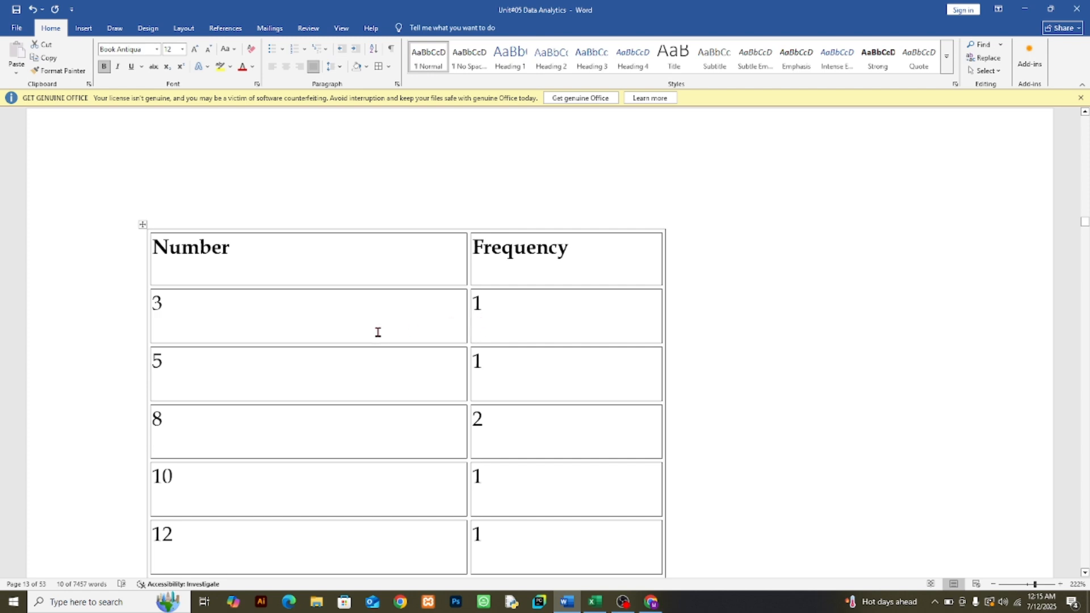
# Step: Examine the Number and Frequency table row by row, marking the figure in its Total values row
pyautogui.scroll(-3, 476, 304)
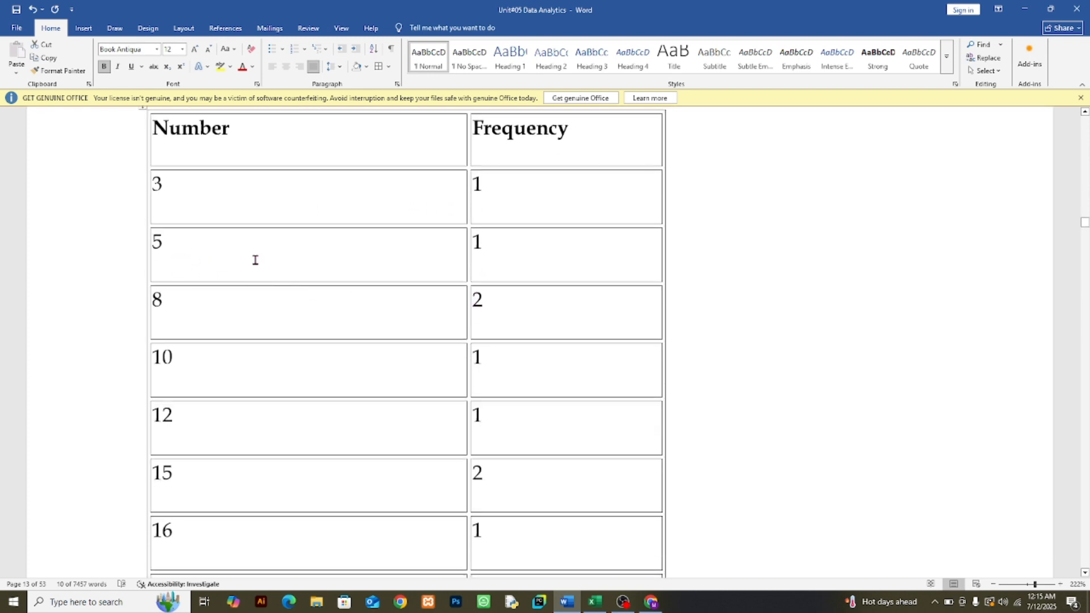
pyautogui.scroll(14, 253, 257)
pyautogui.scroll(-10, 316, 295)
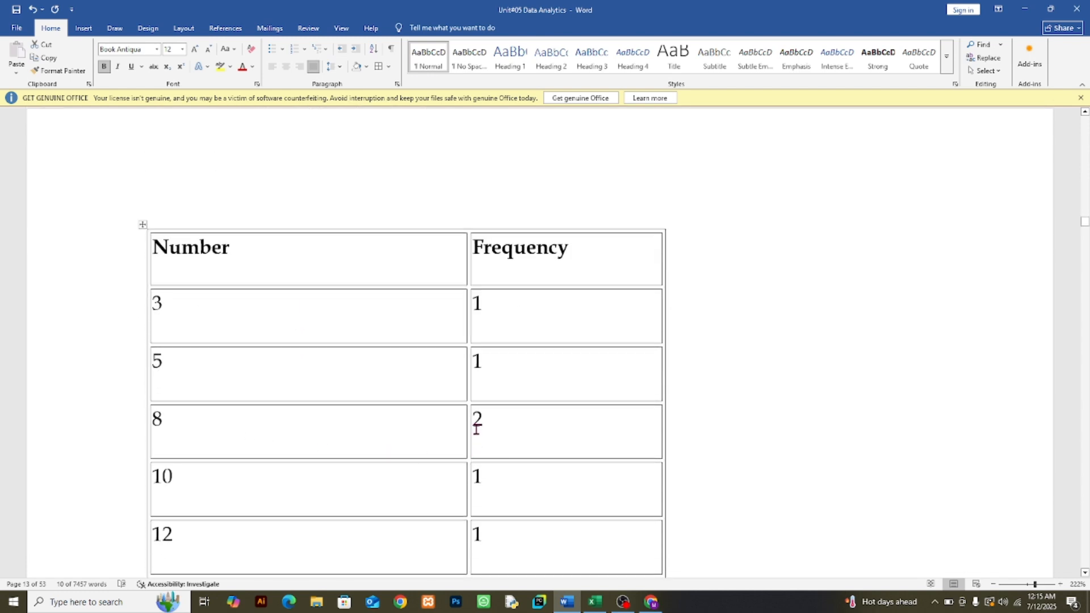
pyautogui.scroll(-3, 476, 435)
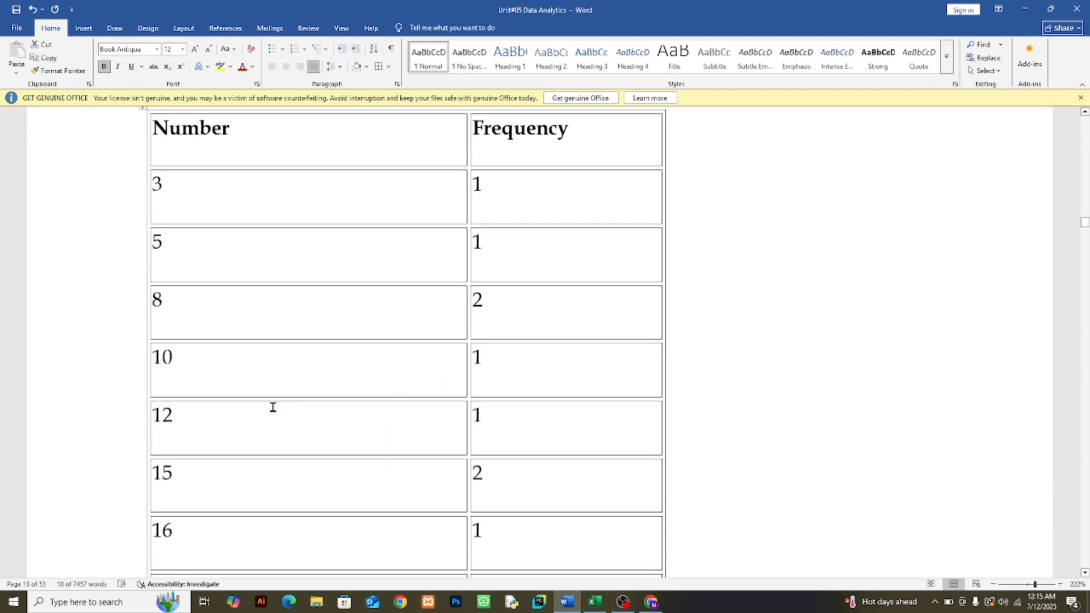
pyautogui.scroll(-3, 272, 407)
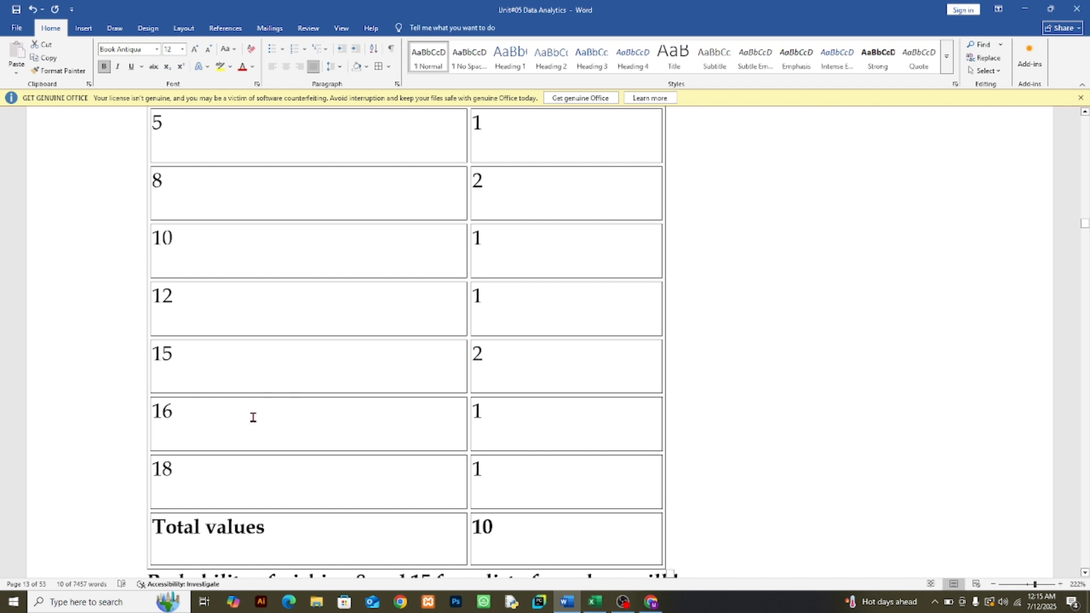
pyautogui.scroll(-2, 253, 417)
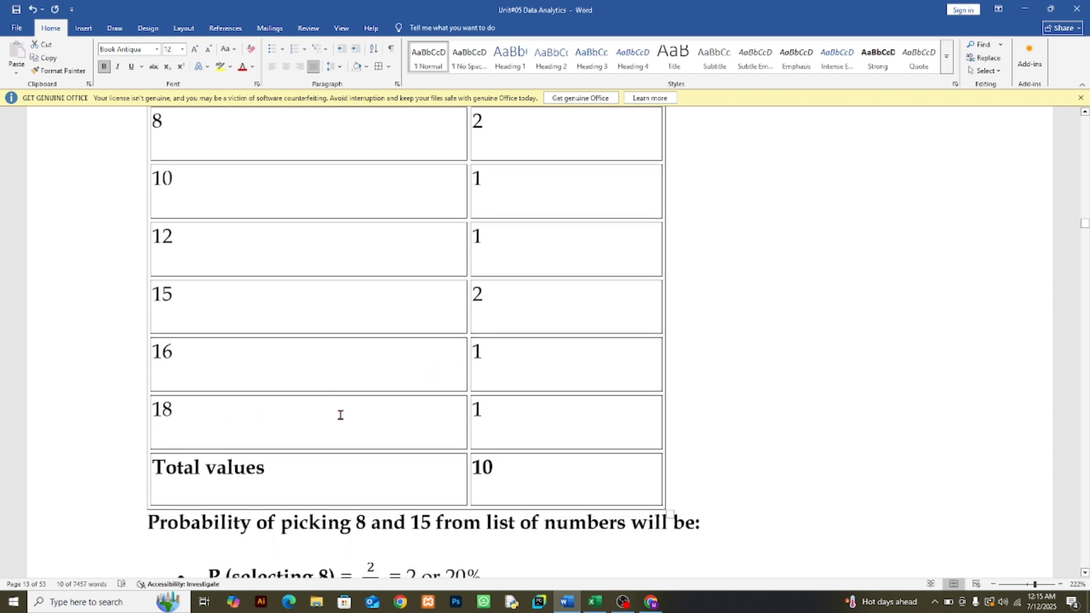
pyautogui.scroll(-2, 479, 419)
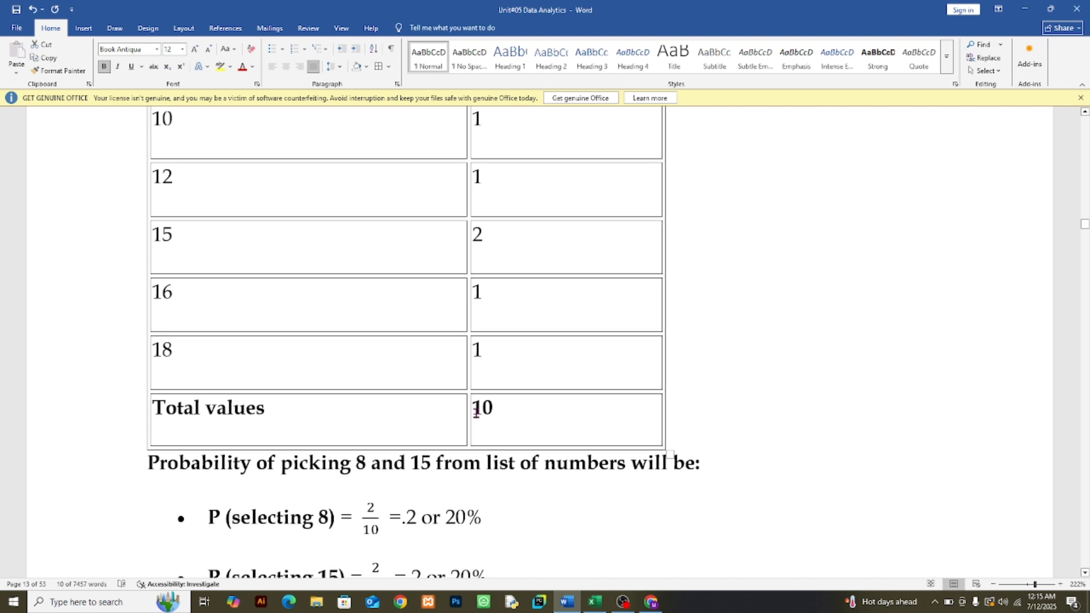
pyautogui.moveTo(473, 408); pyautogui.dragTo(492, 409)
pyautogui.scroll(-2, 382, 394)
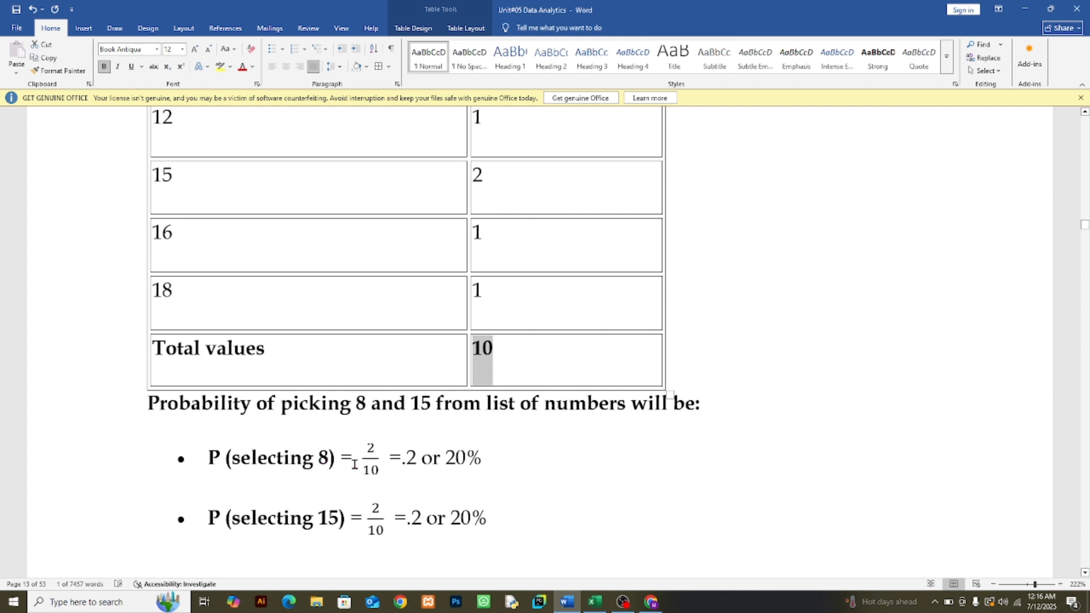
# Step: Examine the P (selecting 8) and P (selecting 15) calculations, marking each fraction's numerator and denominator and the resulting percentages
pyautogui.click(369, 454)
pyautogui.moveTo(369, 446); pyautogui.dragTo(373, 458)
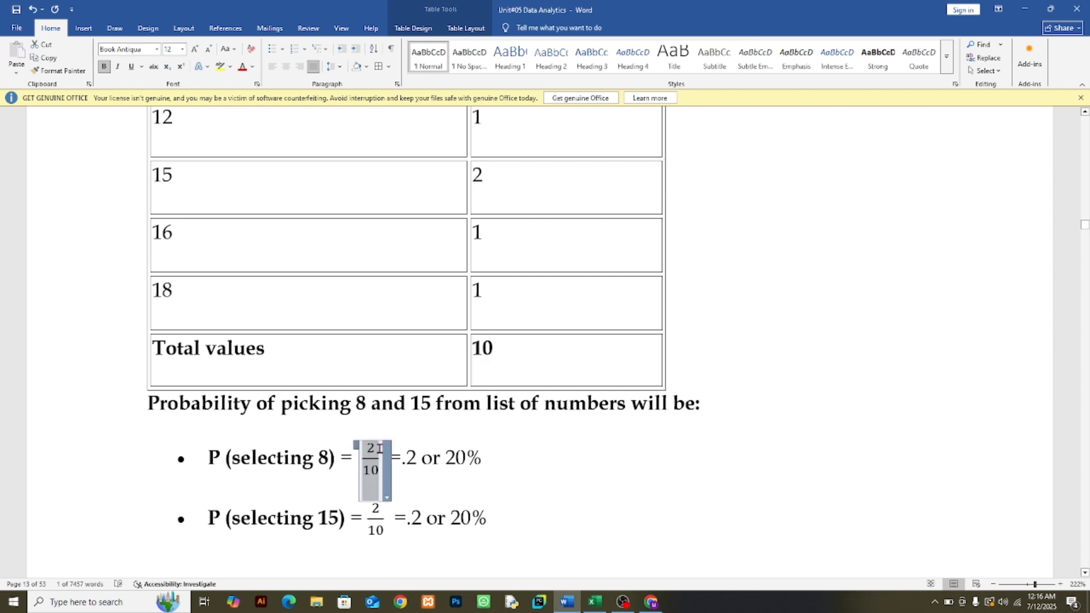
pyautogui.click(371, 464)
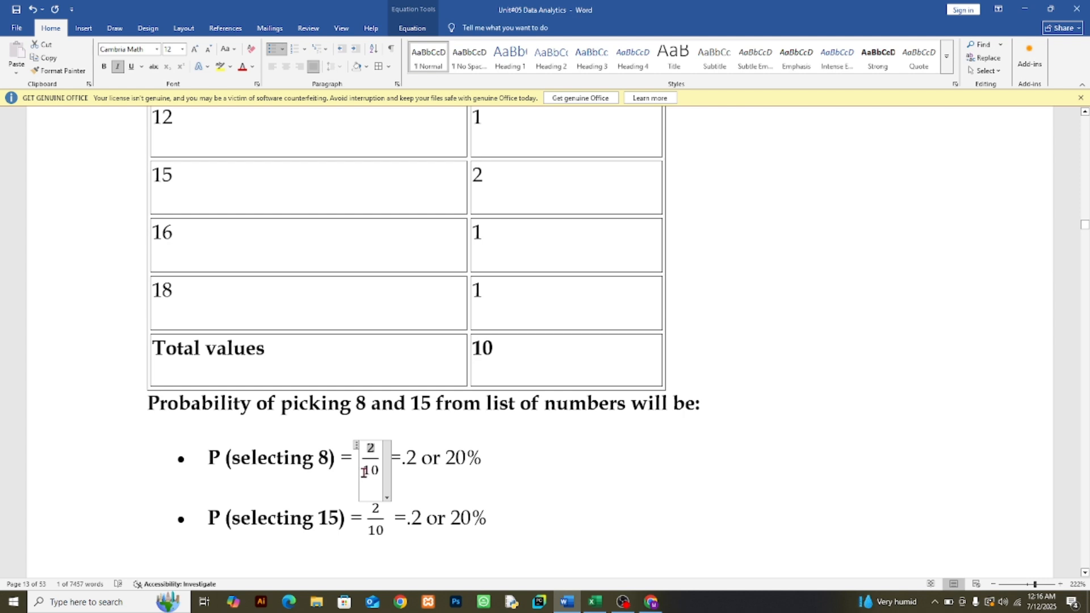
pyautogui.moveTo(362, 470); pyautogui.dragTo(376, 471)
pyautogui.click(405, 461)
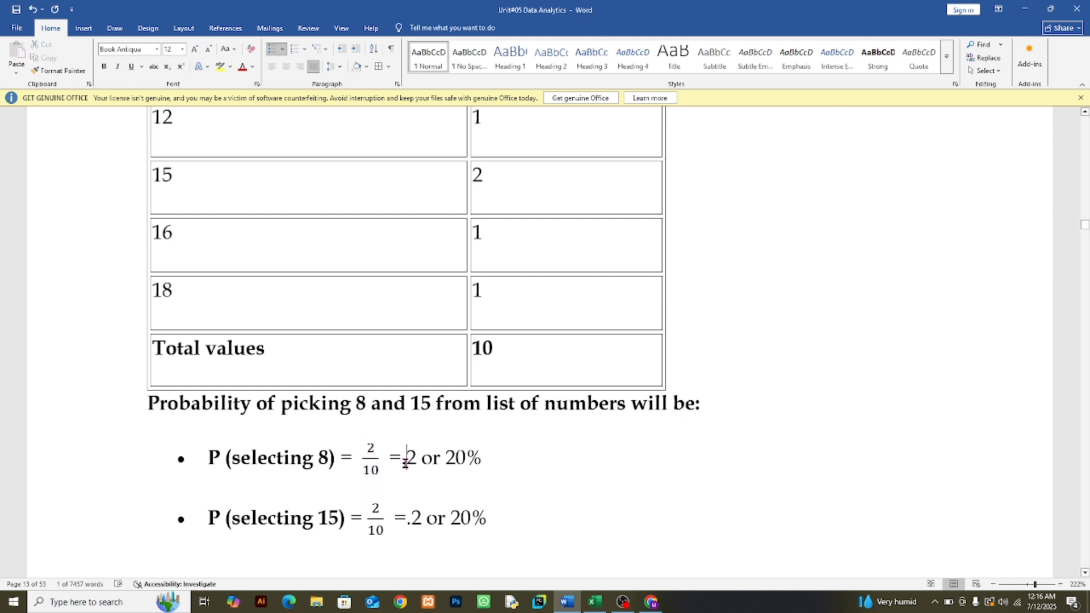
pyautogui.moveTo(446, 459); pyautogui.dragTo(482, 461)
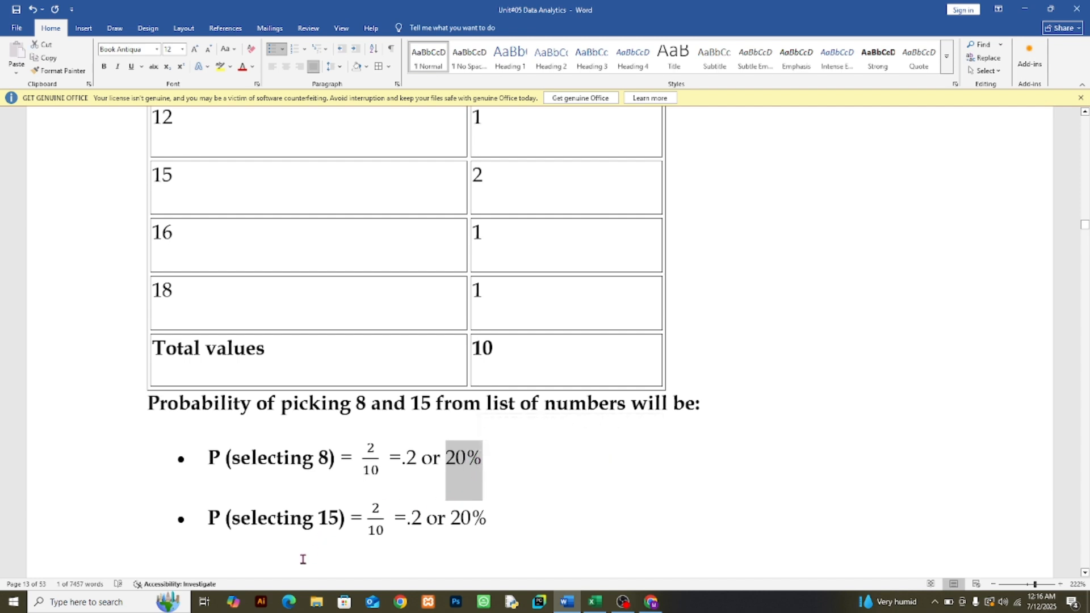
pyautogui.click(375, 509)
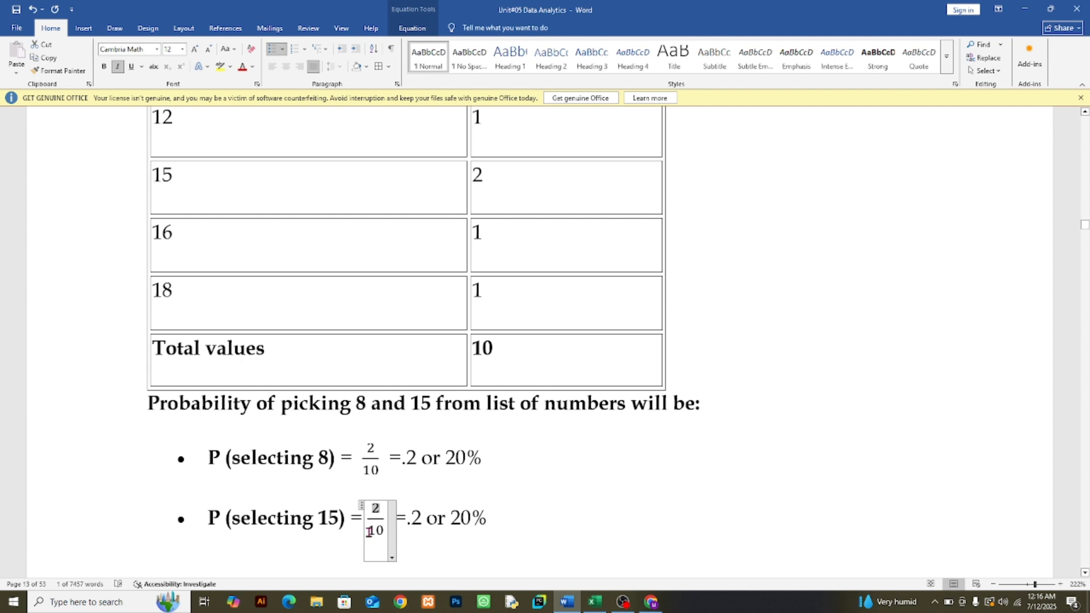
pyautogui.moveTo(368, 532); pyautogui.dragTo(384, 532)
pyautogui.moveTo(407, 521); pyautogui.dragTo(483, 520)
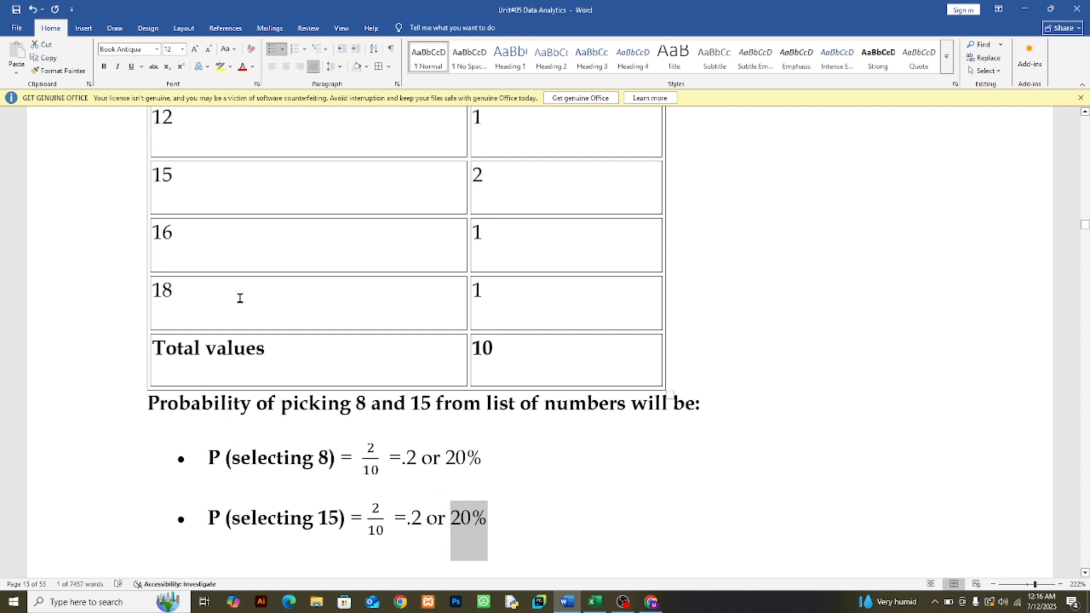
# Step: Review the frequency table again against the probabilities of picking 8 and 15
pyautogui.scroll(5, 240, 297)
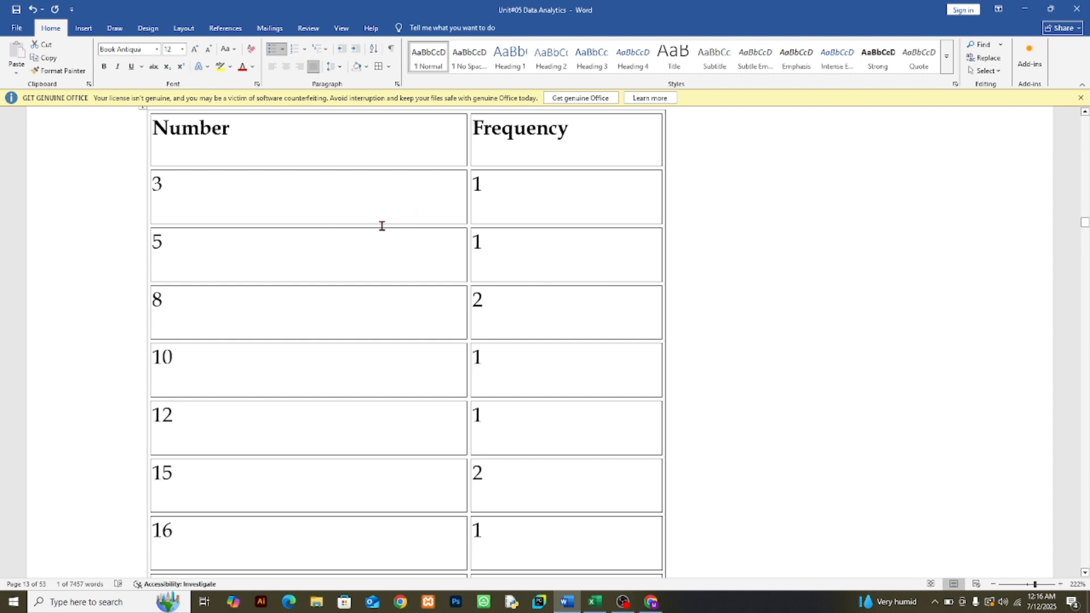
pyautogui.scroll(-2, 308, 349)
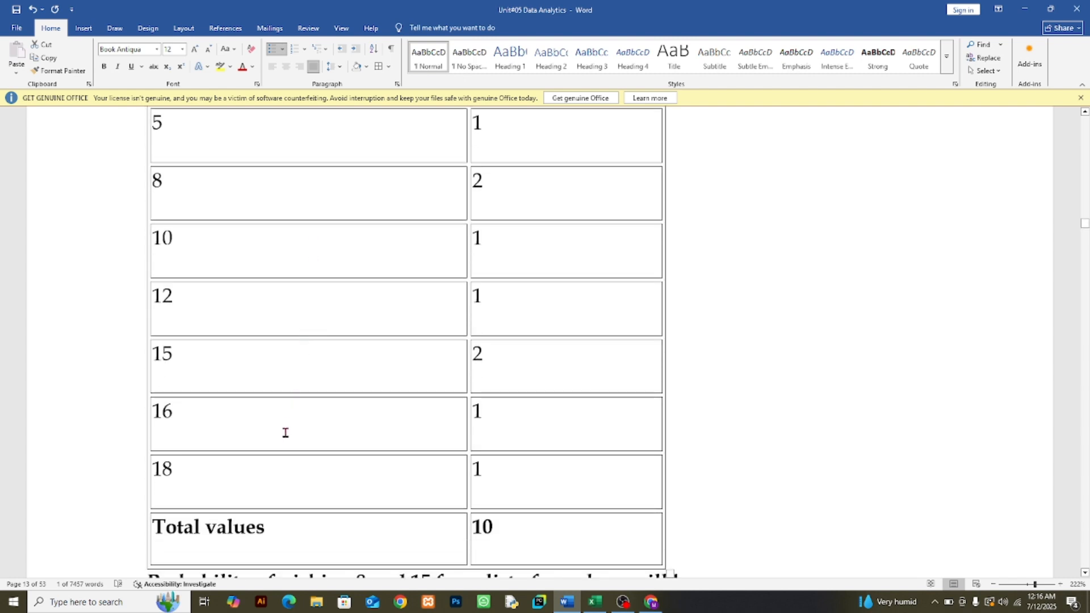
pyautogui.scroll(-2, 286, 432)
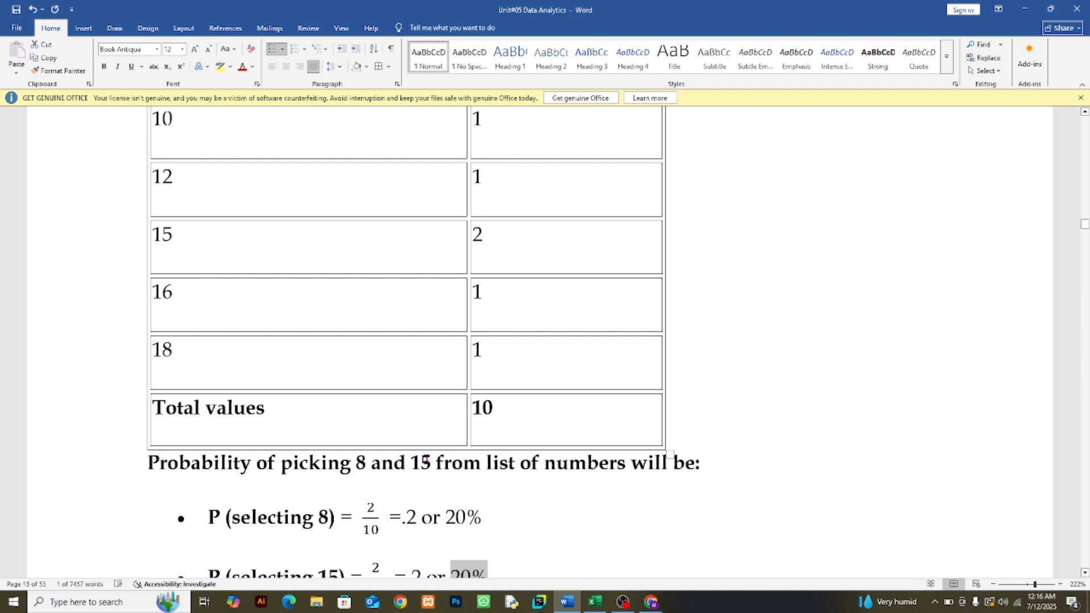
pyautogui.scroll(-2, 426, 461)
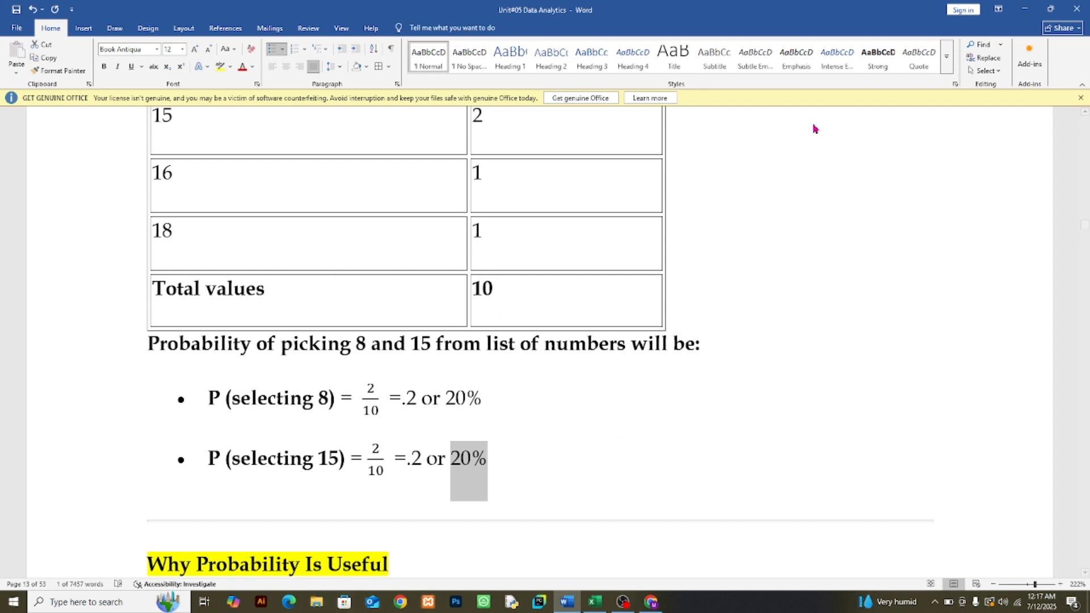
# Step: Switch to the Company_Data_Statistics workbook in Excel and examine the Probability sheet's Values, Frequency and Probability entries, including the frequency formulas
pyautogui.click(595, 602)
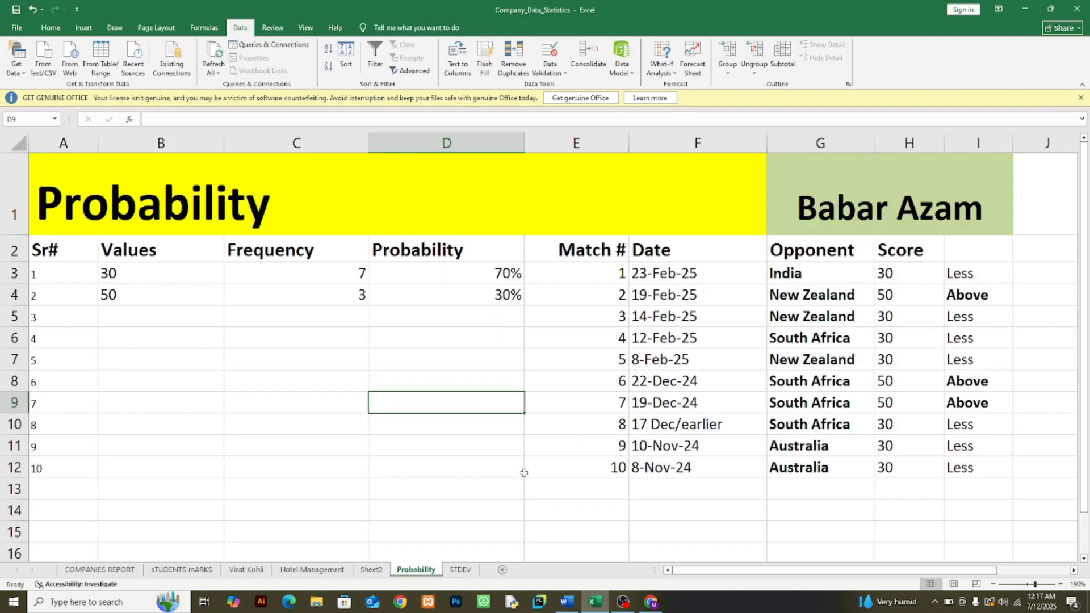
pyautogui.scroll(-2, 478, 368)
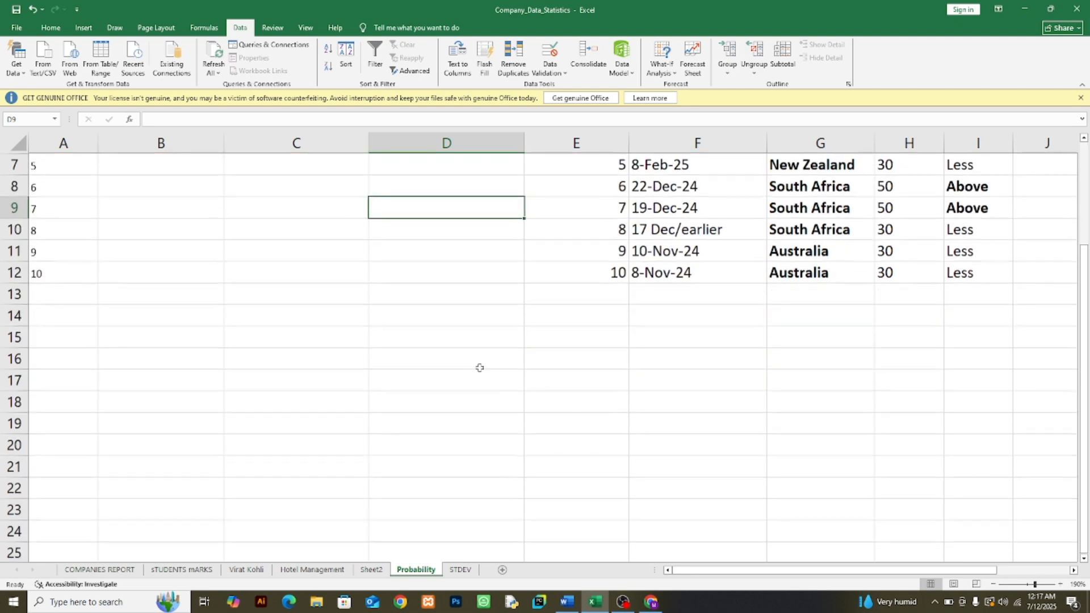
pyautogui.scroll(2, 478, 368)
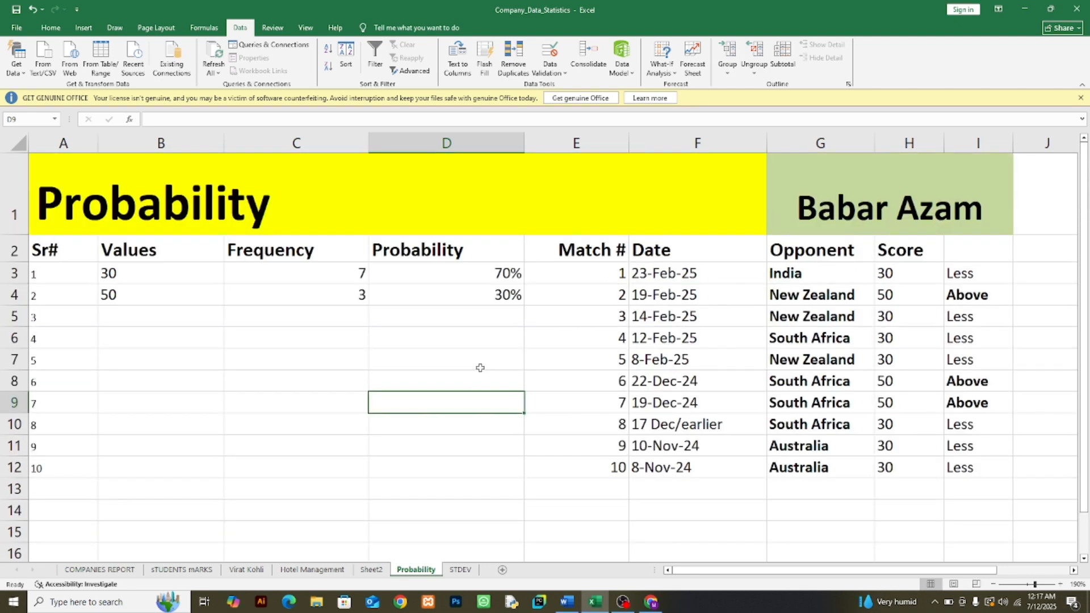
pyautogui.click(595, 424)
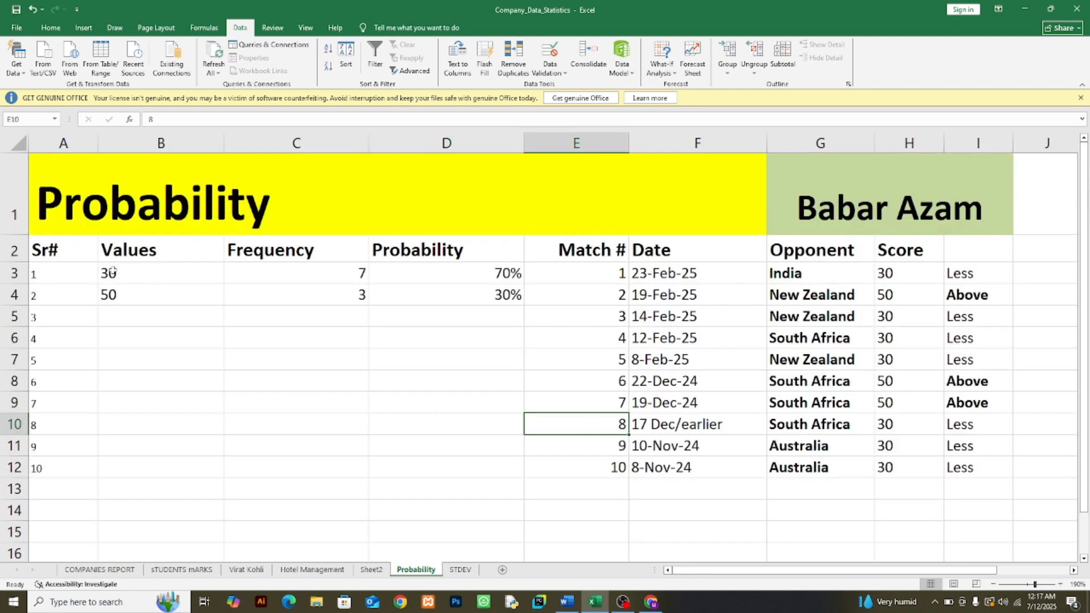
pyautogui.moveTo(113, 273); pyautogui.dragTo(448, 298)
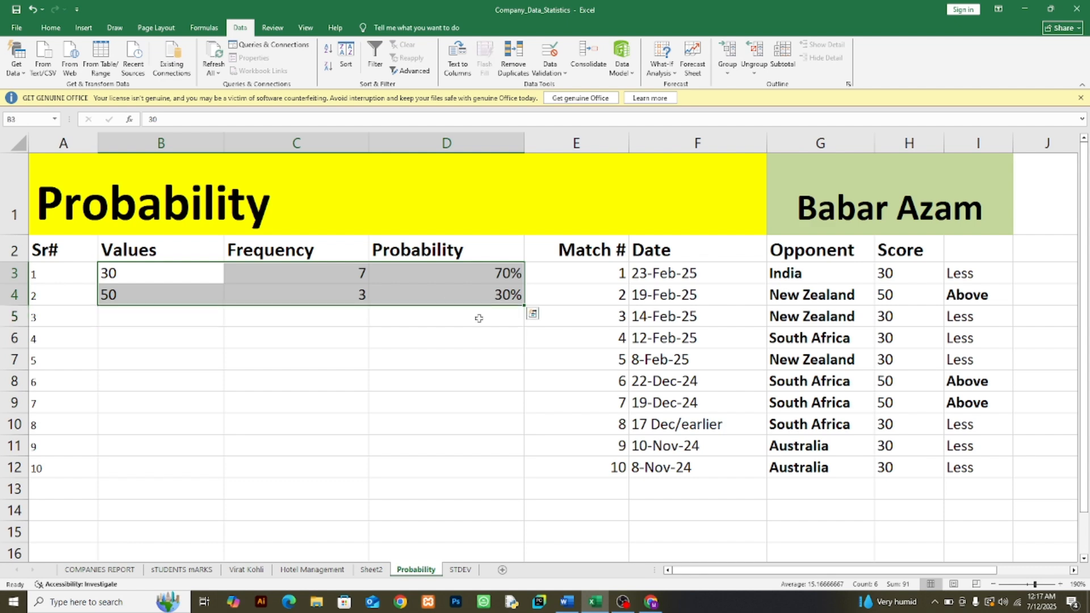
pyautogui.click(279, 381)
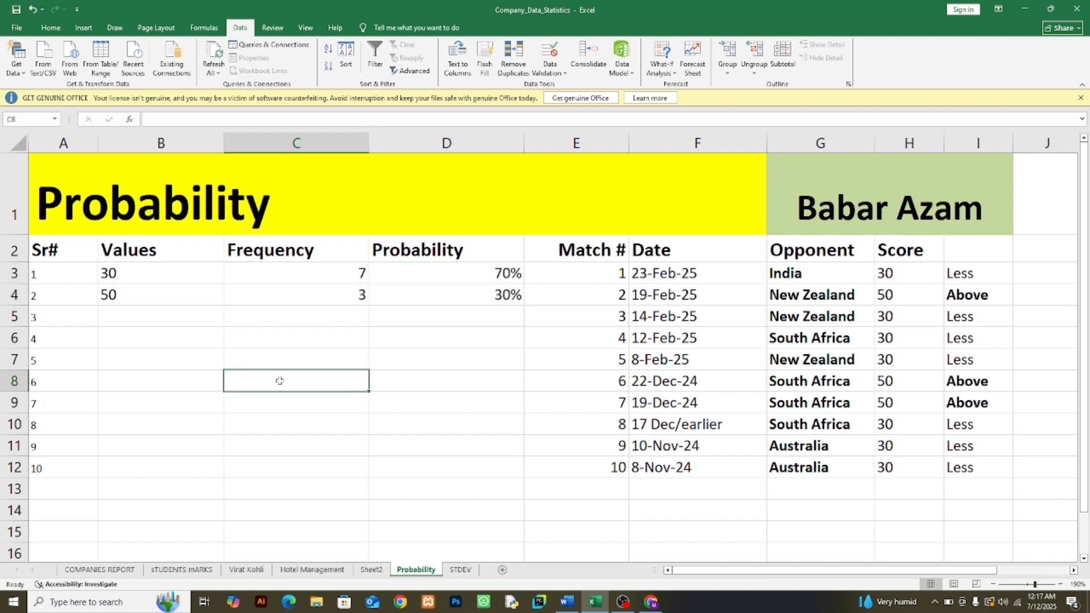
pyautogui.click(264, 277)
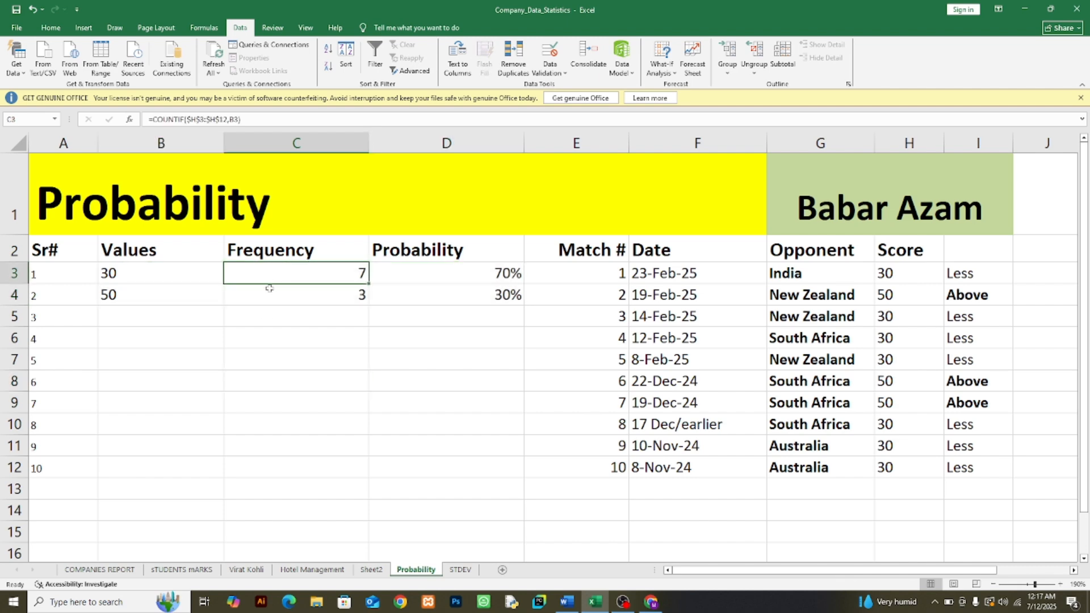
pyautogui.click(274, 297)
pyautogui.click(294, 278)
pyautogui.click(267, 299)
# Step: Clear the existing Values, Frequency and Probability entries in B3:D4
pyautogui.moveTo(133, 276); pyautogui.dragTo(452, 295)
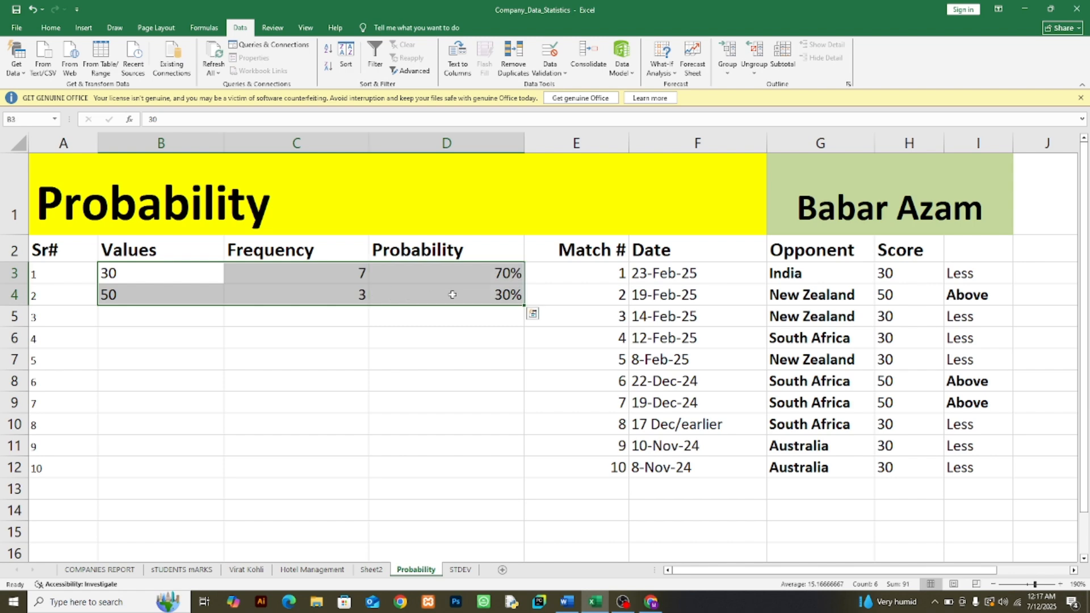
pyautogui.press('Delete')
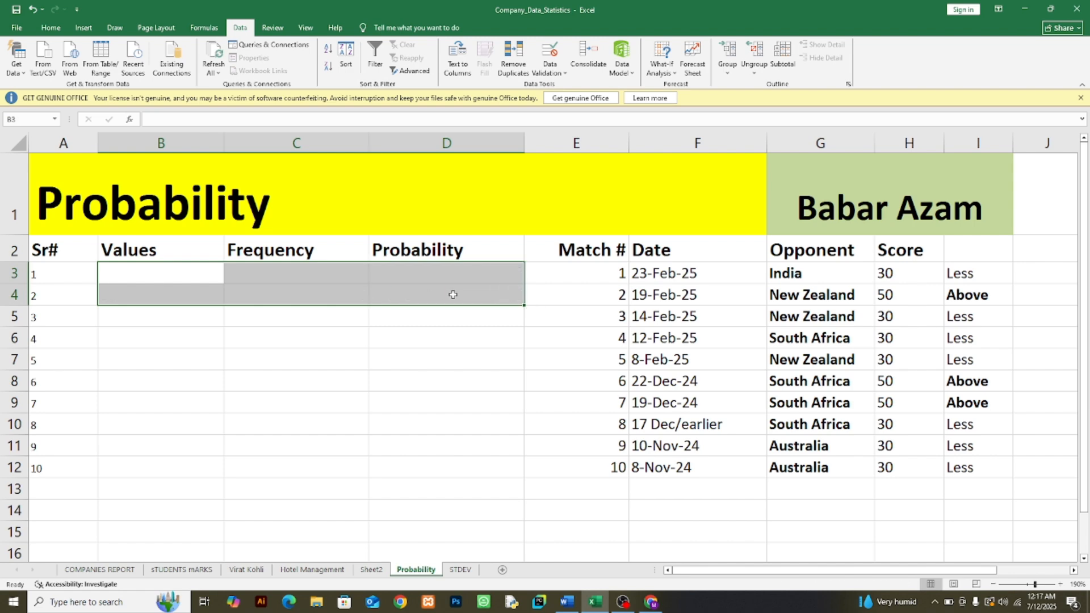
pyautogui.click(423, 358)
# Step: Examine the Babar Azam match data, checking the first opponent and the scores in H3 through H8 one by one
pyautogui.click(832, 215)
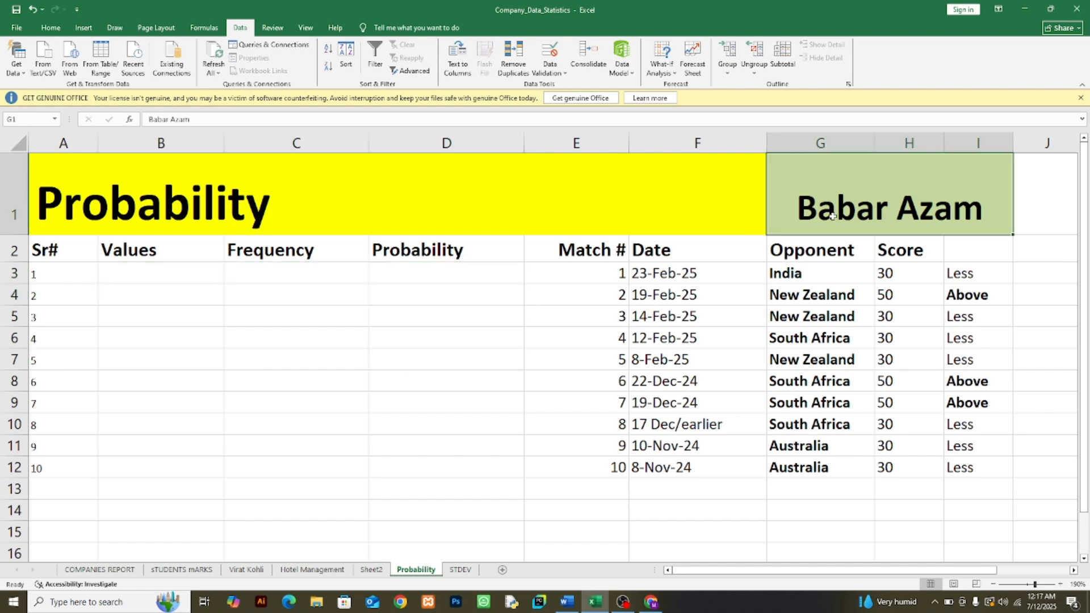
pyautogui.click(50, 28)
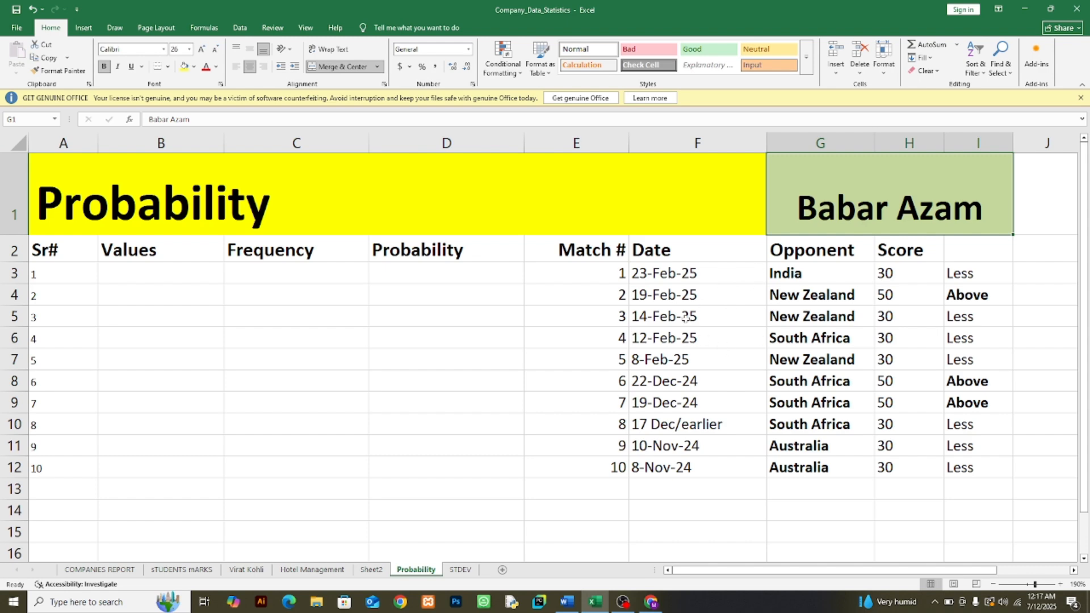
pyautogui.click(807, 273)
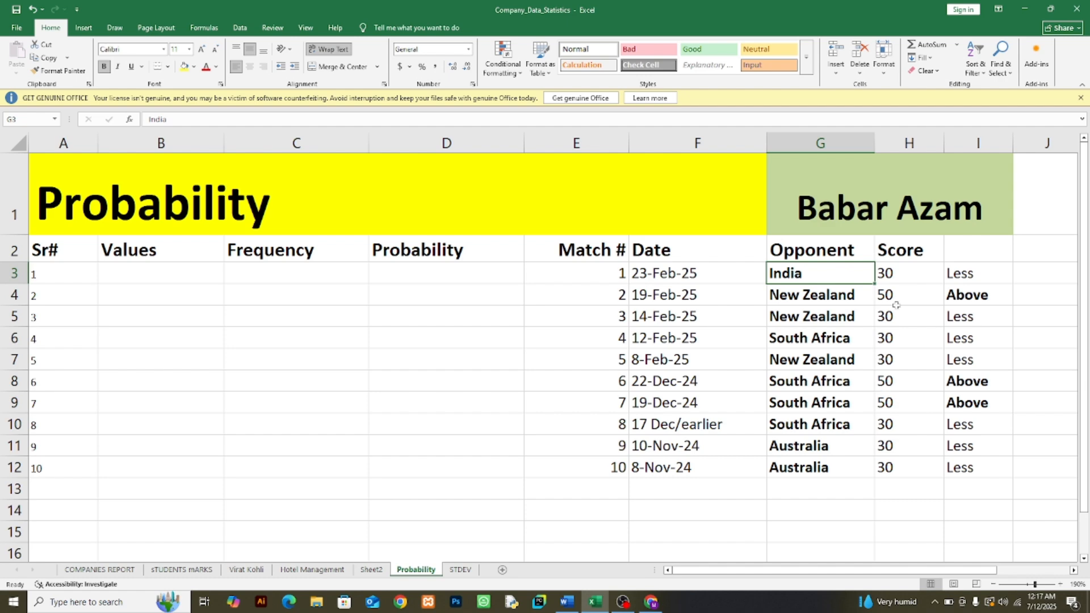
pyautogui.click(897, 274)
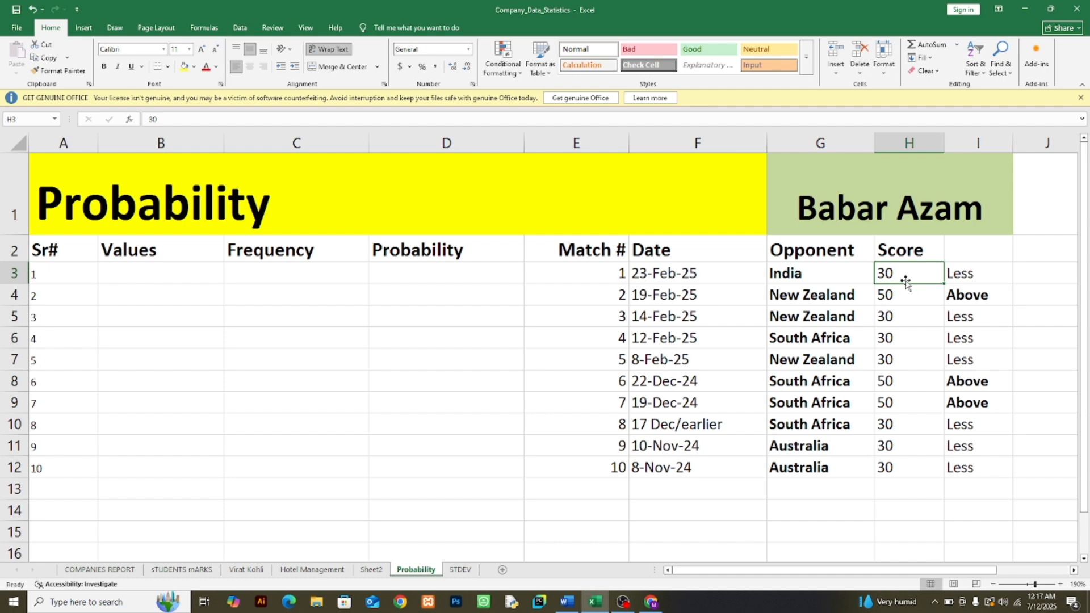
pyautogui.click(886, 296)
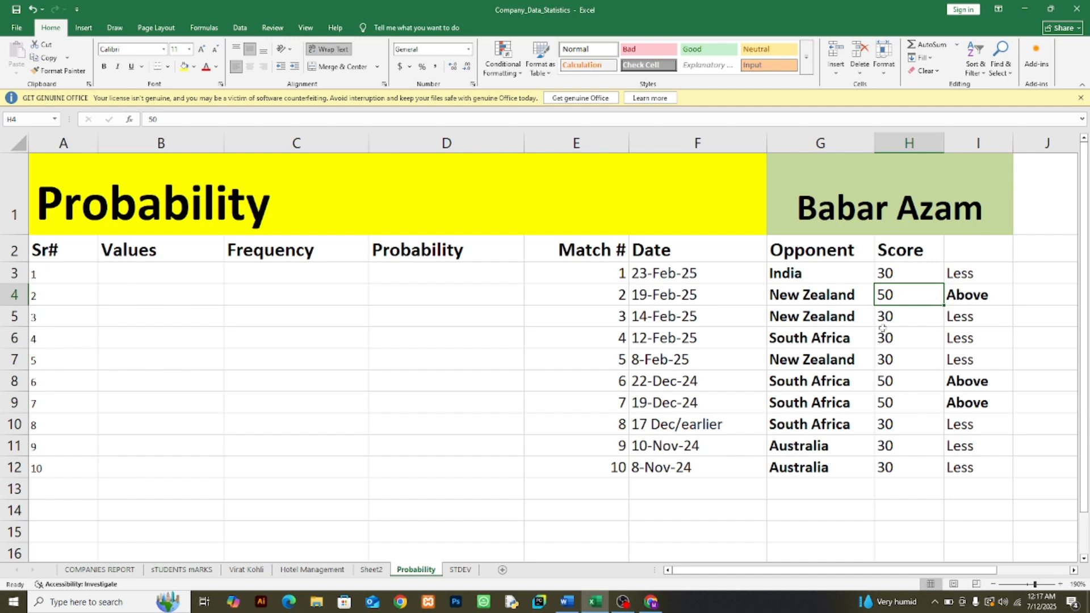
pyautogui.click(887, 319)
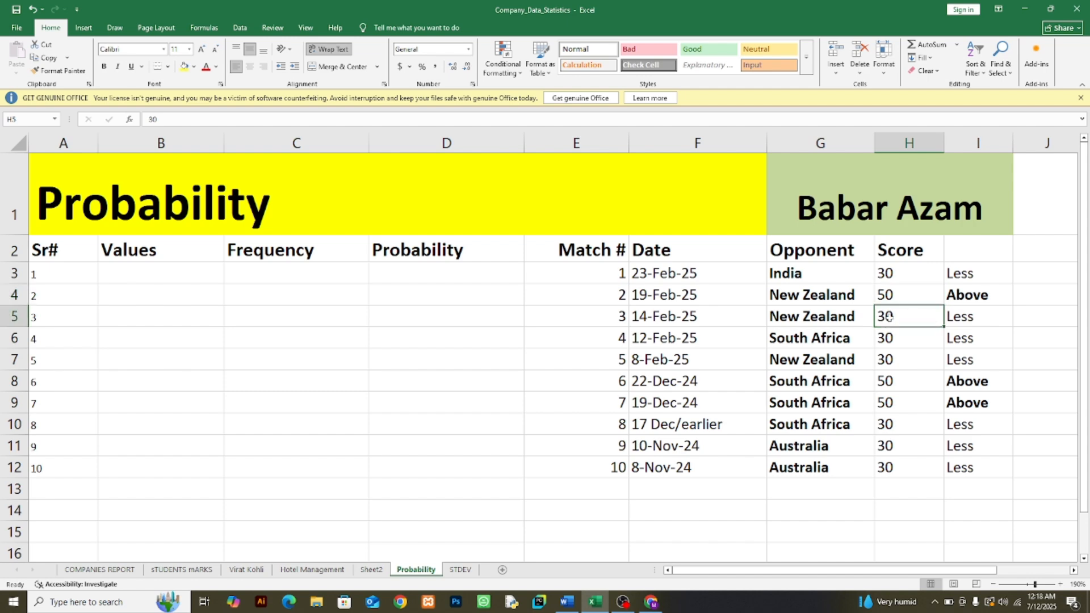
pyautogui.click(890, 338)
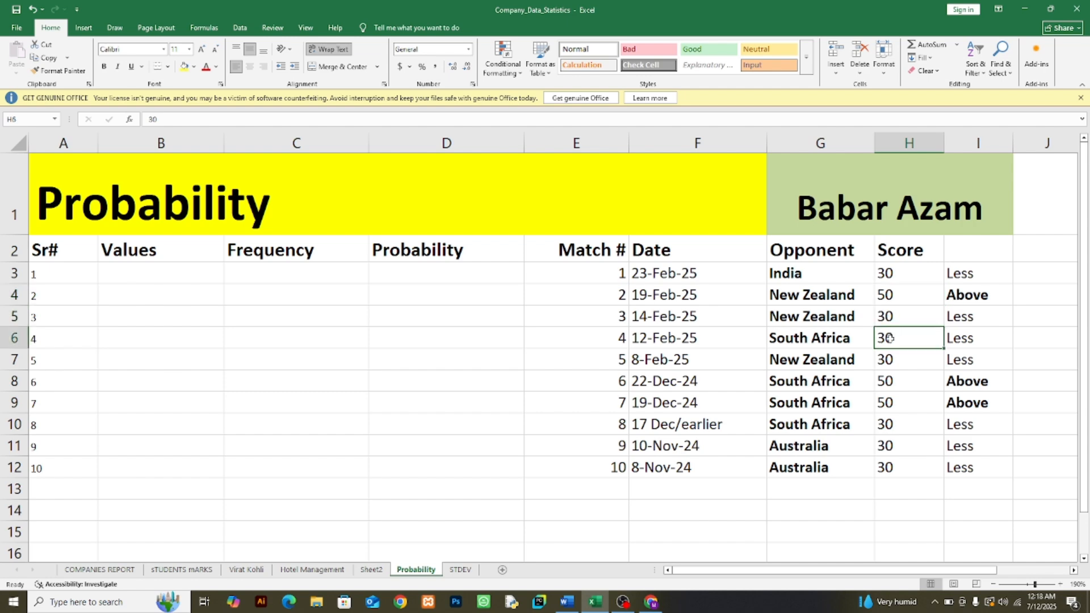
pyautogui.click(894, 358)
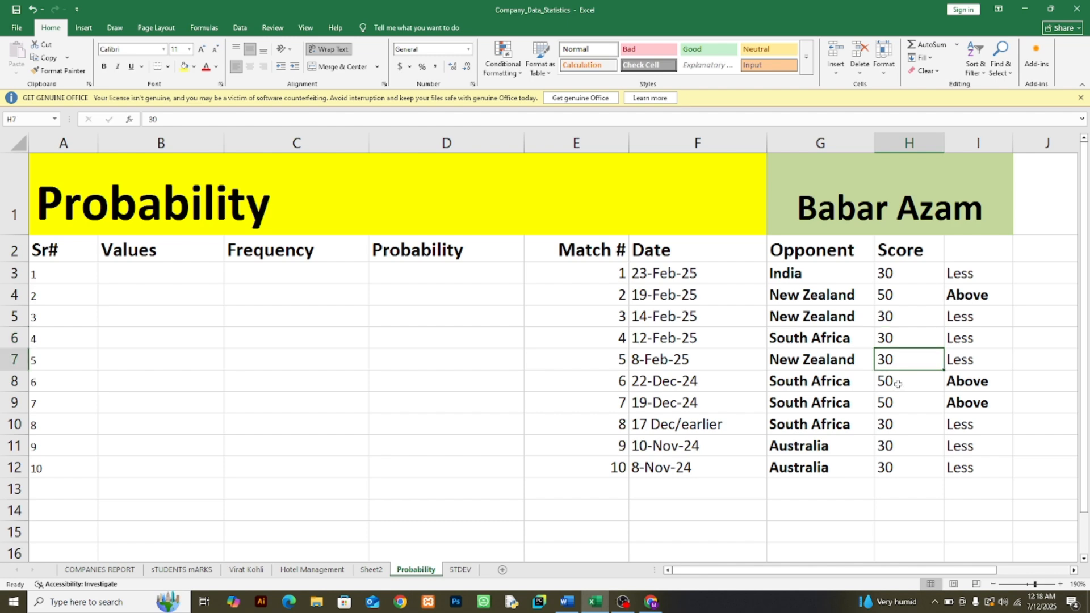
pyautogui.click(897, 384)
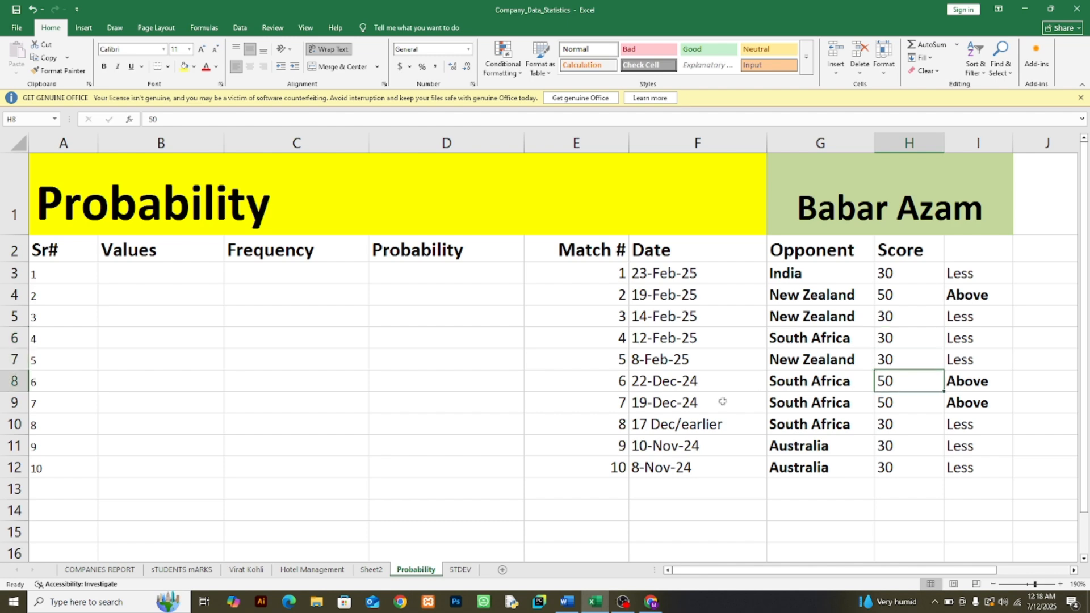
# Step: Check the sixth match's date and score, followed by the remaining scores in H9 through H12 one by one
pyautogui.click(640, 381)
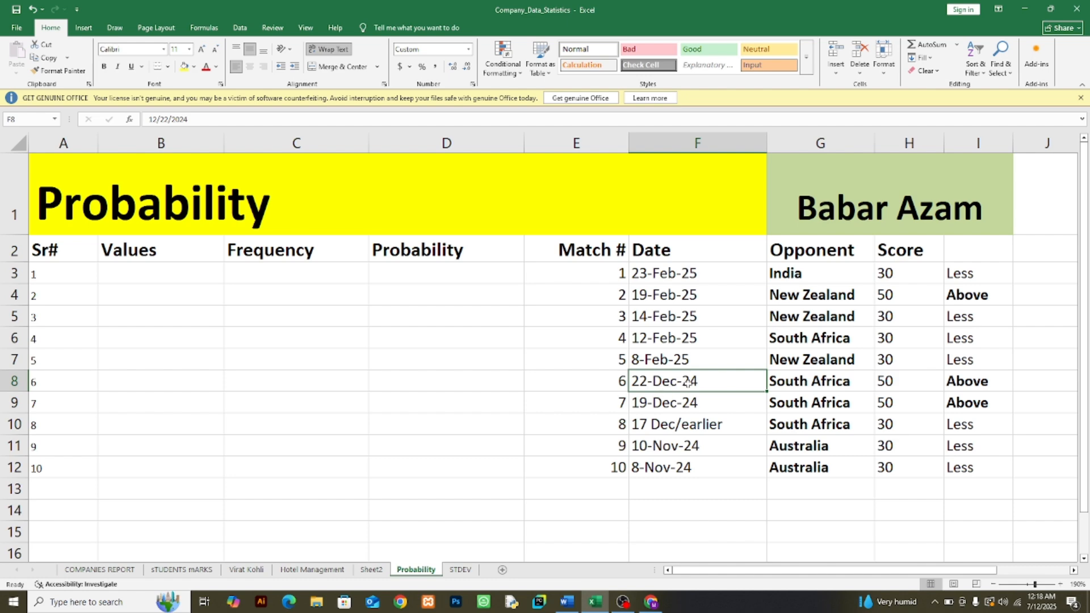
pyautogui.click(891, 382)
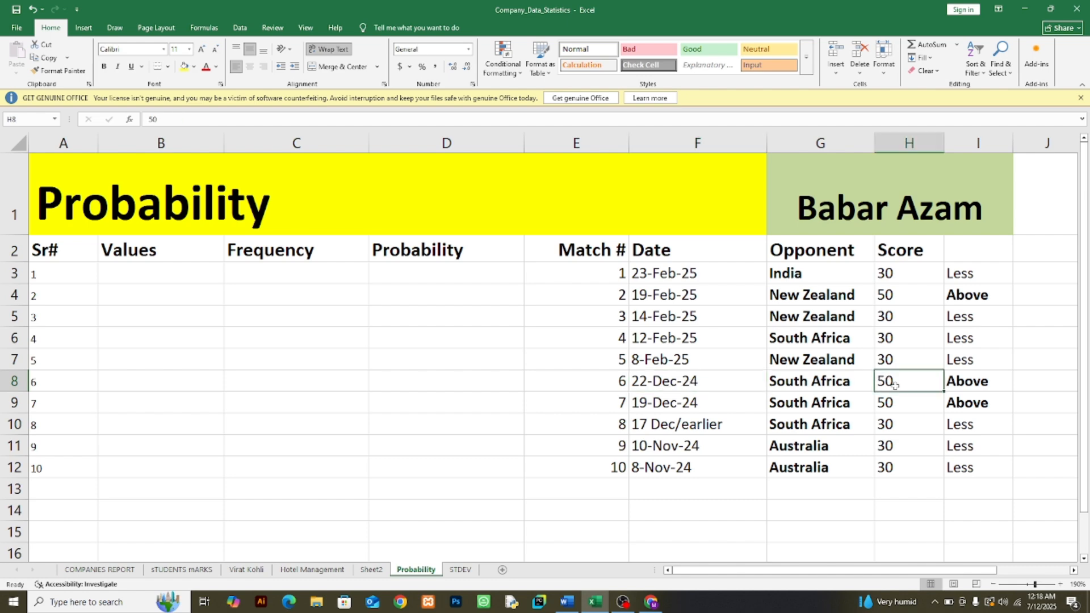
pyautogui.click(893, 404)
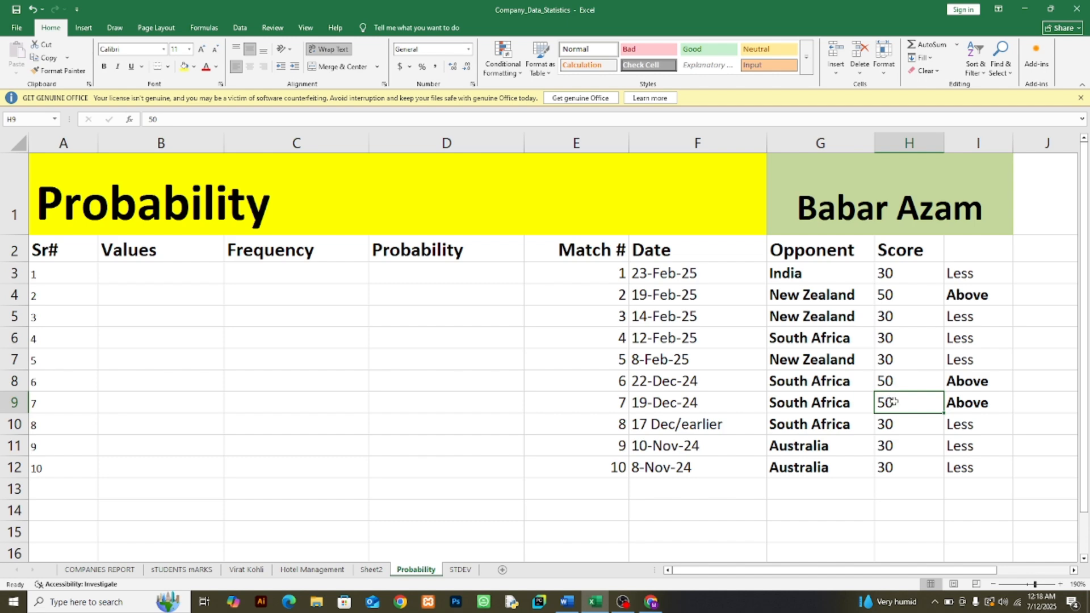
pyautogui.click(896, 424)
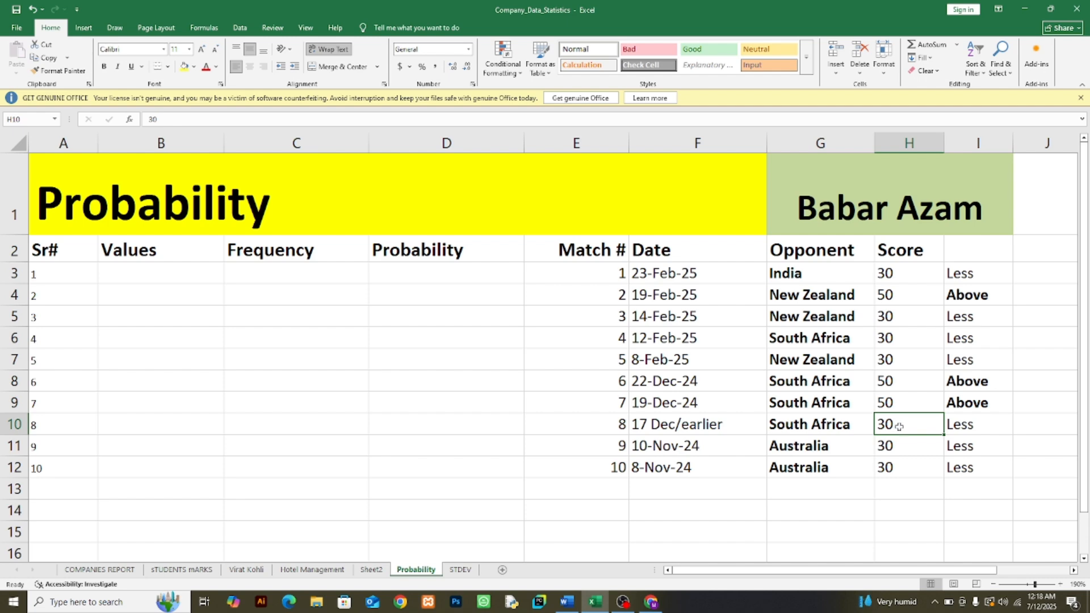
pyautogui.click(884, 446)
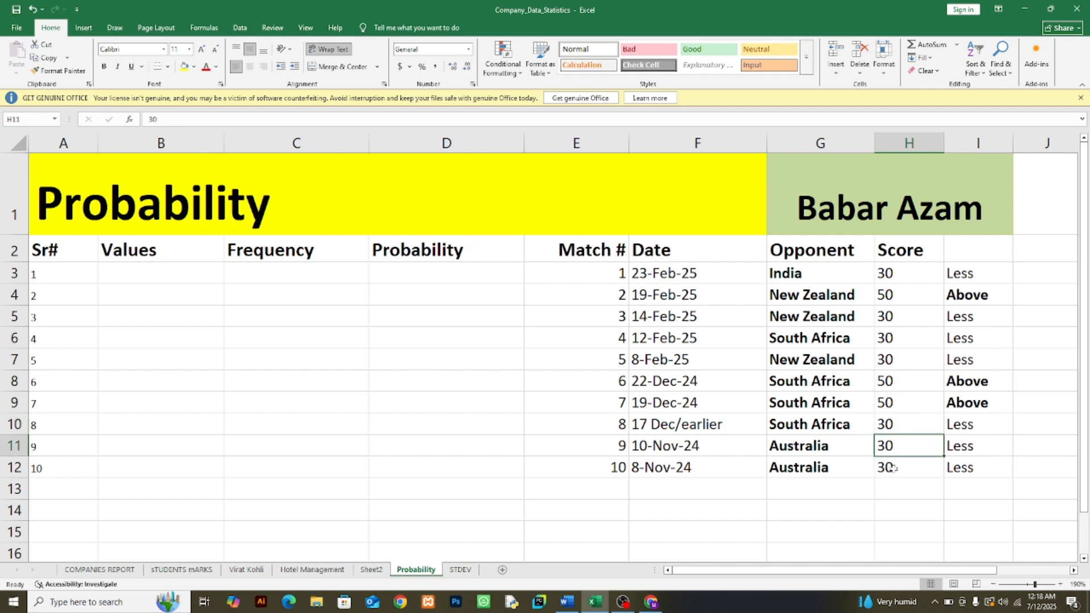
pyautogui.click(892, 467)
# Step: Review the full score range H3:H12, singling out the scores of 50 and the empty first Values cell
pyautogui.moveTo(880, 274); pyautogui.dragTo(915, 462)
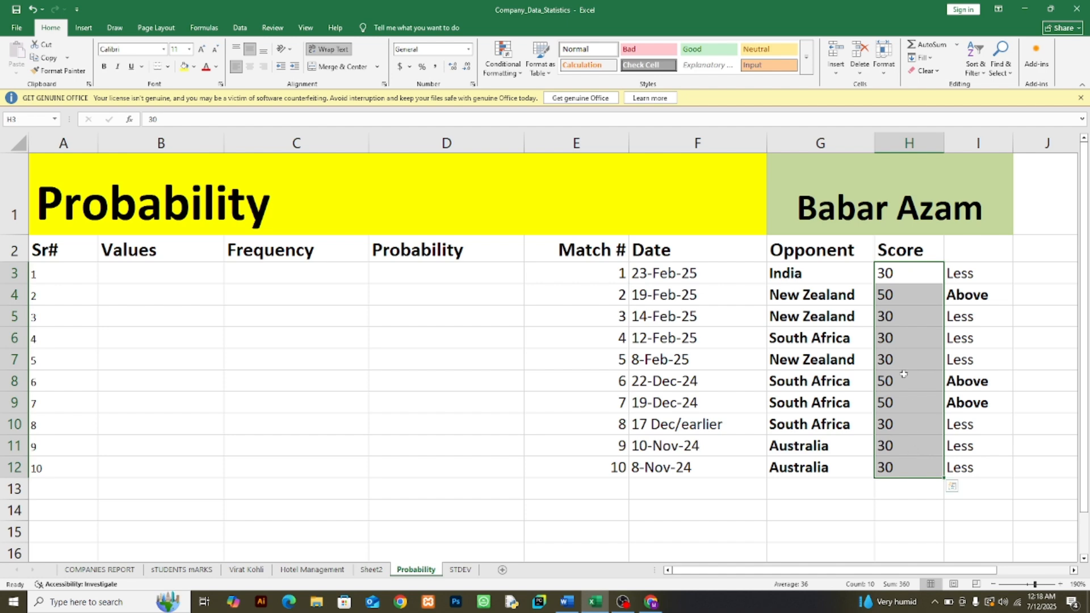
pyautogui.click(894, 301)
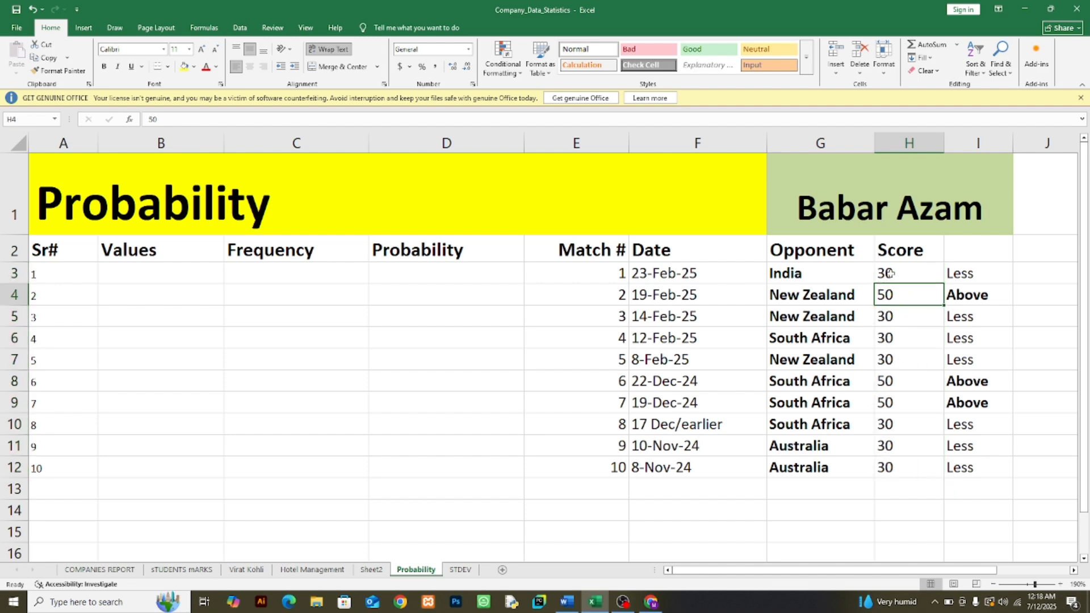
pyautogui.click(887, 383)
pyautogui.click(889, 404)
pyautogui.click(898, 299)
pyautogui.moveTo(895, 273); pyautogui.dragTo(904, 465)
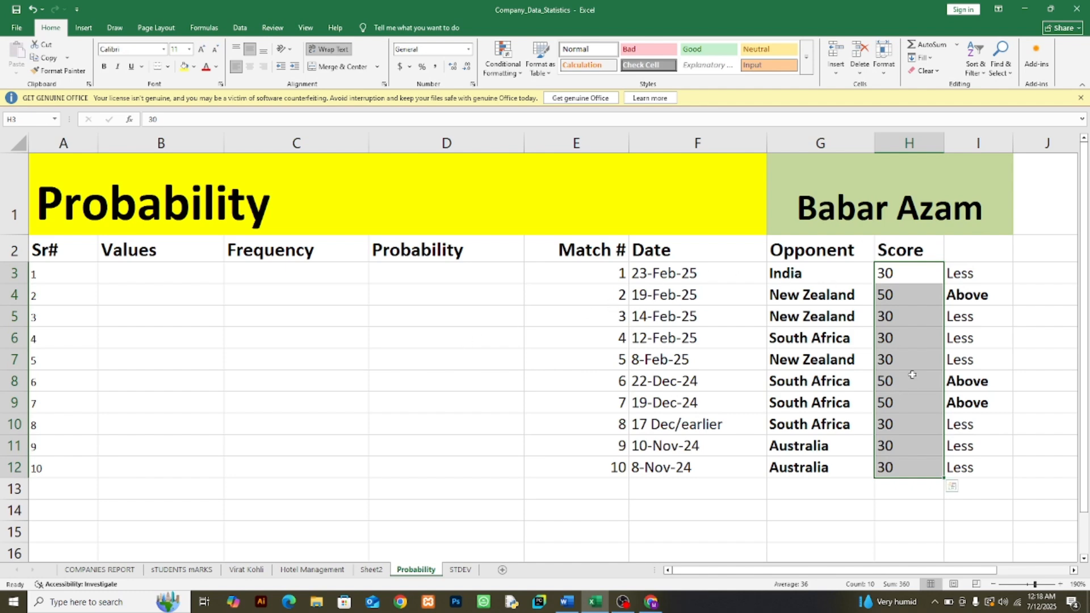
pyautogui.click(893, 282)
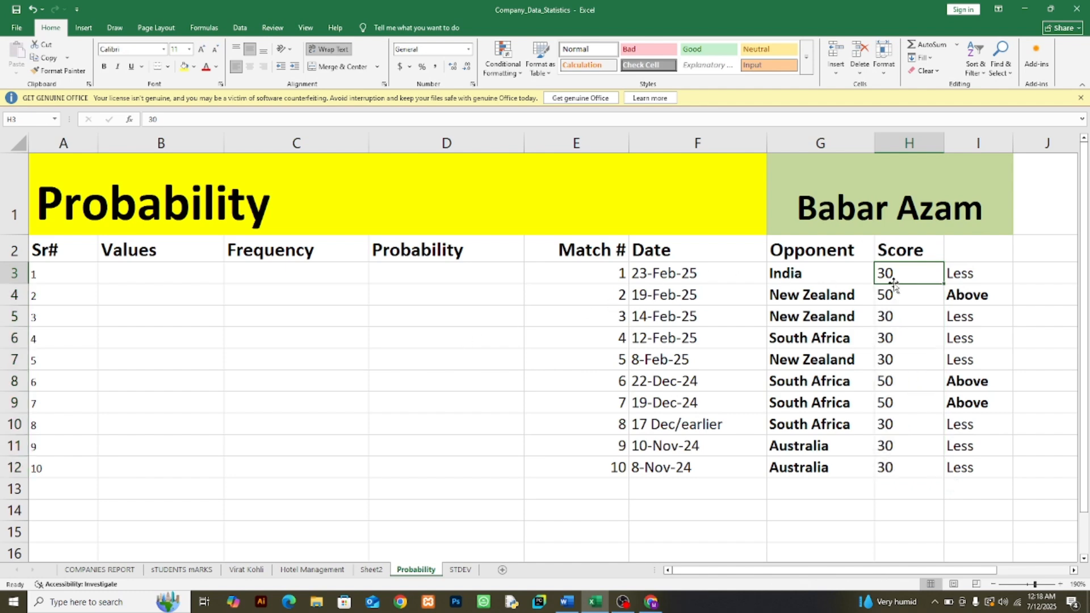
pyautogui.click(143, 271)
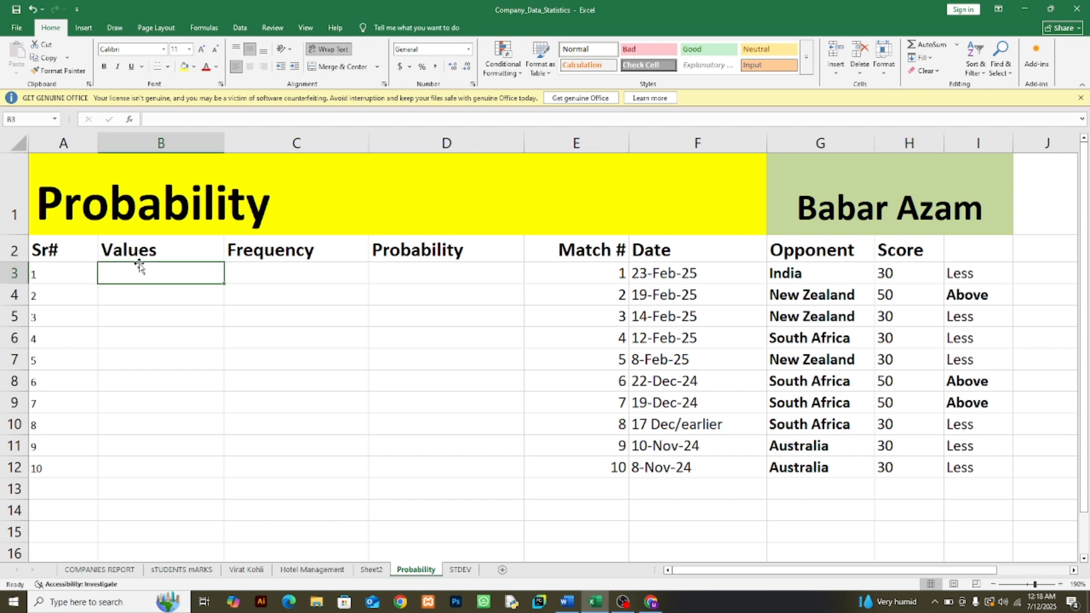
pyautogui.moveTo(884, 274); pyautogui.dragTo(908, 466)
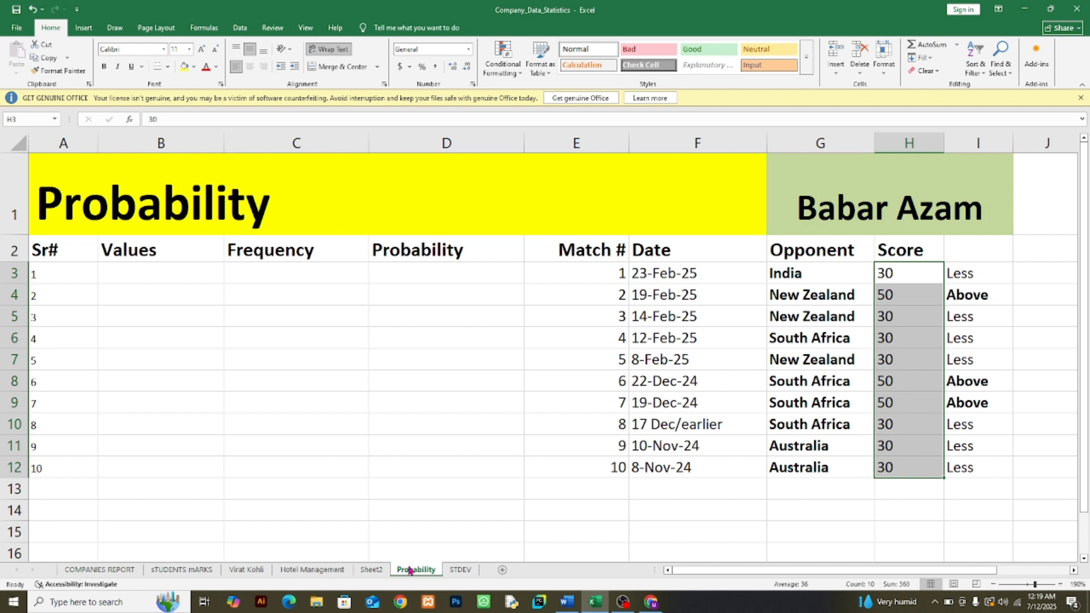
# Step: Examine the standard deviation result in H5 of the STDEV sheet and return to the Probability sheet
pyautogui.click(460, 569)
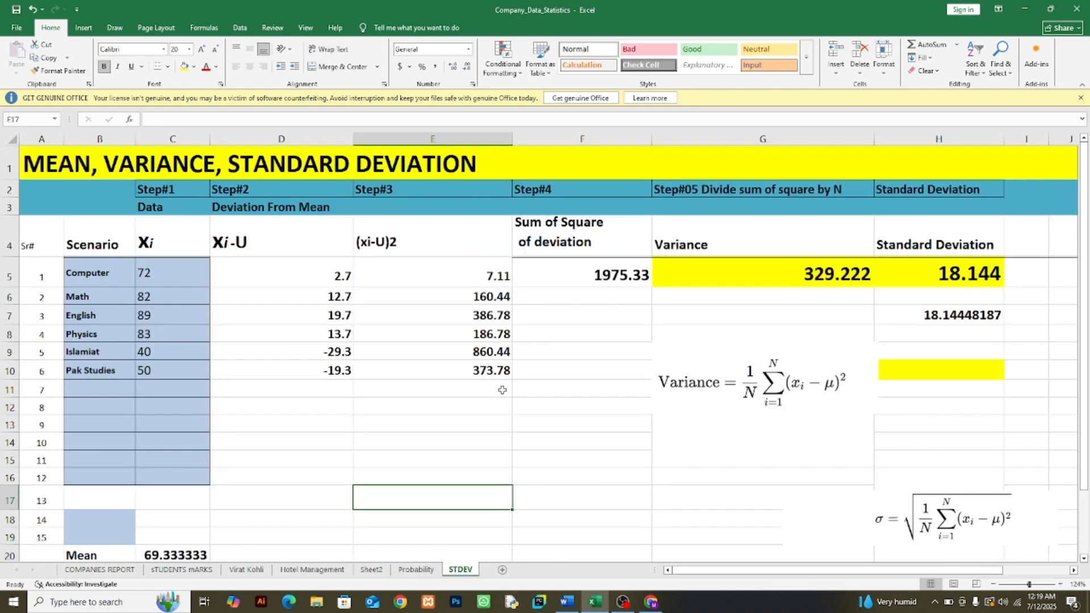
pyautogui.click(922, 280)
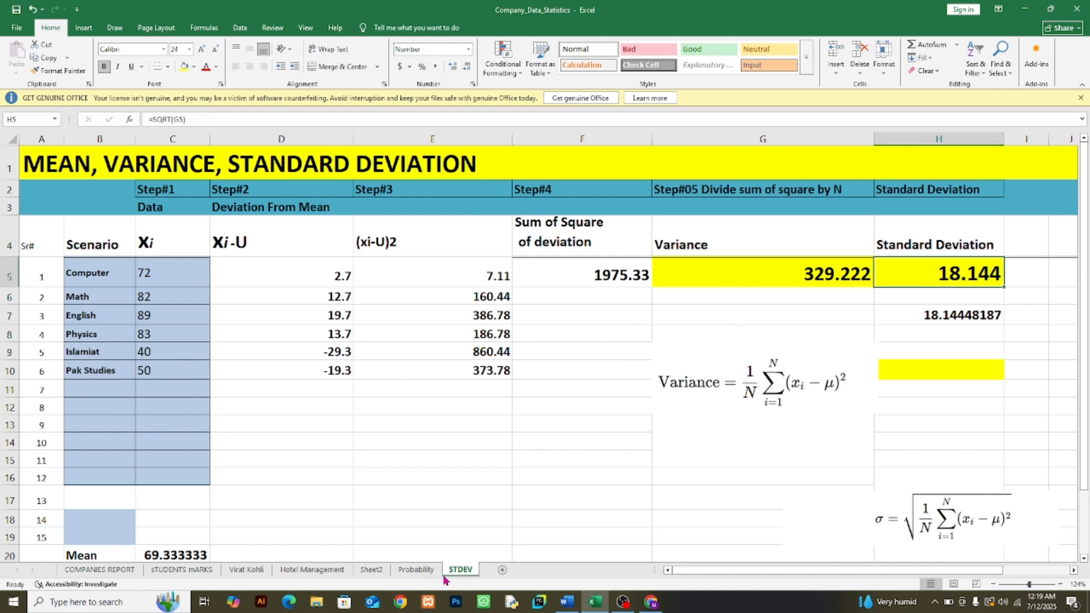
pyautogui.click(420, 570)
pyautogui.click(408, 407)
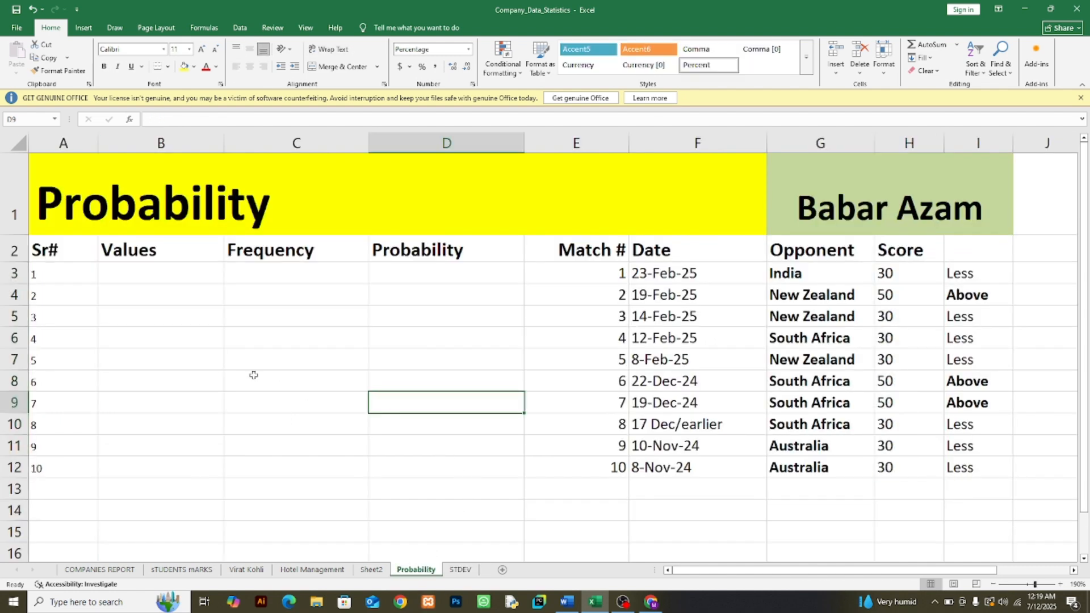
# Step: Copy the scores in H3:H12 into the Values column starting at B3
pyautogui.moveTo(905, 274); pyautogui.dragTo(915, 464)
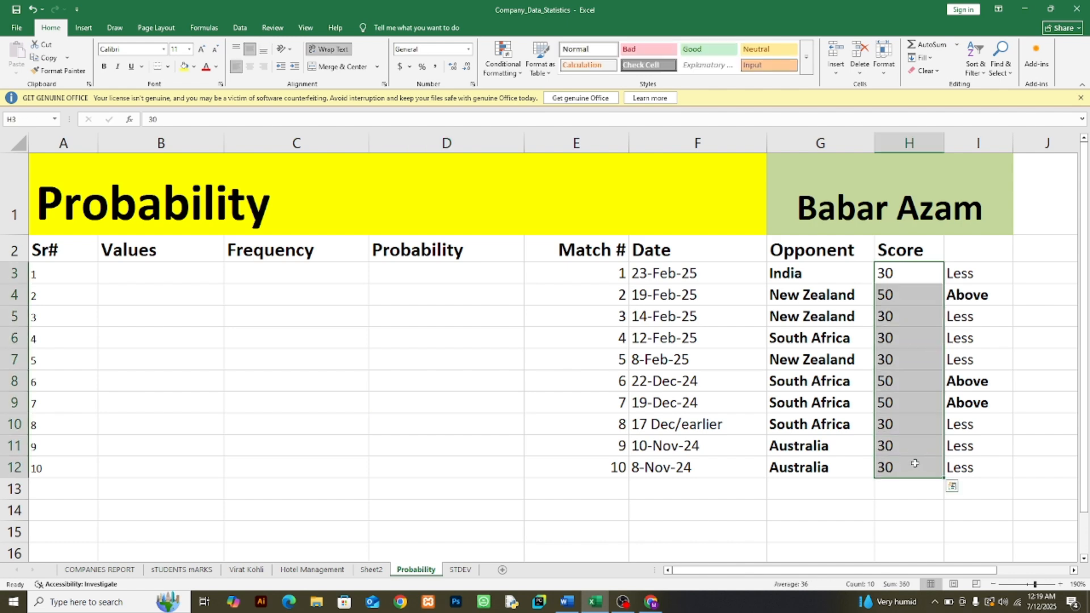
pyautogui.hotkey('ctrl', 'c')
pyautogui.click(122, 276)
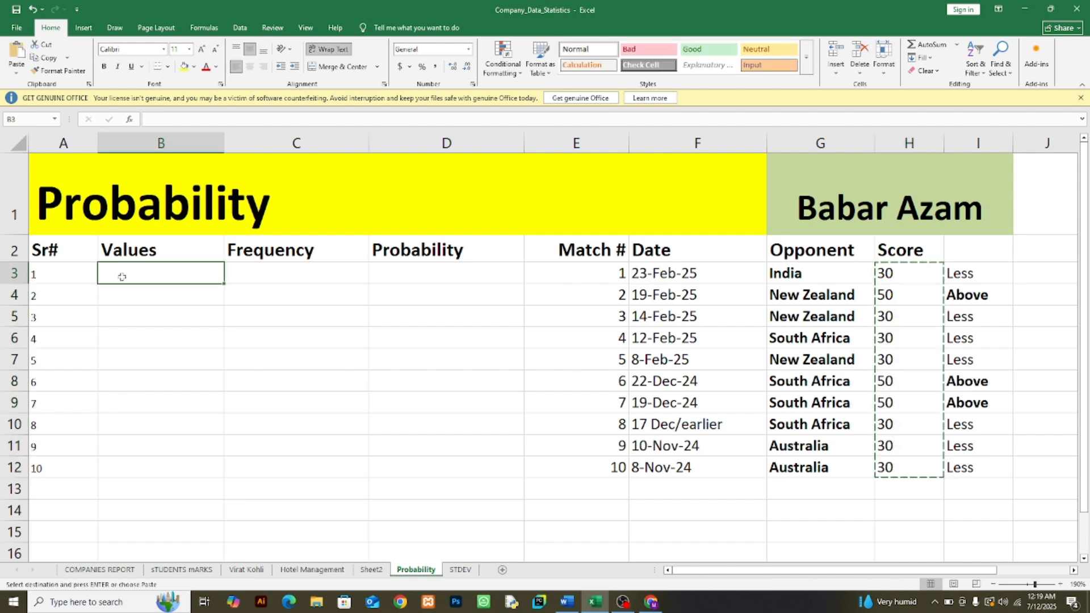
pyautogui.hotkey('ctrl', 'v')
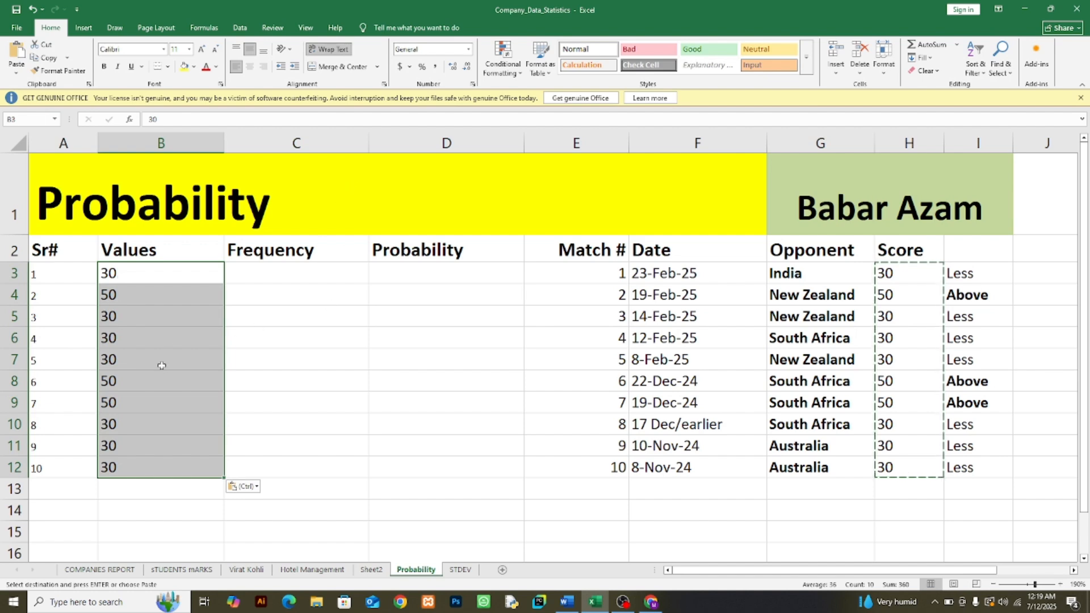
# Step: Remove duplicates from the Values entries in B3:B12, continuing with the current selection only
pyautogui.click(241, 32)
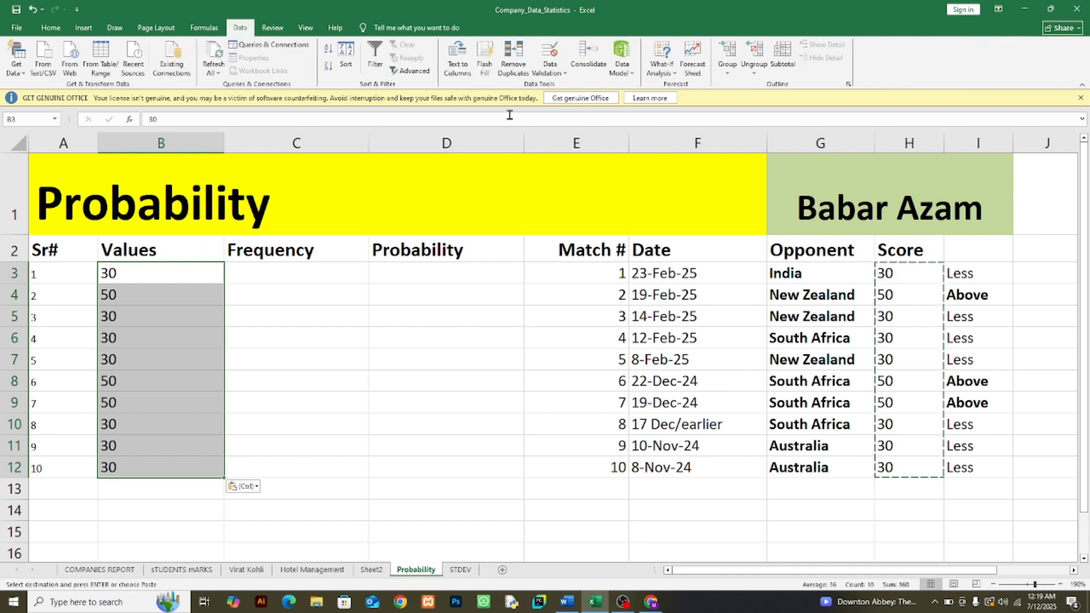
pyautogui.click(514, 66)
pyautogui.click(188, 295)
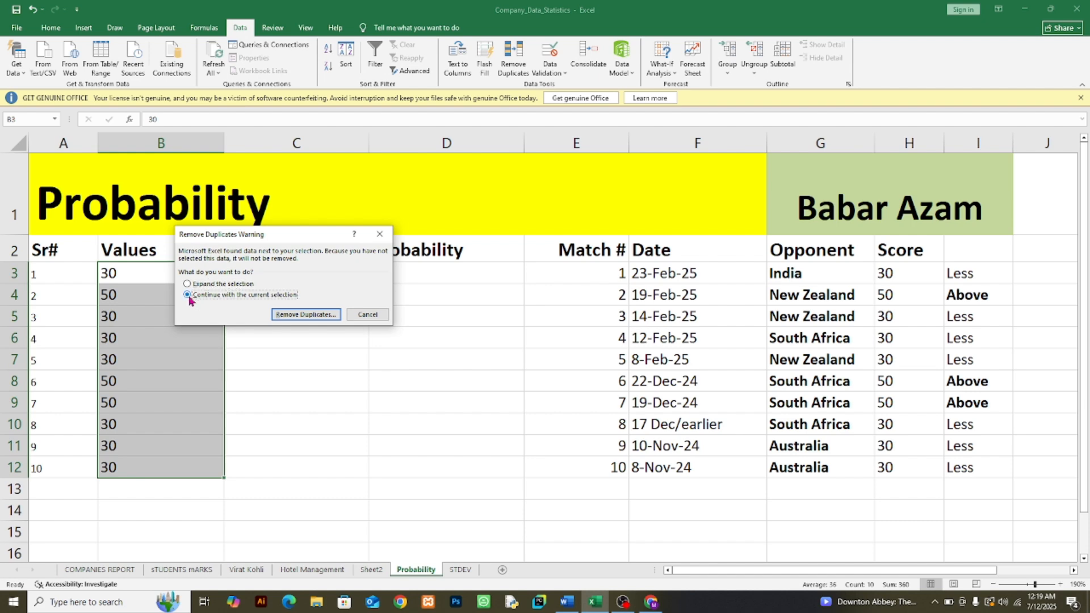
pyautogui.click(313, 316)
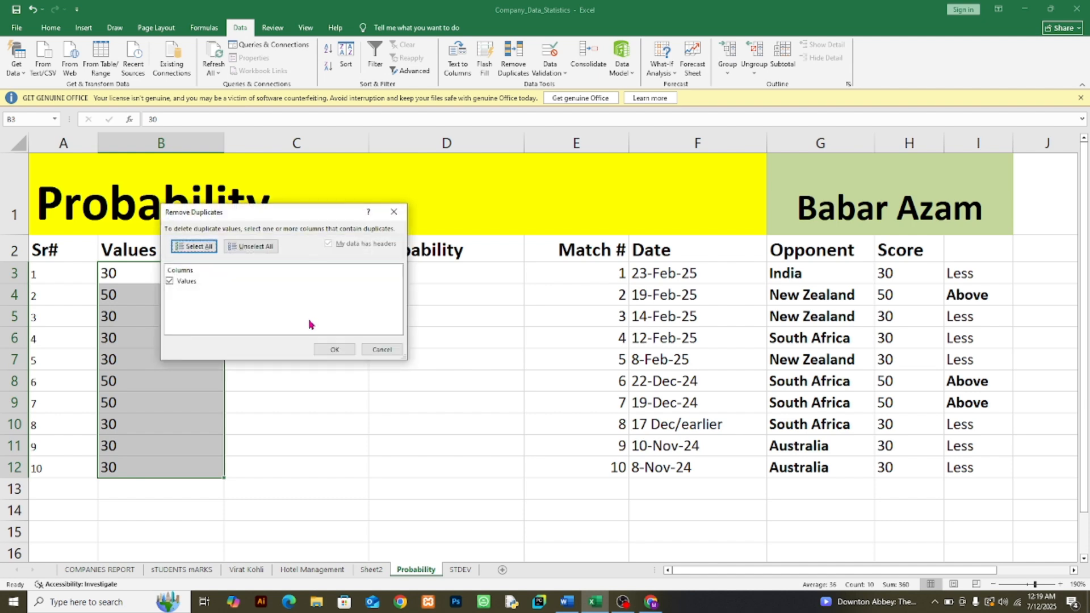
pyautogui.click(332, 350)
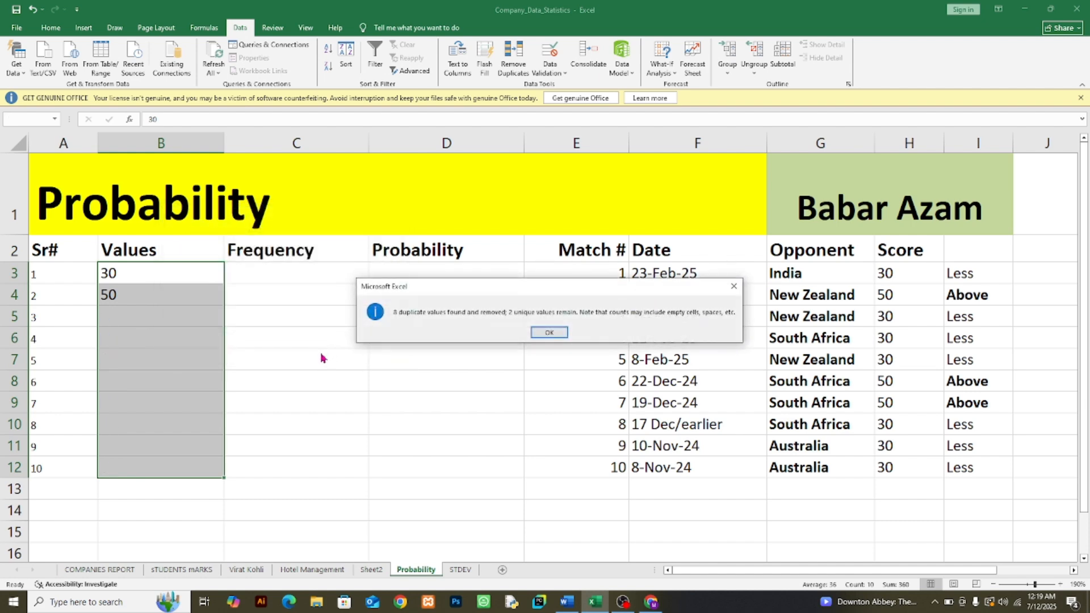
pyautogui.click(536, 335)
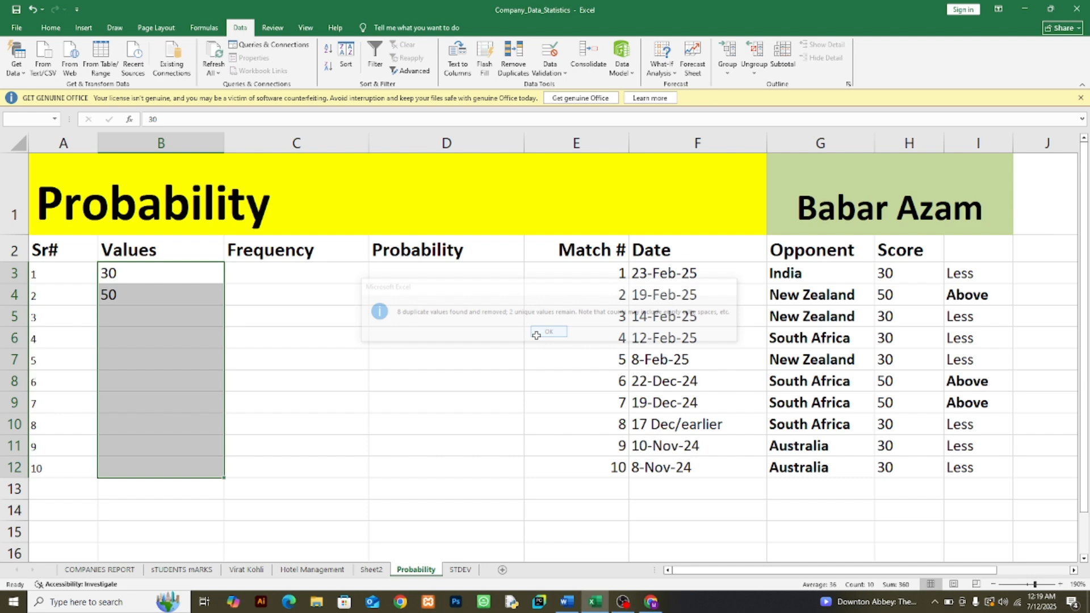
pyautogui.click(148, 358)
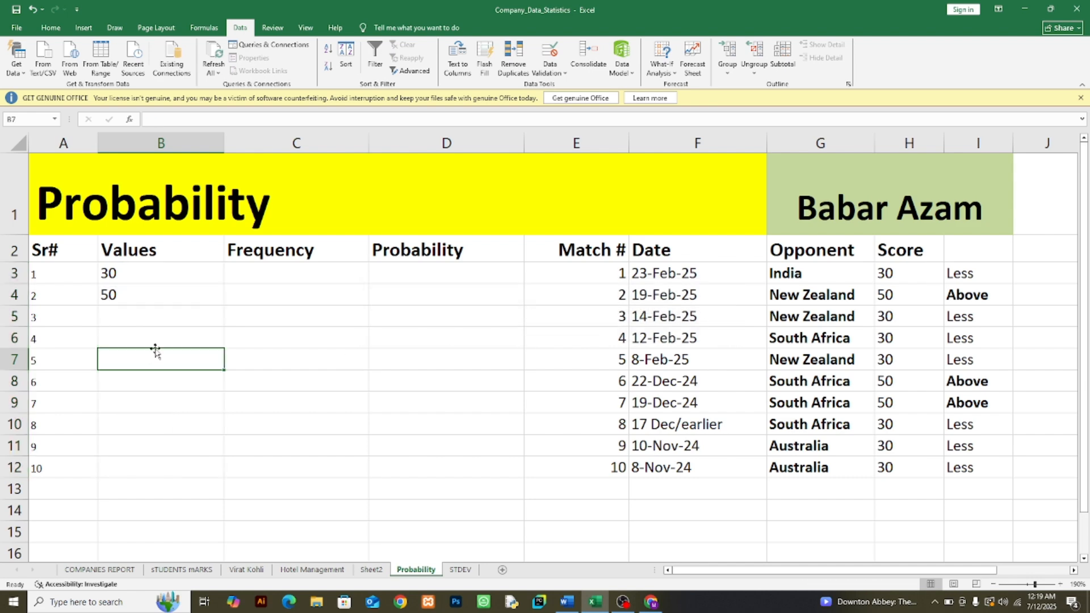
# Step: Compare the two unique score values in B3 and B4
pyautogui.click(141, 280)
pyautogui.click(146, 298)
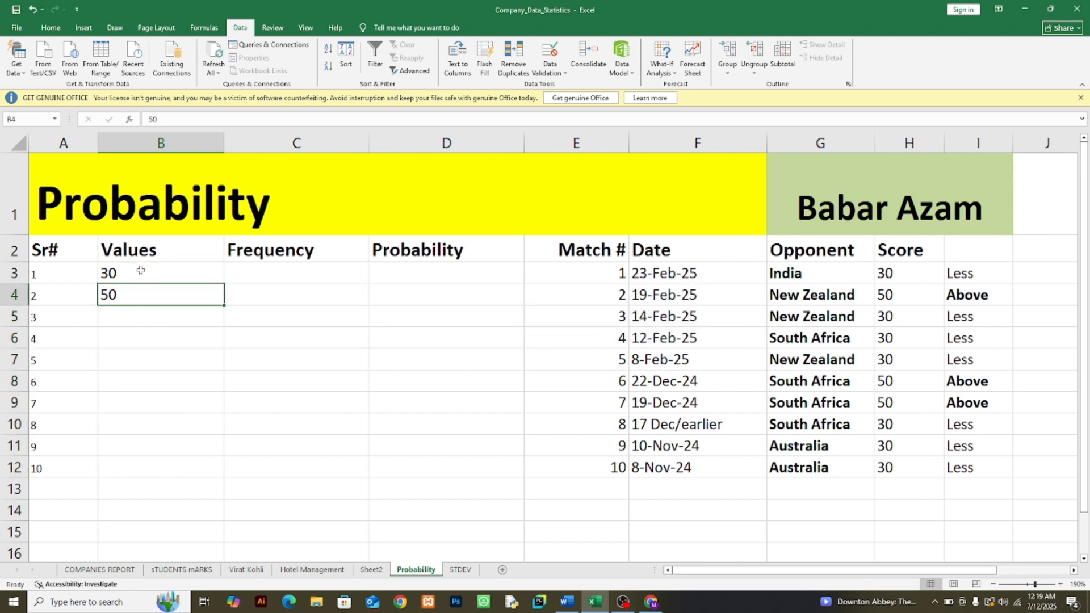
pyautogui.click(141, 275)
pyautogui.click(146, 300)
pyautogui.click(137, 275)
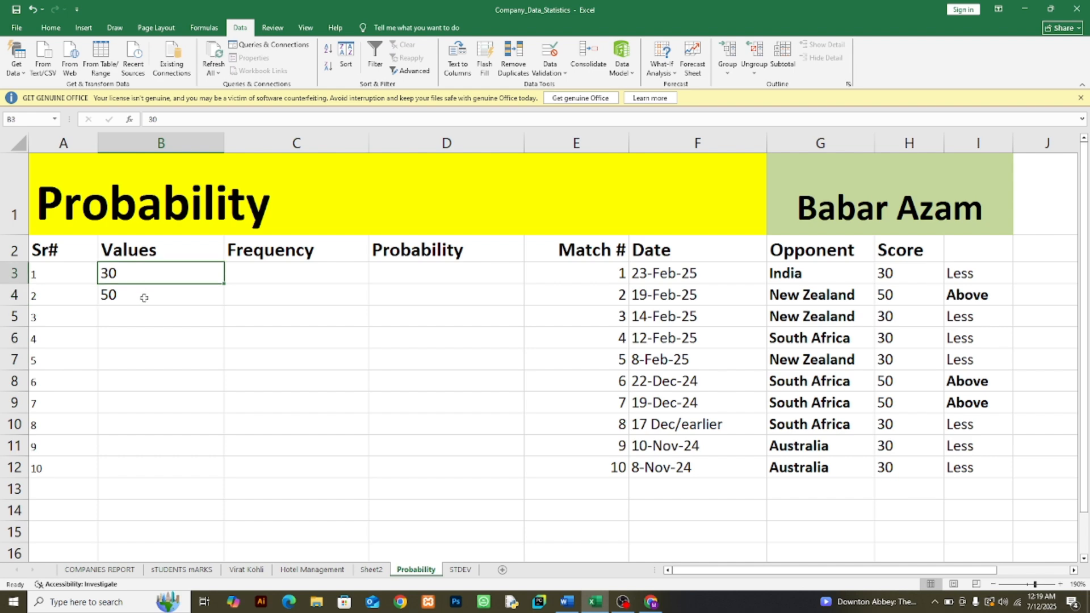
pyautogui.click(144, 295)
pyautogui.click(142, 276)
pyautogui.click(143, 294)
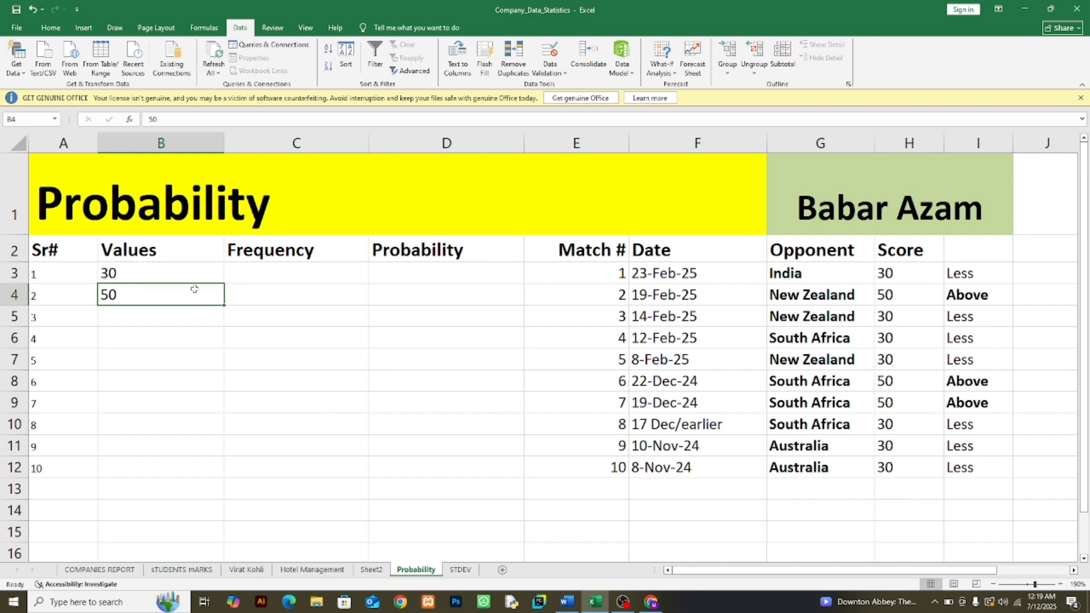
pyautogui.click(131, 280)
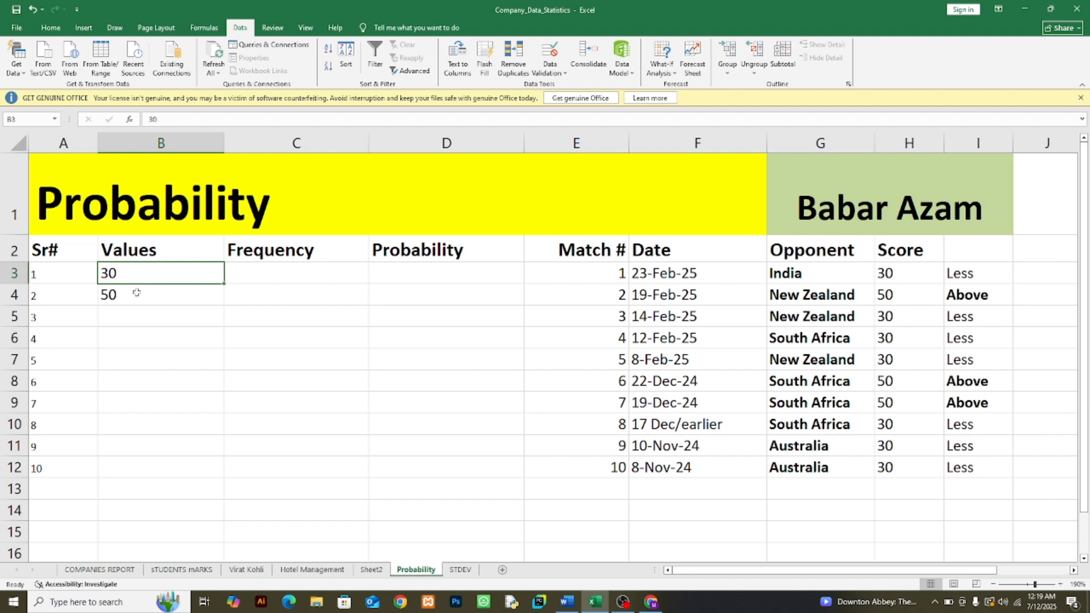
pyautogui.click(139, 292)
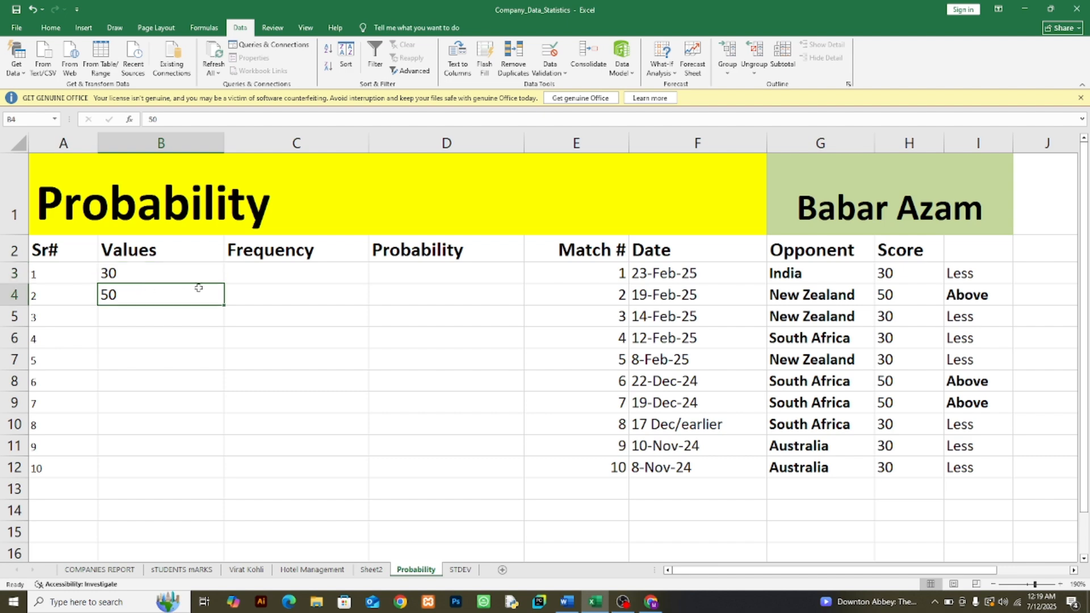
# Step: Enter a COUNTIF formula in C3 that counts the scores in H3:H12 matching the value in B3
pyautogui.click(243, 273)
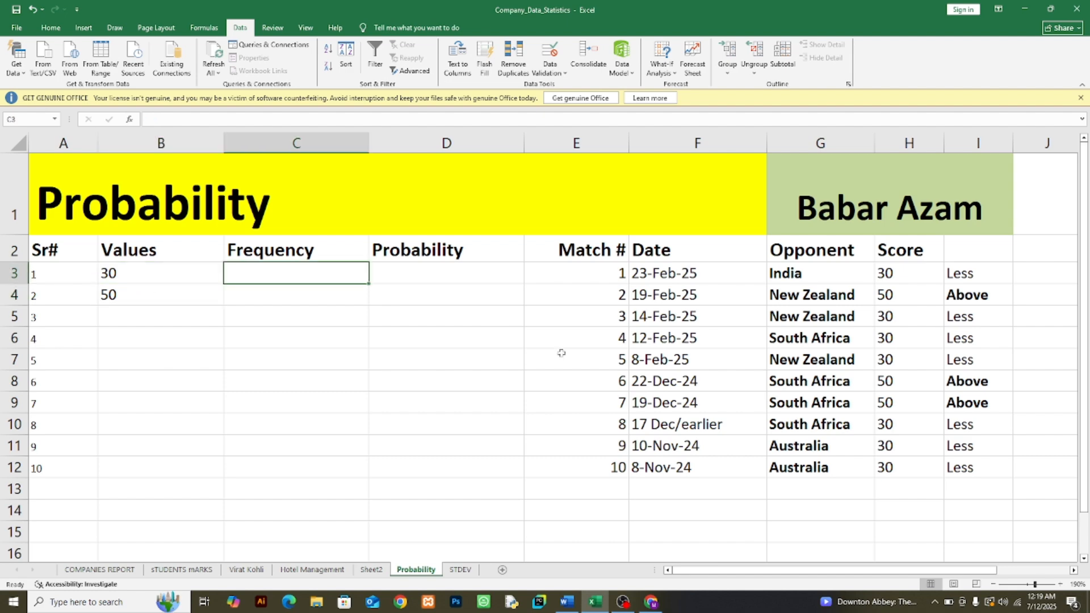
pyautogui.write('=')
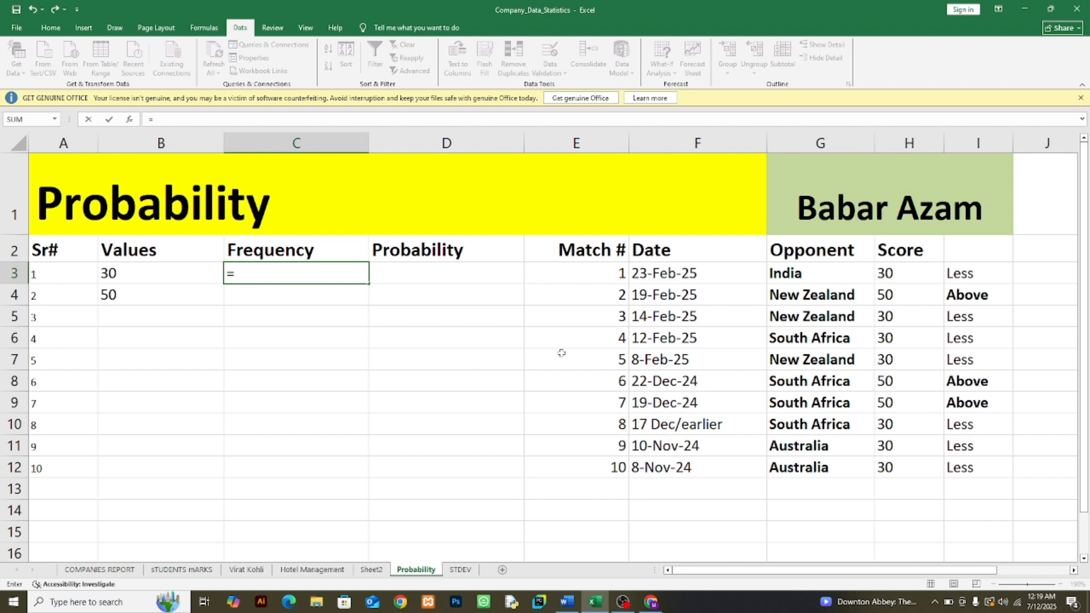
pyautogui.write('co')
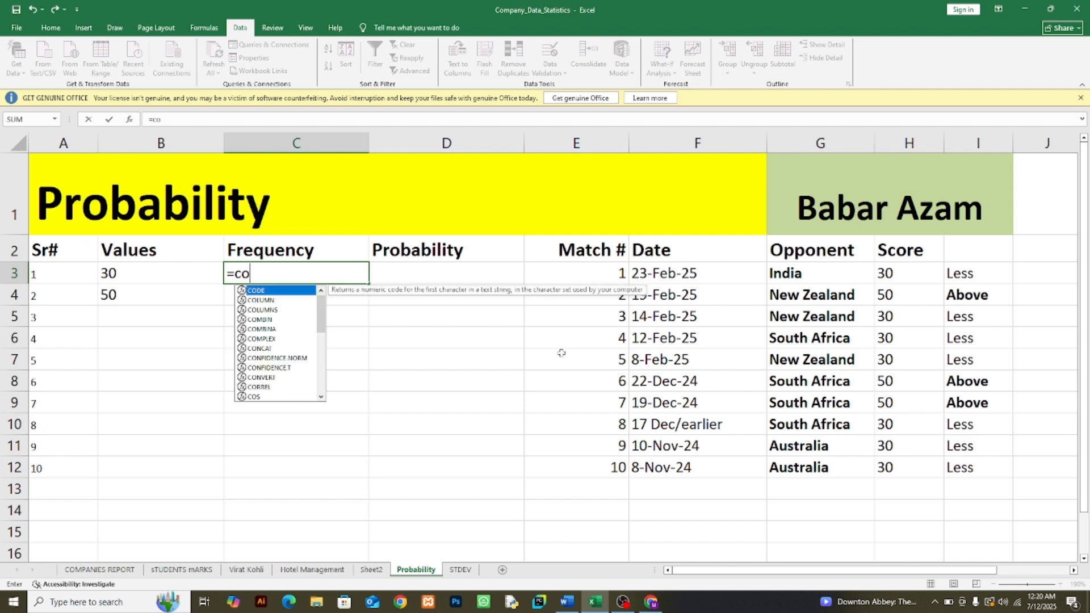
pyautogui.write('un')
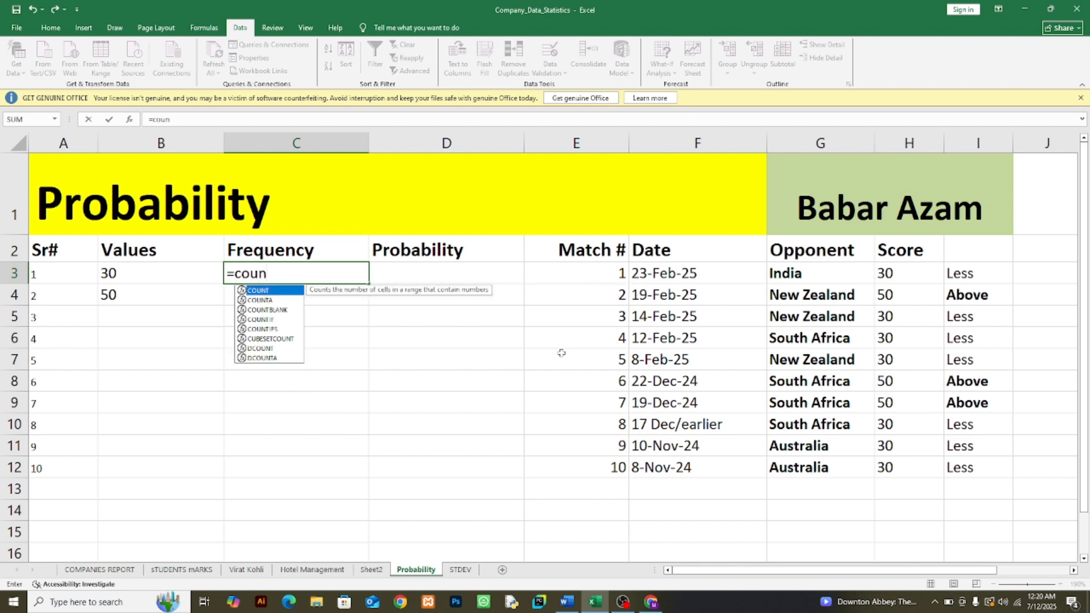
pyautogui.doubleClick(272, 320)
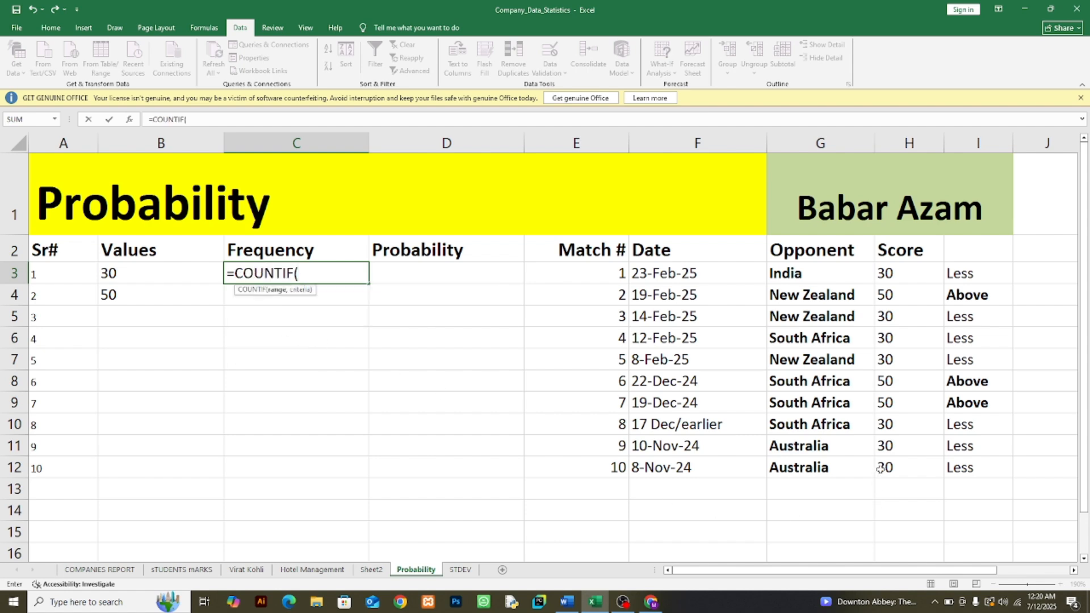
pyautogui.moveTo(895, 276); pyautogui.dragTo(902, 471)
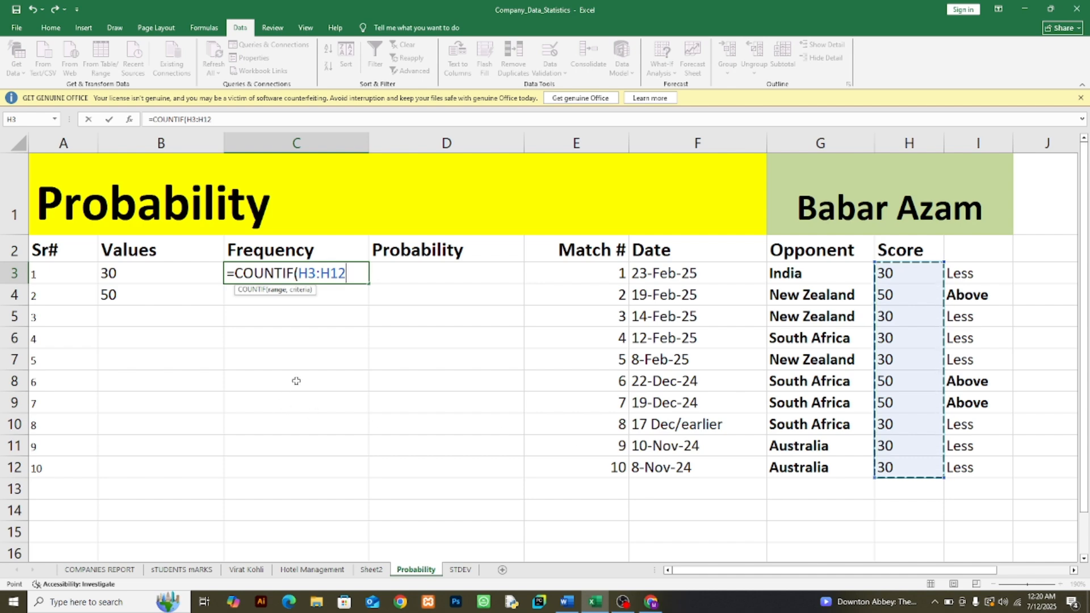
pyautogui.write(',')
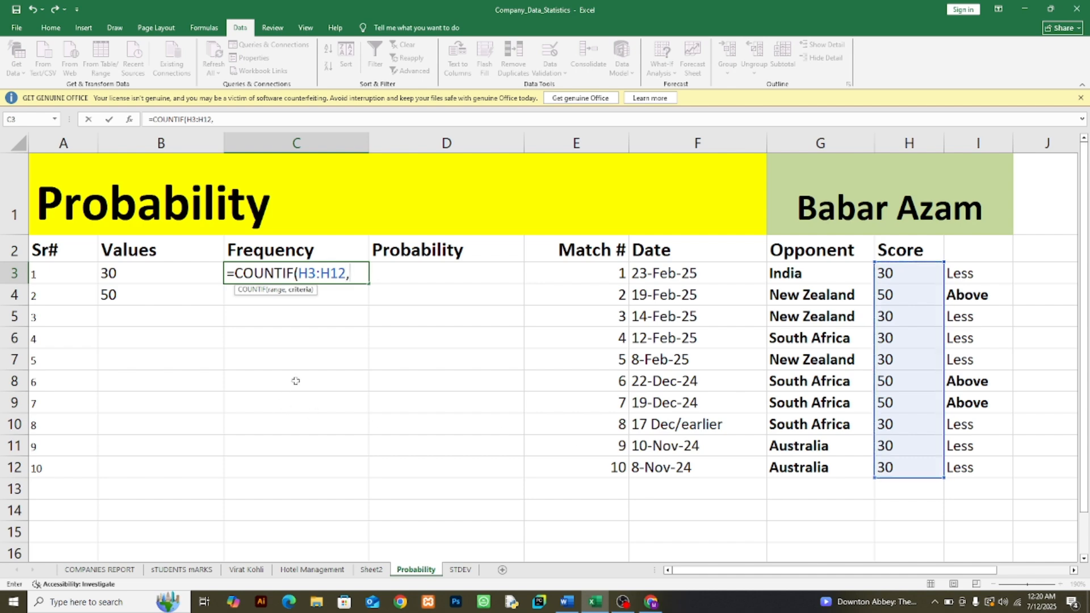
pyautogui.click(121, 272)
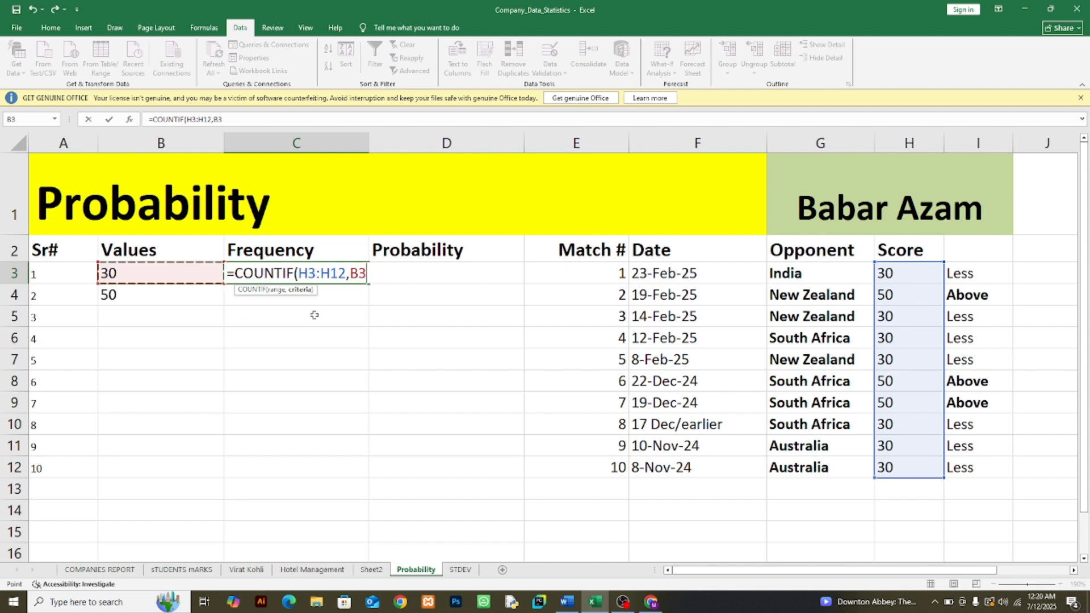
pyautogui.write(')')
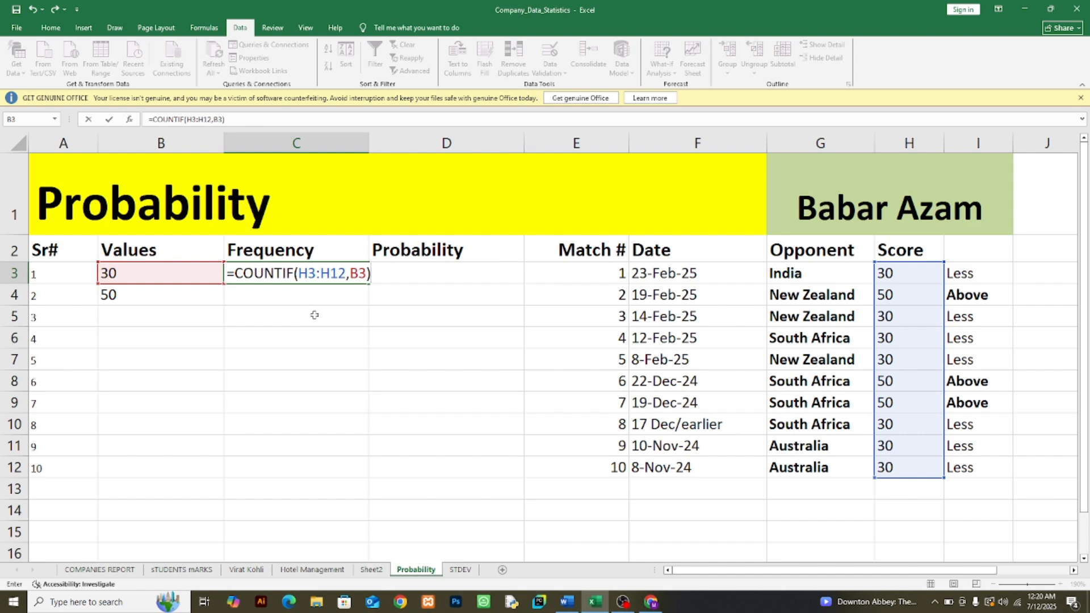
# Step: Make the score range in C3's COUNTIF formula absolute as $H$3:$H$12 and commit the formula
pyautogui.click(301, 273)
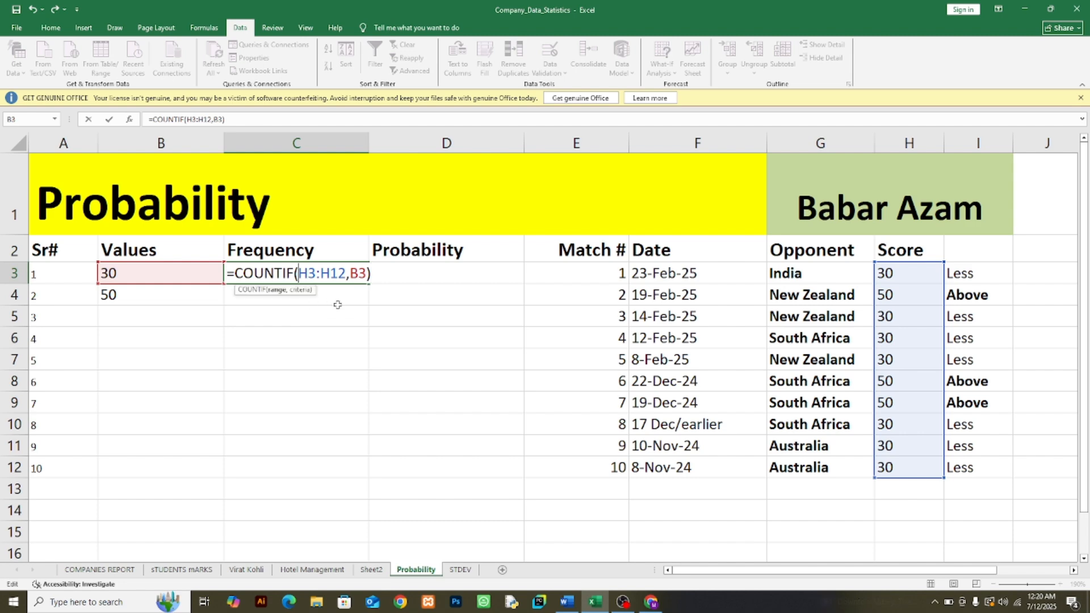
pyautogui.write('$')
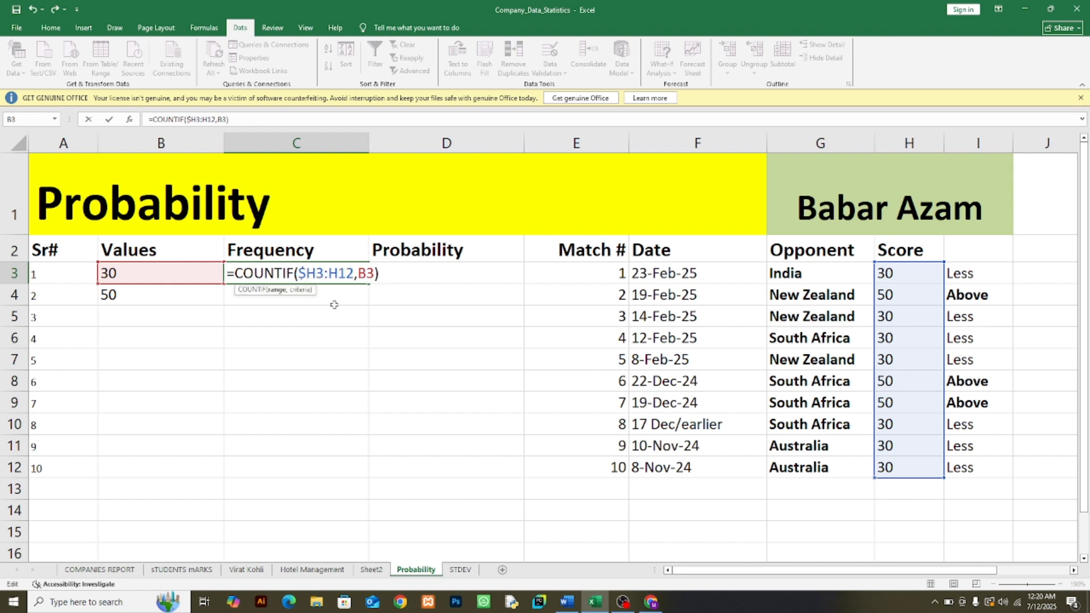
pyautogui.press('Right')
pyautogui.write('$')
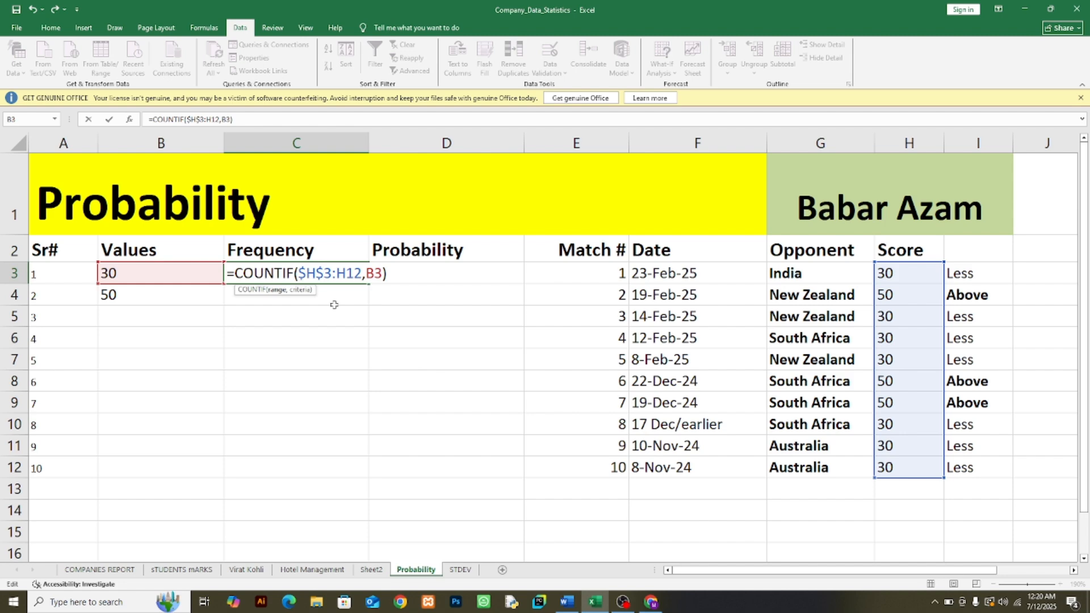
pyautogui.press('Right')
pyautogui.press('Right')
pyautogui.write('$')
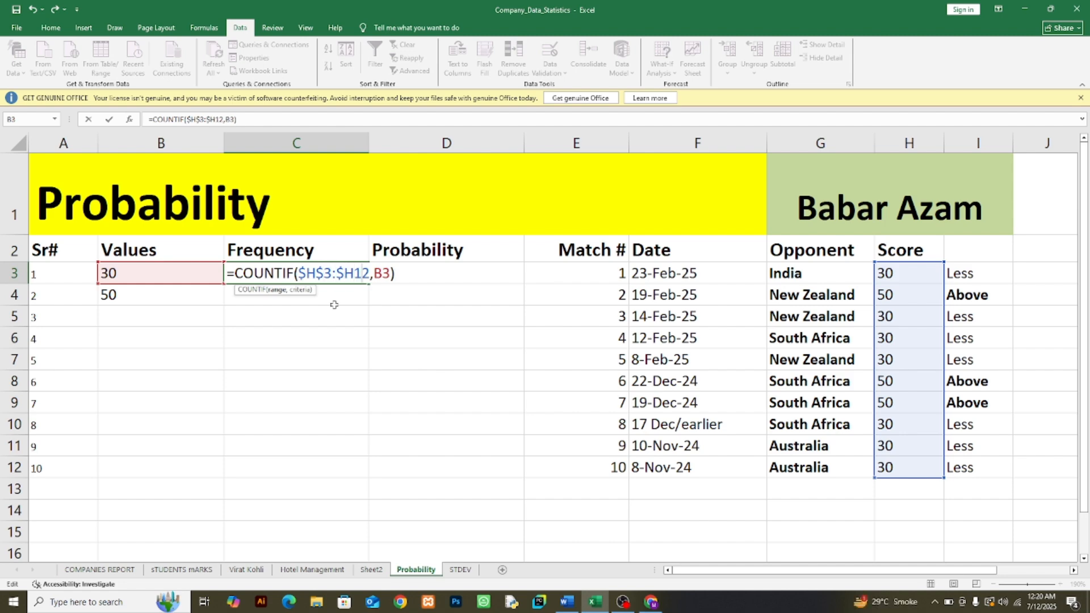
pyautogui.press('Right')
pyautogui.write('$')
pyautogui.press('Return')
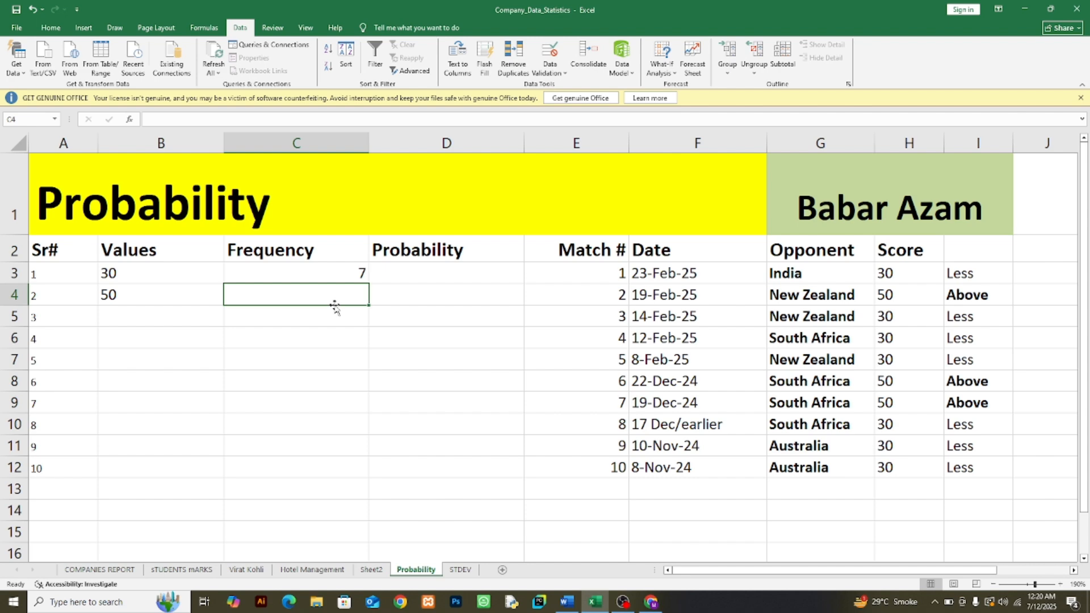
# Step: Bold the frequency in C3 and fill its formula down to C4
pyautogui.click(335, 275)
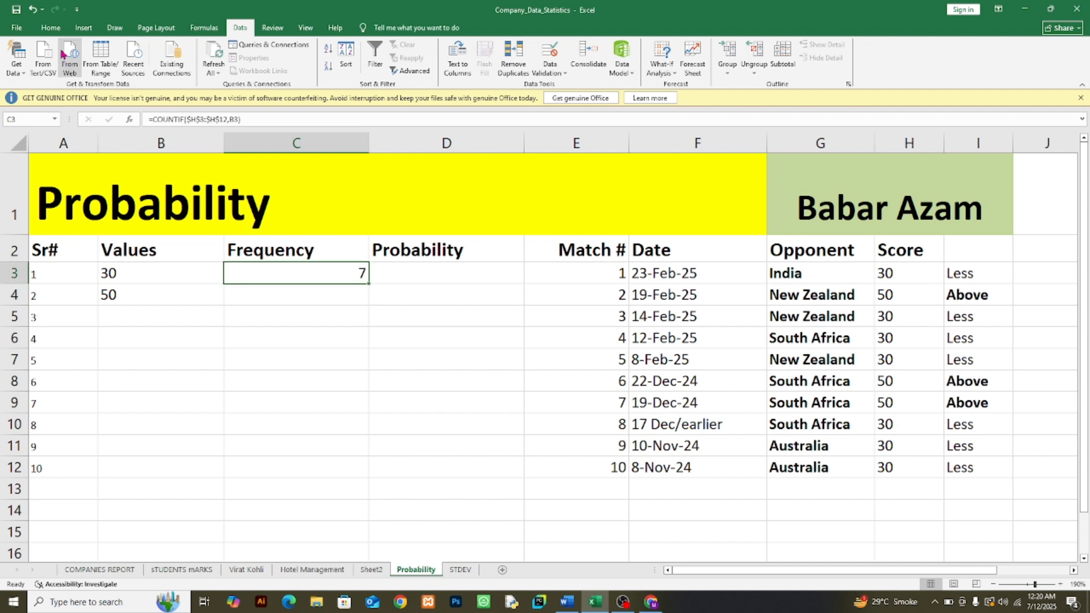
pyautogui.click(51, 28)
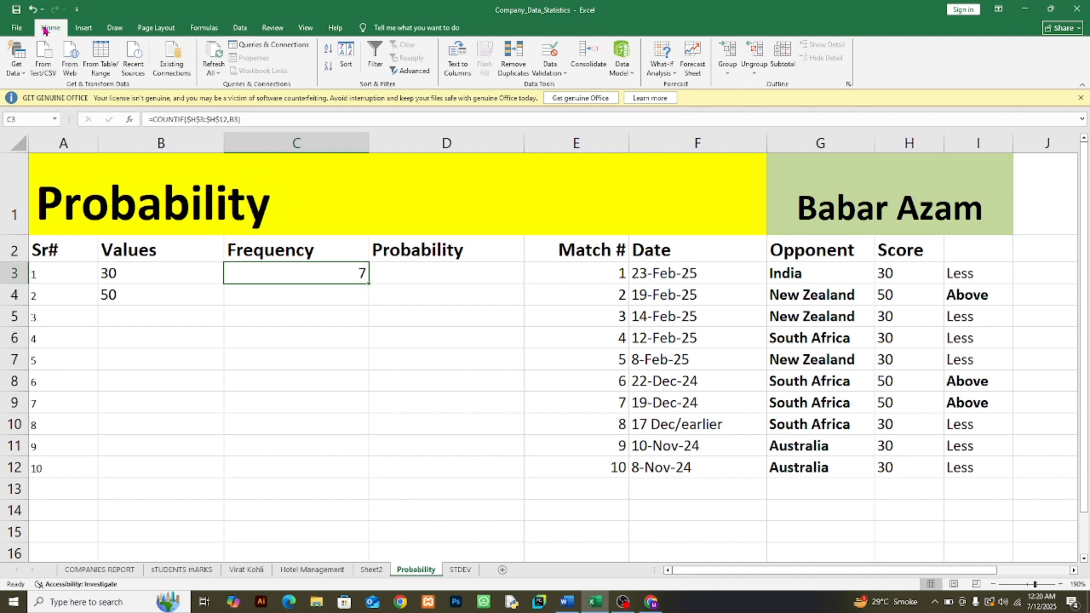
pyautogui.click(149, 276)
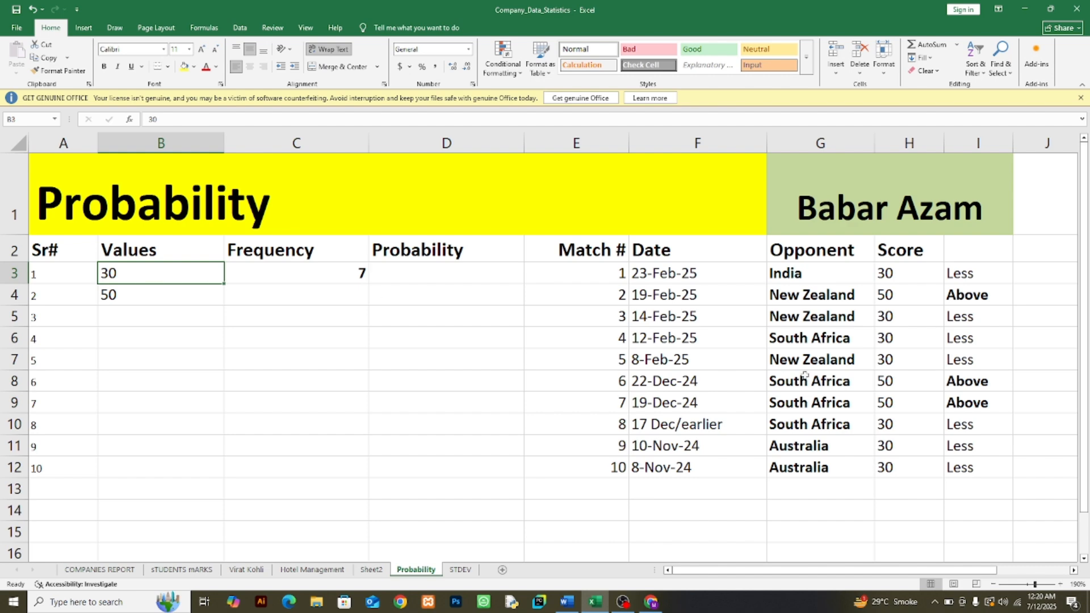
pyautogui.moveTo(898, 273); pyautogui.dragTo(918, 466)
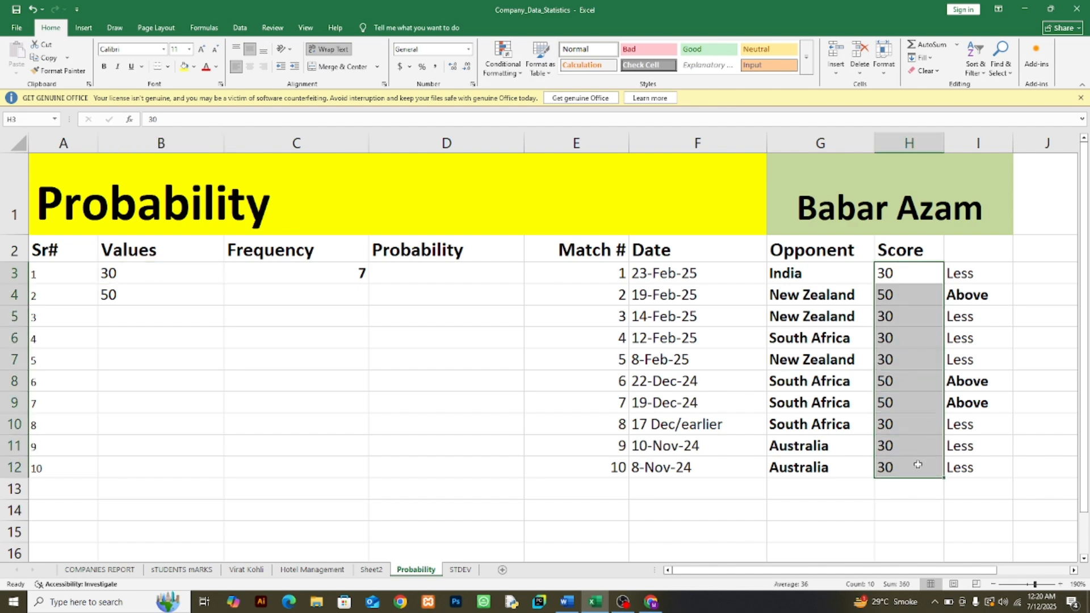
pyautogui.click(355, 297)
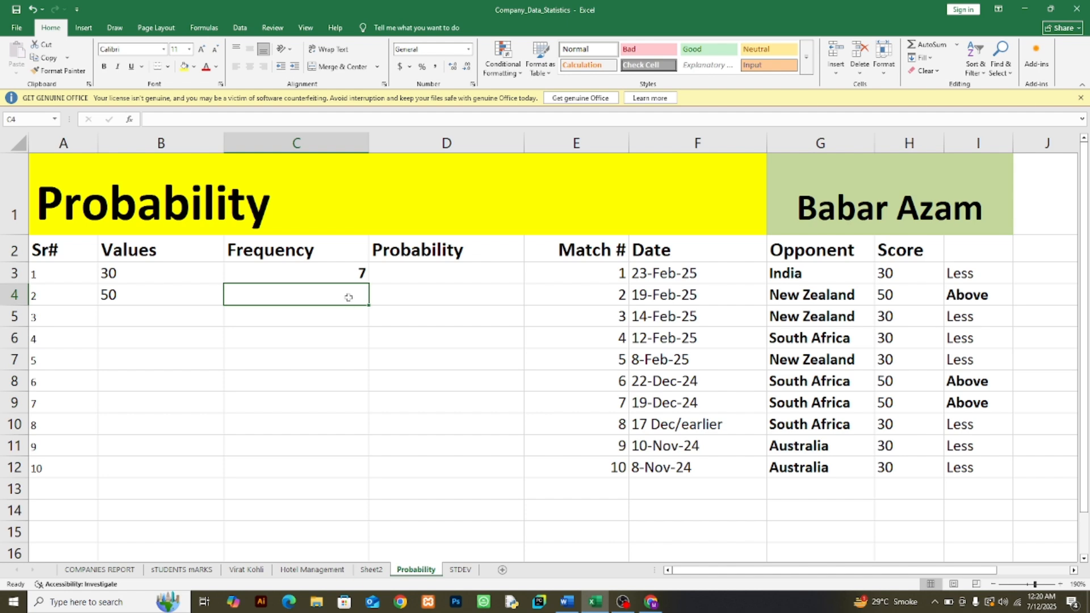
pyautogui.click(349, 273)
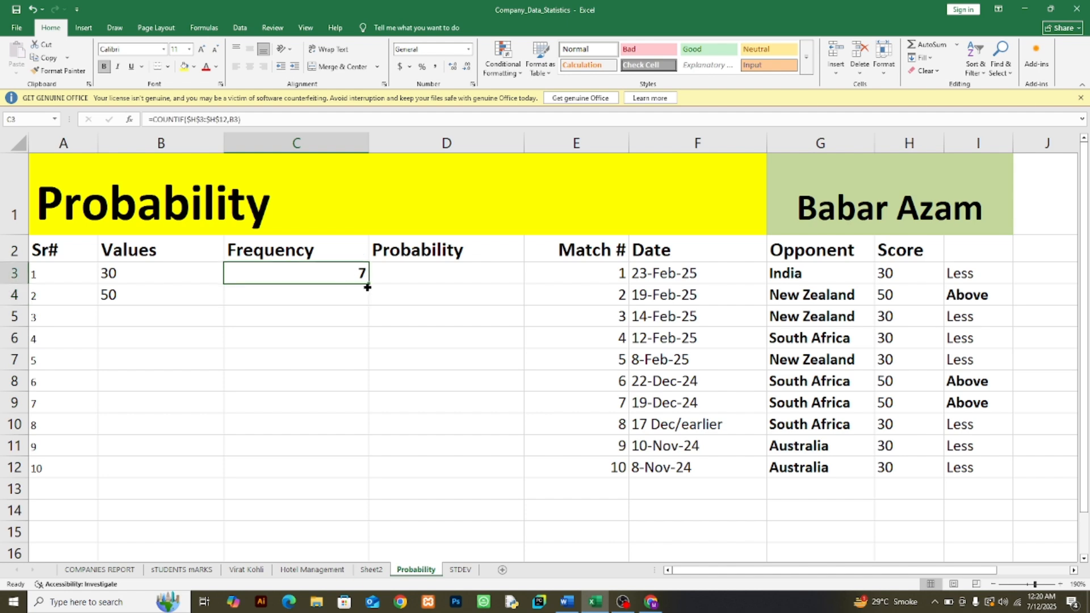
pyautogui.moveTo(367, 287); pyautogui.dragTo(369, 306)
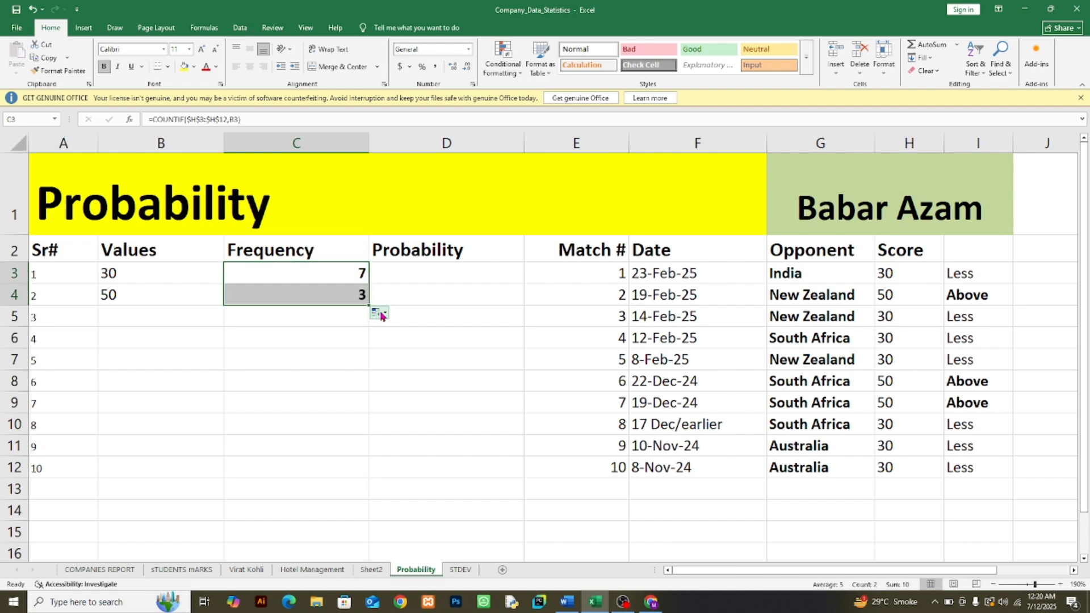
pyautogui.click(329, 302)
# Step: Enter 100 as an extra test value in B5 and left-align it
pyautogui.click(124, 316)
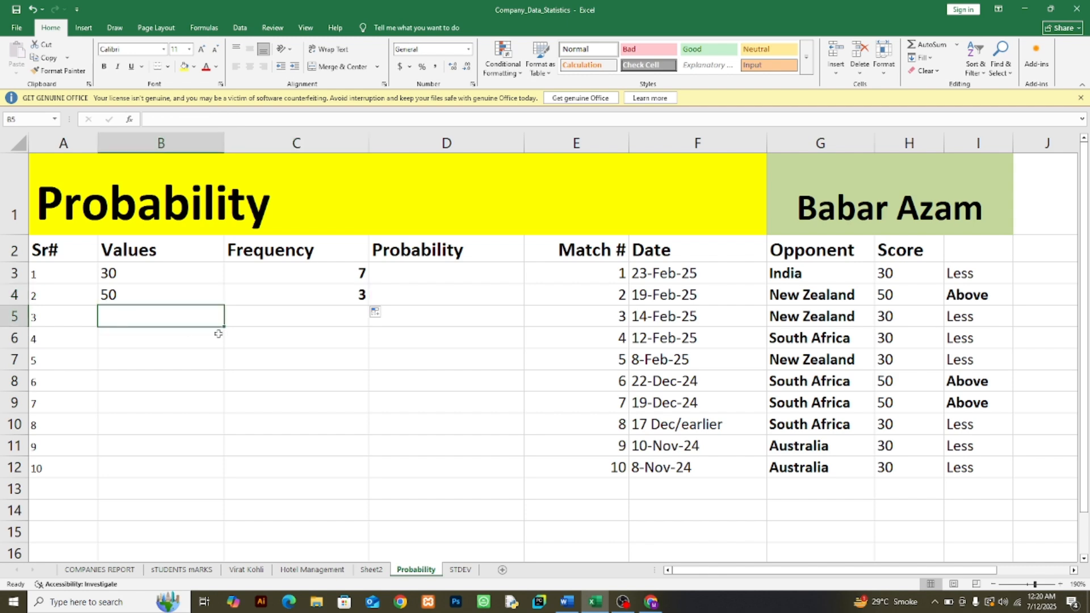
pyautogui.write('100')
pyautogui.press('Return')
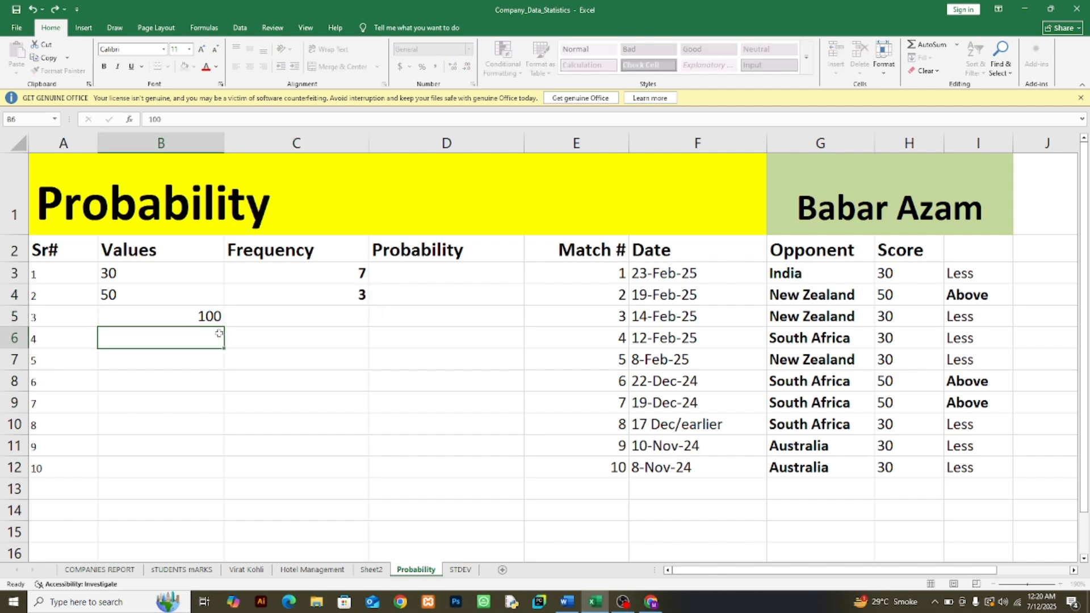
pyautogui.click(169, 318)
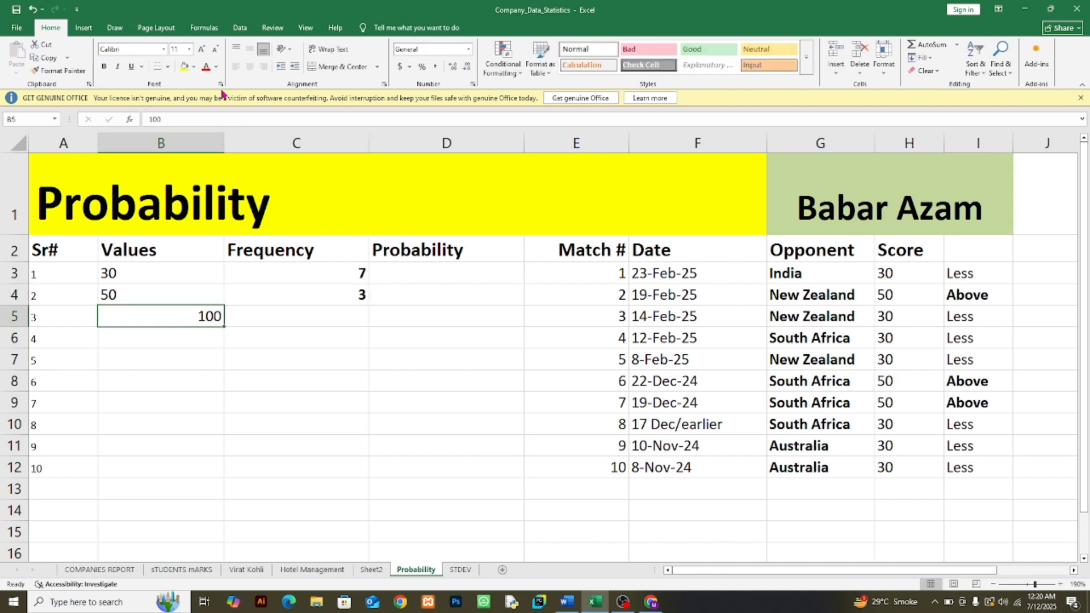
pyautogui.click(235, 66)
# Step: Fill the frequency formula from C4 down to C5 for the test value 100
pyautogui.click(335, 301)
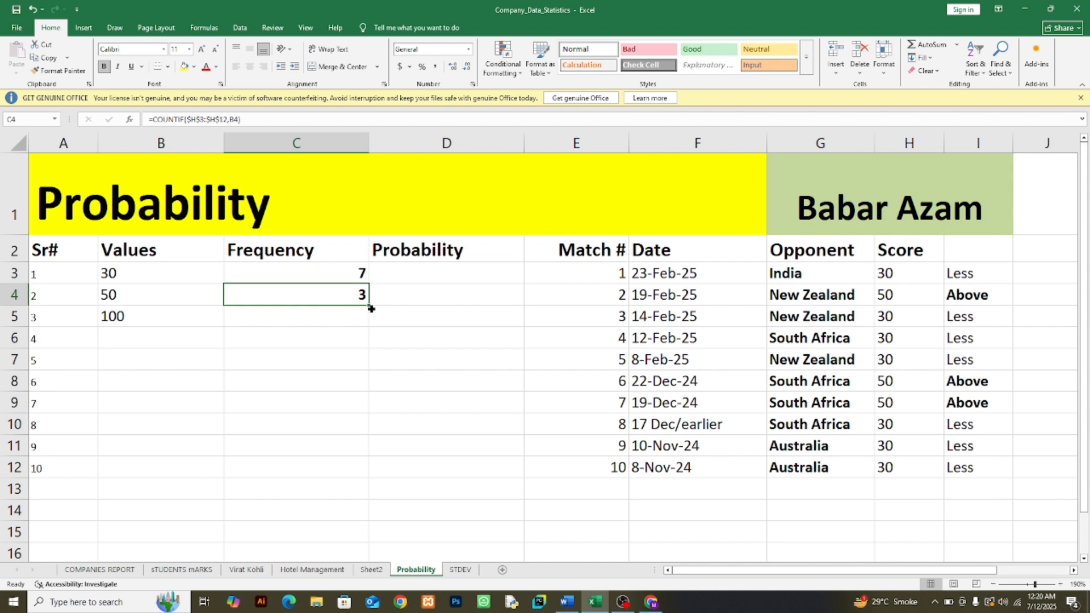
pyautogui.moveTo(370, 308); pyautogui.dragTo(364, 320)
pyautogui.click(309, 356)
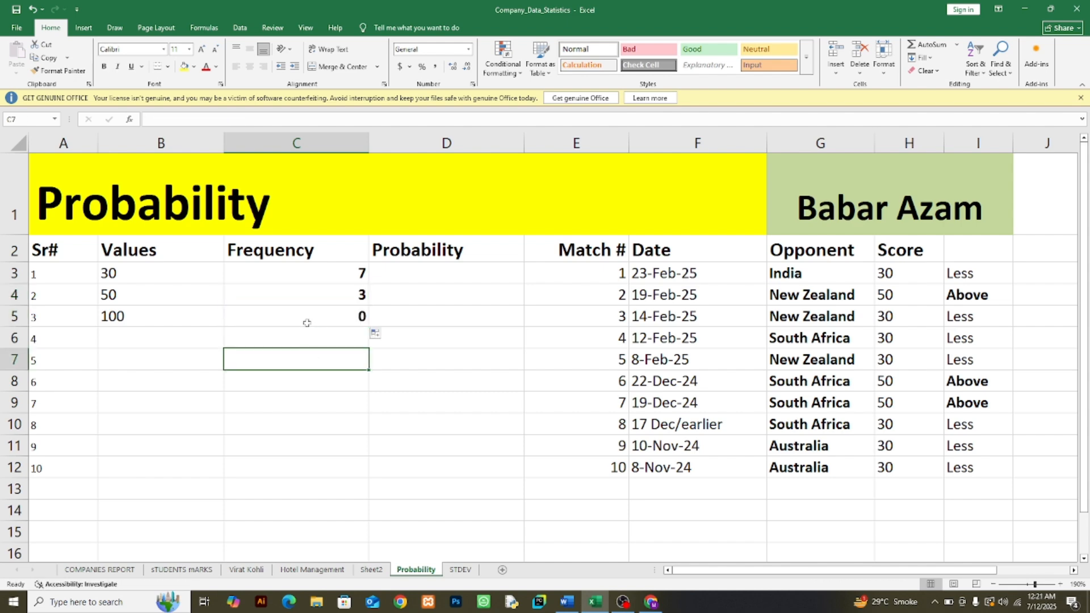
pyautogui.click(307, 323)
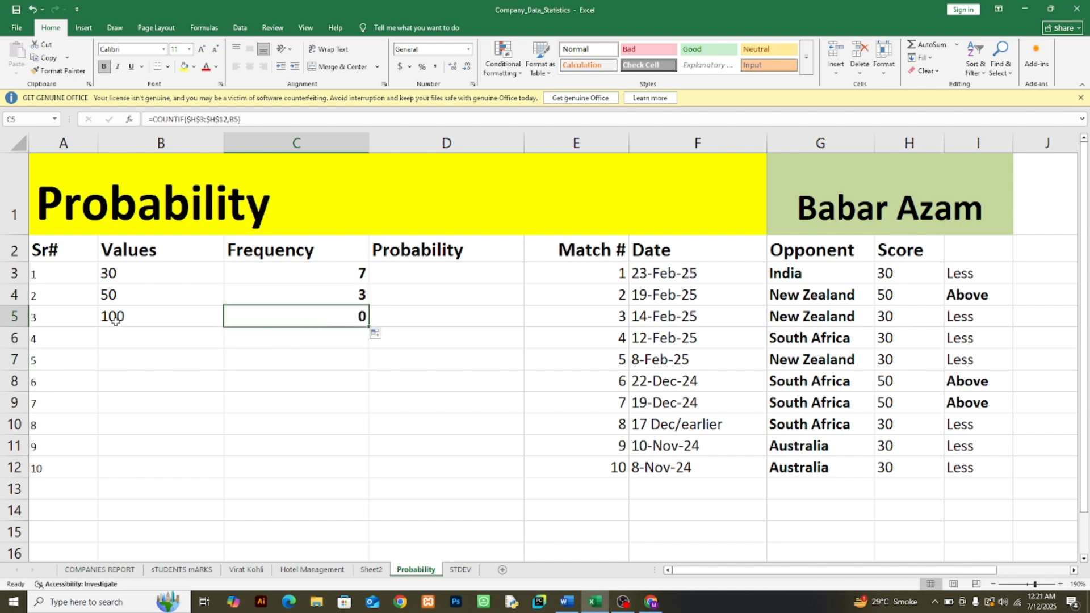
# Step: Clear the test value and its frequency from B5:C5
pyautogui.moveTo(116, 322); pyautogui.dragTo(272, 319)
pyautogui.press('Delete')
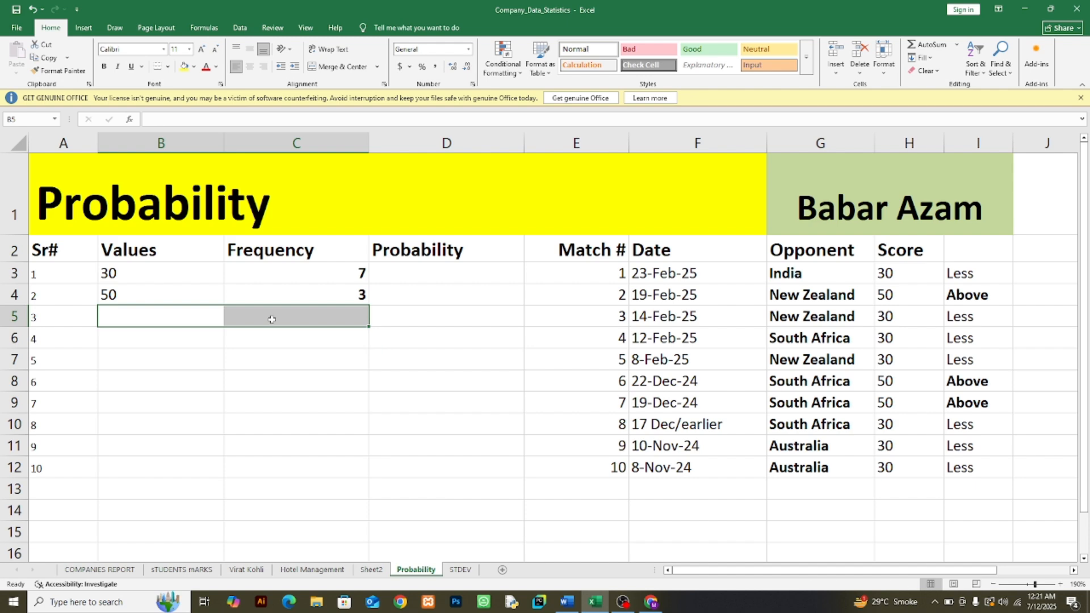
pyautogui.click(386, 398)
pyautogui.click(325, 295)
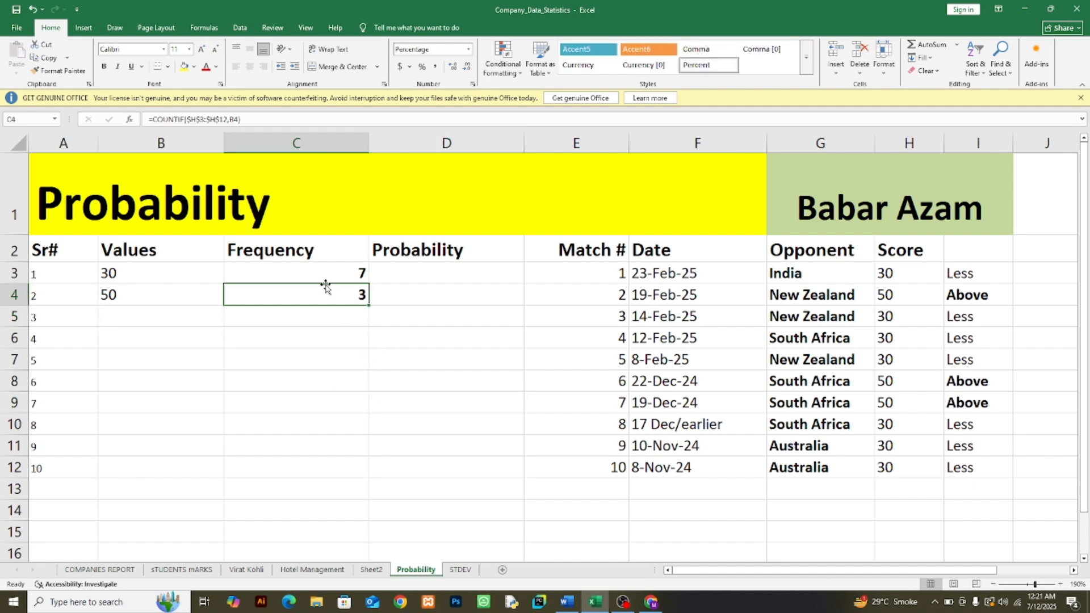
pyautogui.click(335, 276)
pyautogui.click(343, 295)
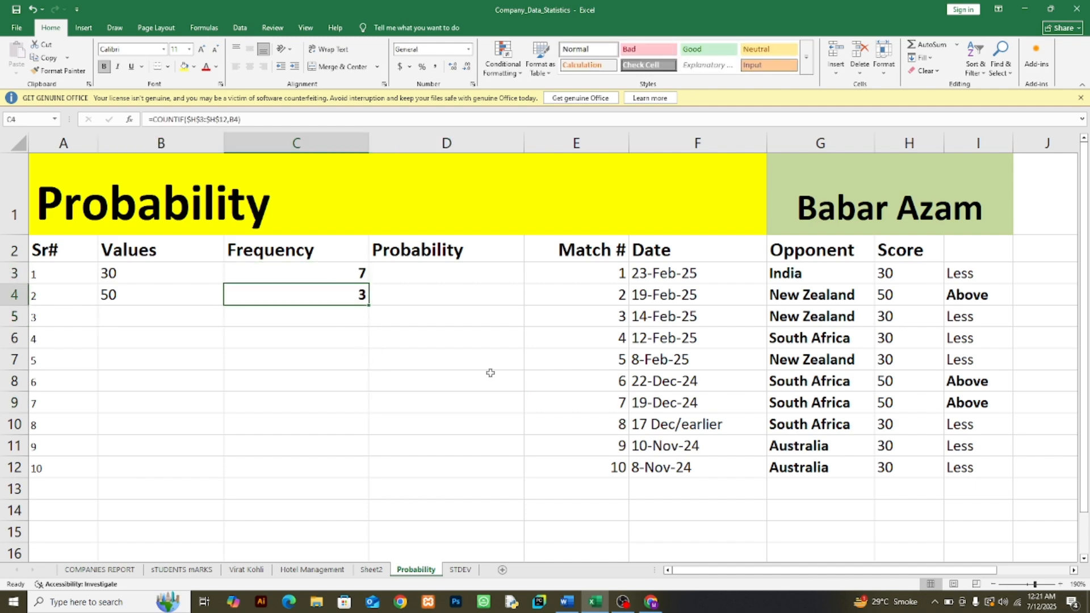
# Step: Count the total number of scores in H14 with a COUNT formula over H3:H12
pyautogui.click(878, 489)
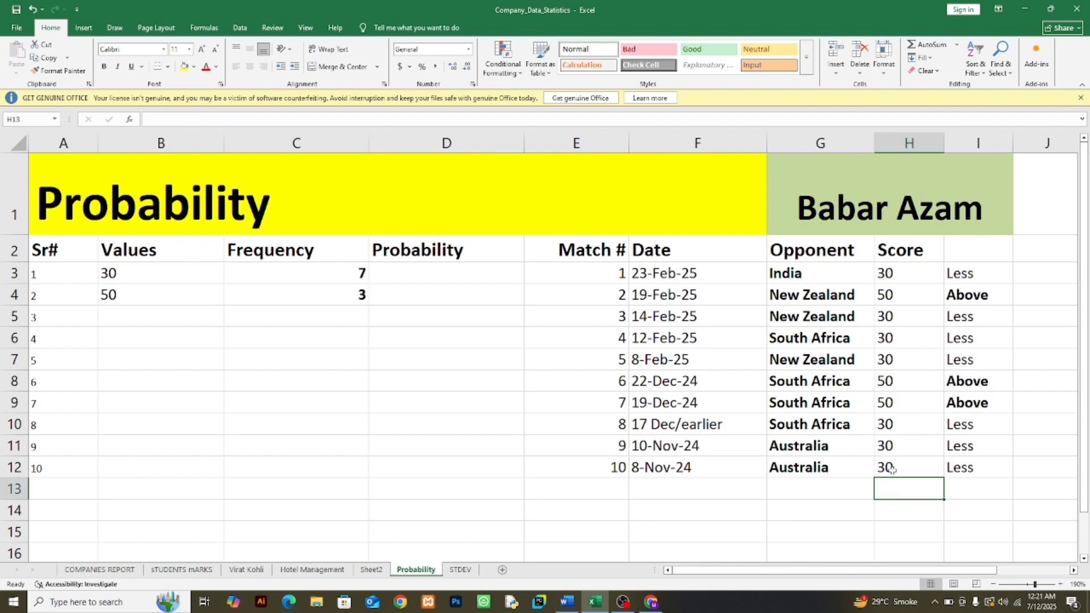
pyautogui.moveTo(888, 274); pyautogui.dragTo(906, 466)
pyautogui.click(909, 507)
pyautogui.write('=')
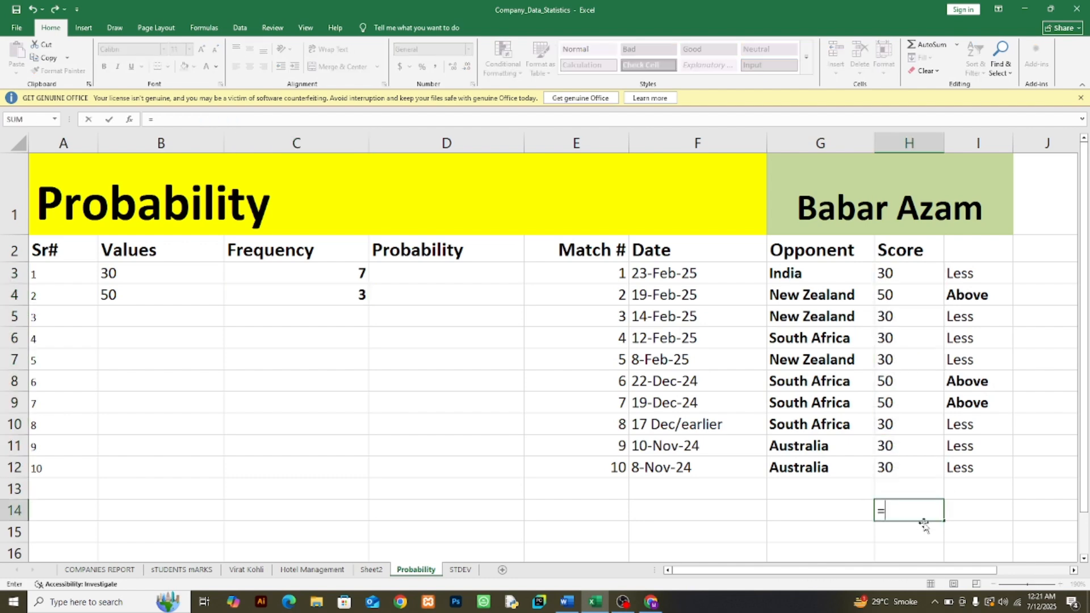
pyautogui.write('cou')
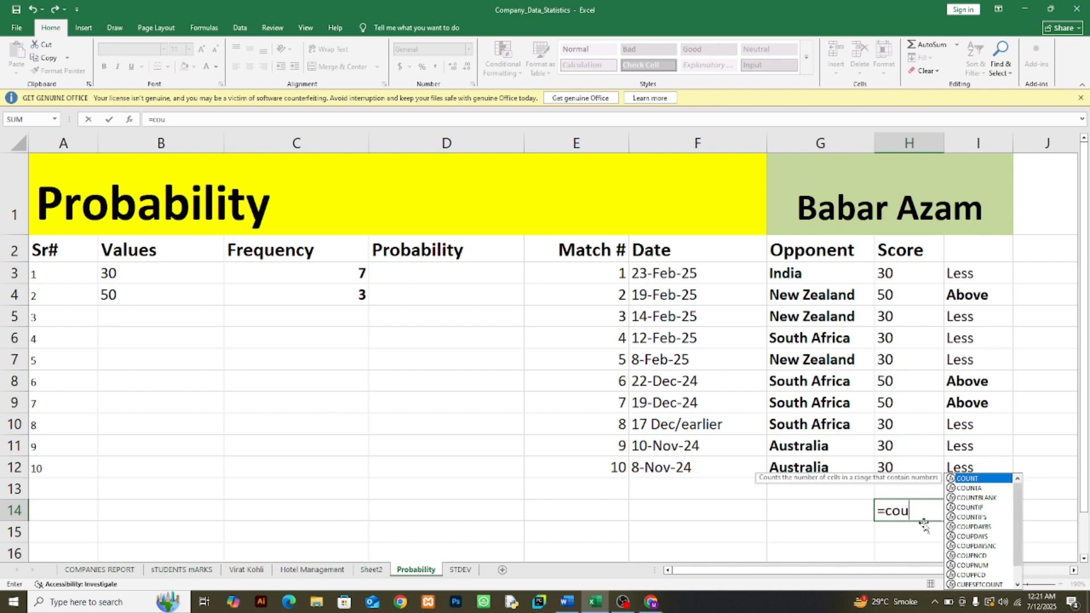
pyautogui.write('nt(')
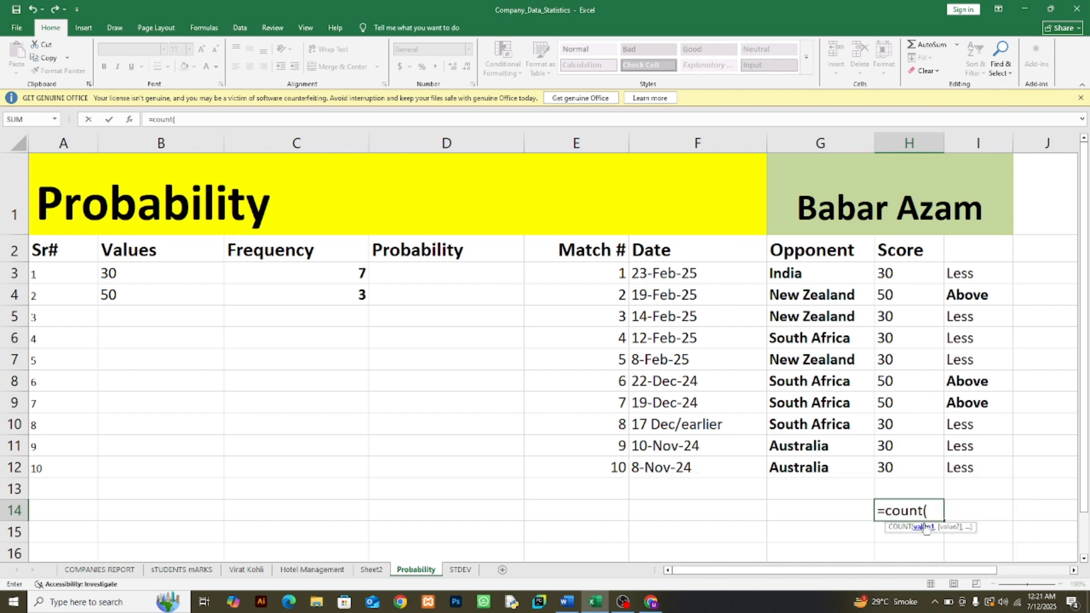
pyautogui.moveTo(887, 276); pyautogui.dragTo(906, 463)
pyautogui.hotkey('ctrl', 'Return')
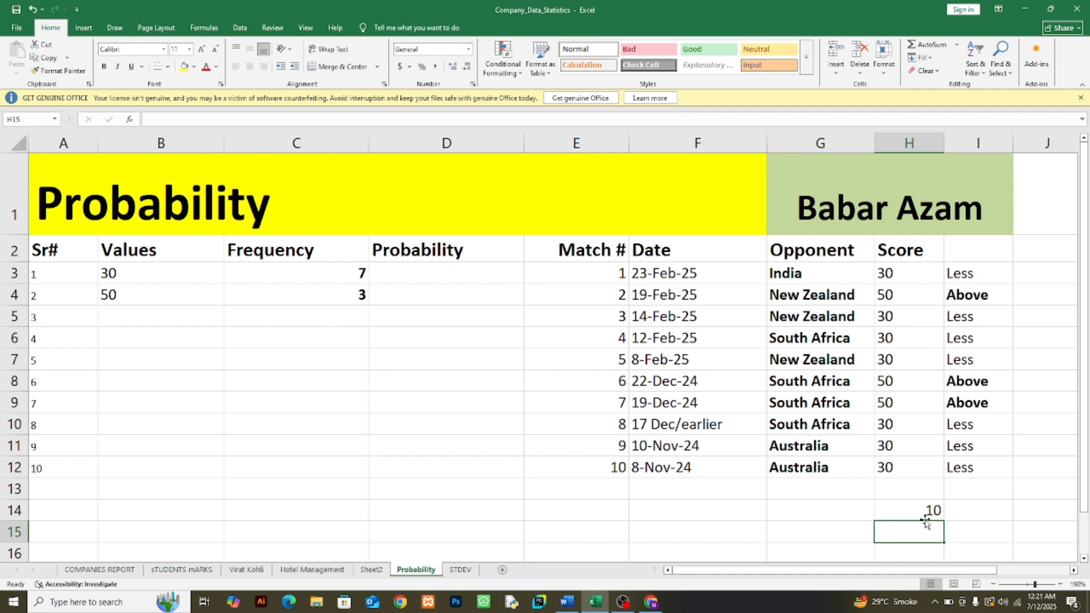
# Step: Make the total count in H14 bold
pyautogui.click(104, 66)
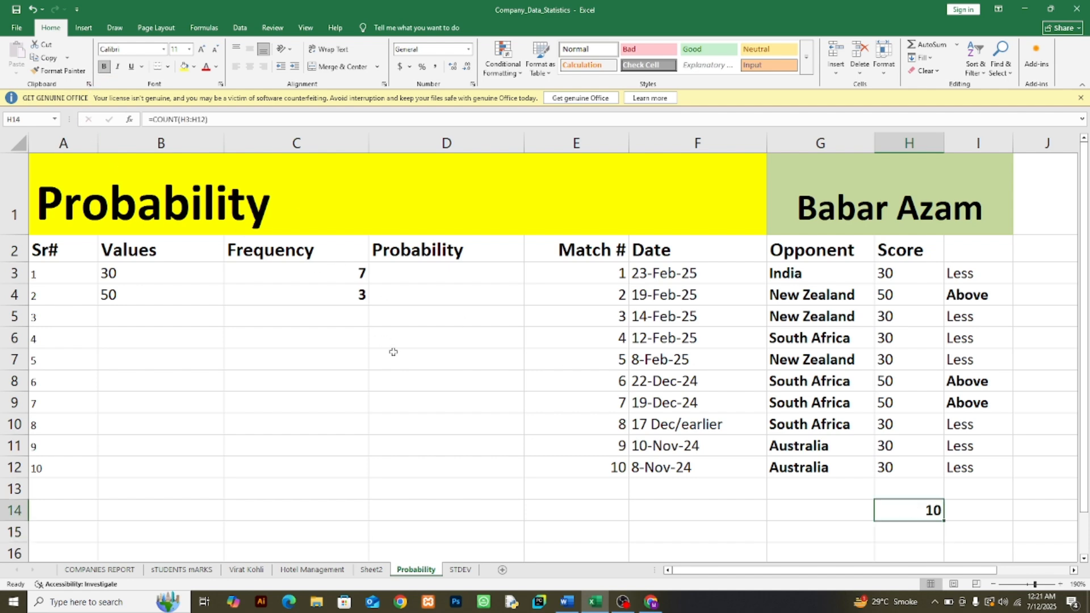
# Step: Examine the score range and the criteria argument of the COUNTIF formula in C3
pyautogui.doubleClick(337, 275)
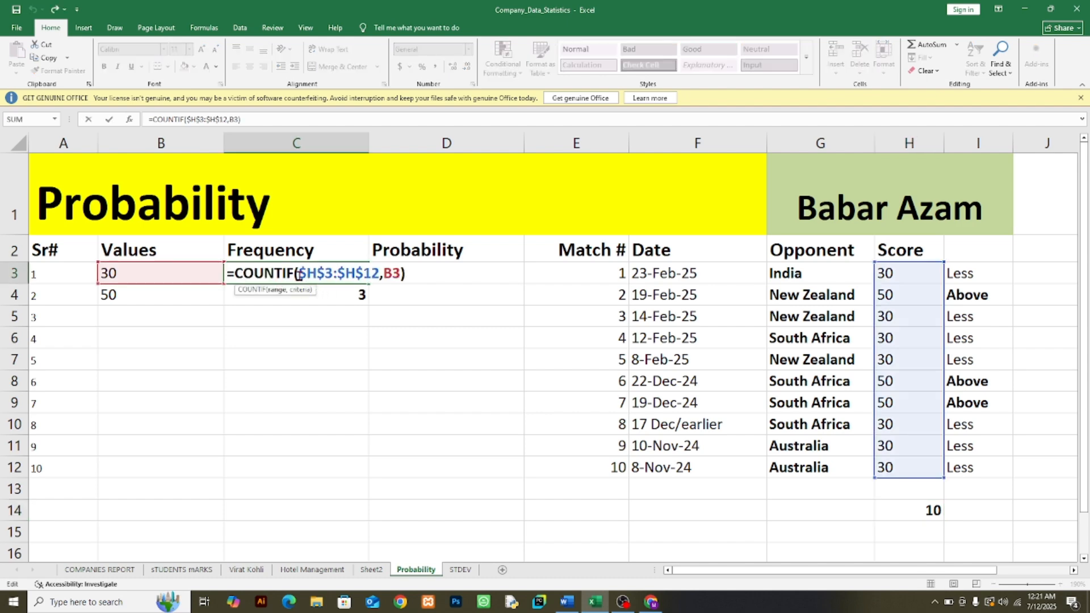
pyautogui.moveTo(299, 275); pyautogui.dragTo(379, 276)
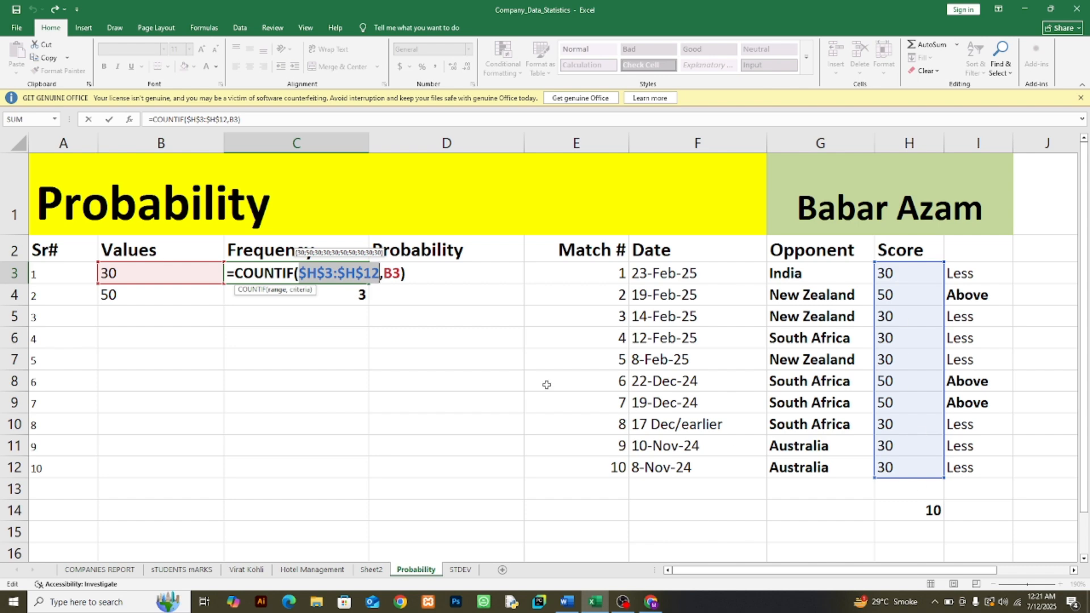
pyautogui.click(308, 274)
pyautogui.moveTo(308, 274)
pyautogui.mouseDown()
pyautogui.moveTo(326, 275)
pyautogui.moveTo(300, 275)
pyautogui.mouseUp()
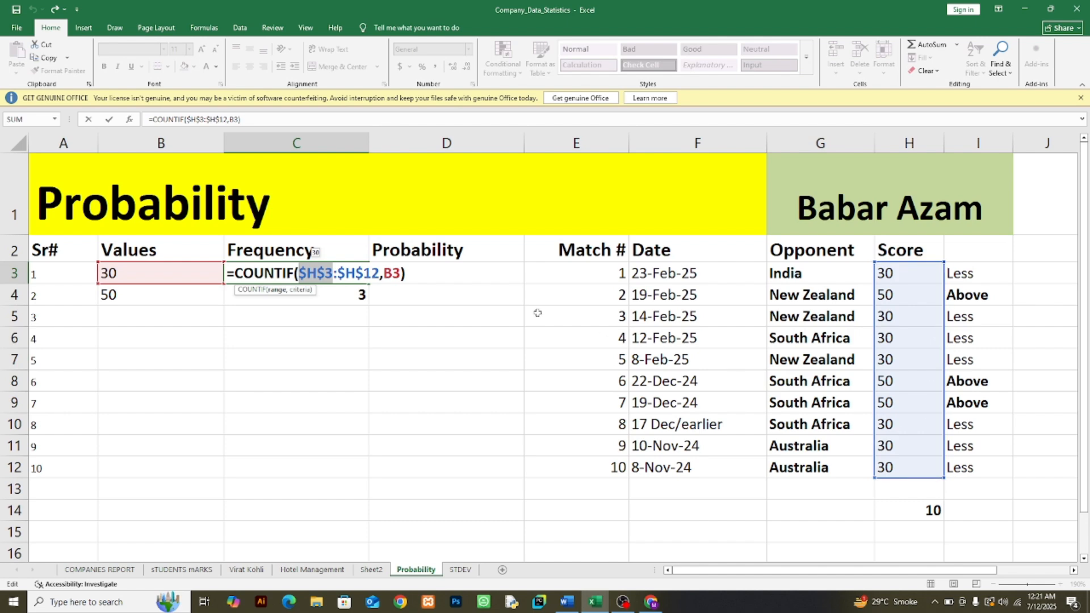
pyautogui.moveTo(385, 273); pyautogui.dragTo(392, 274)
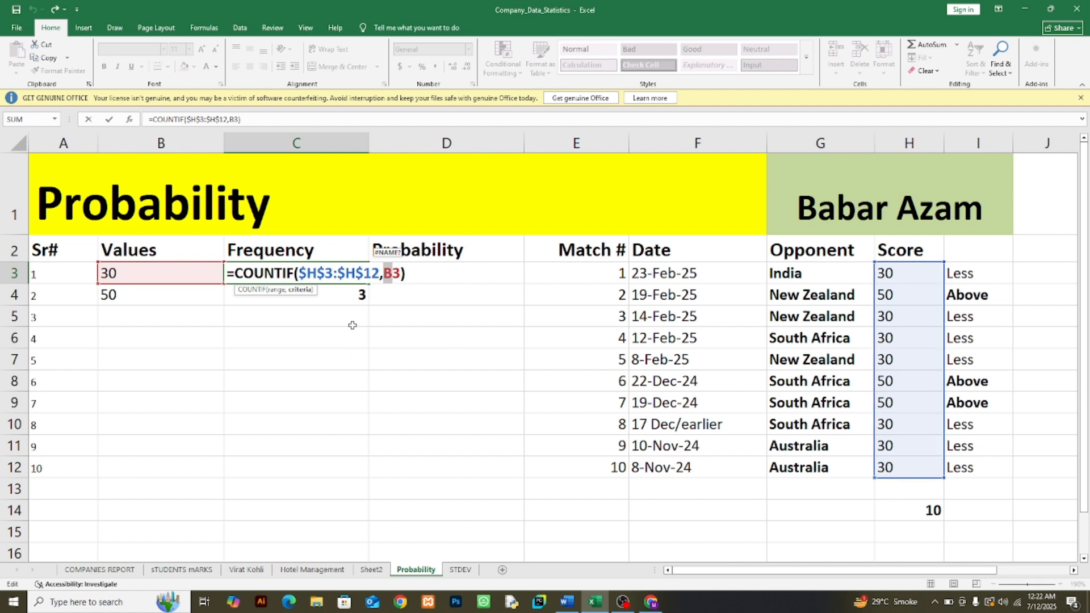
pyautogui.press('Return')
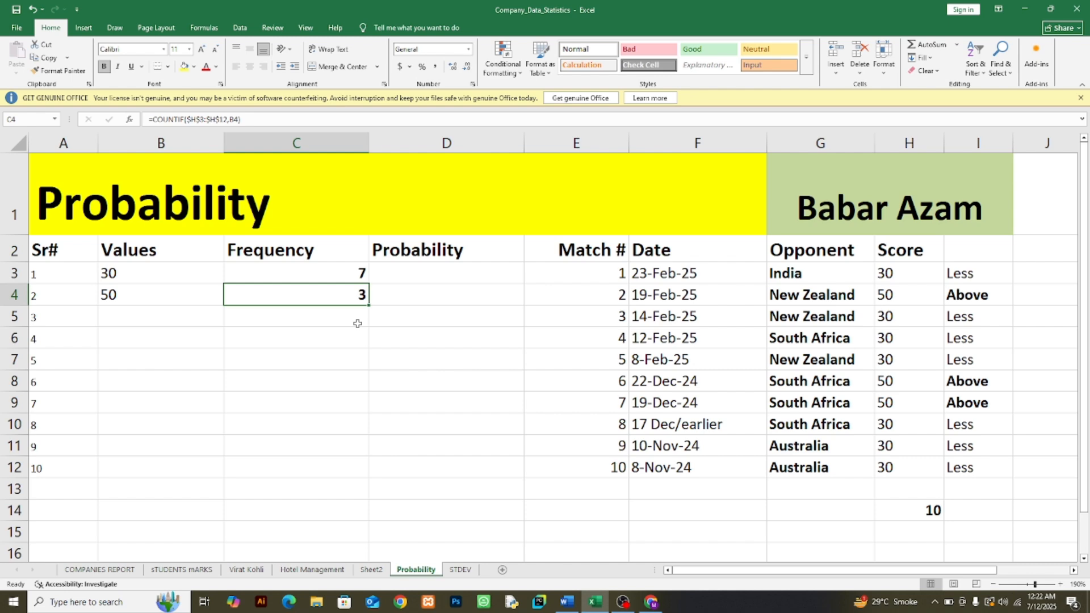
# Step: Remove the absolute references from the range in C3 so the formula reads =COUNTIF(H3:H12,B3)
pyautogui.doubleClick(355, 273)
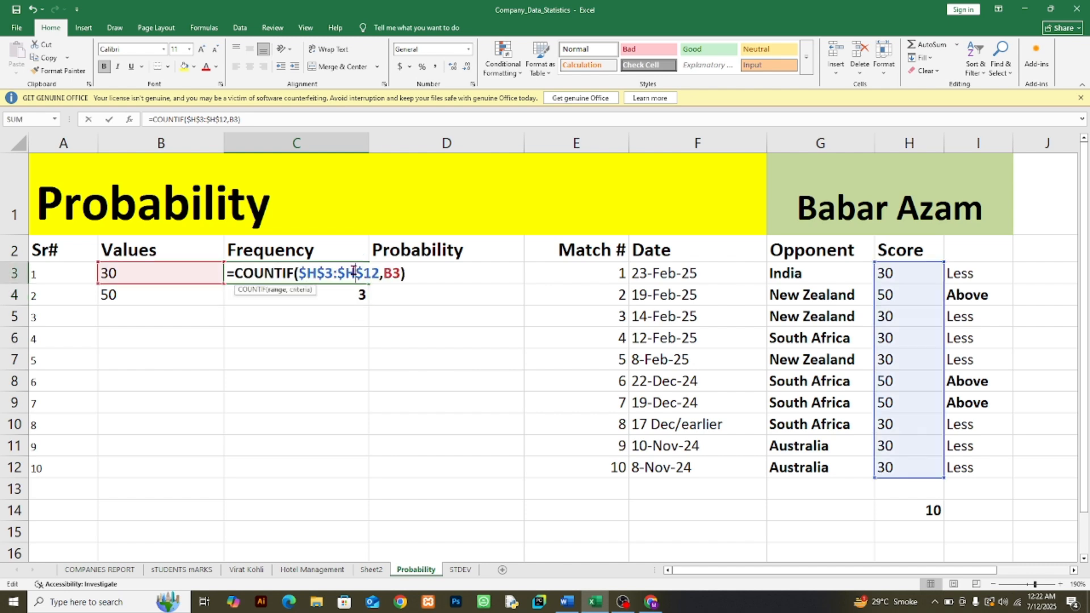
pyautogui.click(304, 273)
pyautogui.press('BackSpace')
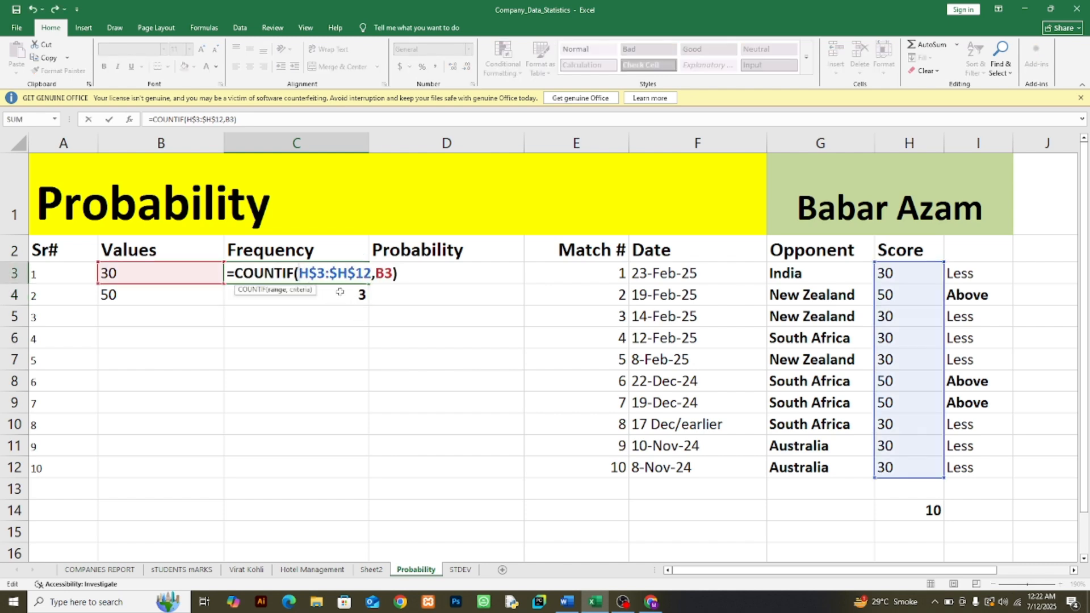
pyautogui.press('BackSpace')
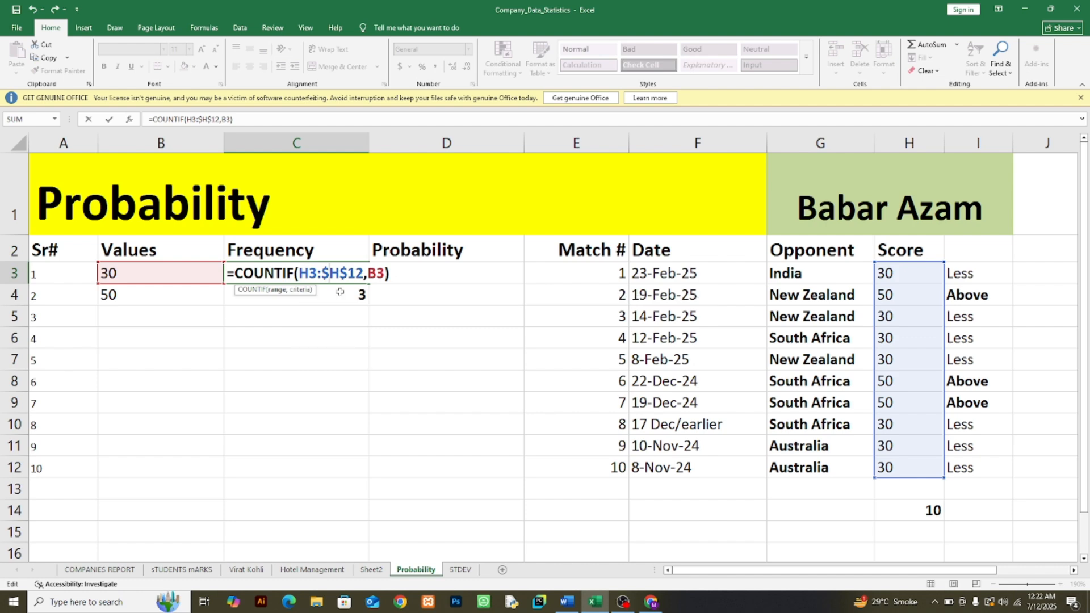
pyautogui.press('Right')
pyautogui.press('Right')
pyautogui.press('Delete')
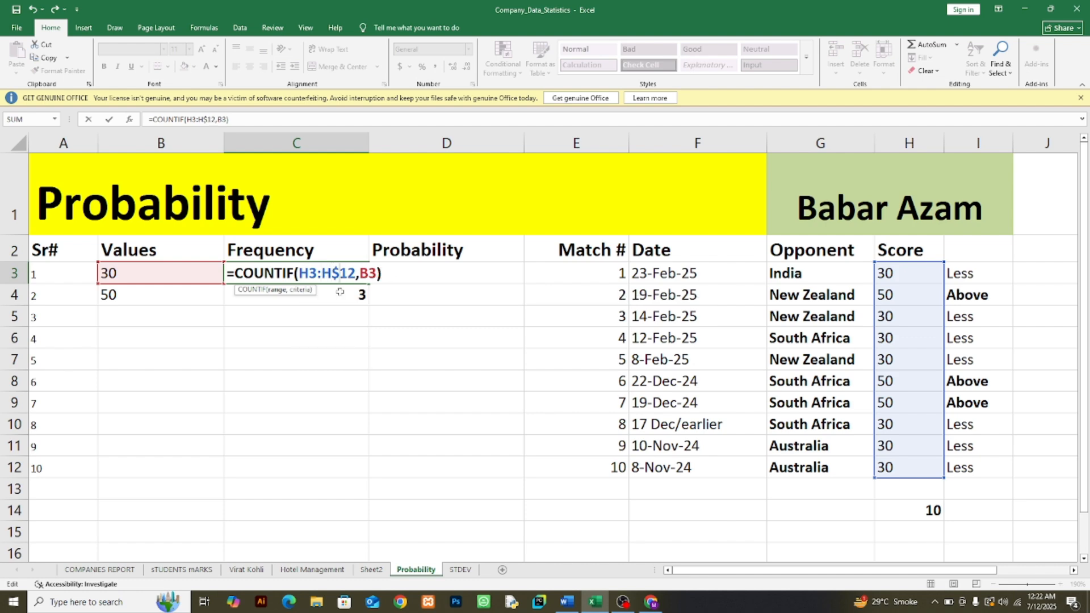
pyautogui.press('Return')
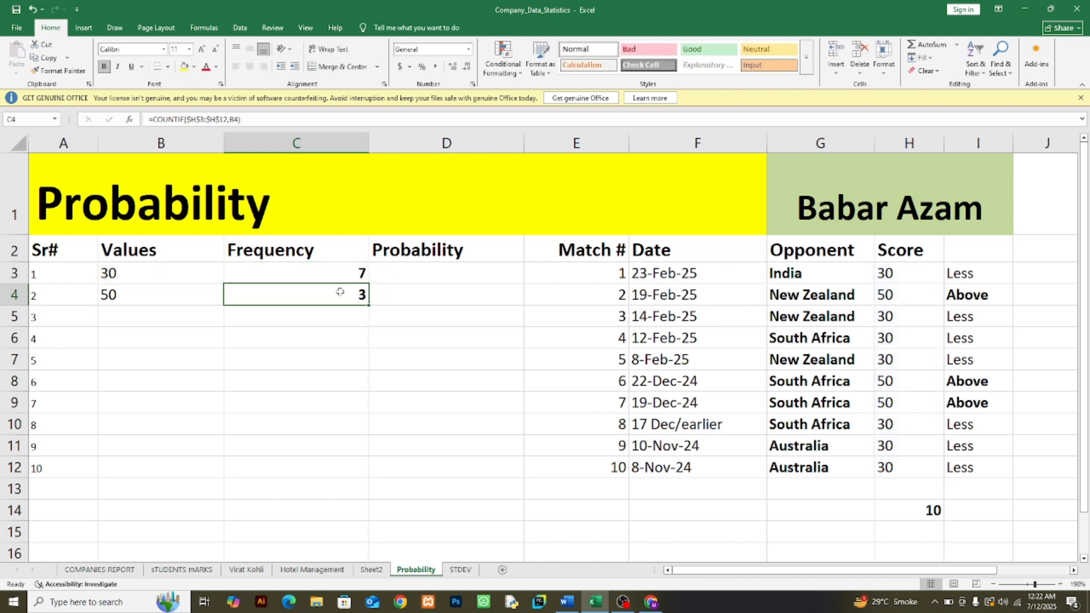
# Step: Fill the relative COUNTIF formula from C3 down to C5 and inspect the ranges used in C4 and C5
pyautogui.click(355, 276)
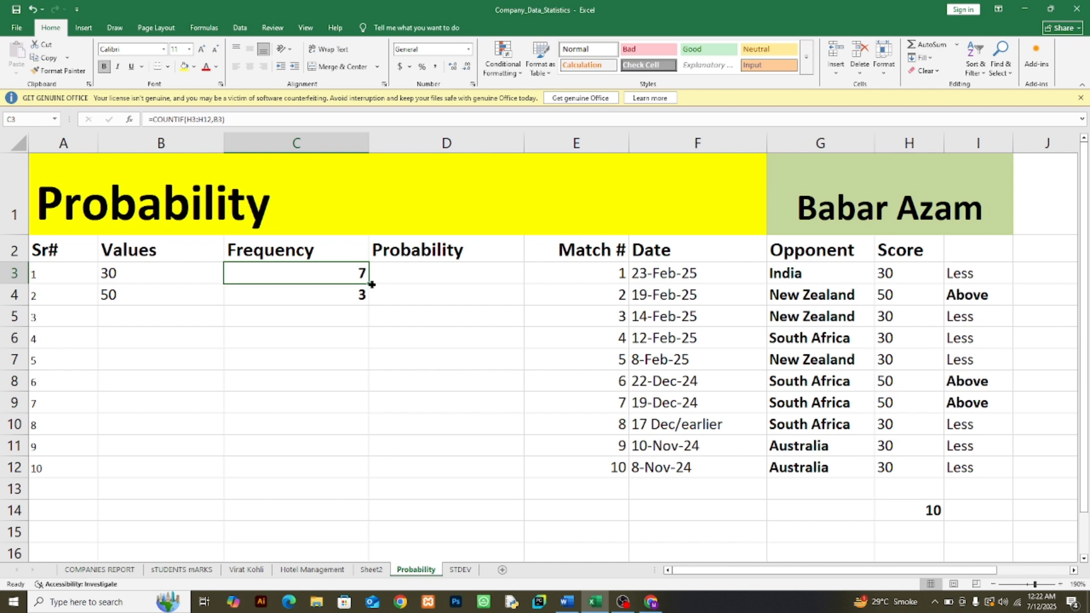
pyautogui.moveTo(371, 283); pyautogui.dragTo(369, 321)
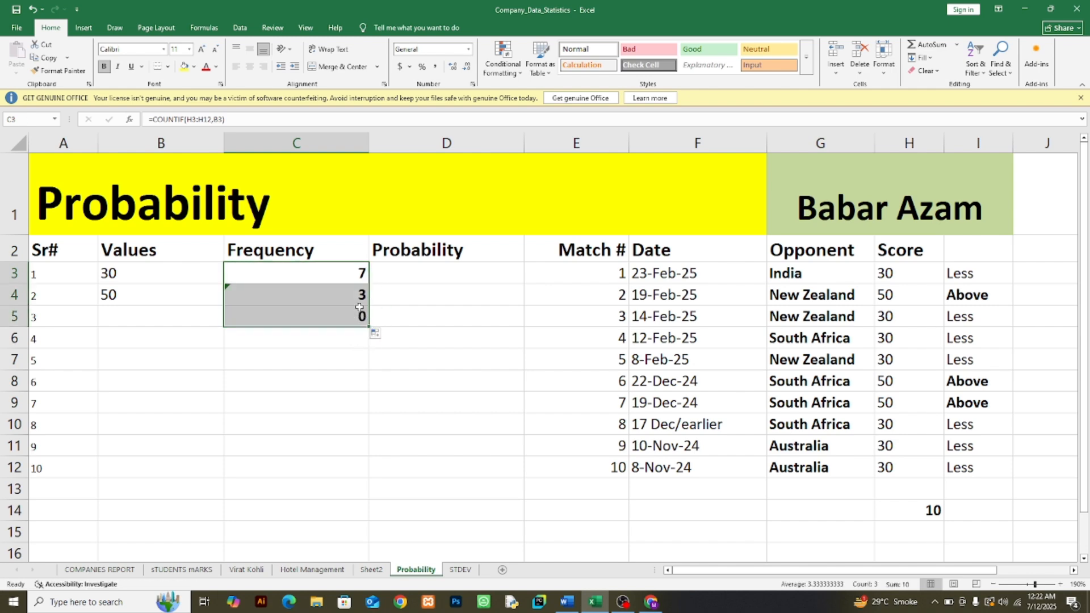
pyautogui.click(358, 299)
pyautogui.doubleClick(358, 299)
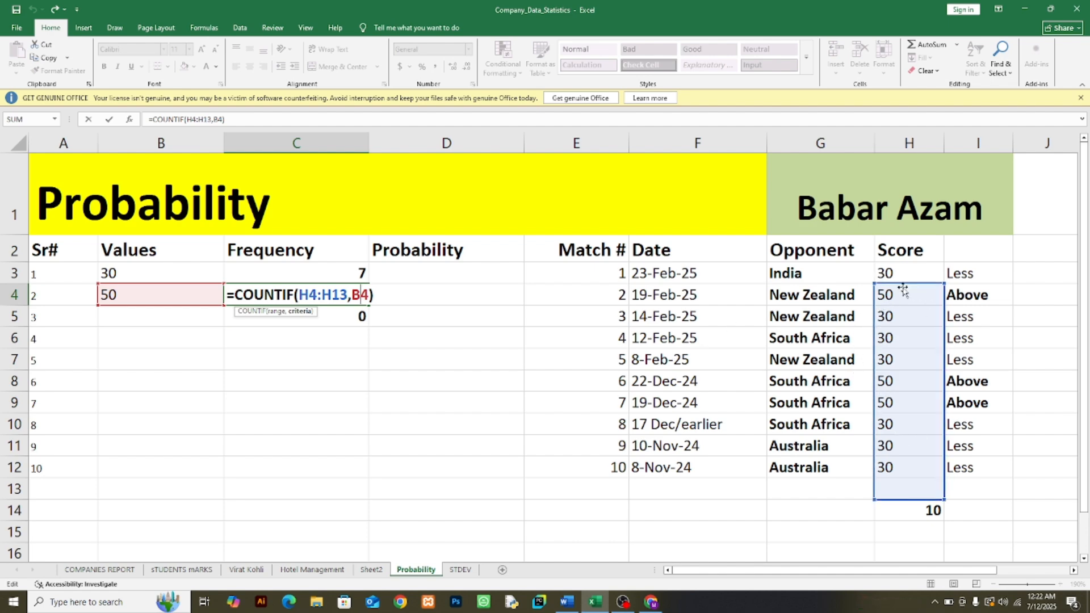
pyautogui.doubleClick(335, 312)
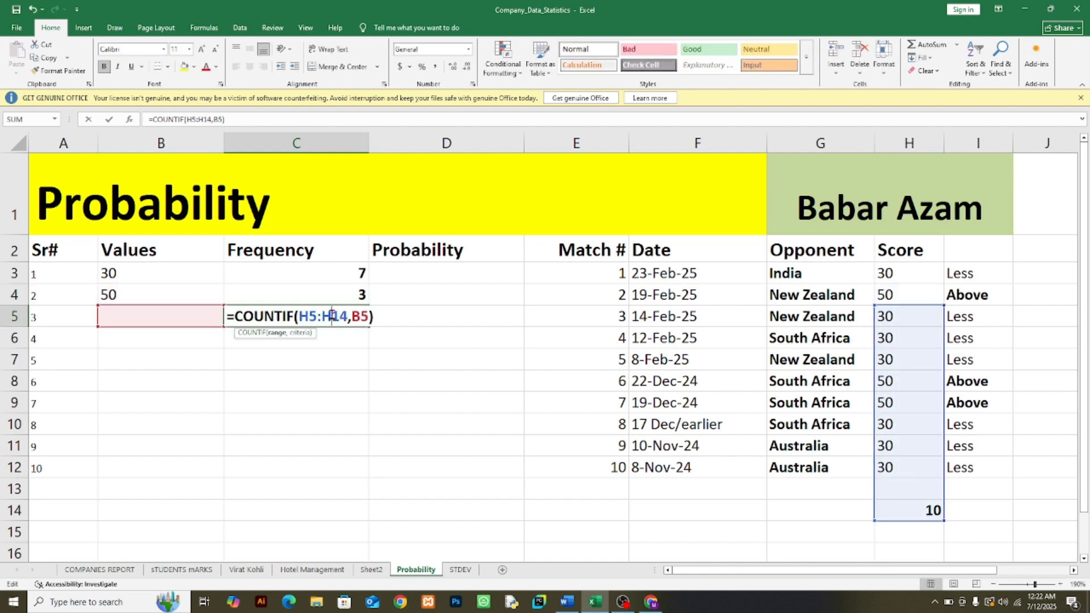
pyautogui.click(349, 341)
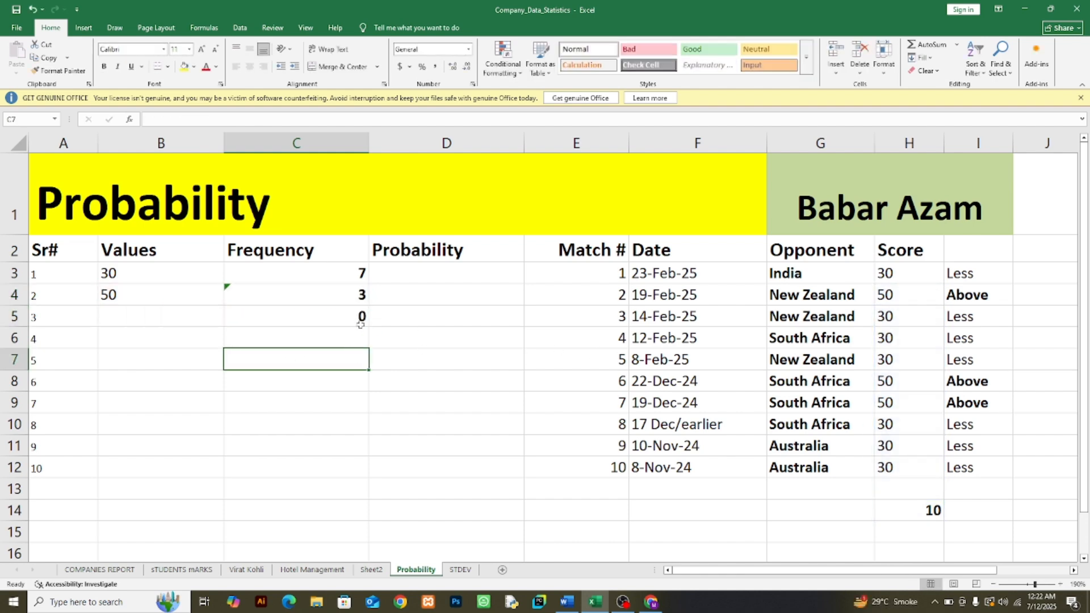
# Step: Extend the relative formula from C5 down to C9 and inspect the range used in C9
pyautogui.click(361, 325)
pyautogui.moveTo(370, 329); pyautogui.dragTo(372, 412)
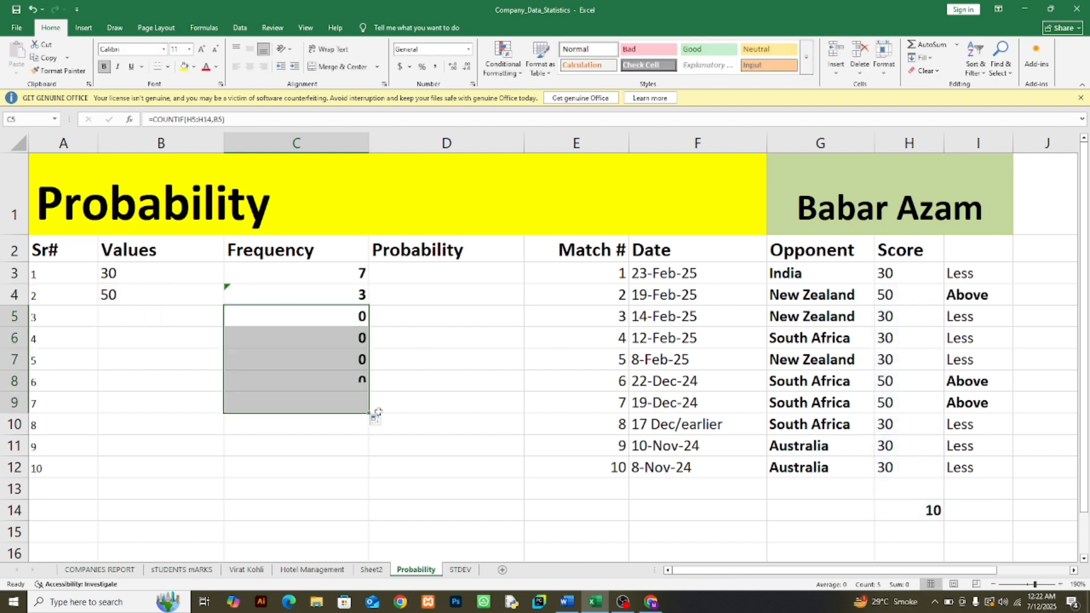
pyautogui.doubleClick(353, 404)
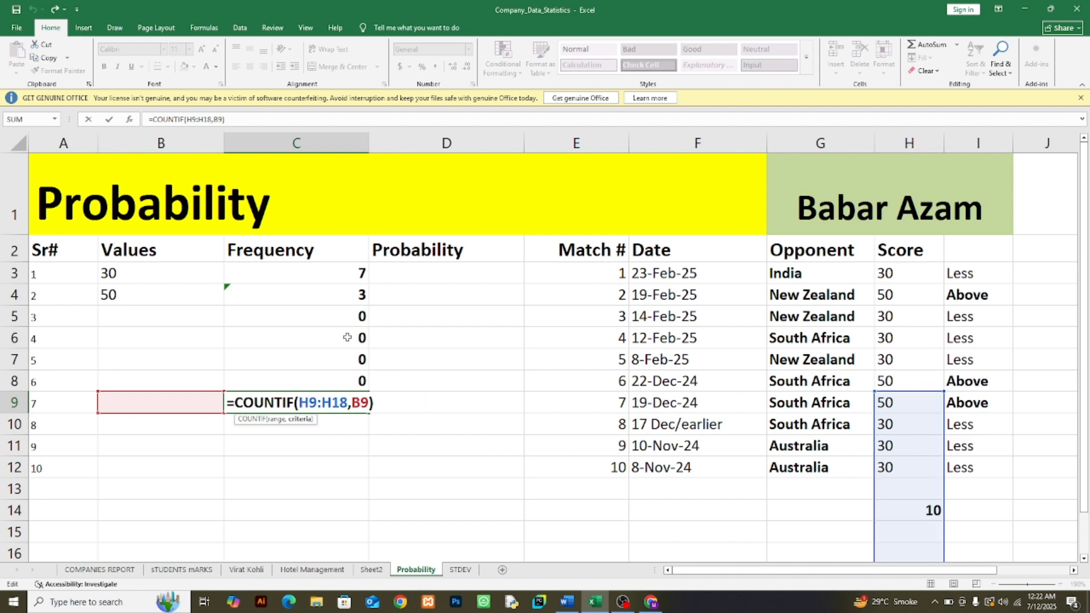
pyautogui.click(336, 295)
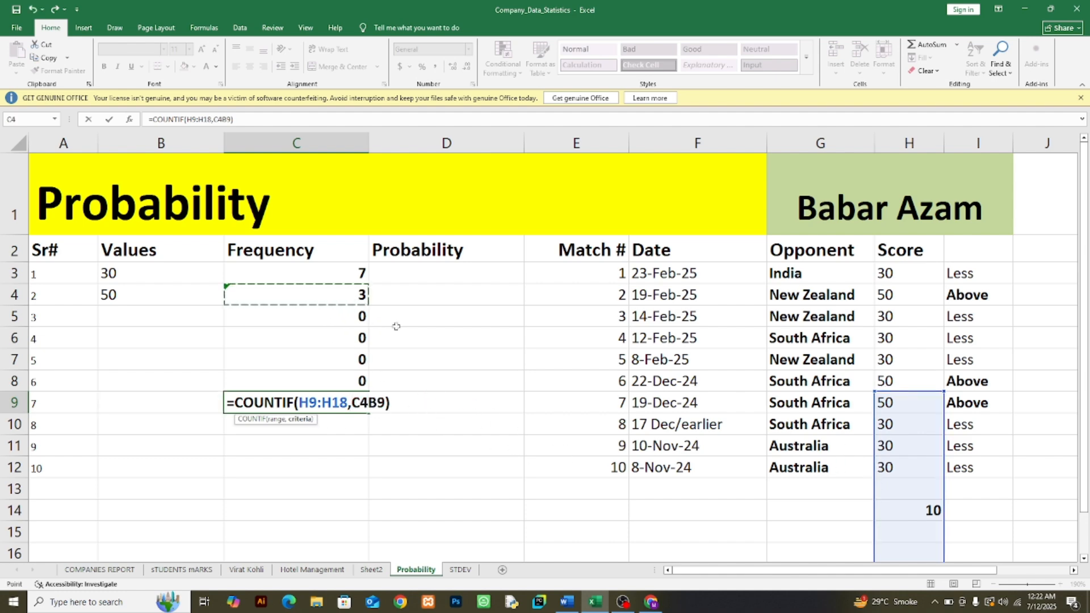
pyautogui.press('Escape')
# Step: Undo the fills of the relative frequency formula in column C
pyautogui.hotkey('ctrl', 'z')
pyautogui.hotkey('ctrl', 'z')
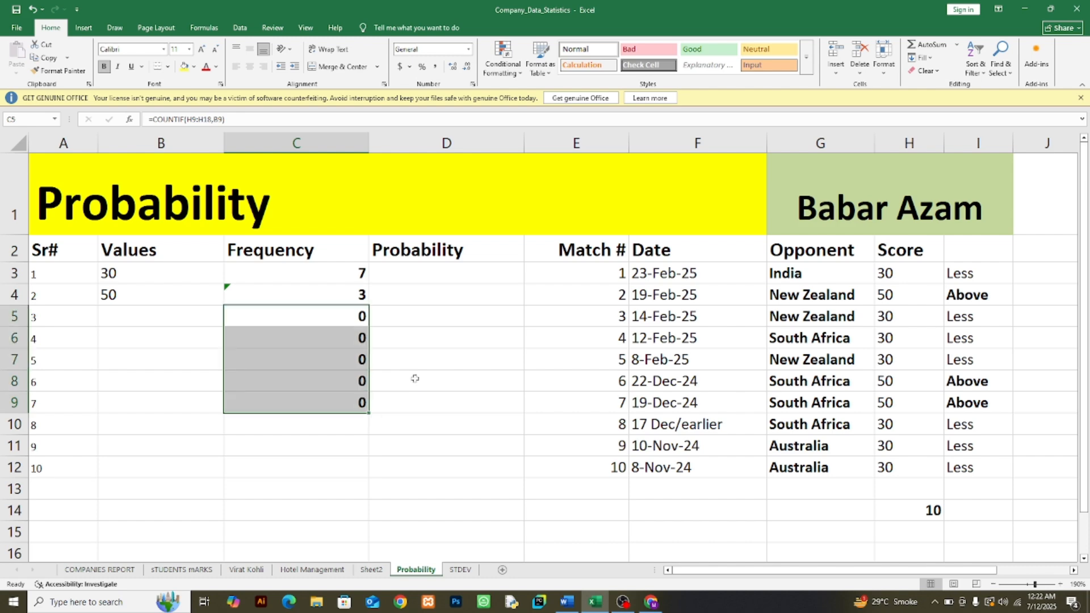
pyautogui.hotkey('ctrl', 'z')
pyautogui.hotkey('ctrl', 'z')
pyautogui.hotkey('ctrl', 'z')
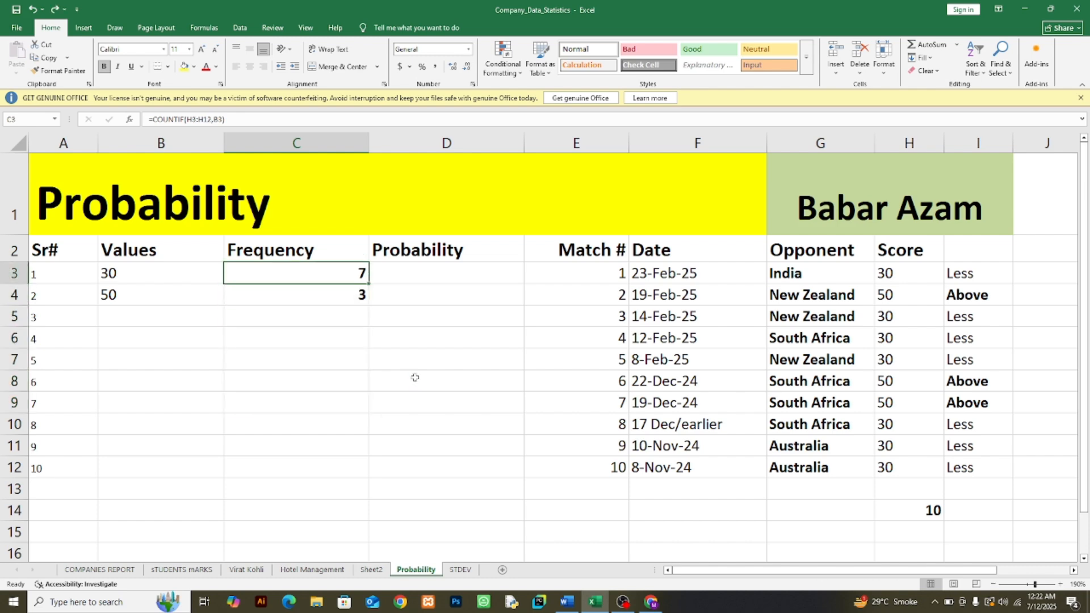
# Step: Make the COUNTIF range in C3 absolute so the formula reads =COUNTIF($H$3:$H$12,B3)
pyautogui.doubleClick(322, 277)
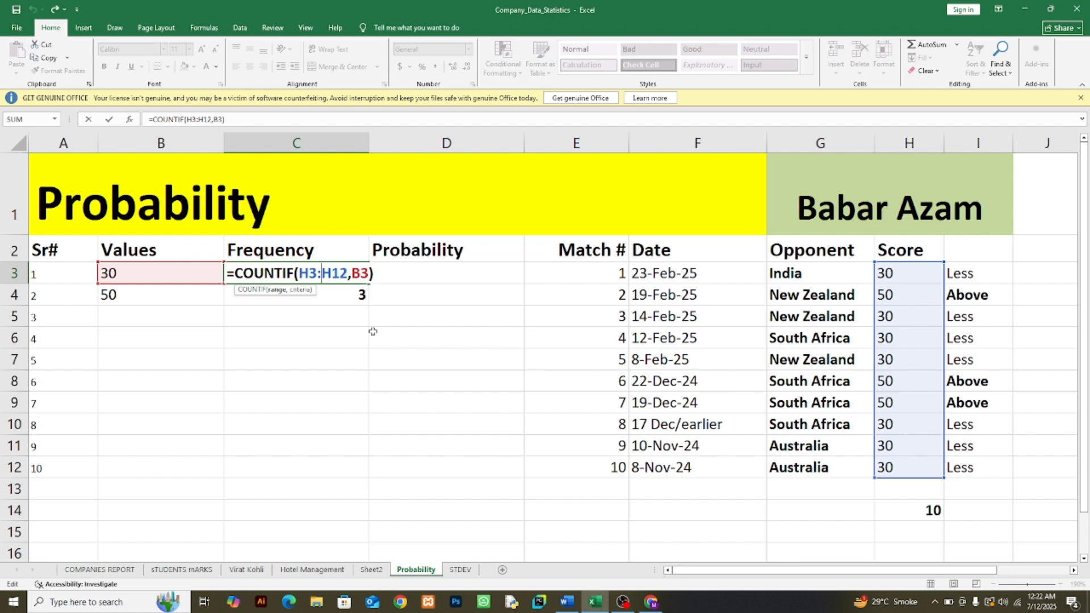
pyautogui.press('Escape')
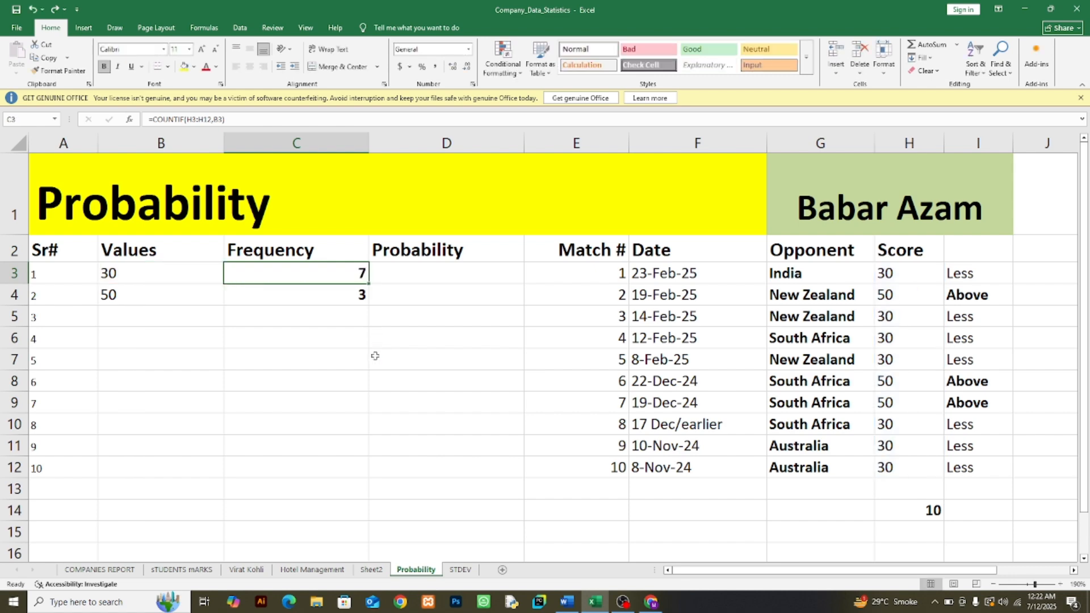
pyautogui.doubleClick(341, 273)
pyautogui.press('F4')
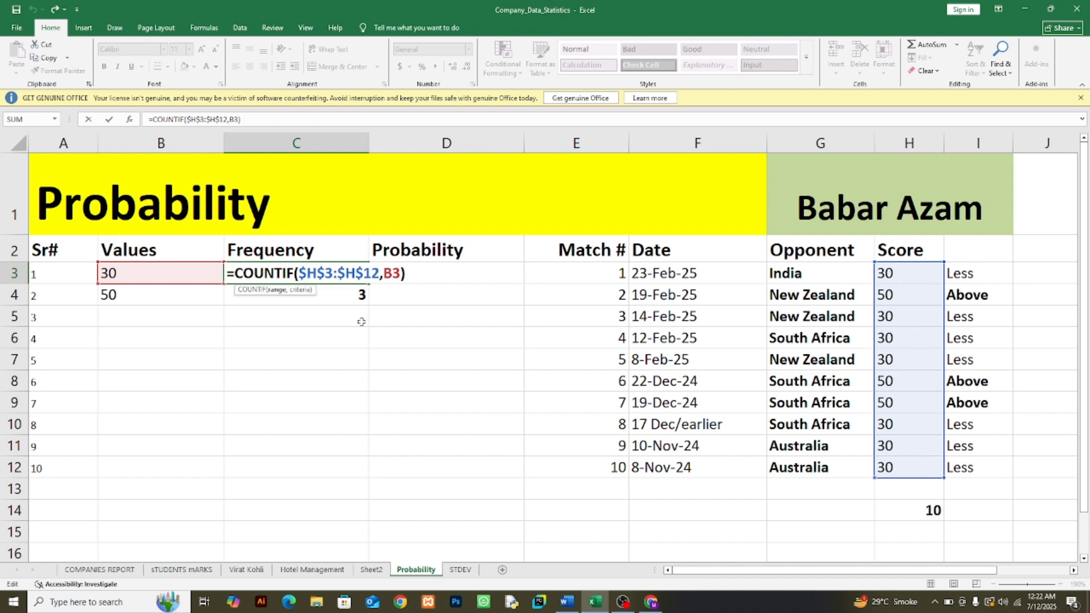
pyautogui.press('Return')
# Step: Fill the absolute-range COUNTIF formula from C3 down to C7 and inspect the range used in C7
pyautogui.click(360, 279)
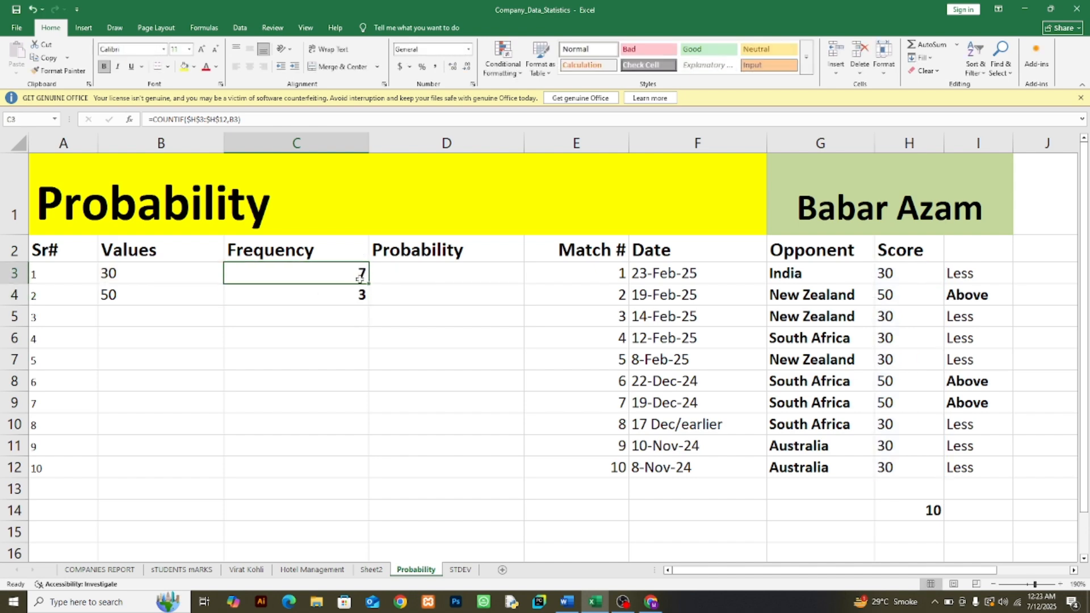
pyautogui.moveTo(369, 286); pyautogui.dragTo(377, 374)
pyautogui.doubleClick(340, 360)
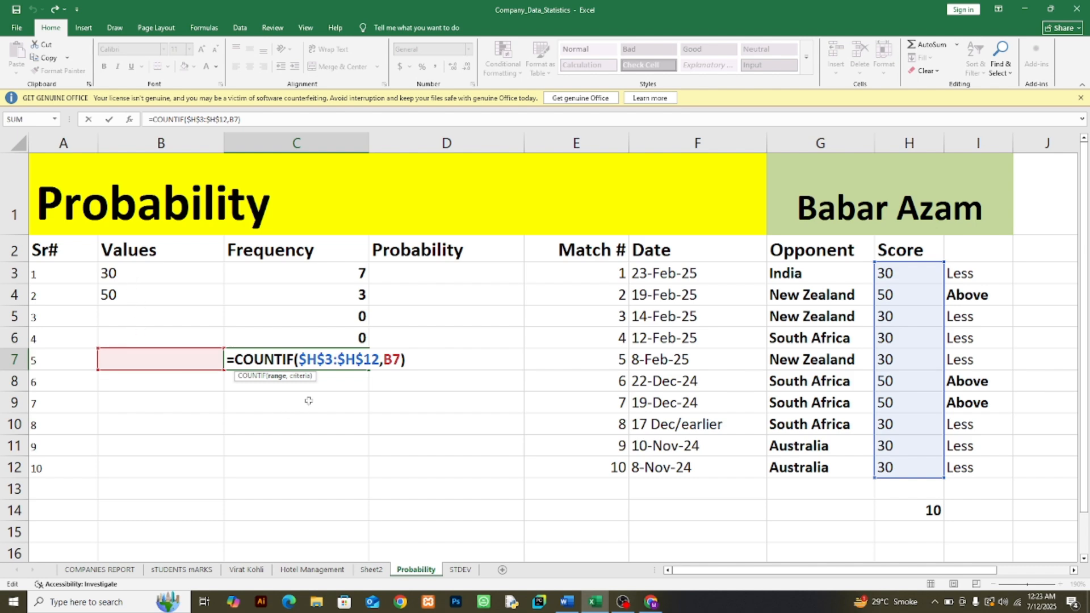
pyautogui.press('Return')
# Step: Clear the extra frequency formulas from C5:C7
pyautogui.moveTo(329, 315); pyautogui.dragTo(339, 351)
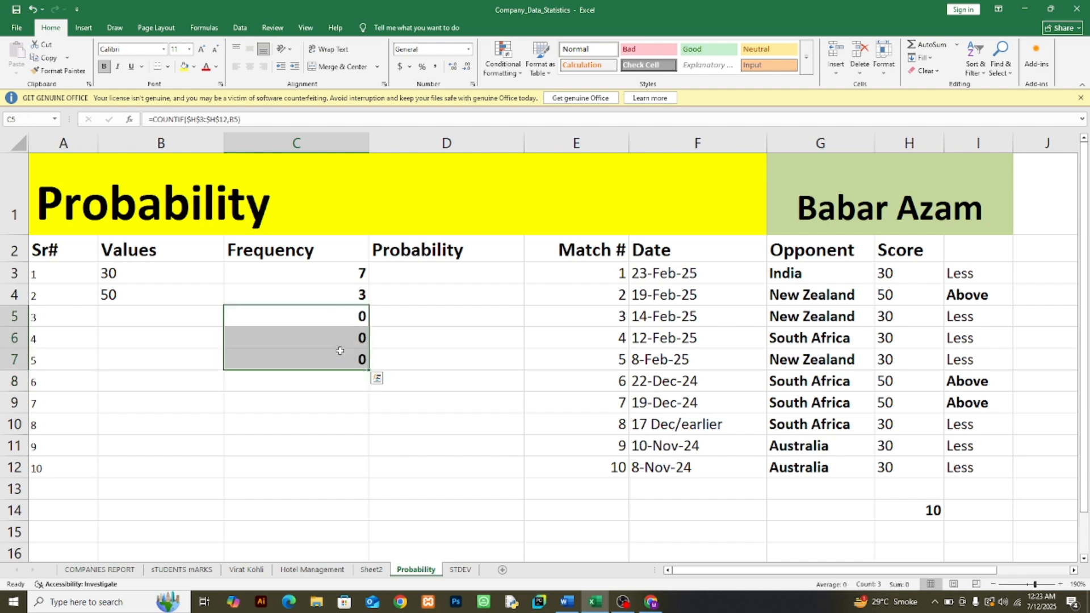
pyautogui.press('Delete')
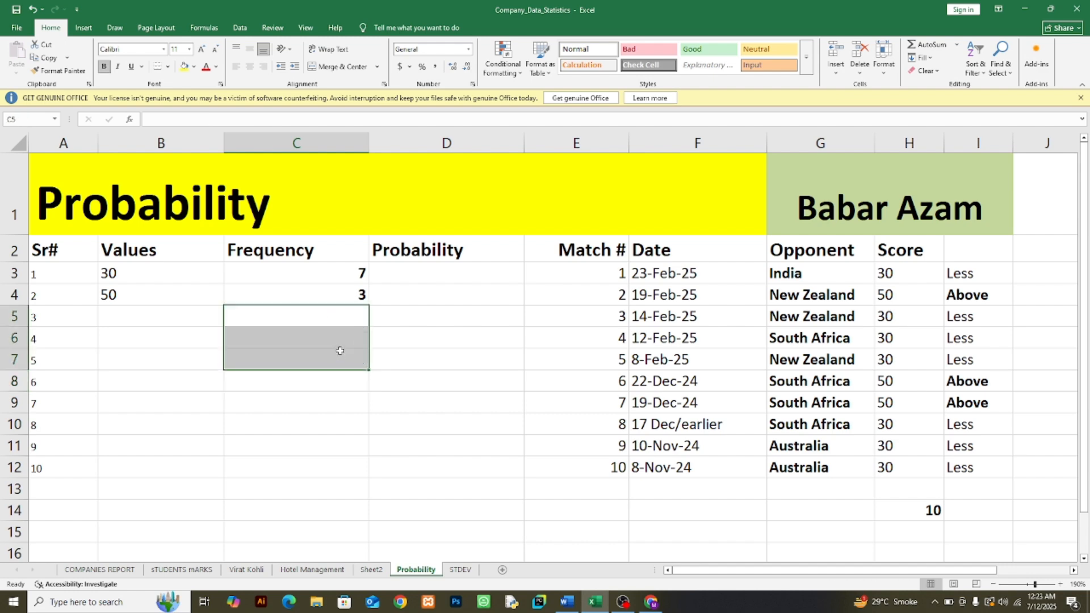
pyautogui.click(419, 313)
# Step: Select D3 for the probability, review the probability formula in the Unit#05 Data Analytics document in Word, and return to the Excel workbook
pyautogui.moveTo(329, 270); pyautogui.dragTo(331, 284)
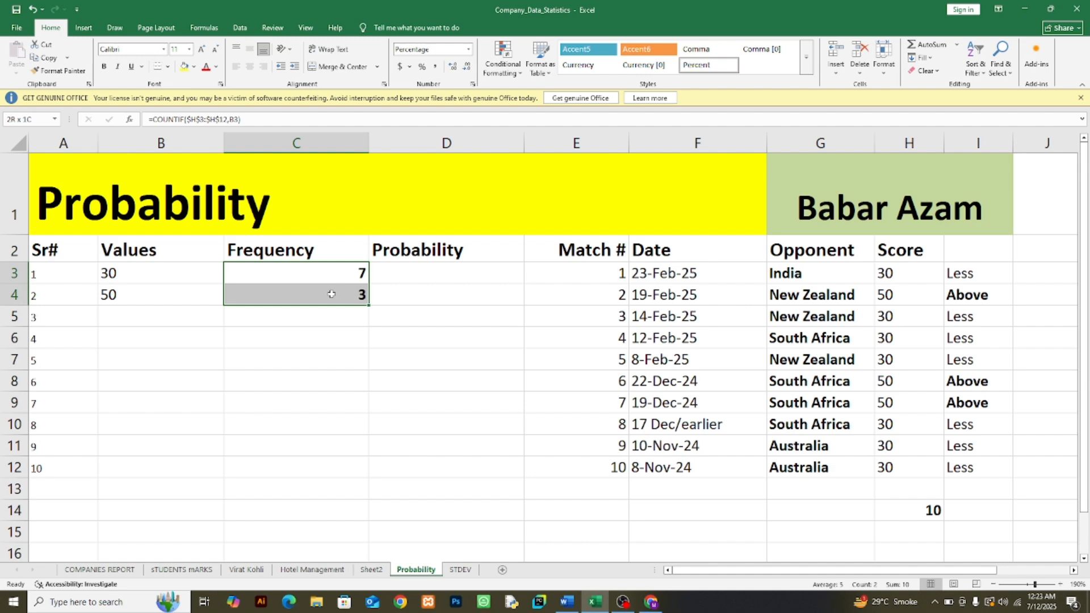
pyautogui.click(439, 276)
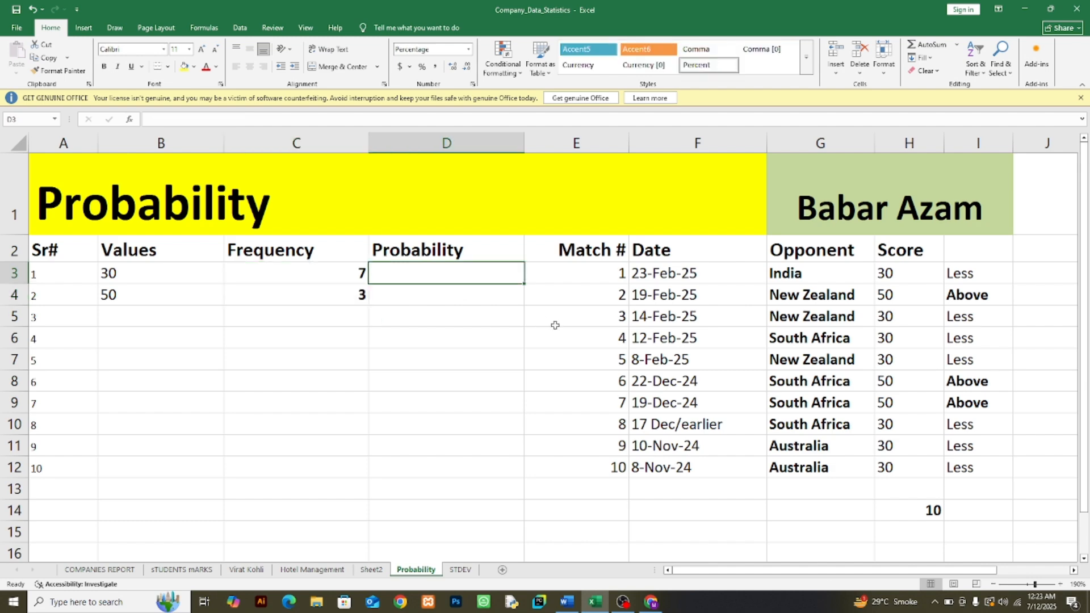
pyautogui.click(567, 602)
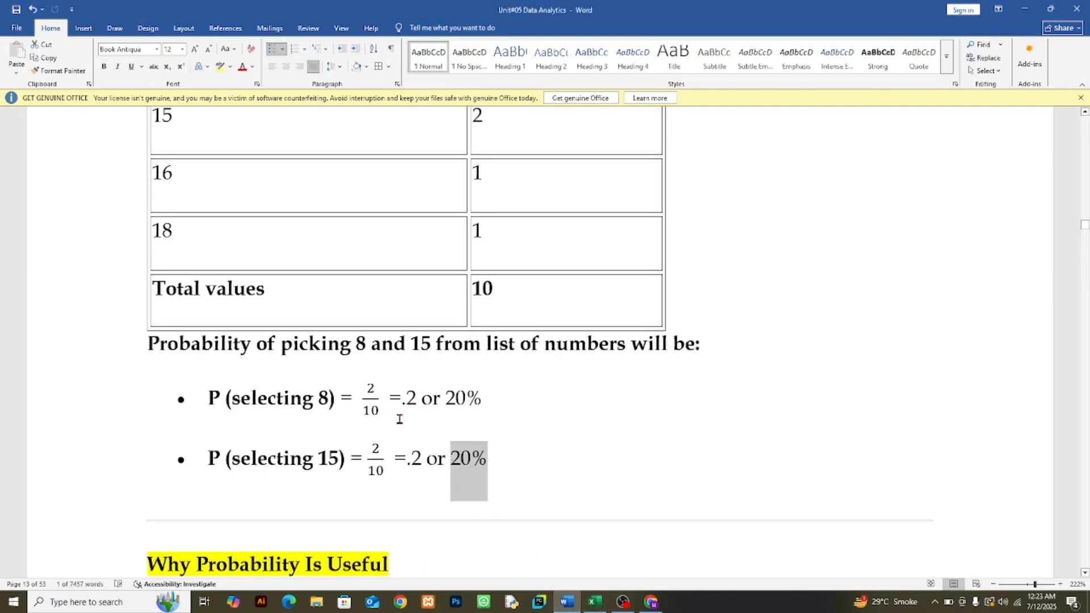
pyautogui.scroll(20, 399, 418)
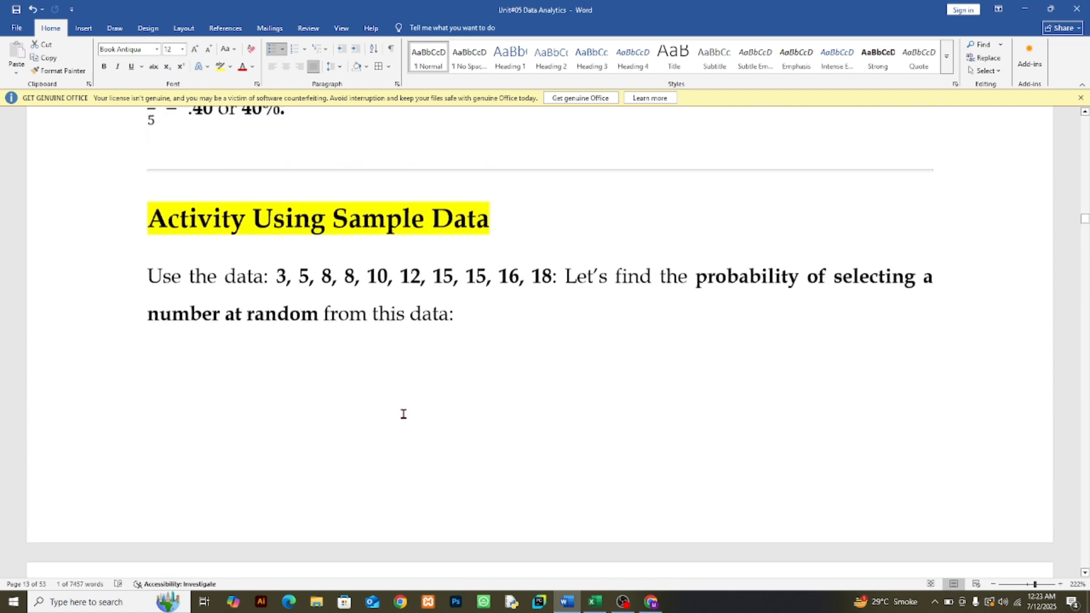
pyautogui.scroll(5, 404, 414)
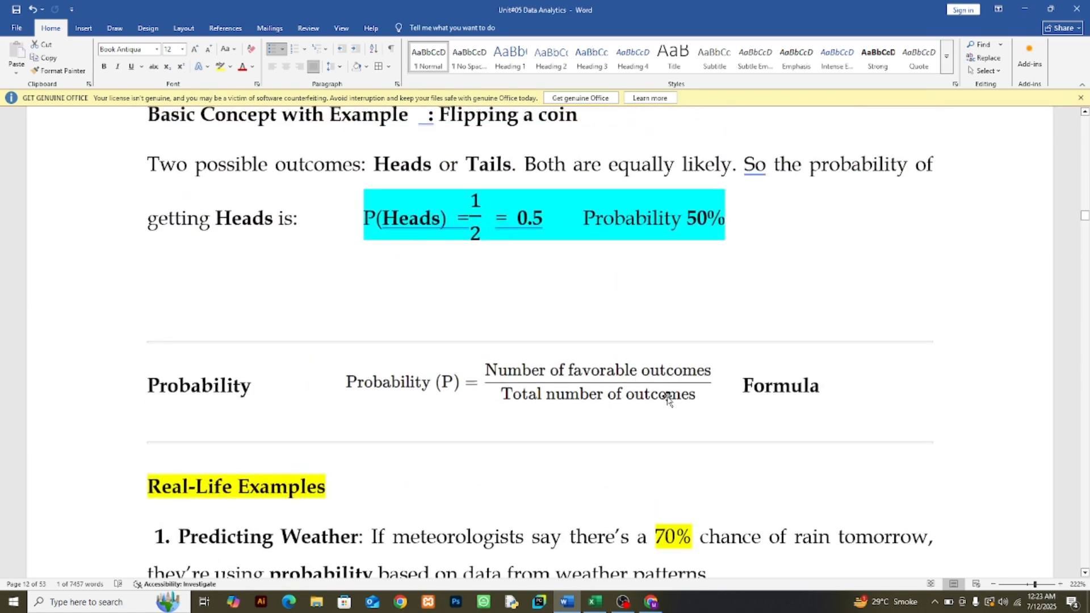
pyautogui.scroll(-3, 672, 395)
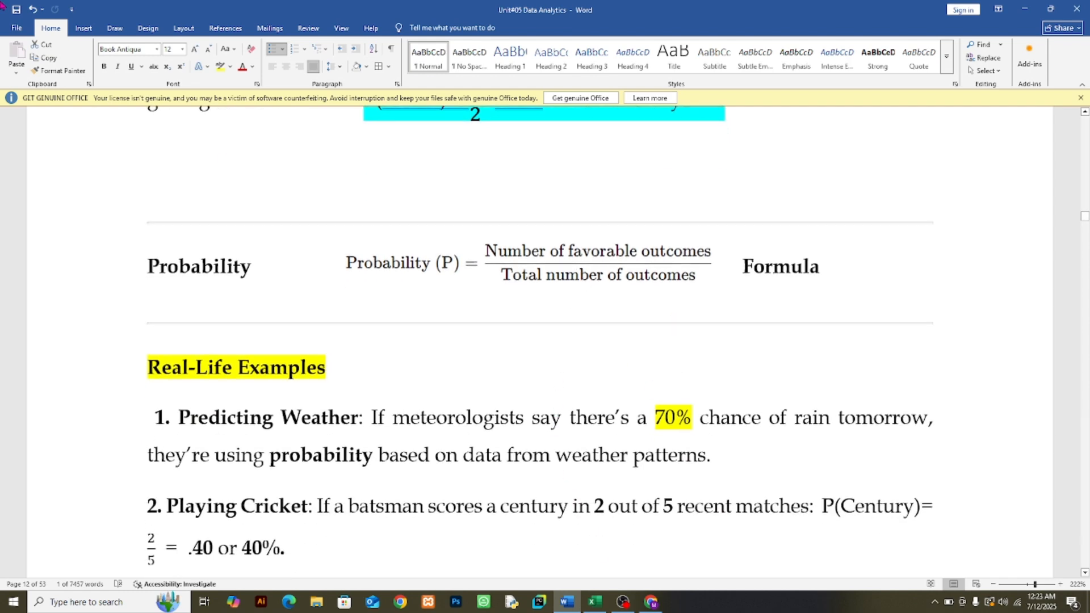
pyautogui.click(583, 604)
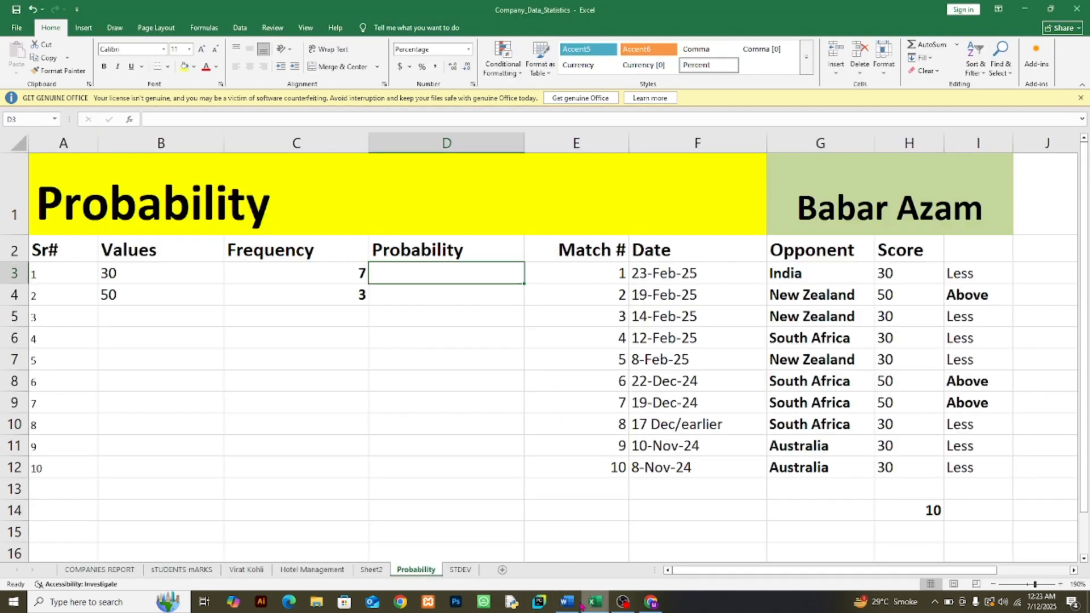
# Step: Enter the probability formula =C3/COUNT(H3:H12) in D3
pyautogui.click(101, 274)
pyautogui.click(396, 275)
pyautogui.write('=')
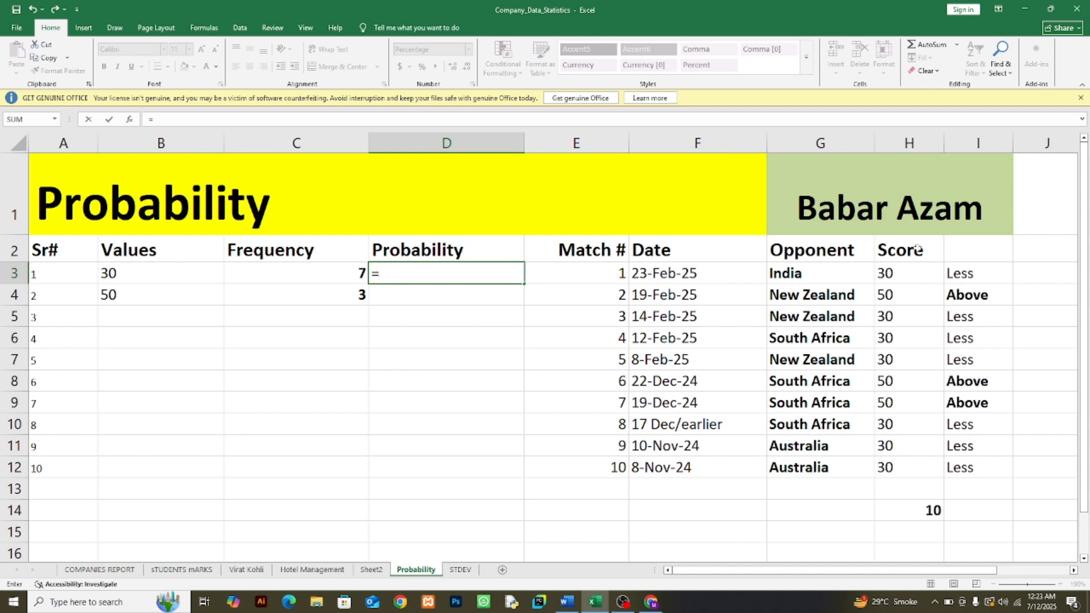
pyautogui.click(340, 277)
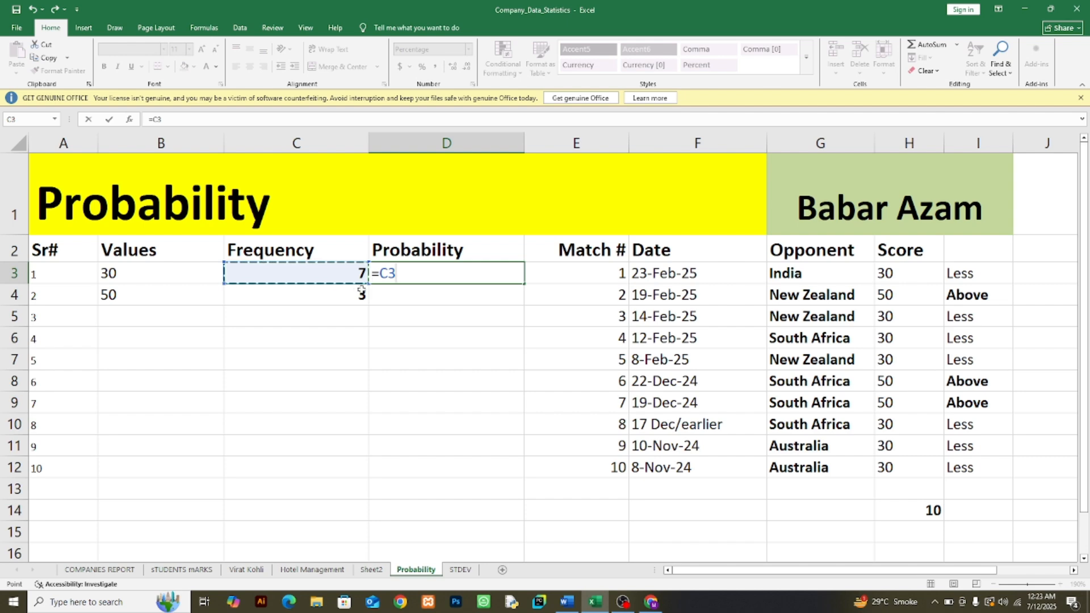
pyautogui.write('/')
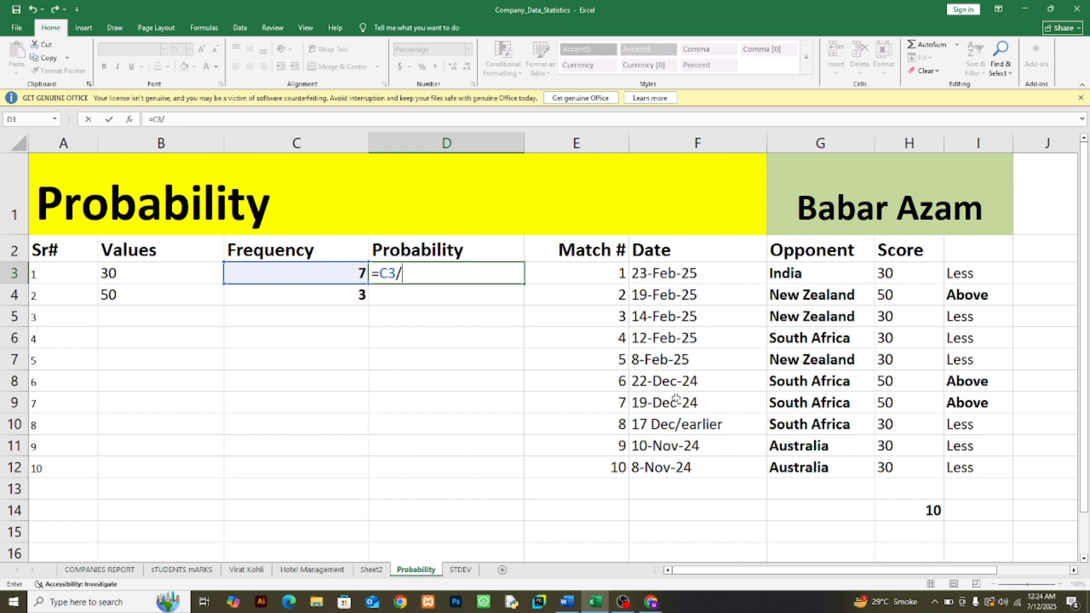
pyautogui.write('count(')
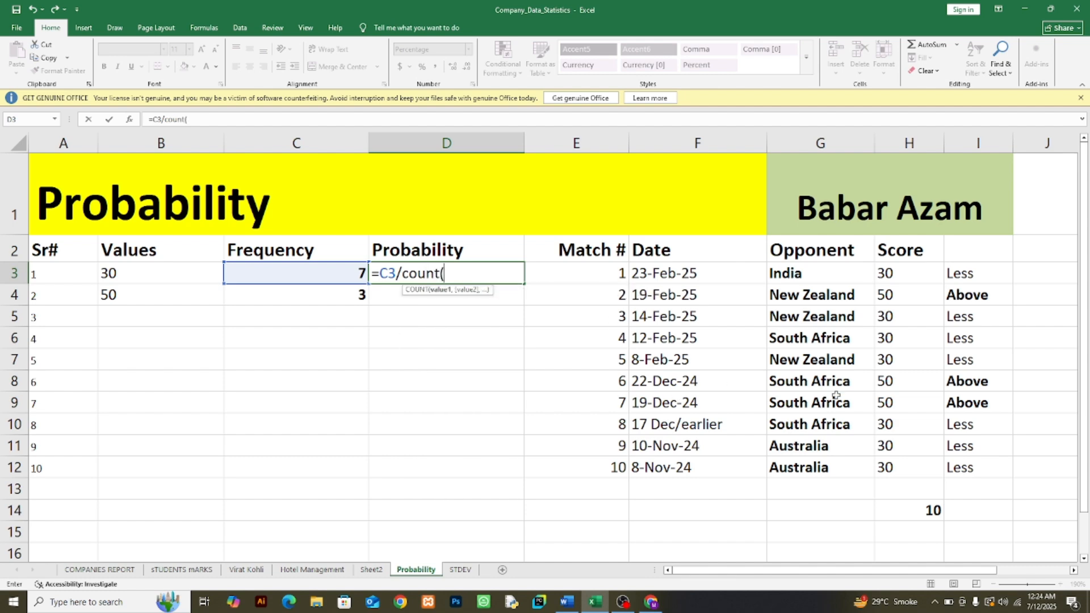
pyautogui.moveTo(904, 275); pyautogui.dragTo(909, 461)
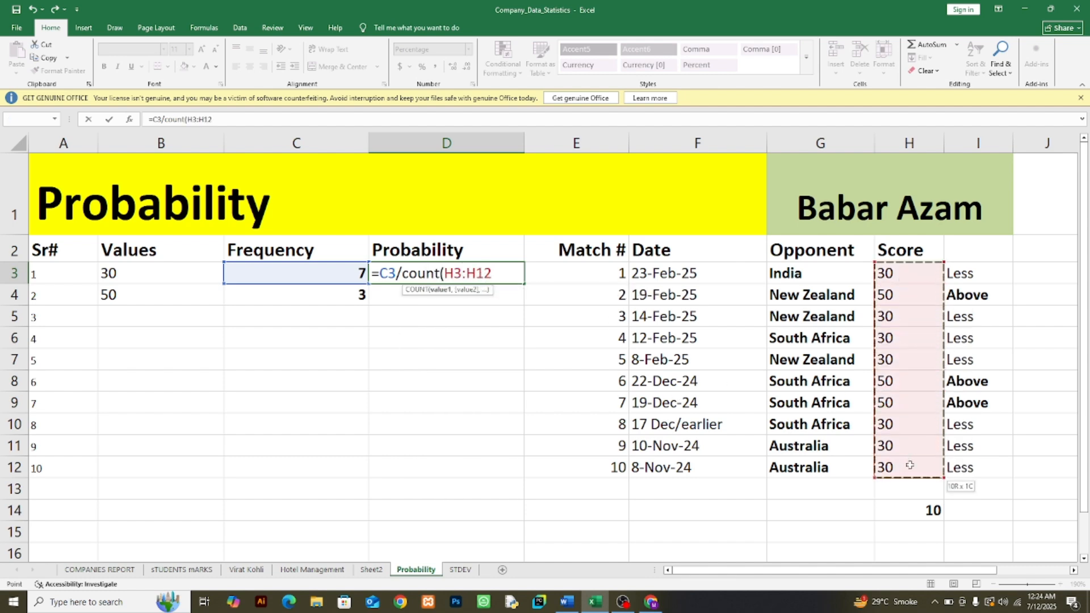
pyautogui.write(')')
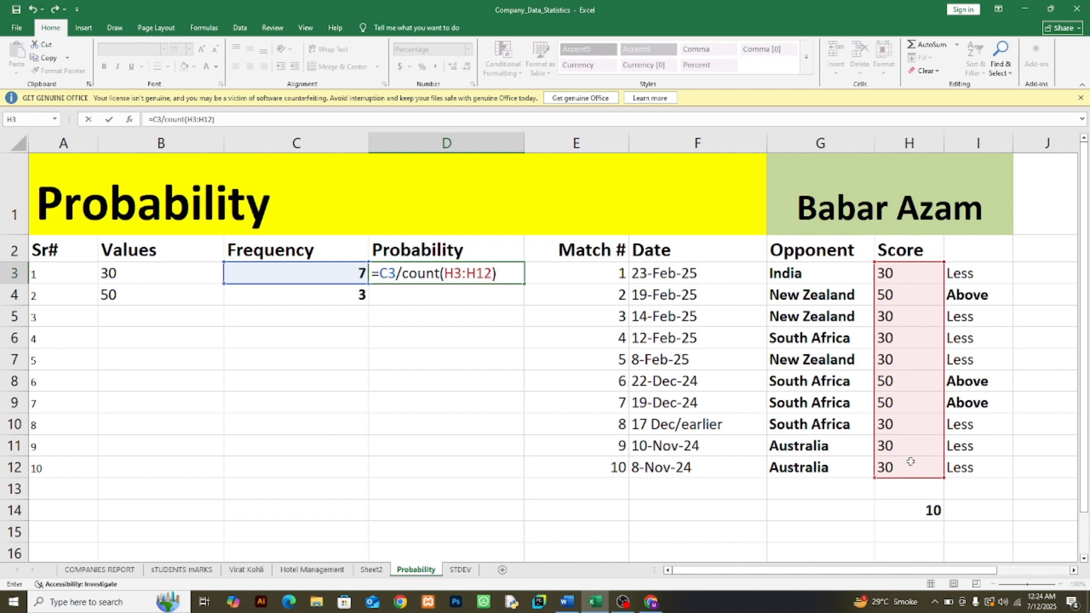
pyautogui.press('Return')
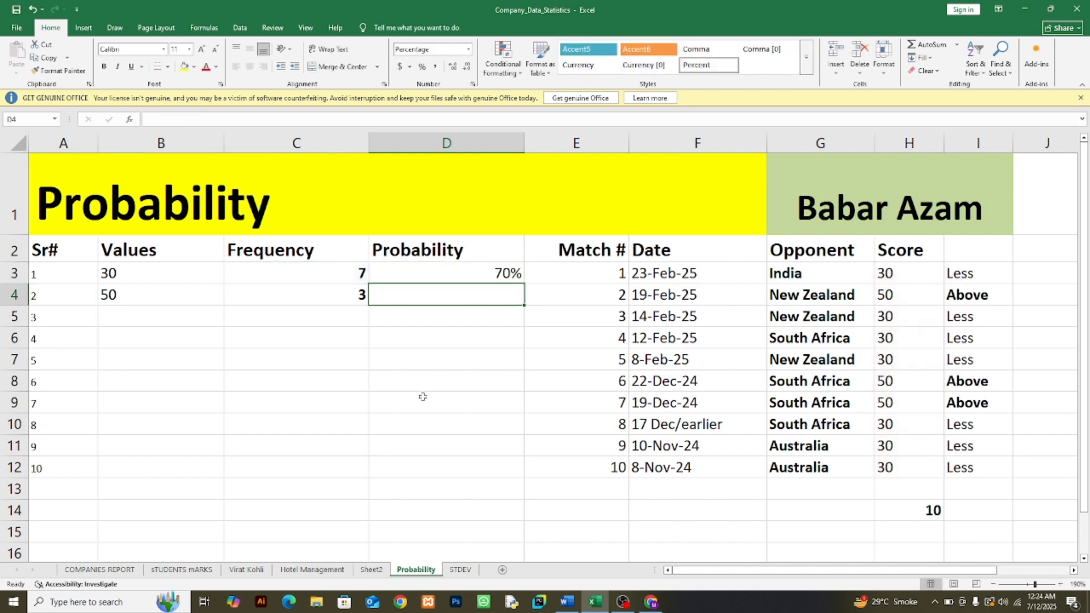
# Step: Make the COUNT range in D3 absolute so the formula reads =C3/COUNT($H$3:$H$12)
pyautogui.click(464, 278)
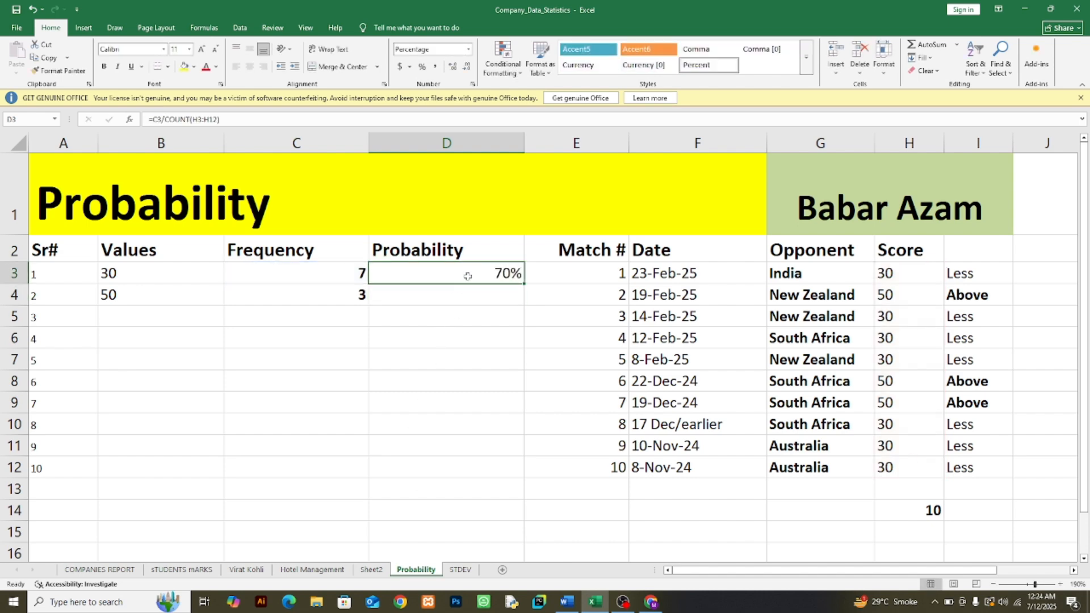
pyautogui.doubleClick(464, 276)
pyautogui.click(454, 273)
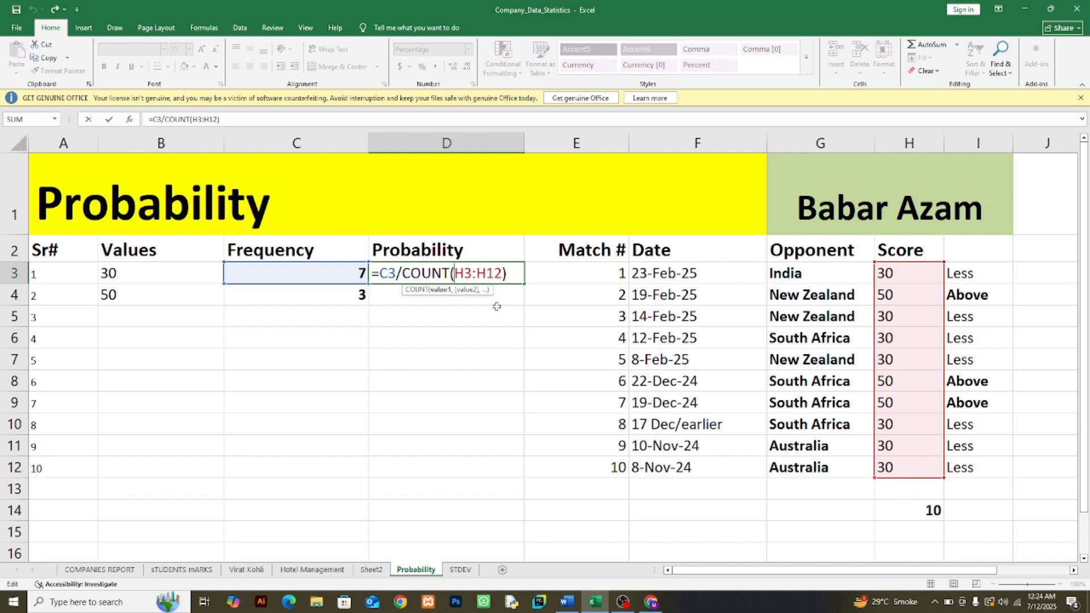
pyautogui.write('$')
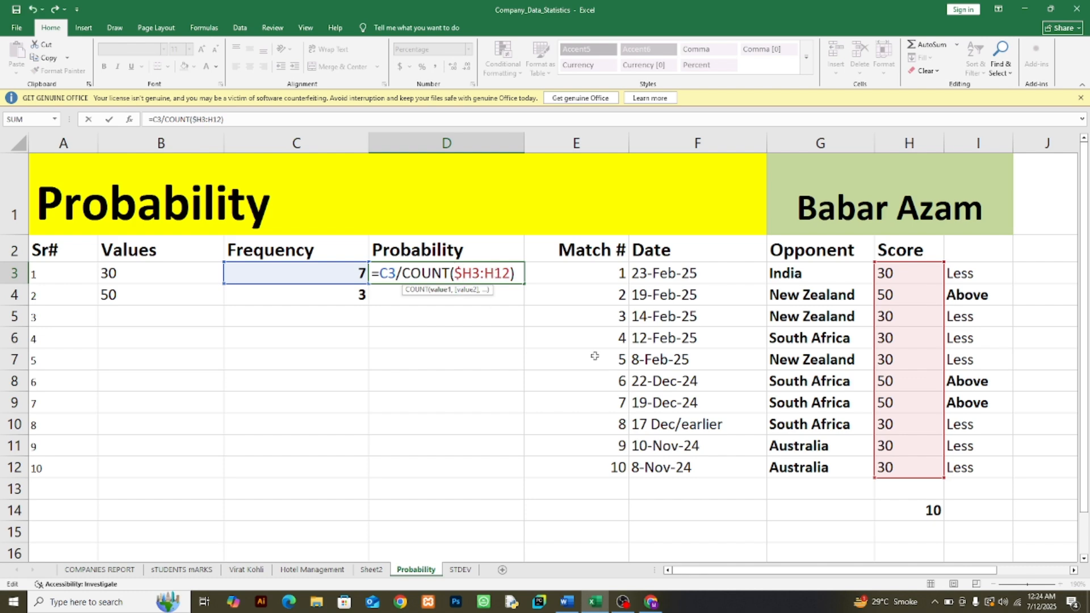
pyautogui.press('Right')
pyautogui.write('$')
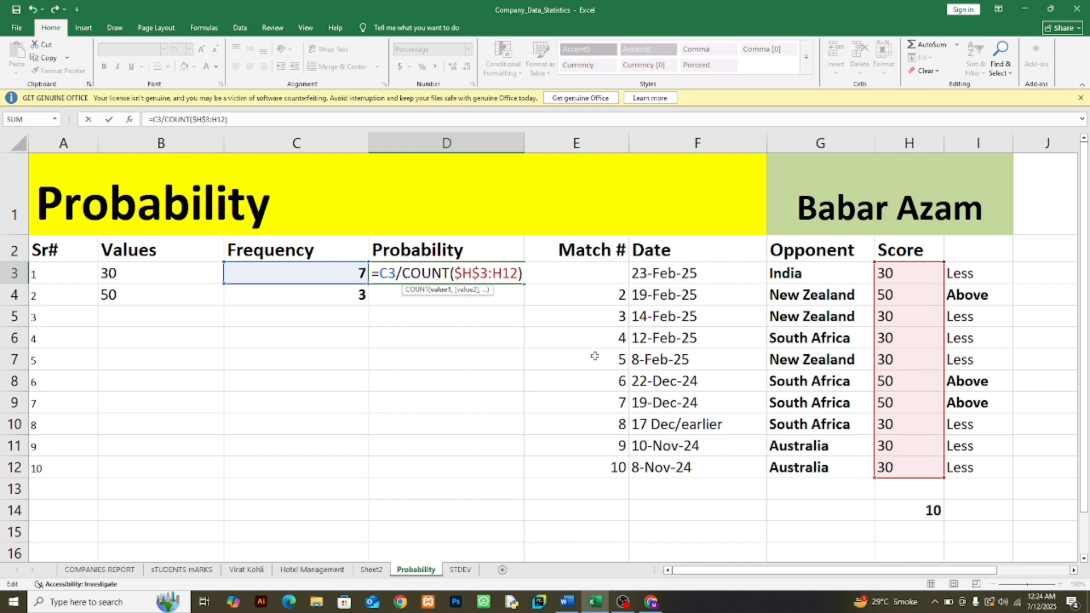
pyautogui.press('Right')
pyautogui.write('$H$')
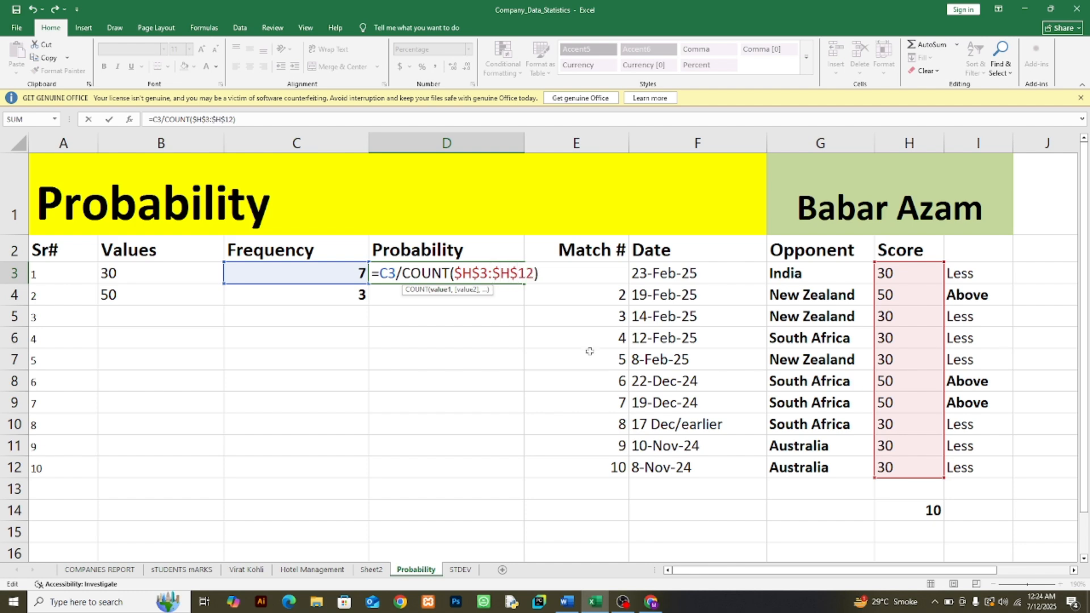
pyautogui.press('Return')
# Step: Fill the probability formula from D3 down to D4 and make both probabilities bold
pyautogui.click(486, 275)
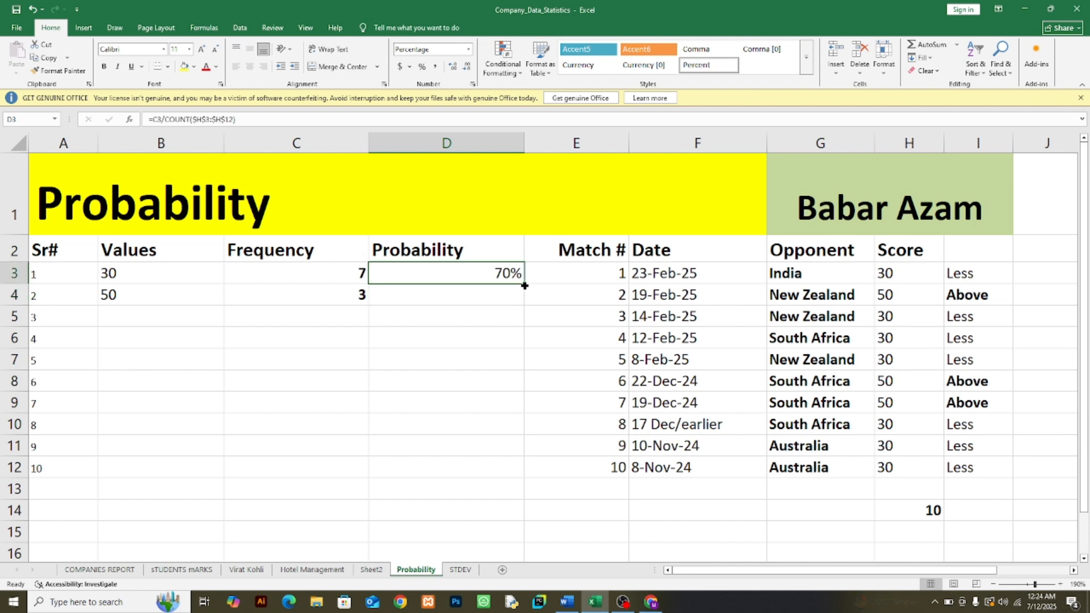
pyautogui.moveTo(523, 284); pyautogui.dragTo(521, 304)
pyautogui.click(497, 299)
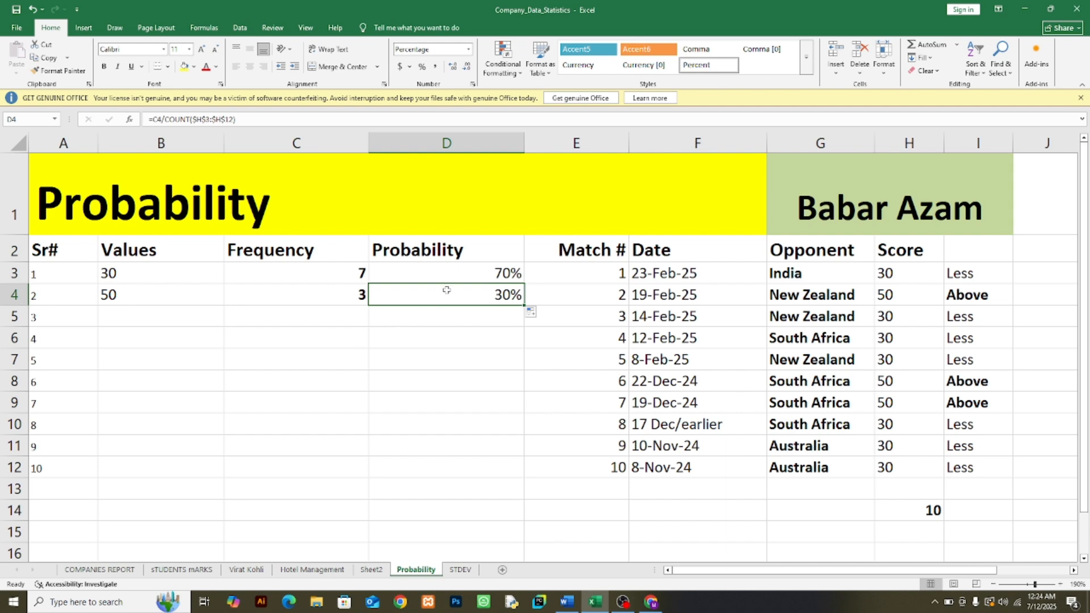
pyautogui.moveTo(473, 268); pyautogui.dragTo(475, 294)
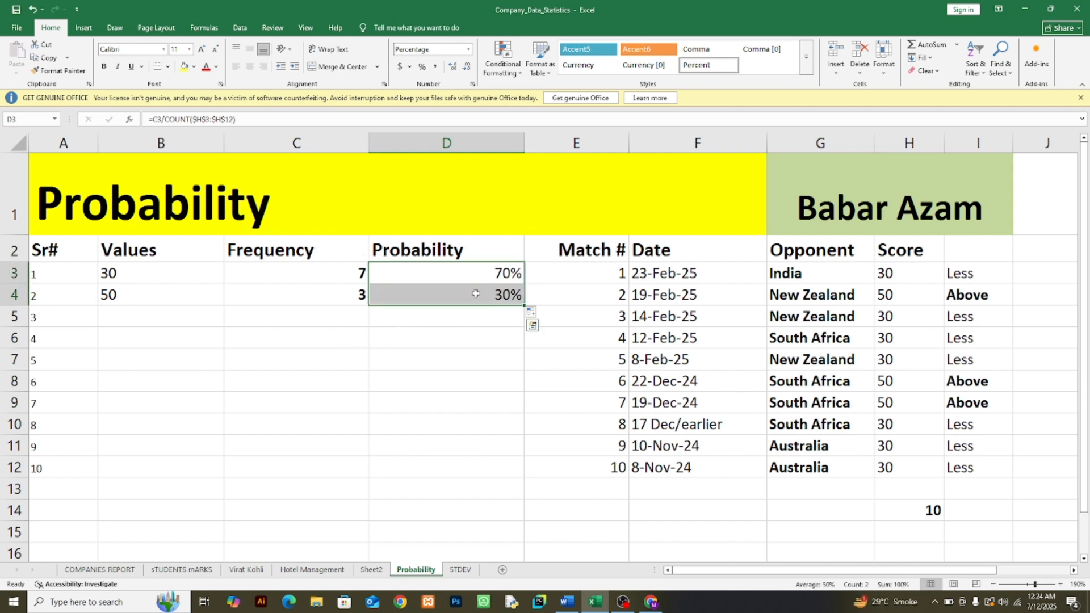
pyautogui.click(104, 66)
pyautogui.click(502, 379)
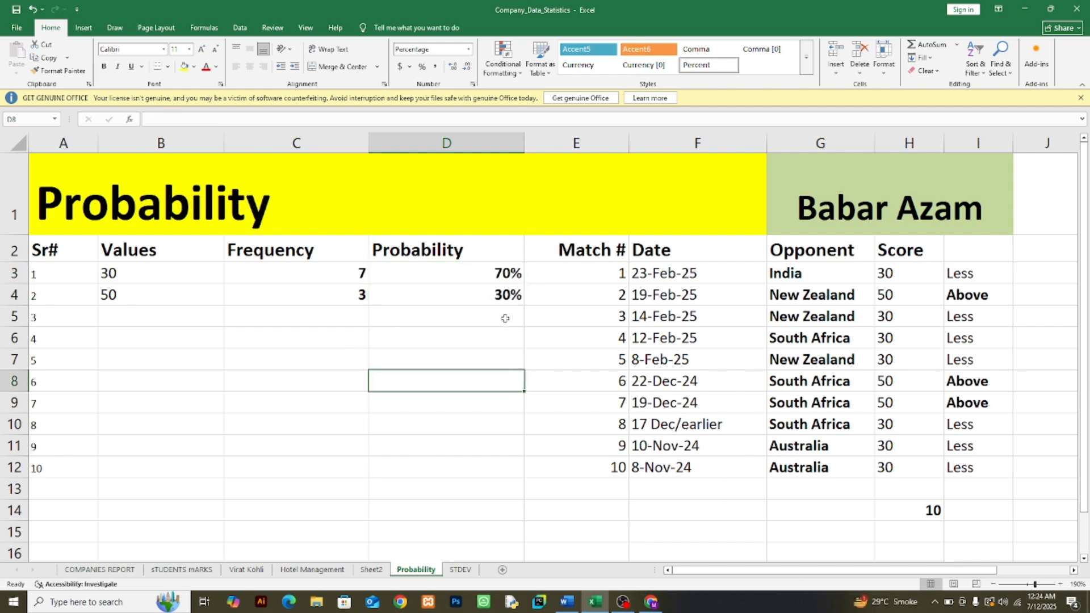
# Step: Review the frequency formulas in C3:C4, the scores in H3:H12 and the probabilities in column D
pyautogui.click(339, 273)
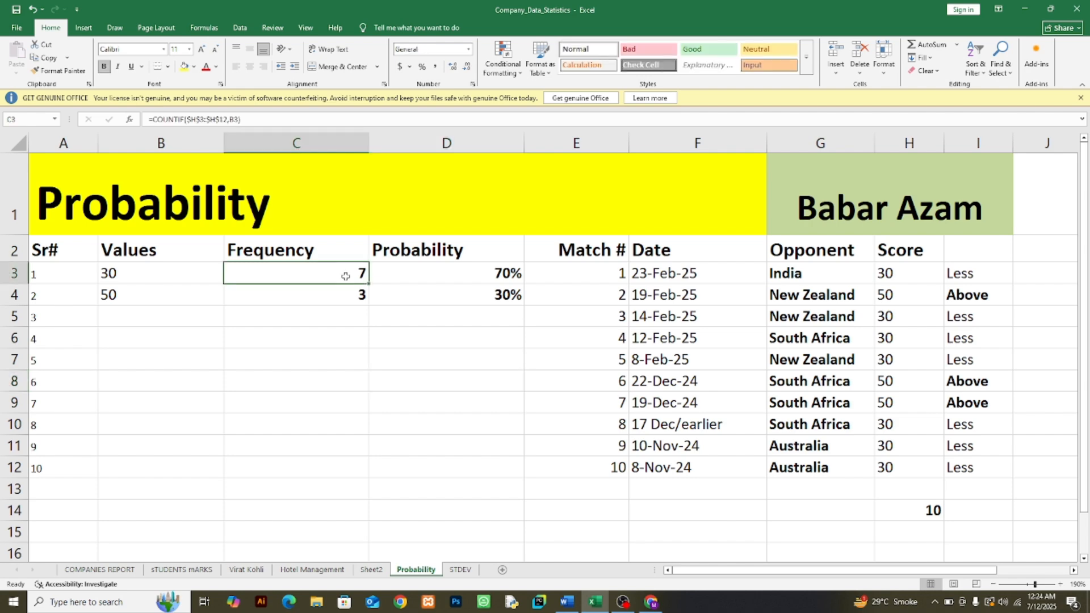
pyautogui.click(323, 294)
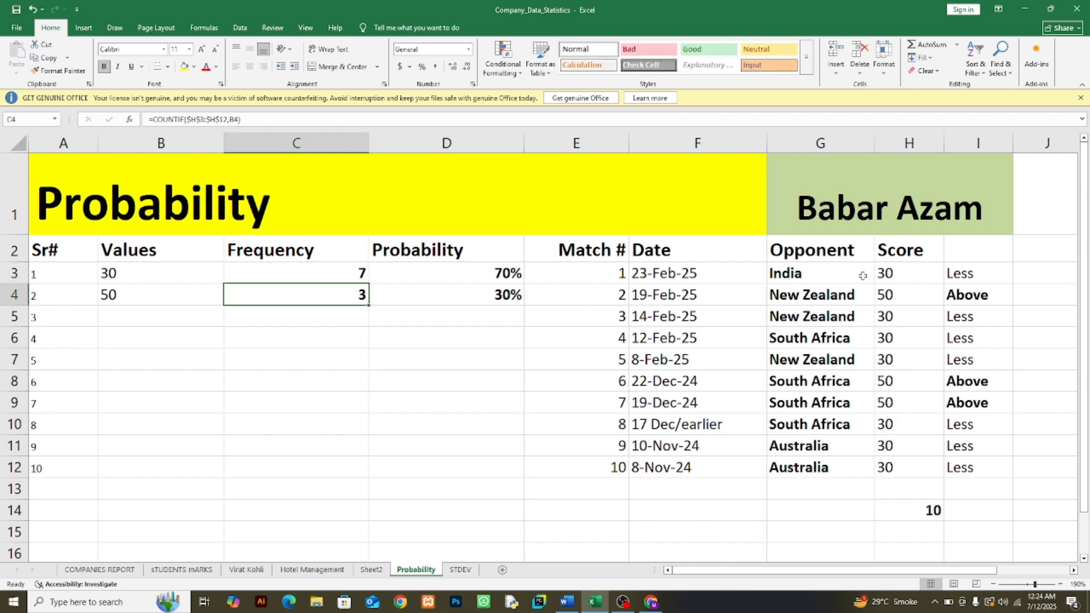
pyautogui.click(359, 270)
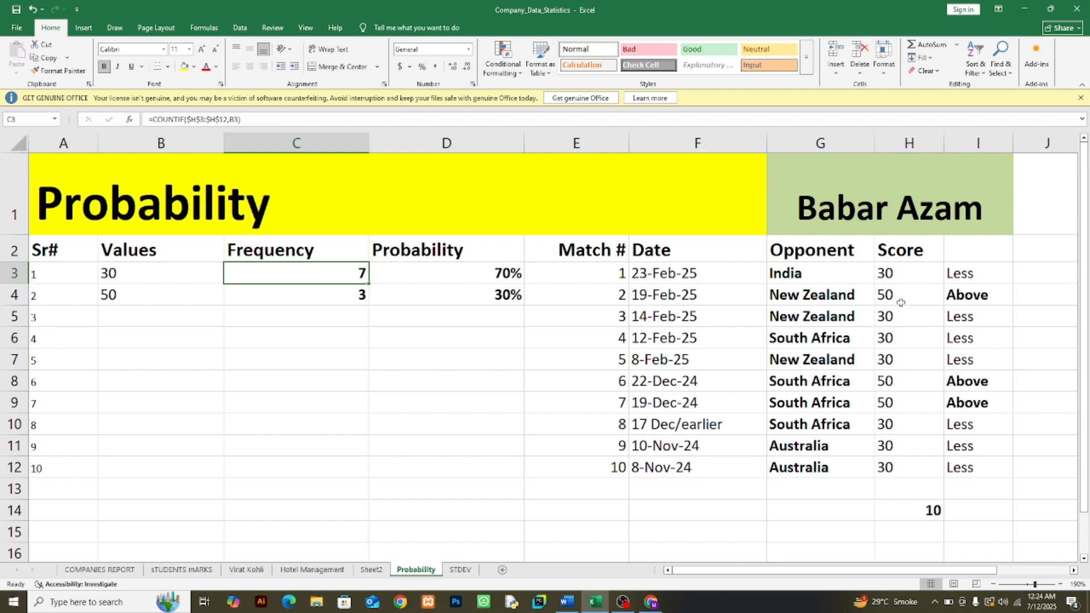
pyautogui.moveTo(896, 281); pyautogui.dragTo(912, 458)
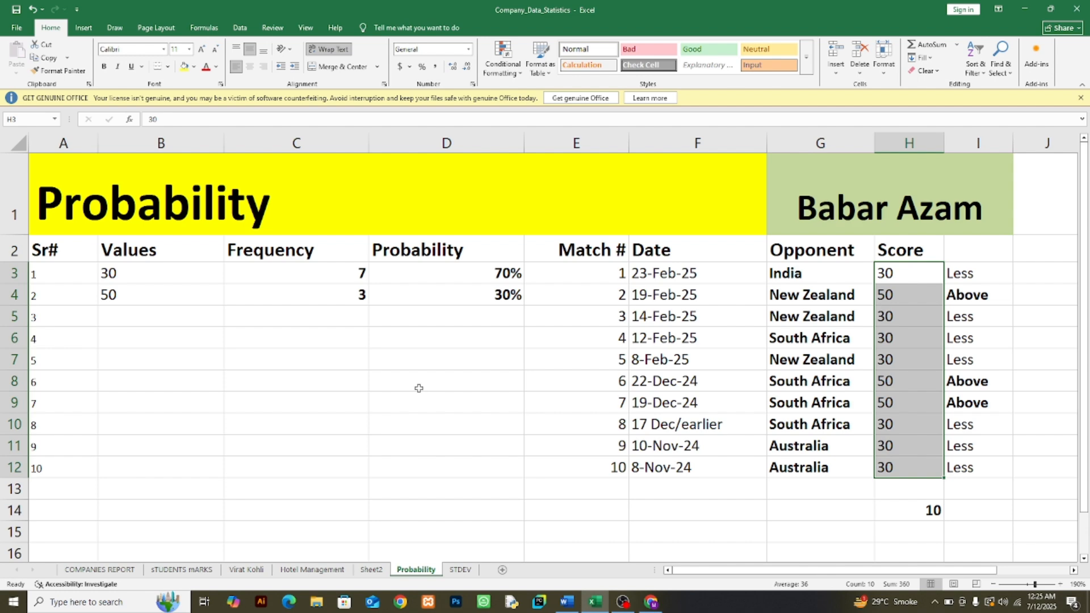
pyautogui.click(504, 274)
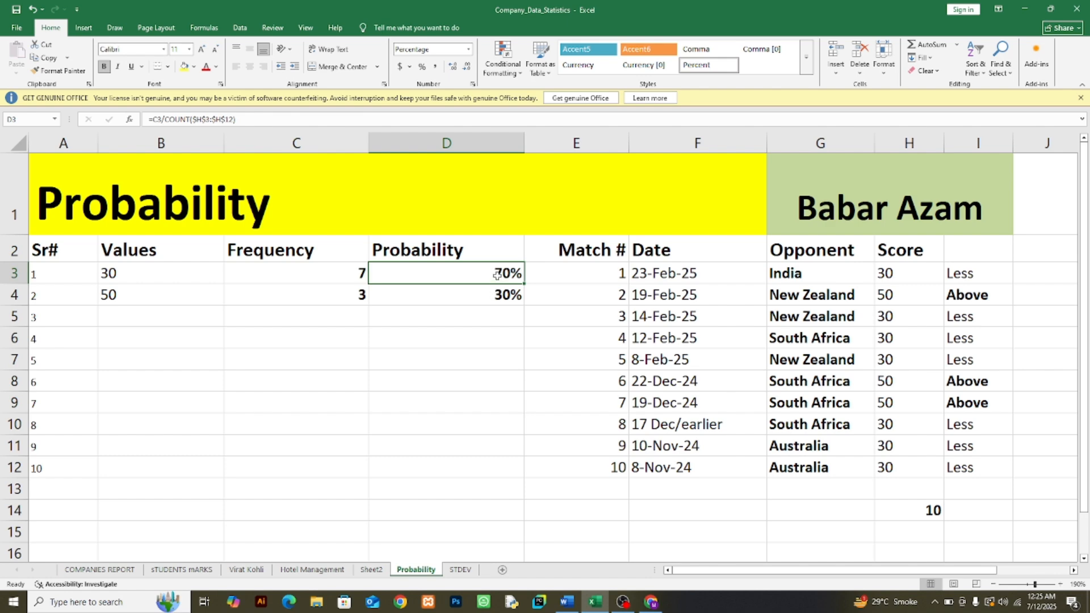
pyautogui.click(497, 308)
pyautogui.click(500, 274)
pyautogui.click(882, 274)
pyautogui.click(907, 362)
pyautogui.click(897, 276)
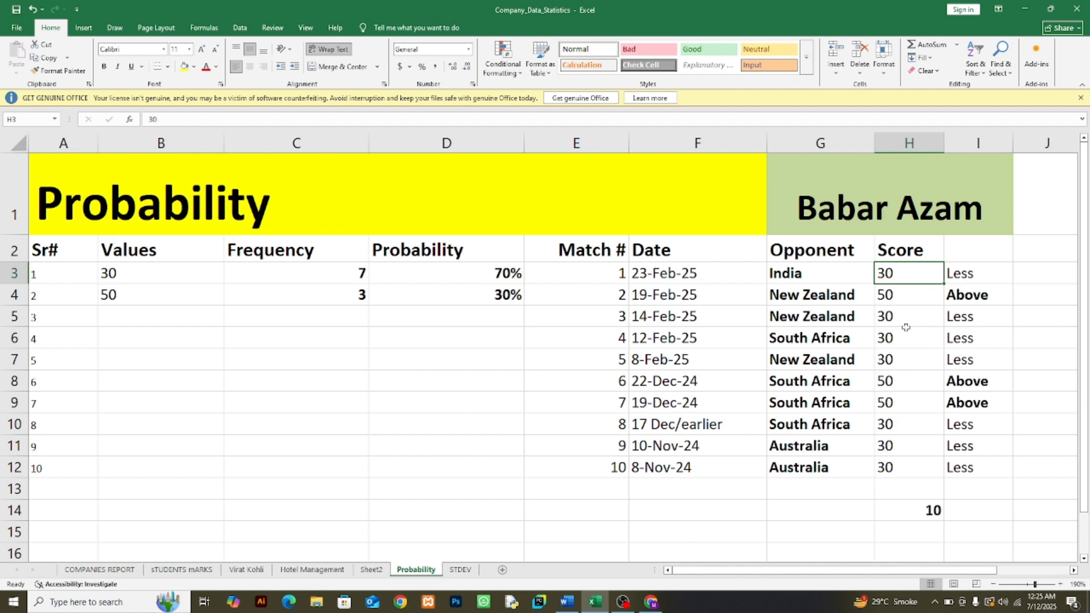
pyautogui.click(893, 379)
# Step: Replace the first three scores in H3:H5 with Head
pyautogui.click(892, 279)
pyautogui.write('Head')
pyautogui.press('Return')
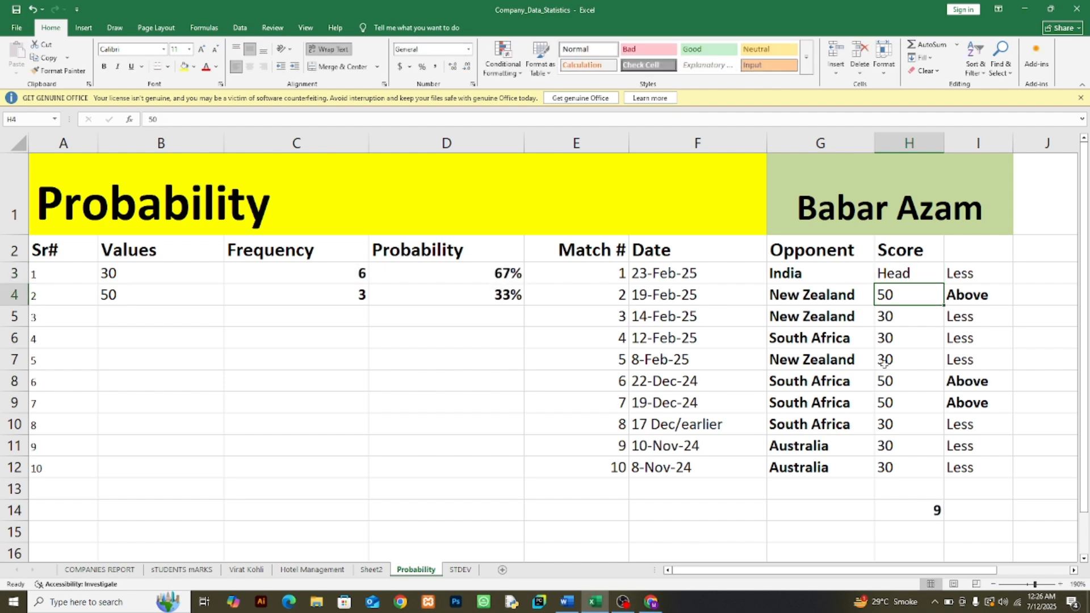
pyautogui.write('Head')
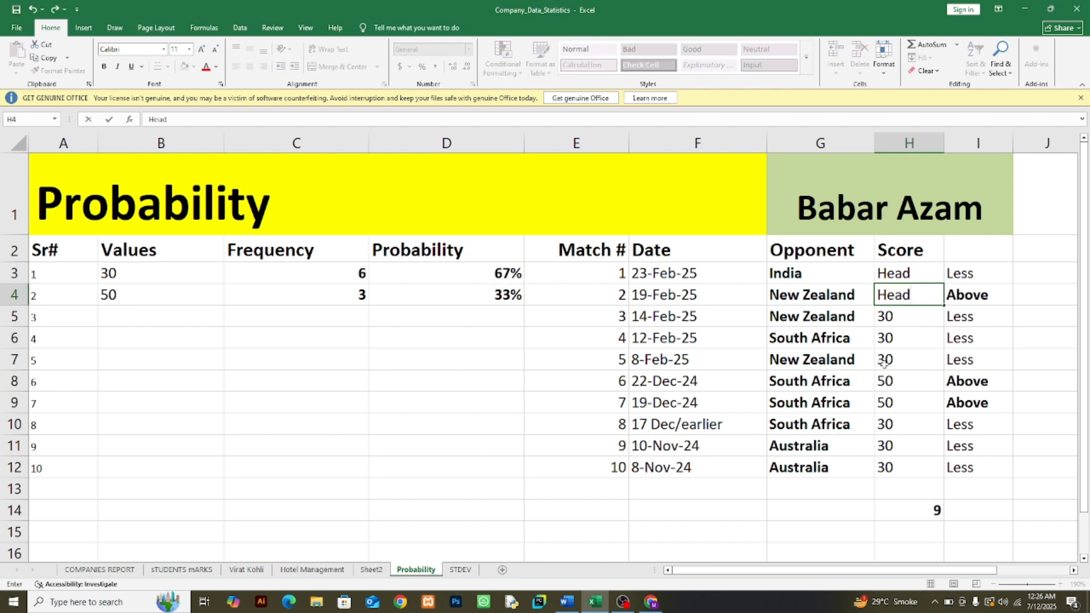
pyautogui.press('Return')
pyautogui.write('Head')
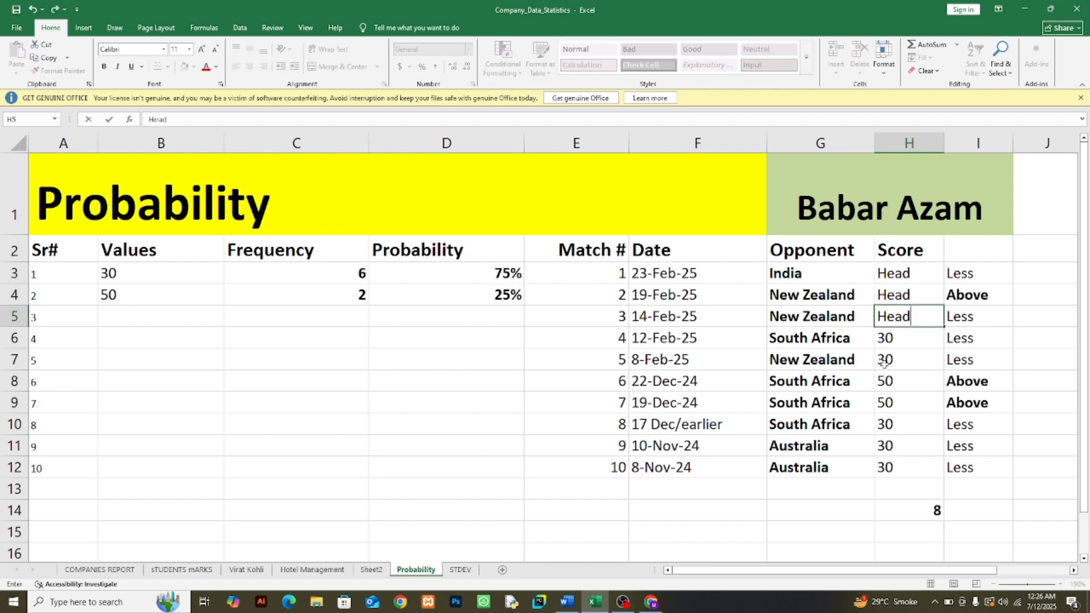
pyautogui.press('Return')
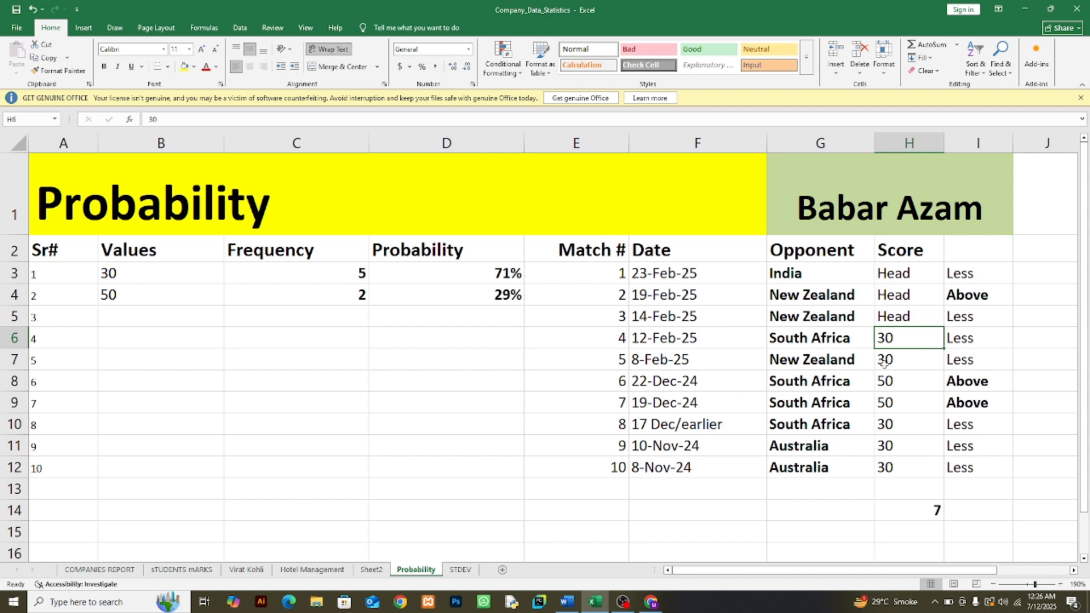
# Step: Replace the scores in H6 and H7 with Loss, capitalized the same way in both cells
pyautogui.write('Loss')
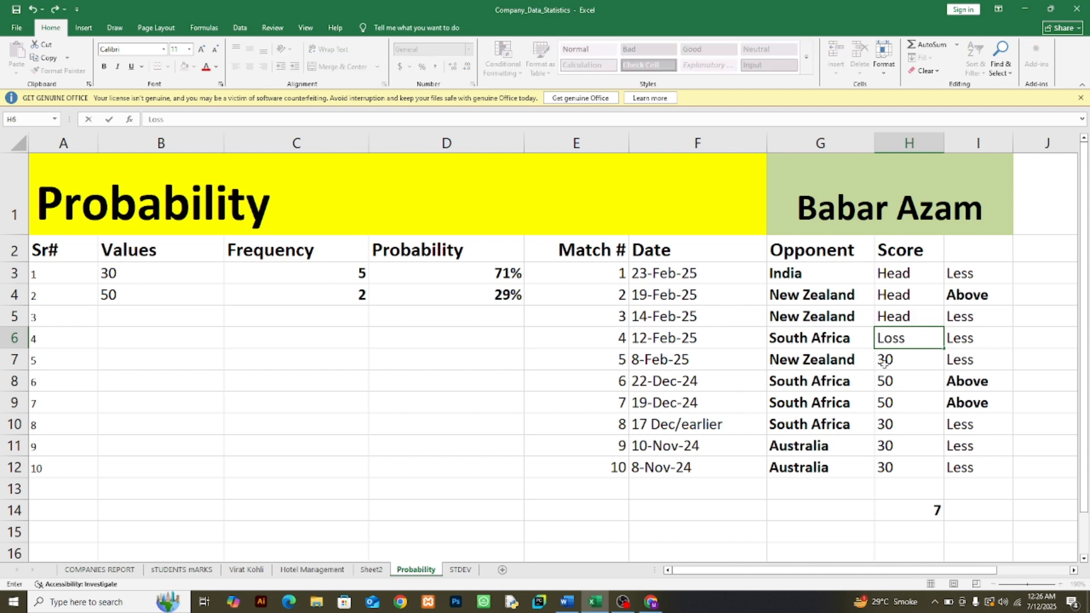
pyautogui.press('Return')
pyautogui.write('loss')
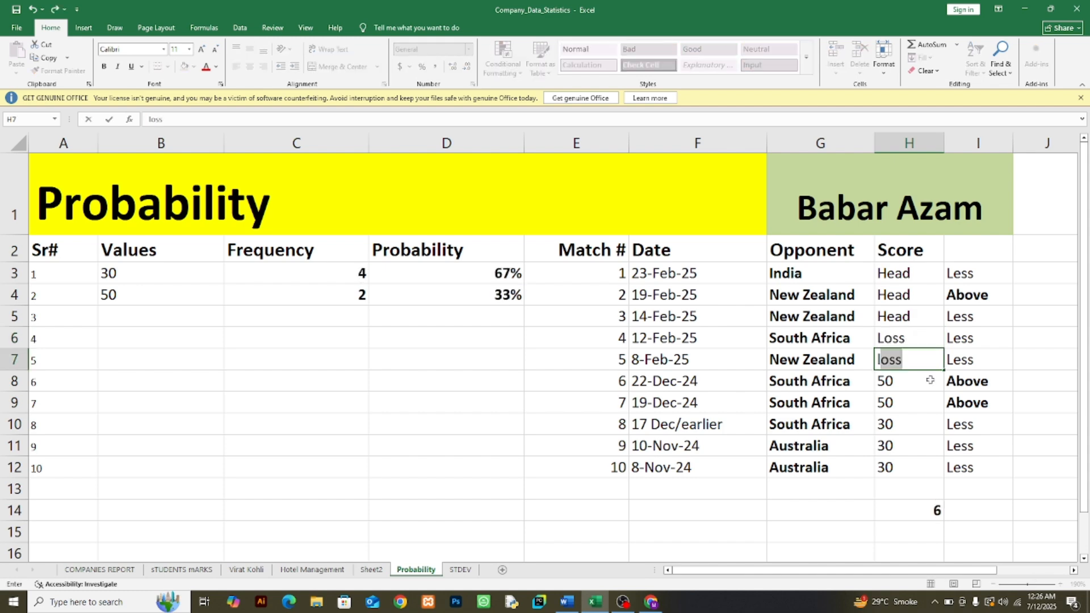
pyautogui.press('Return')
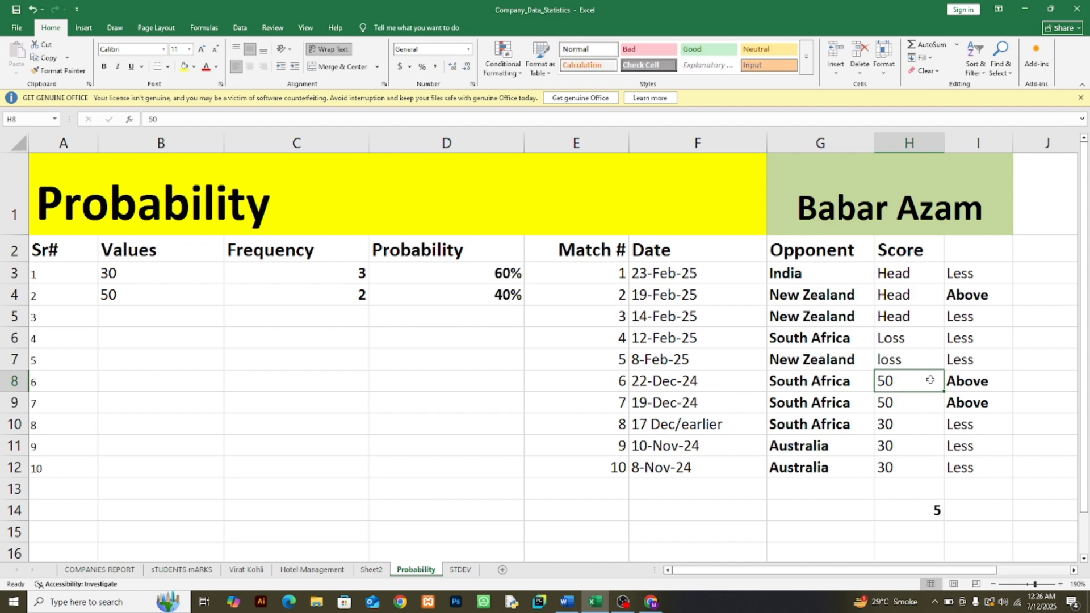
pyautogui.click(898, 362)
pyautogui.write('Loss')
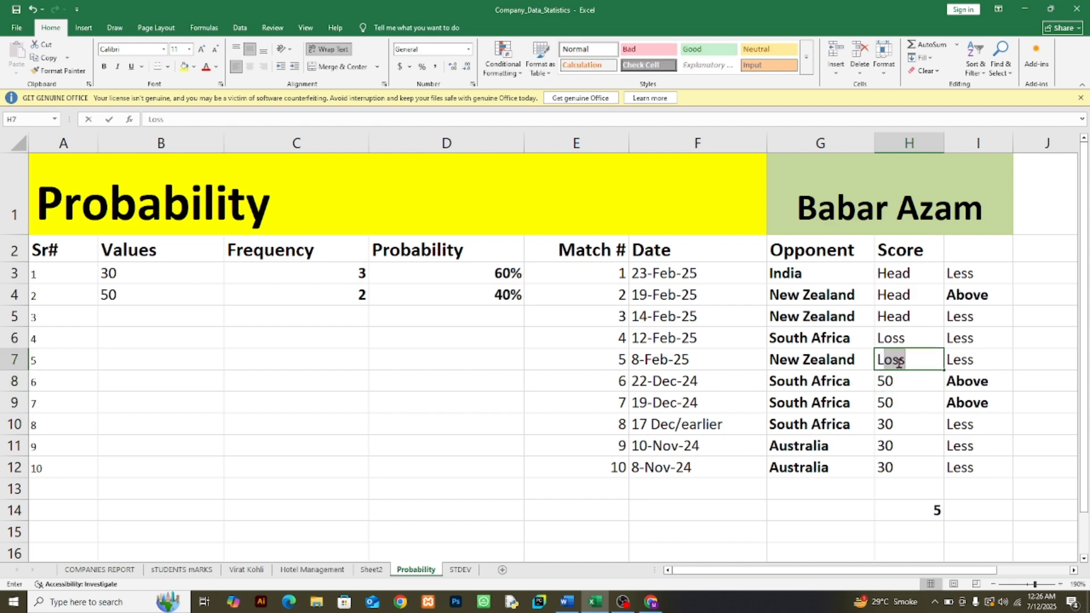
pyautogui.click(900, 381)
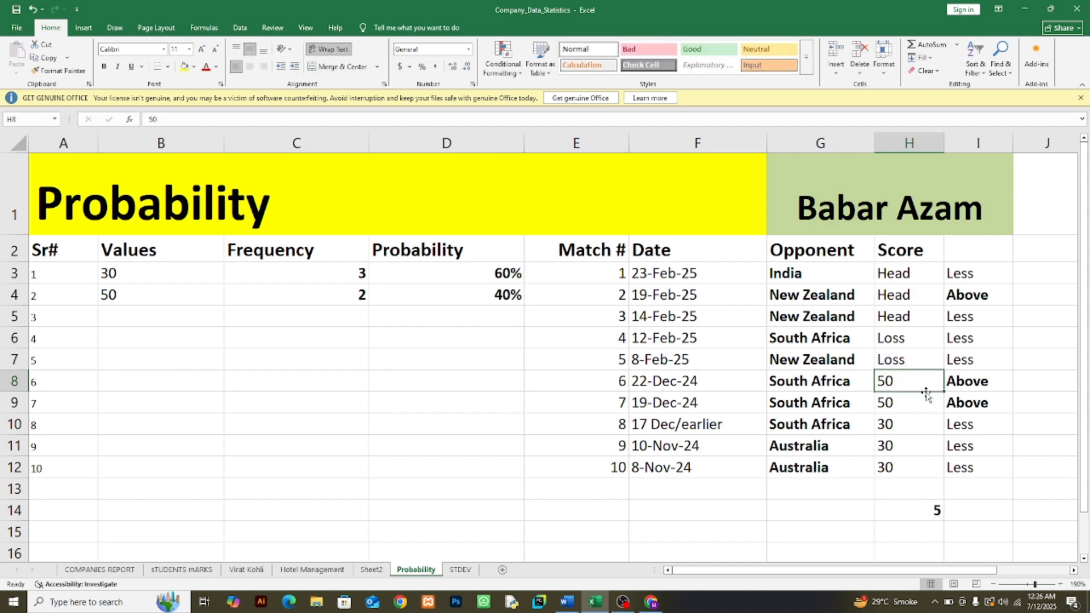
# Step: Replace the scores in H8 and H9 with Head and the score in H10 with Loss
pyautogui.write('Head')
pyautogui.press('Return')
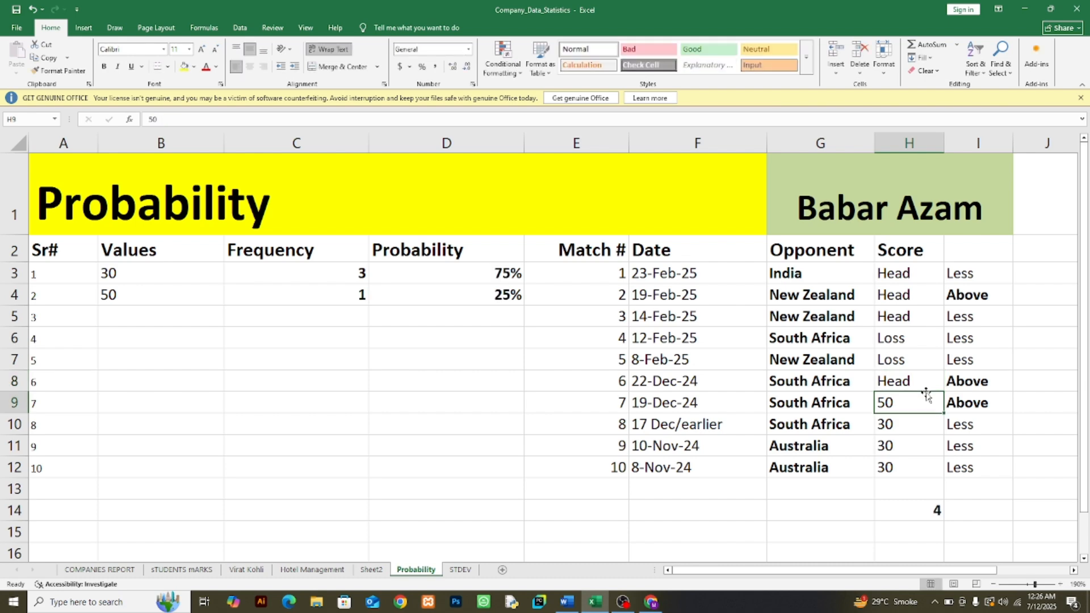
pyautogui.write('h')
pyautogui.press('Return')
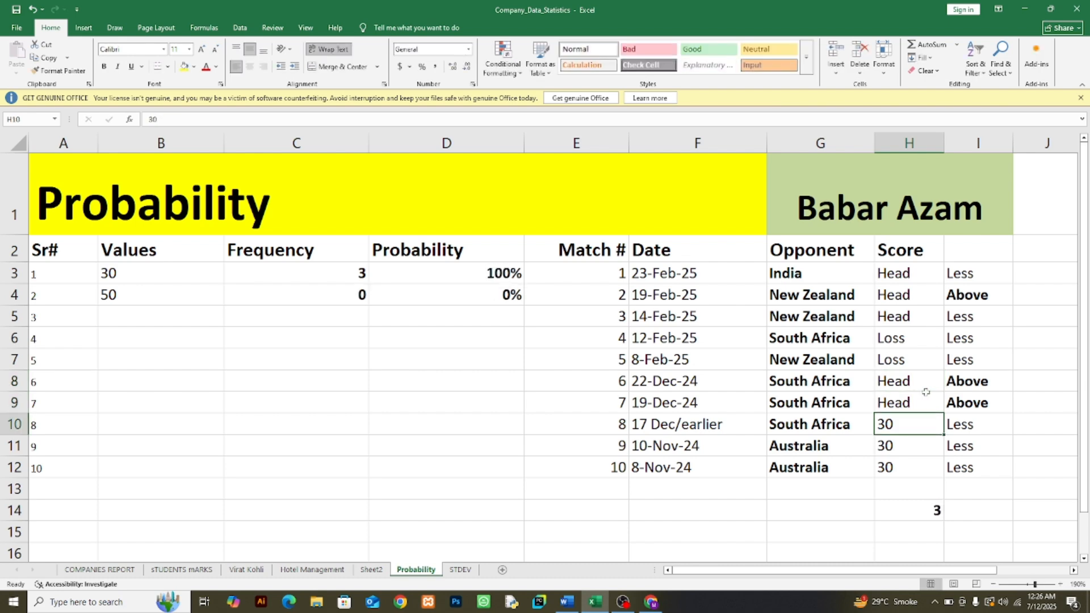
pyautogui.write('lo')
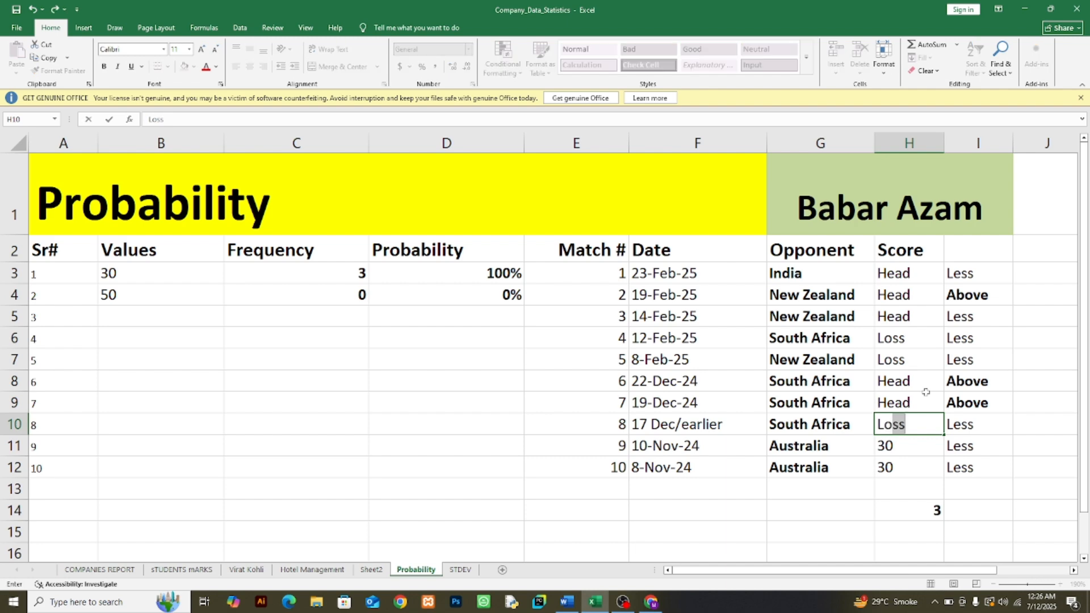
pyautogui.write('a')
pyautogui.press('BackSpace')
pyautogui.write('ss')
pyautogui.press('Return')
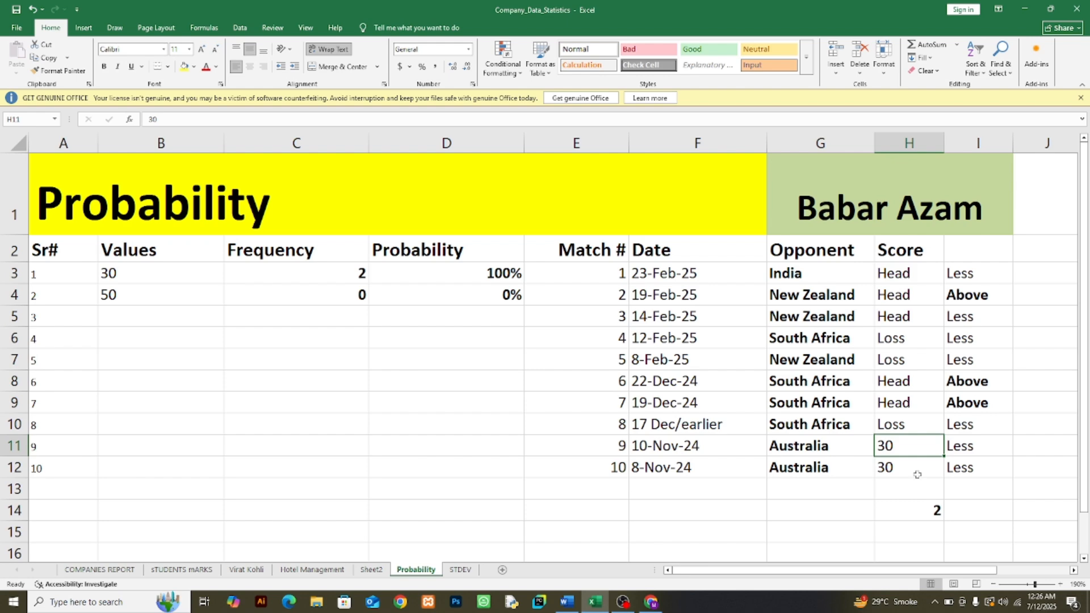
# Step: Replace the last two scores, in H11 and H12, with Head
pyautogui.write('head')
pyautogui.press('Return')
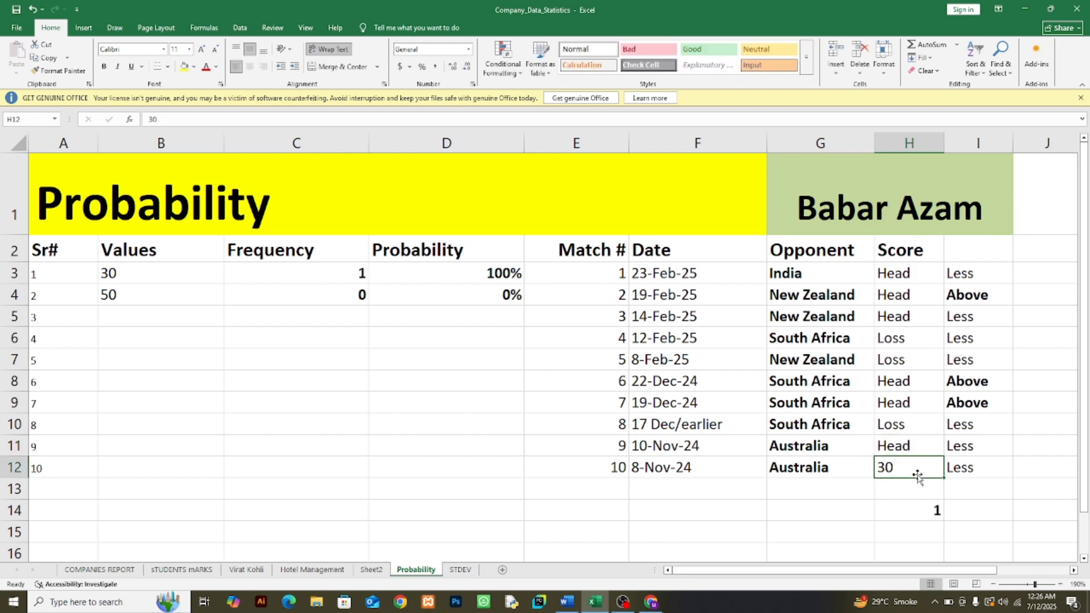
pyautogui.write('hea')
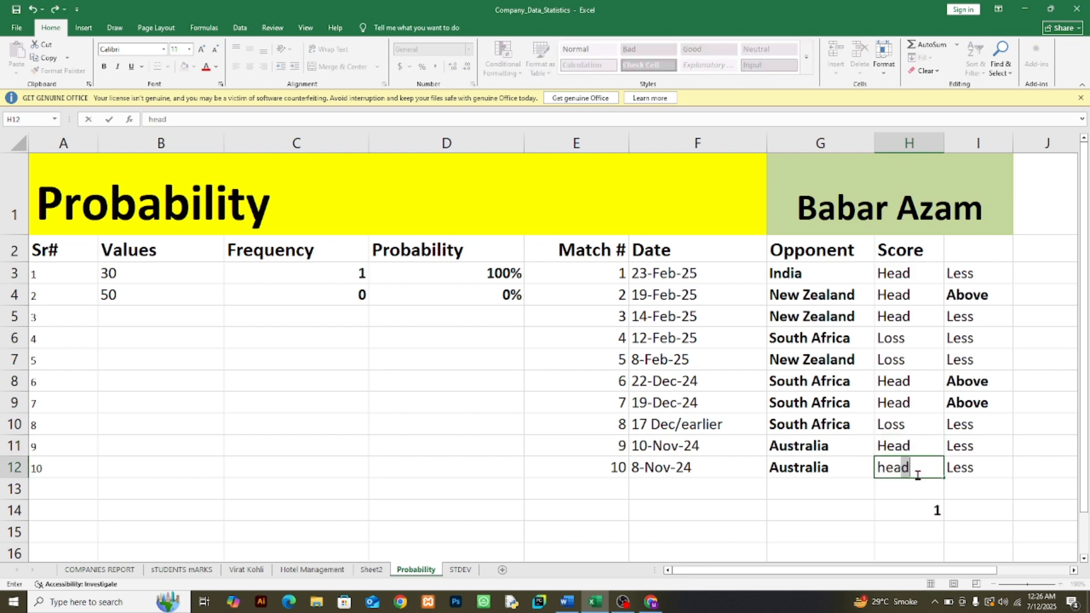
pyautogui.press('Return')
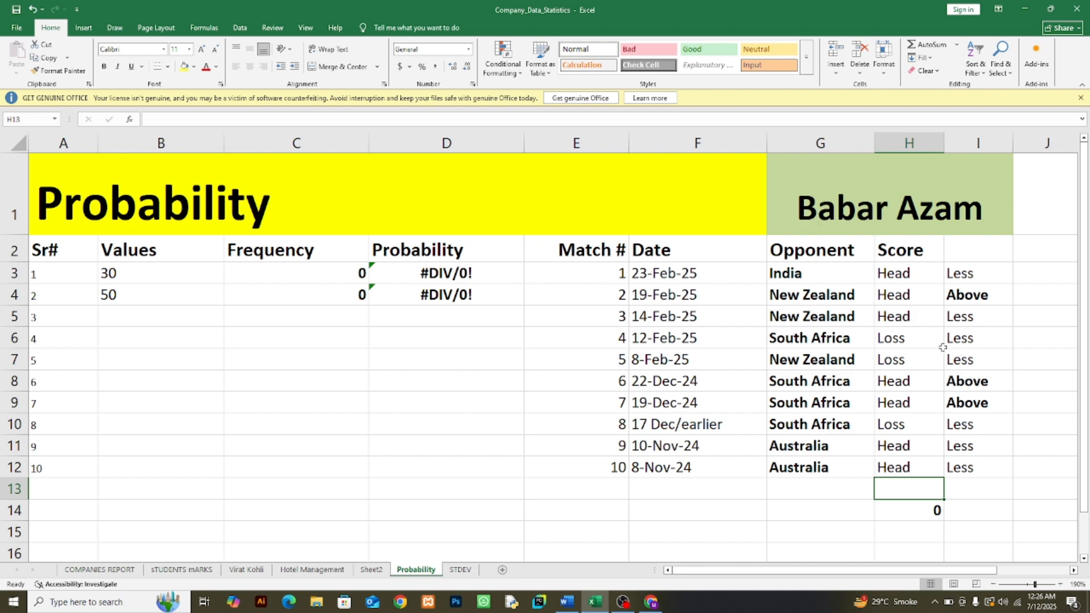
# Step: Enter Win in I3 and fill it down through I12, replacing the Less and Above labels
pyautogui.click(973, 283)
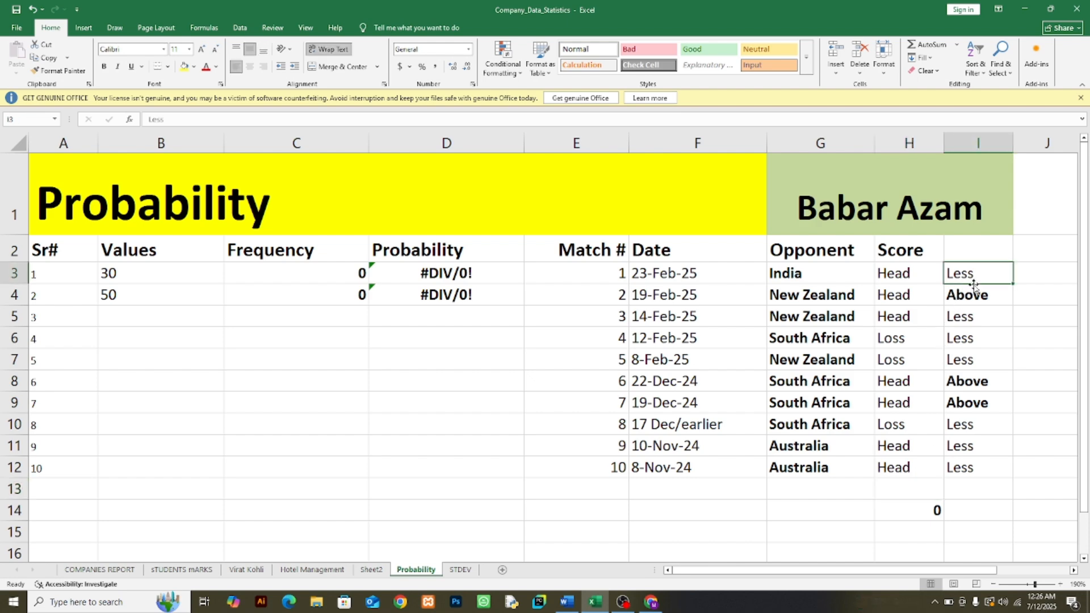
pyautogui.write('Win')
pyautogui.press('Return')
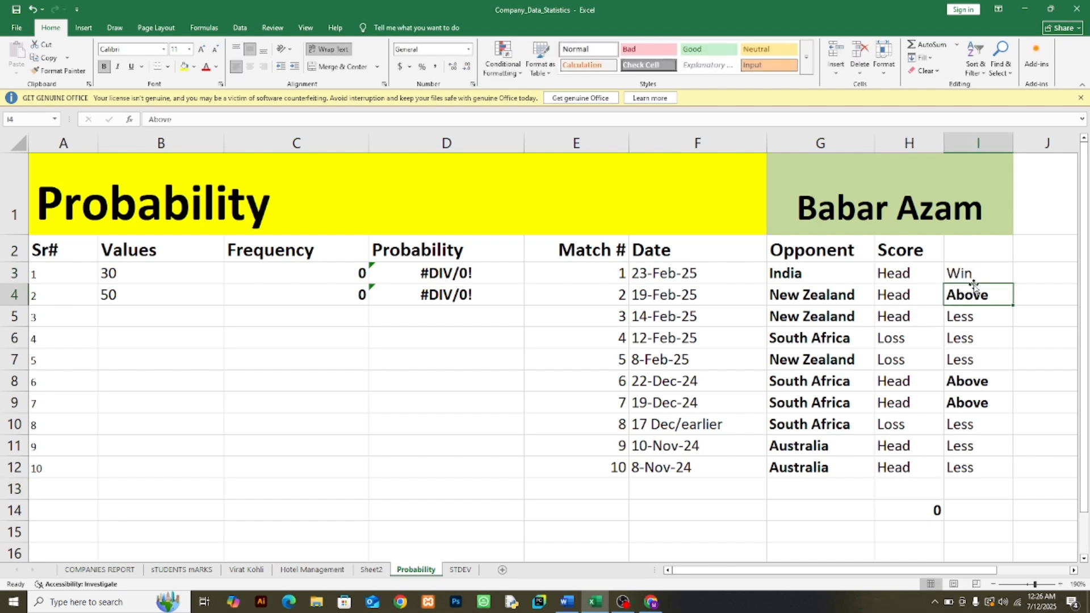
pyautogui.click(973, 282)
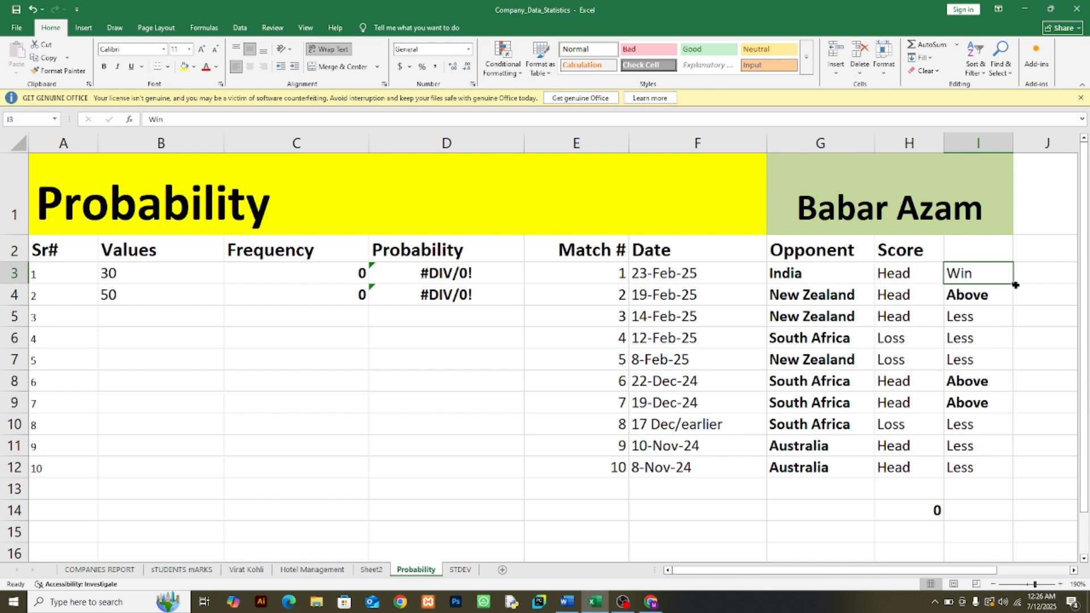
pyautogui.moveTo(1014, 284); pyautogui.dragTo(1018, 480)
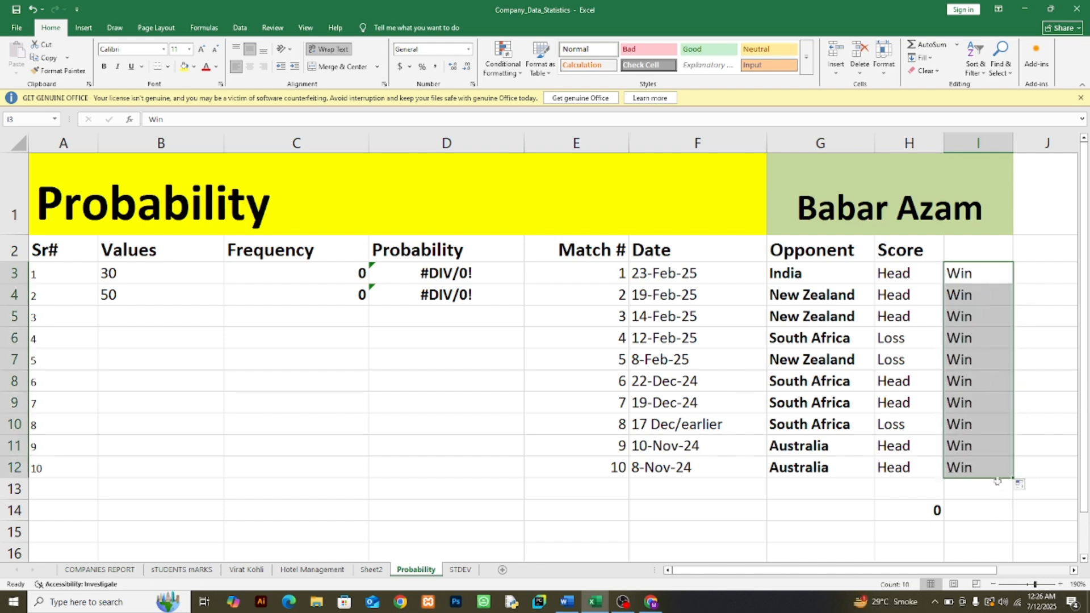
pyautogui.click(966, 342)
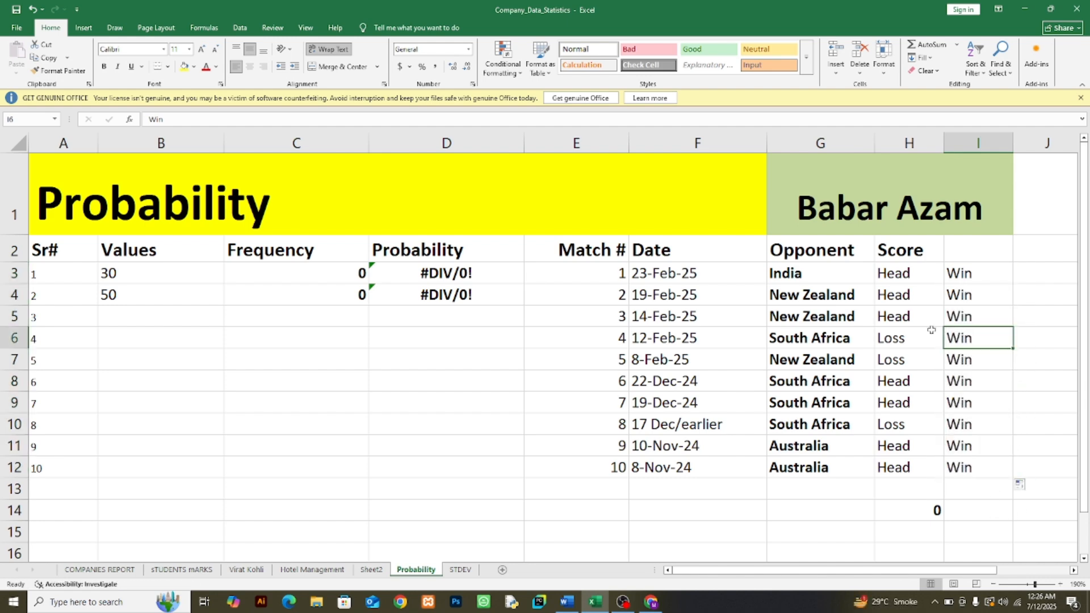
# Step: Compare the outcomes in H3:H6 with the match results beside them in I3:I6, row by row
pyautogui.click(910, 278)
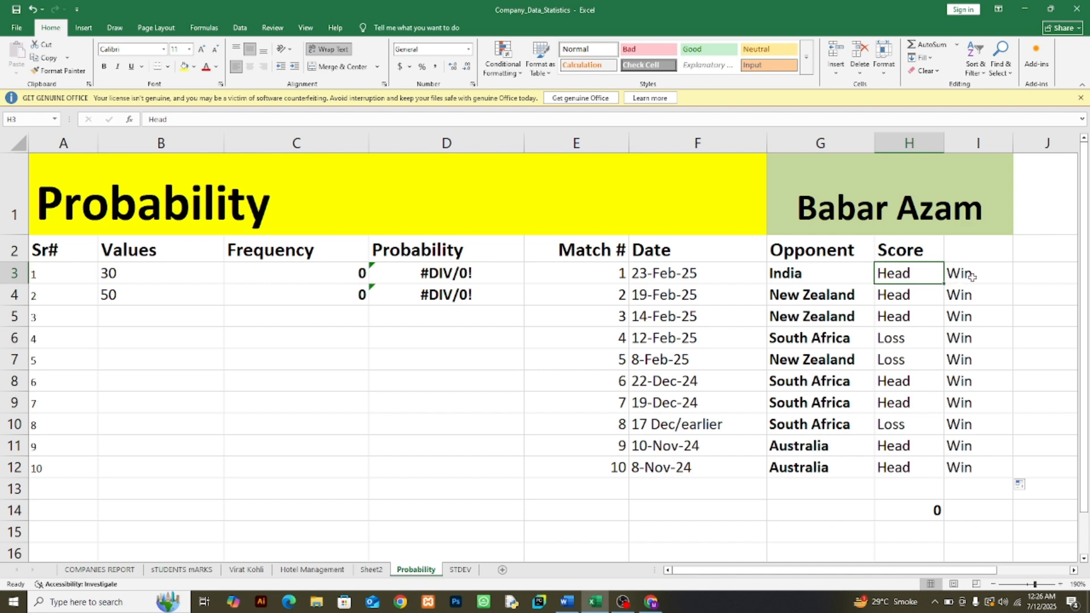
pyautogui.click(955, 276)
pyautogui.click(907, 296)
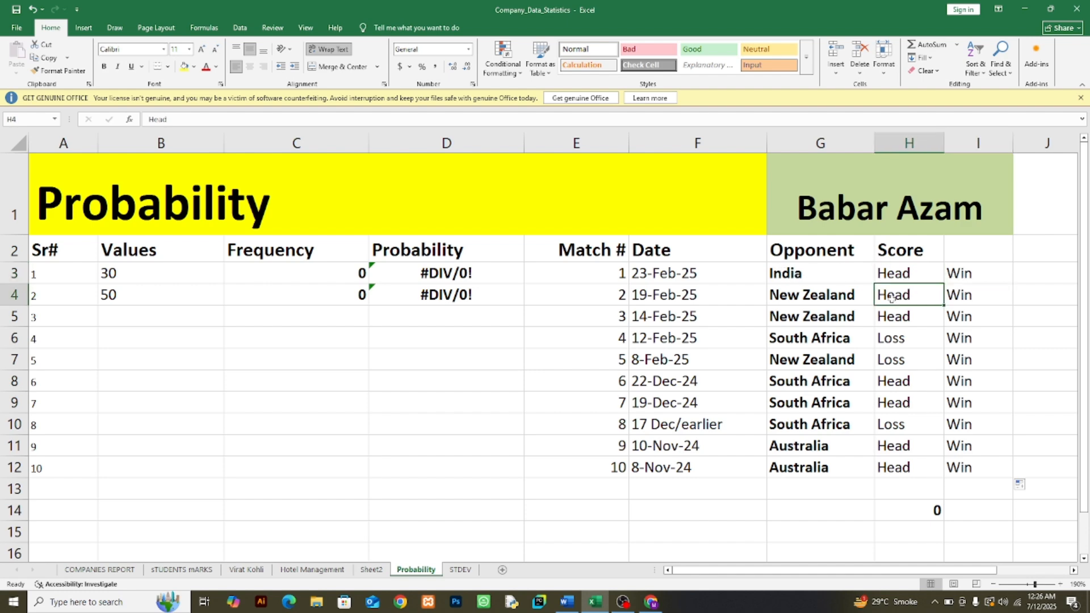
pyautogui.click(971, 296)
pyautogui.click(898, 315)
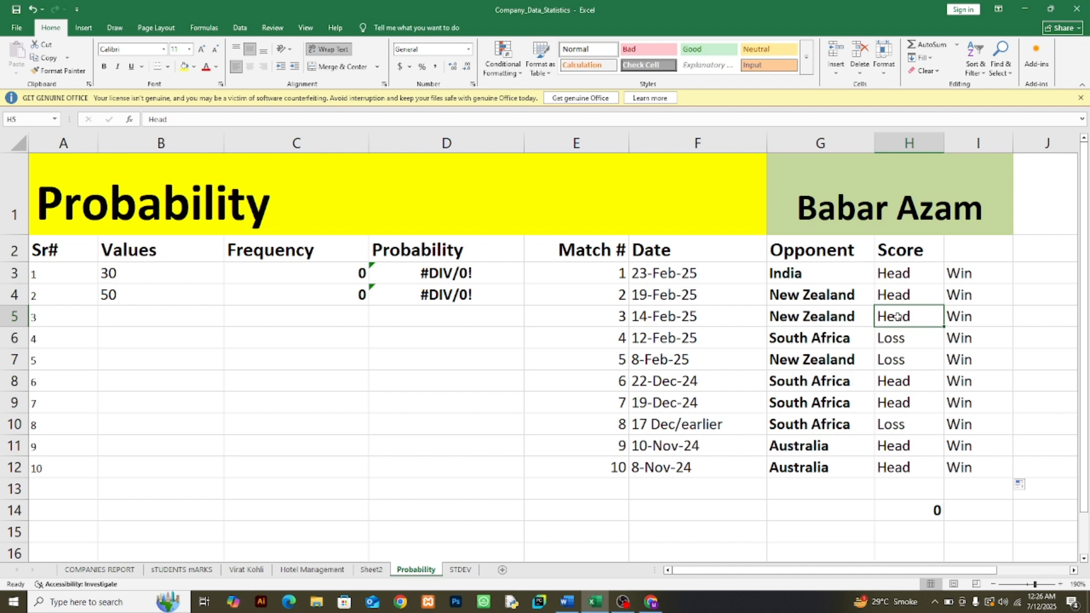
pyautogui.click(975, 324)
pyautogui.click(886, 342)
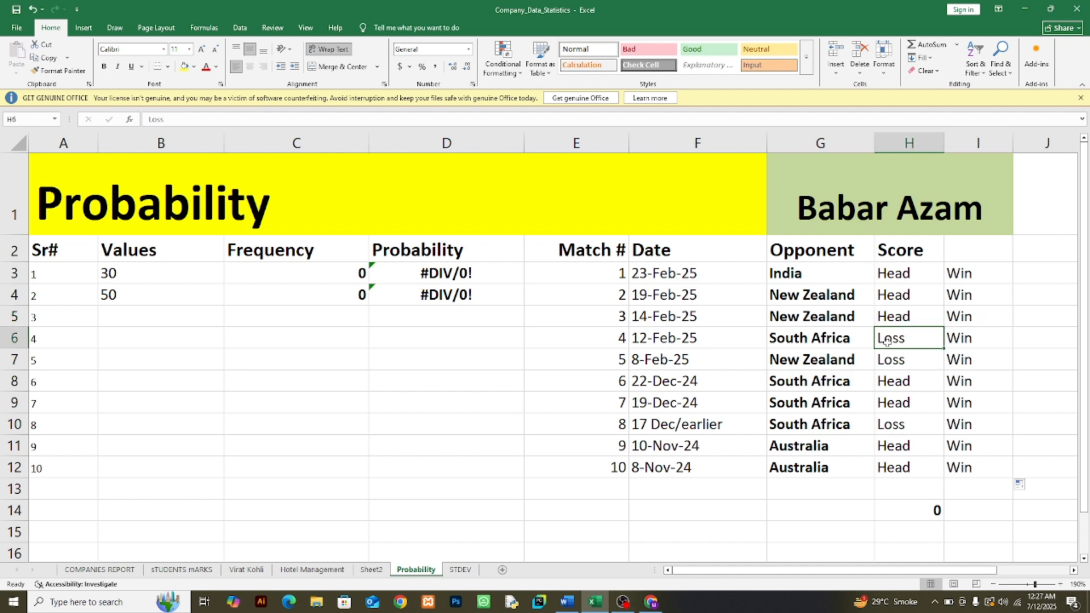
pyautogui.click(961, 342)
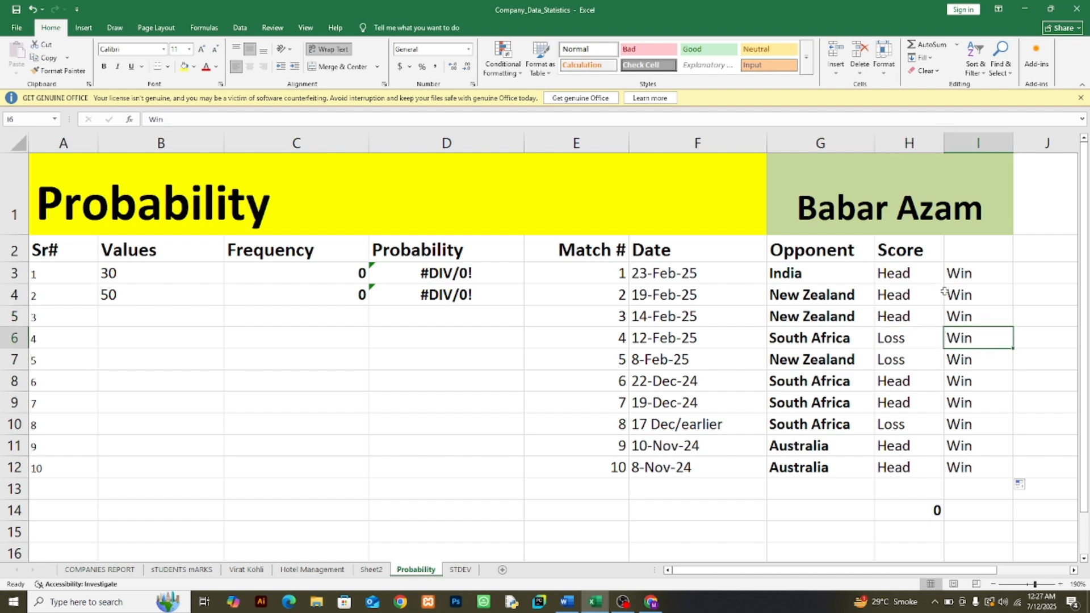
# Step: Enter the column header Match Result in I2
pyautogui.click(958, 258)
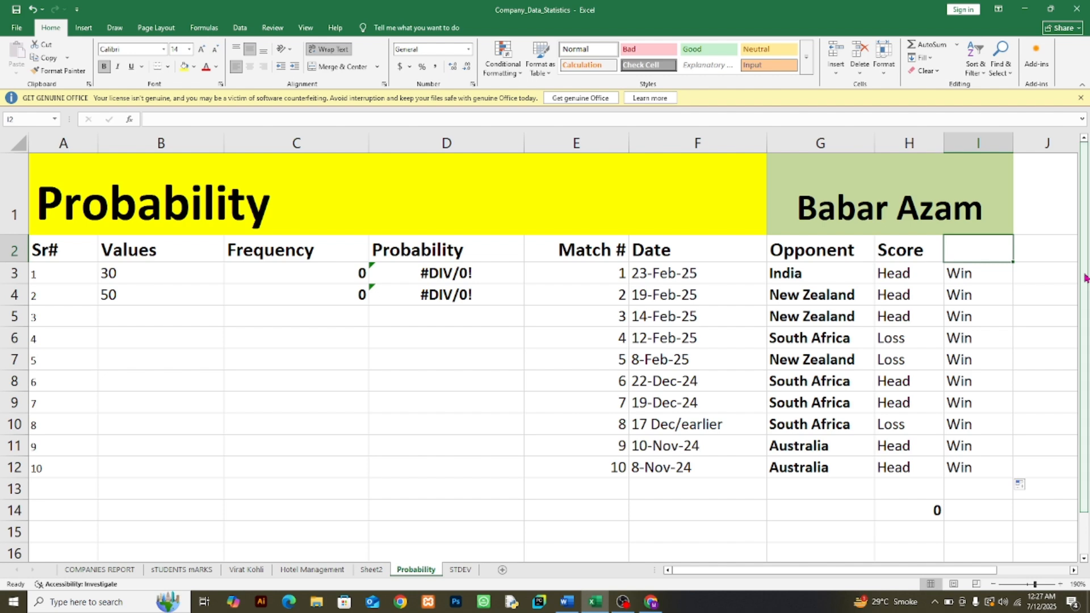
pyautogui.write('Match ')
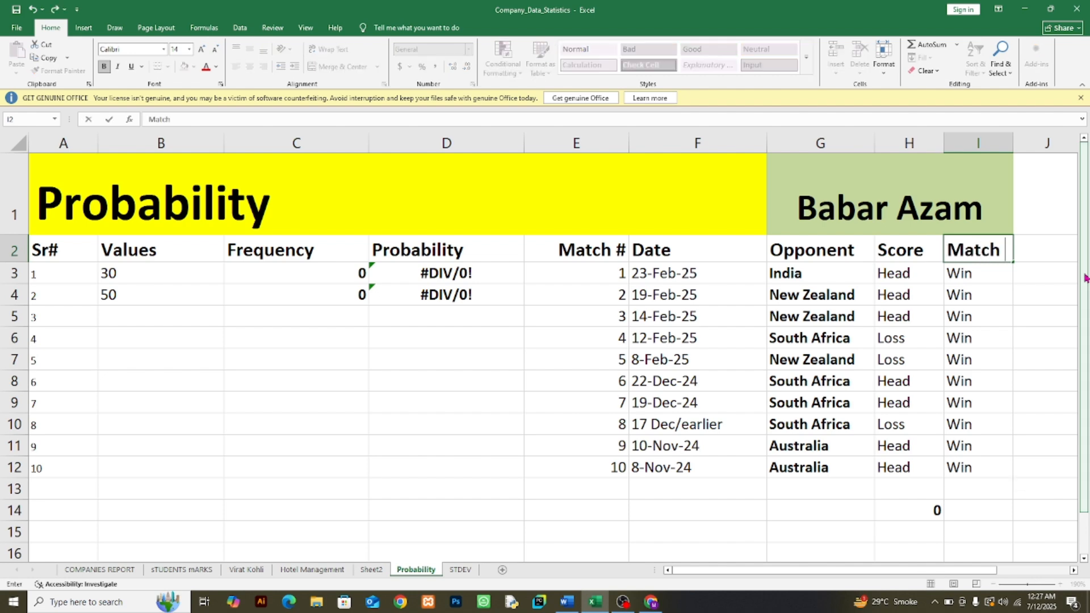
pyautogui.write('Result')
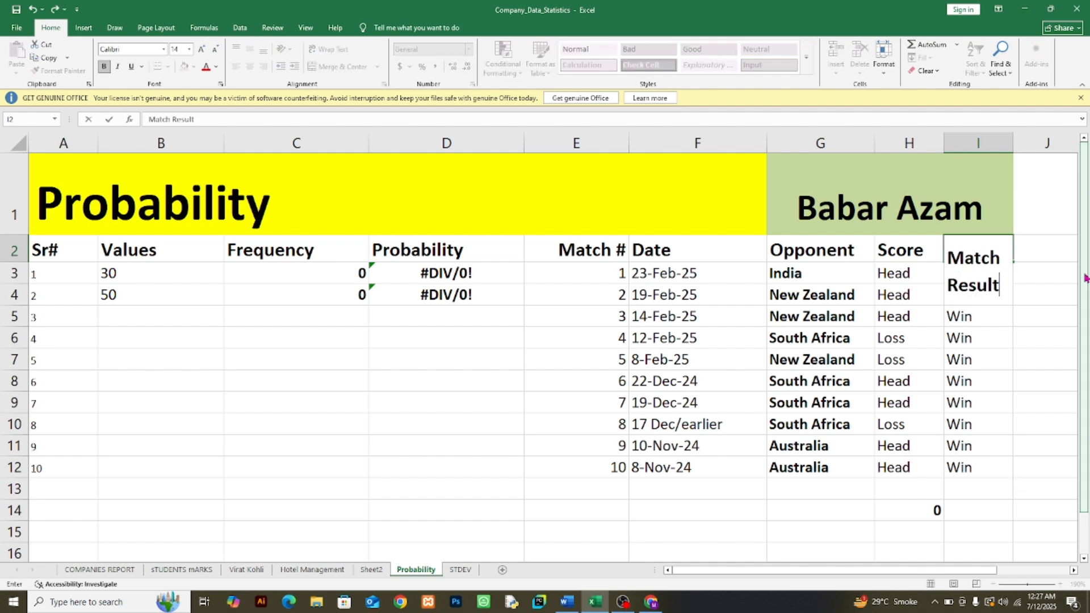
pyautogui.click(1008, 303)
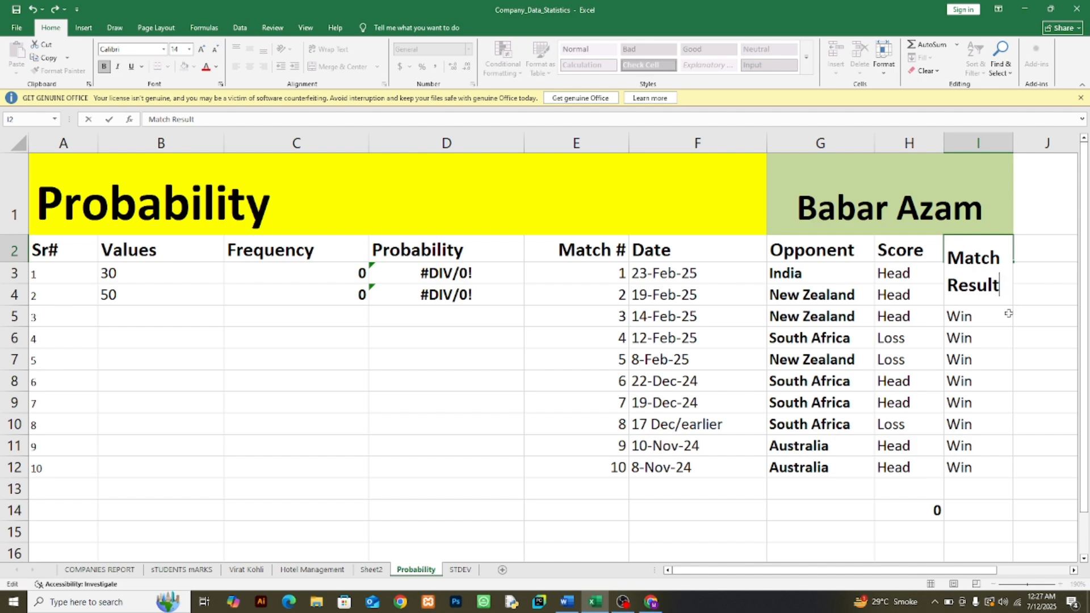
pyautogui.click(1009, 333)
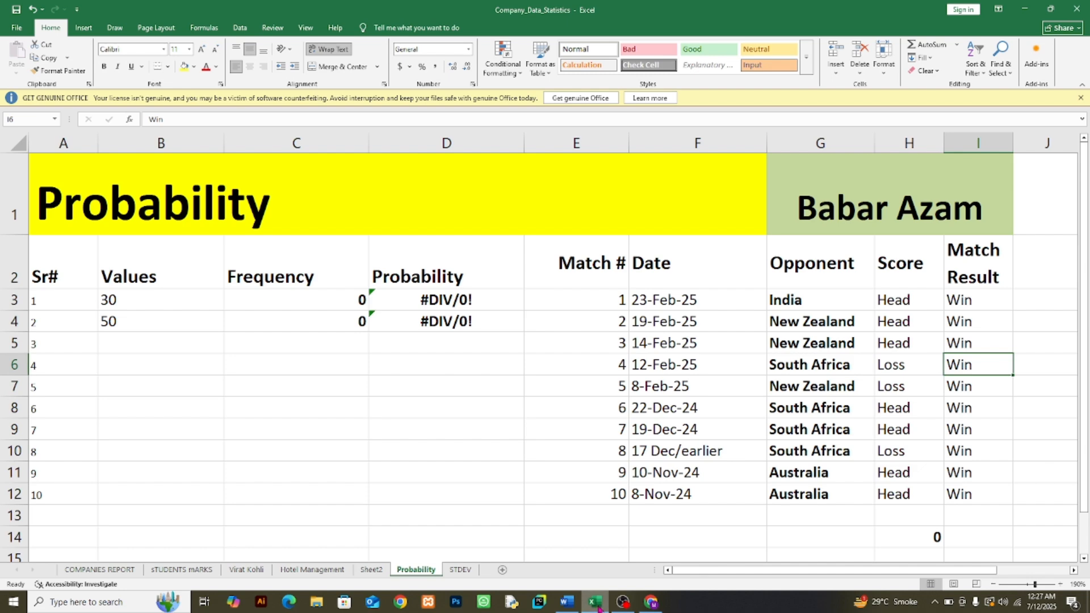
# Step: Switch to the Word document and review the coin-flipping example and the probability formula
pyautogui.click(566, 601)
pyautogui.scroll(3, 467, 382)
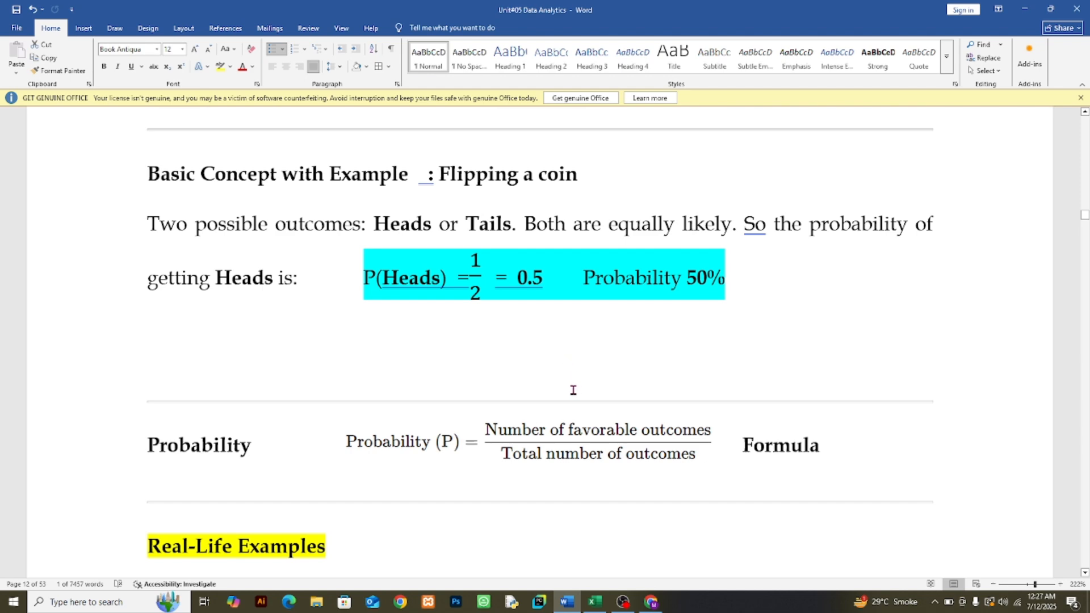
pyautogui.scroll(2, 523, 392)
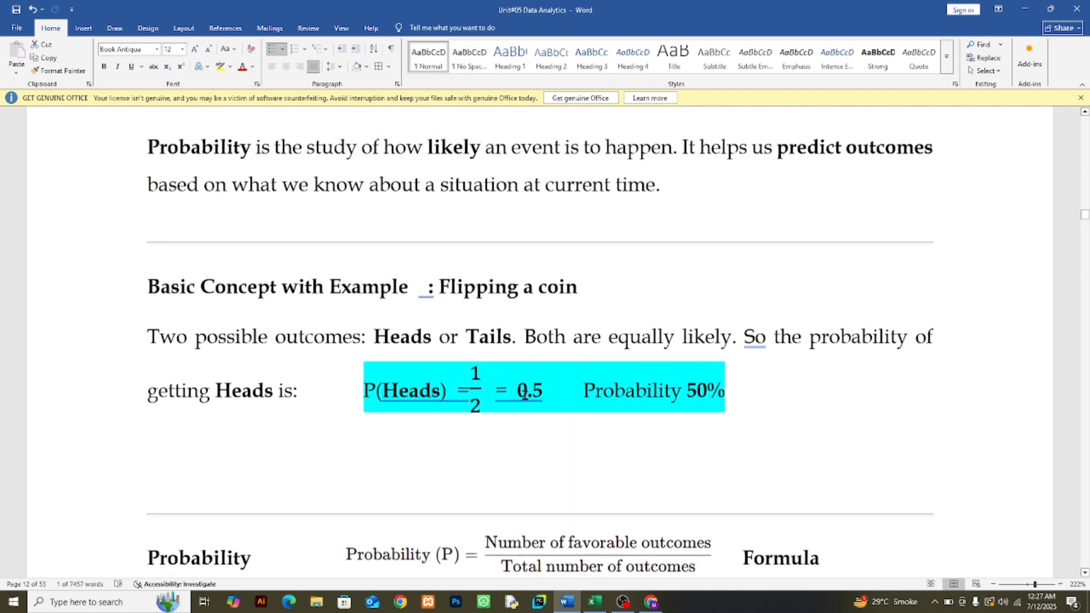
pyautogui.scroll(3, 523, 391)
pyautogui.scroll(-4, 524, 394)
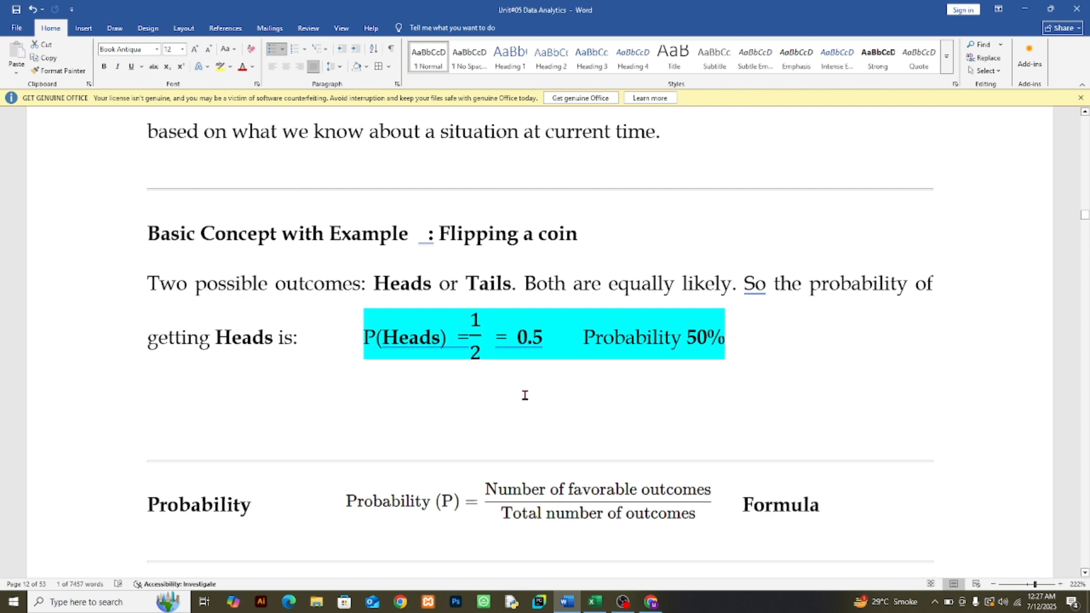
pyautogui.scroll(-2, 524, 395)
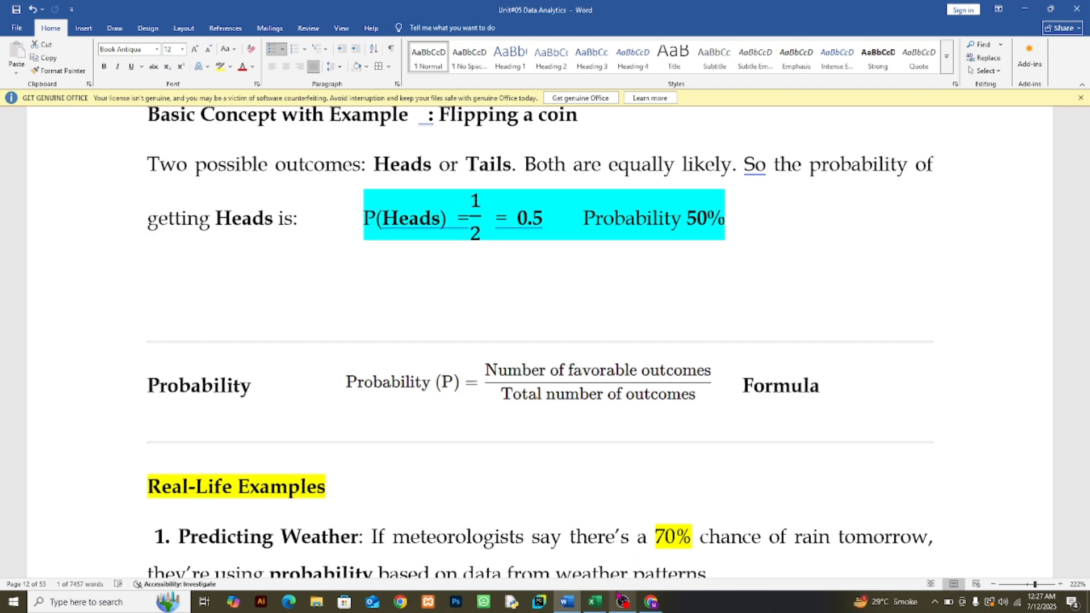
# Step: Return to the Excel workbook and go through the Head entries in H3:H12
pyautogui.click(595, 602)
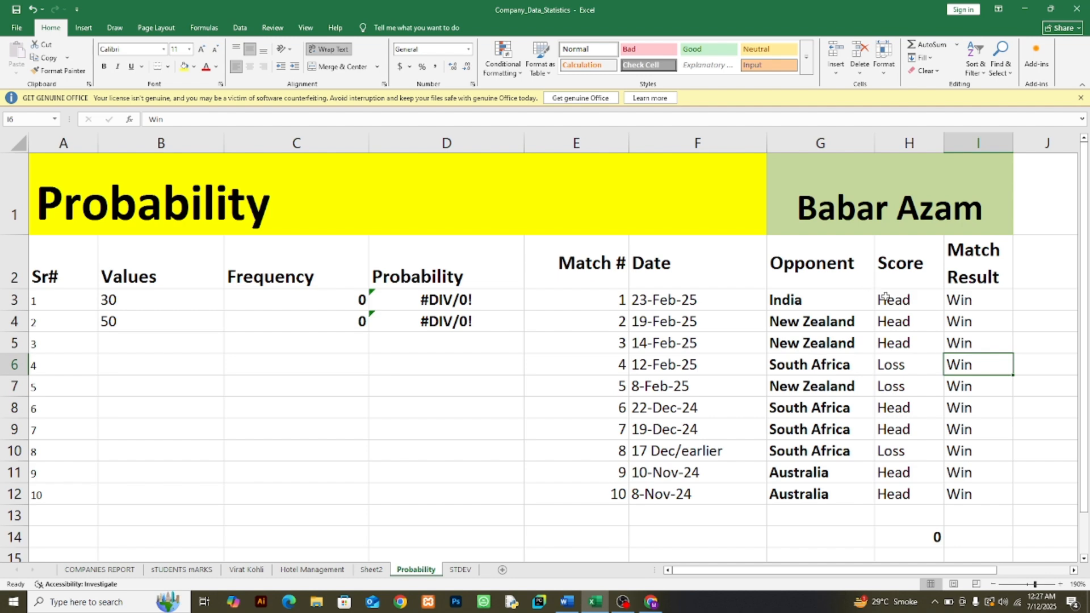
pyautogui.moveTo(902, 299); pyautogui.dragTo(918, 489)
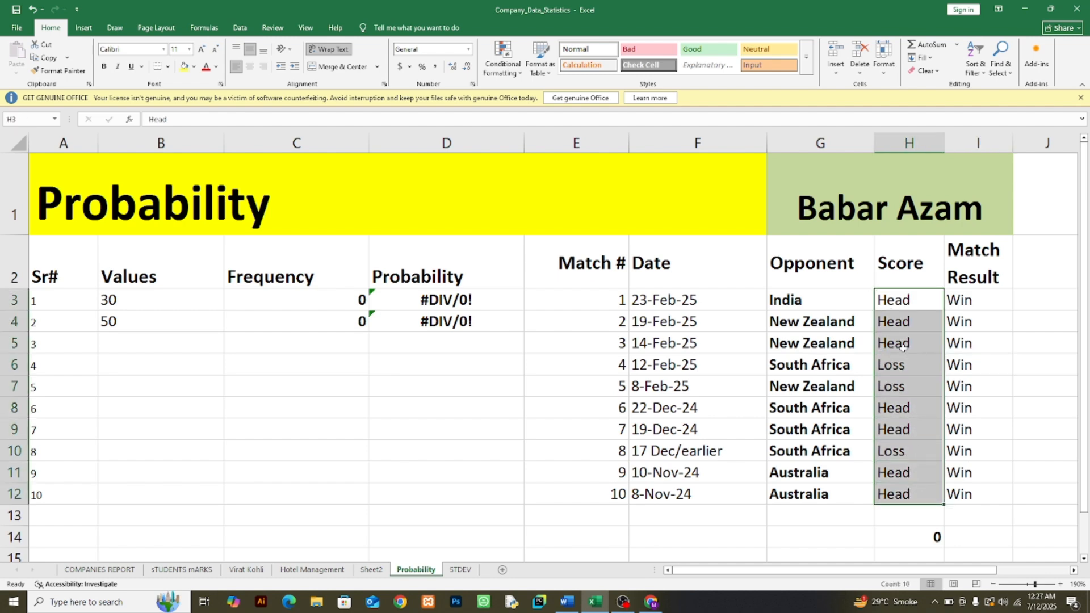
pyautogui.click(901, 302)
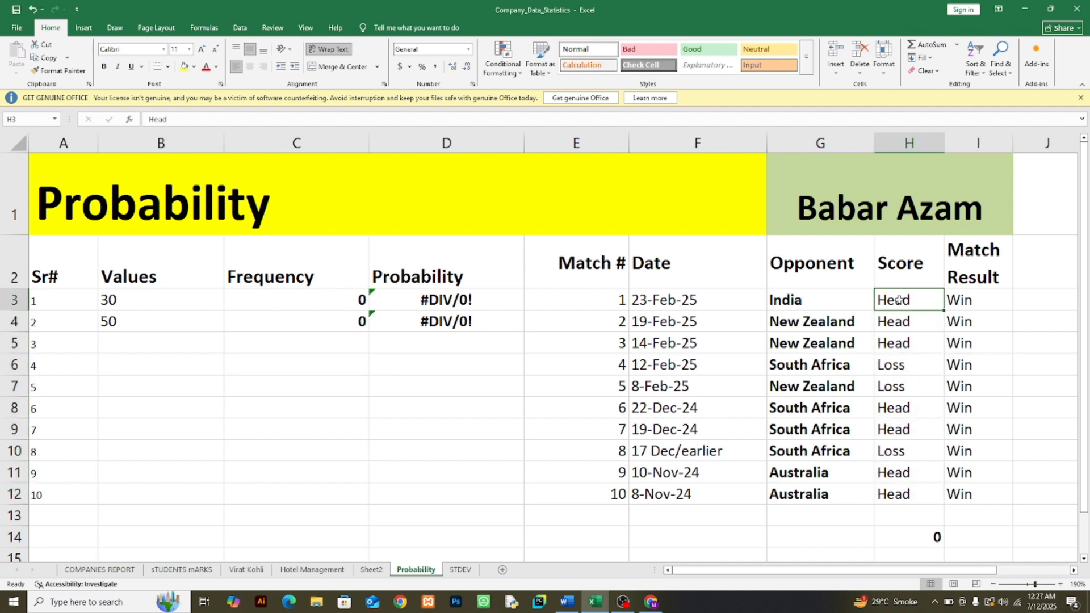
pyautogui.moveTo(898, 300); pyautogui.dragTo(902, 343)
pyautogui.click(904, 408)
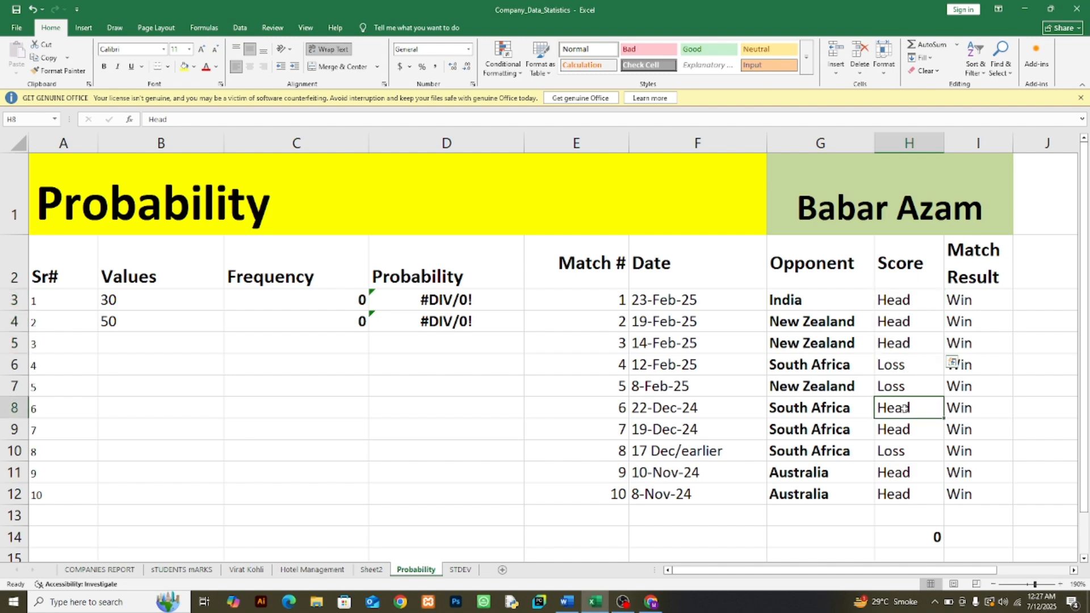
pyautogui.click(908, 432)
pyautogui.click(883, 471)
pyautogui.click(888, 492)
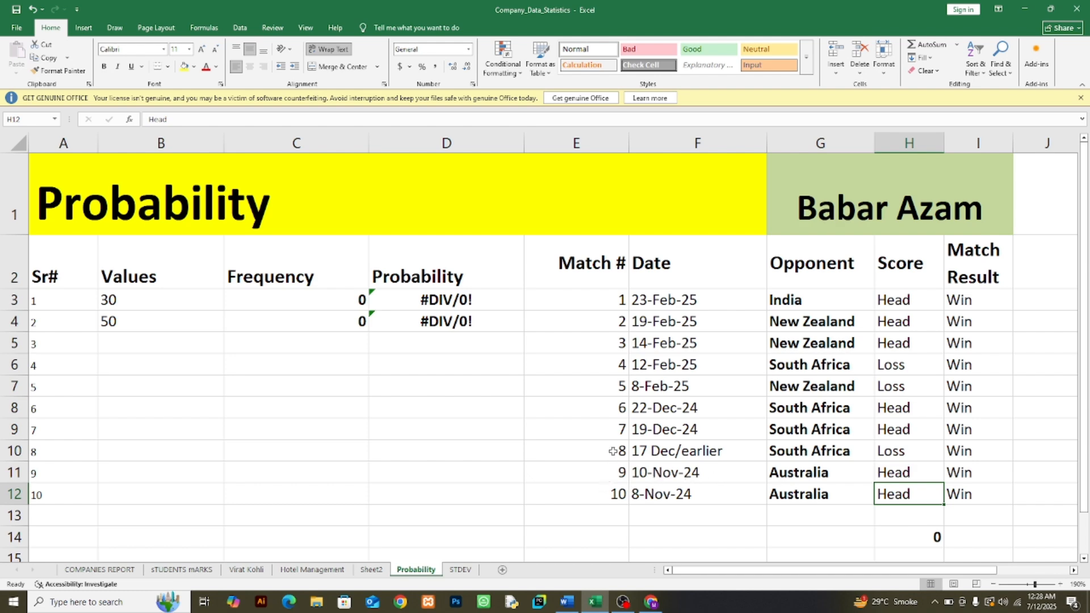
# Step: Clear the data of matches 8 to 10 in E10:I12
pyautogui.moveTo(613, 450); pyautogui.dragTo(979, 484)
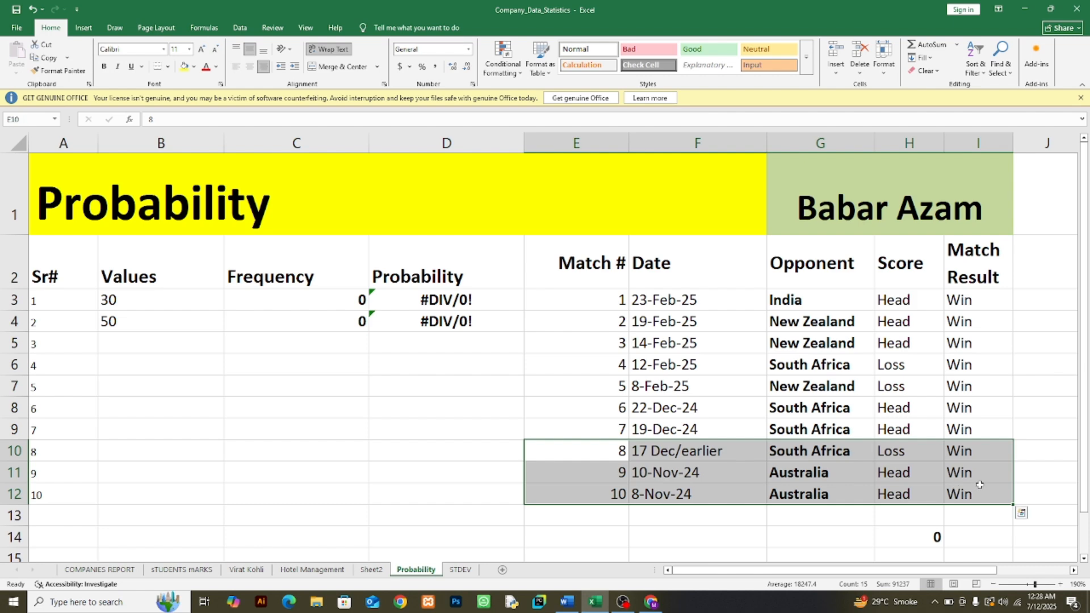
pyautogui.press('Delete')
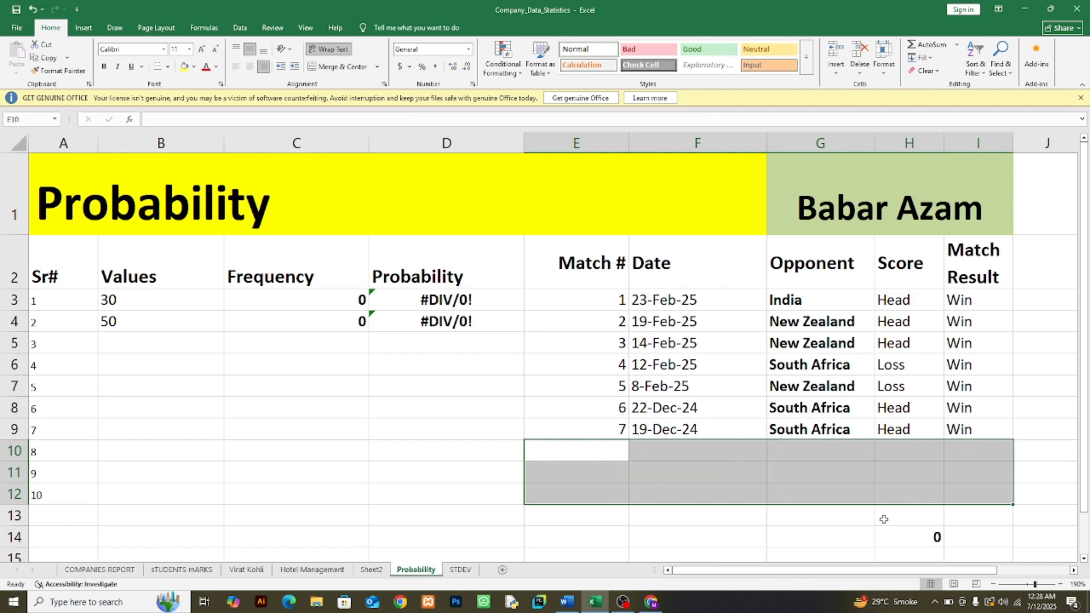
pyautogui.click(709, 372)
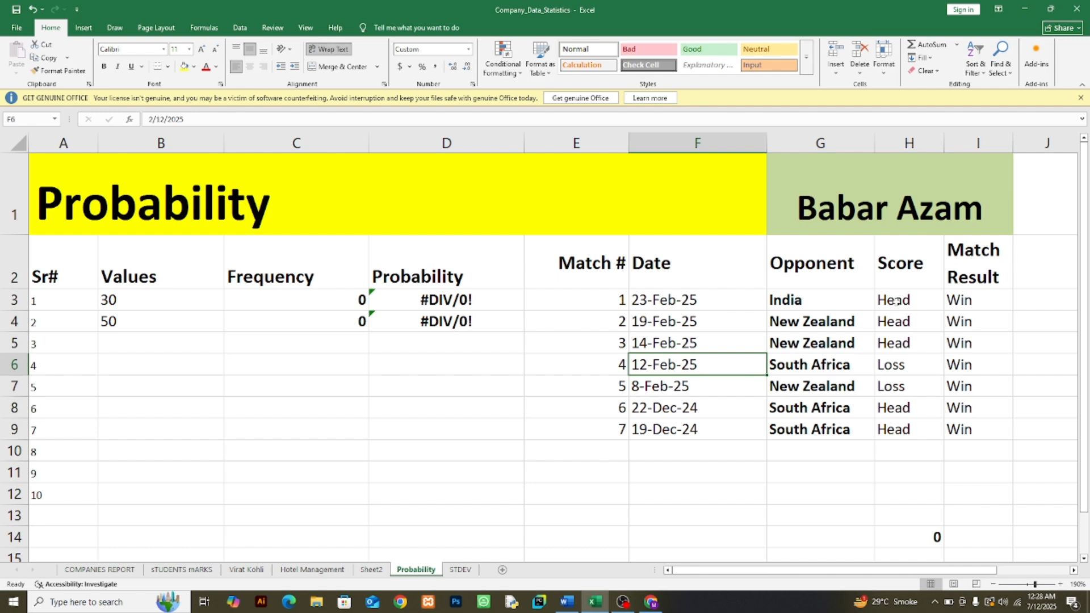
# Step: Examine the outcomes in H3:H9, counting the Head entries in H3:H5 and H8:H9
pyautogui.moveTo(897, 304); pyautogui.dragTo(903, 431)
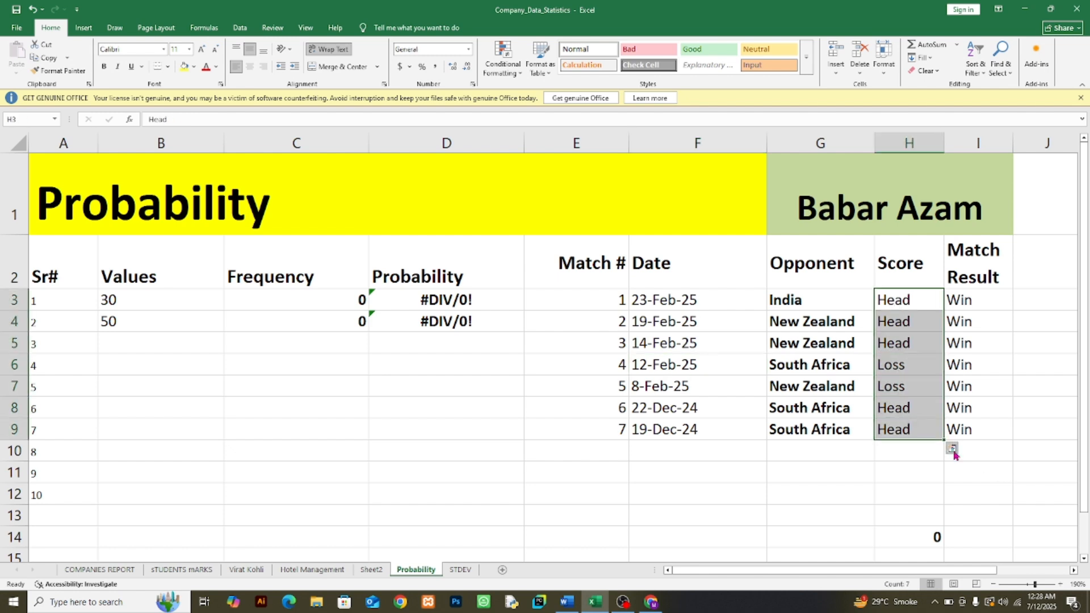
pyautogui.click(908, 325)
pyautogui.moveTo(910, 301); pyautogui.dragTo(915, 349)
pyautogui.moveTo(896, 407); pyautogui.dragTo(899, 427)
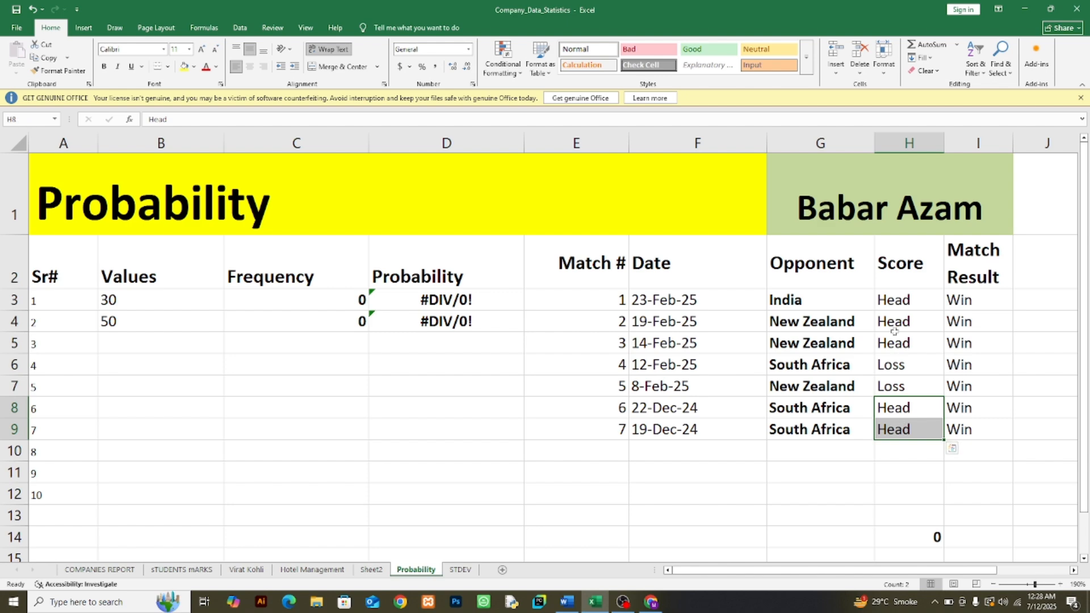
pyautogui.moveTo(903, 305); pyautogui.dragTo(905, 348)
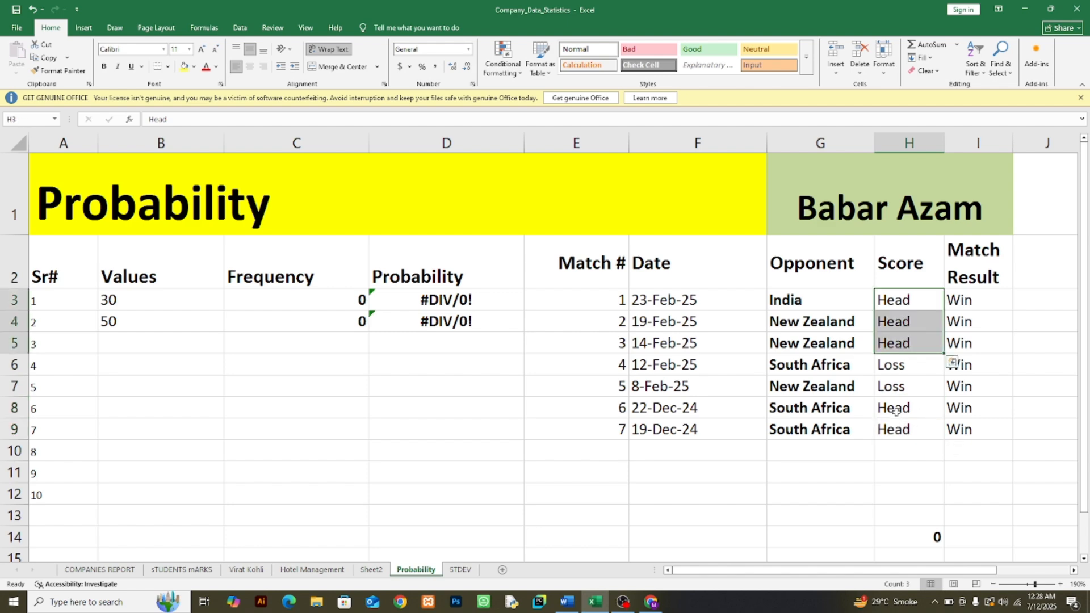
pyautogui.moveTo(896, 409); pyautogui.dragTo(897, 424)
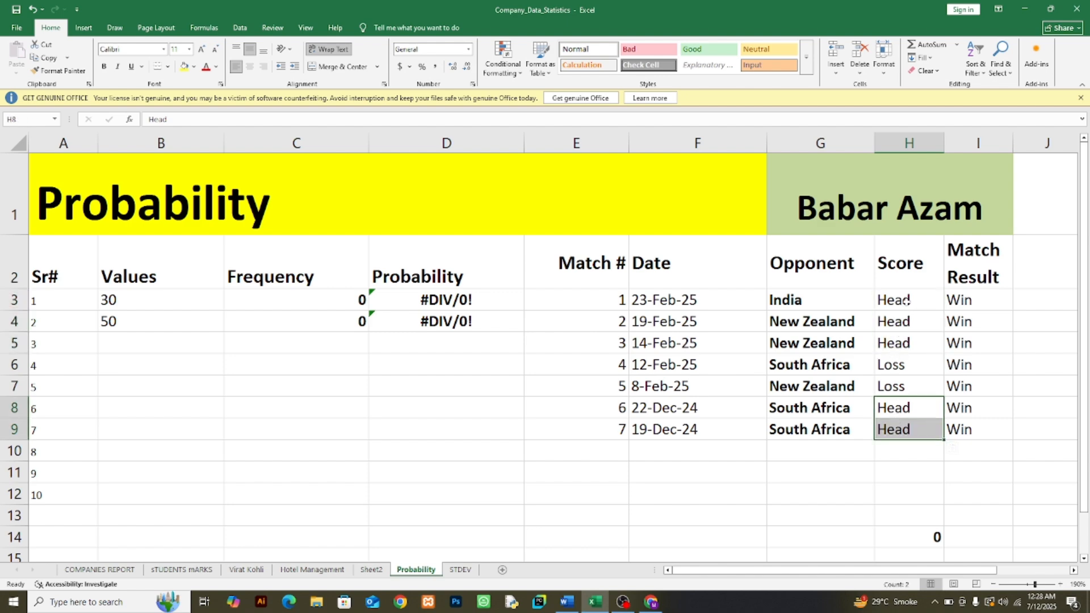
pyautogui.moveTo(905, 301); pyautogui.dragTo(908, 337)
pyautogui.moveTo(889, 404); pyautogui.dragTo(894, 425)
# Step: Rename the Score header in H2 to Toss
pyautogui.click(901, 276)
pyautogui.write('Toss')
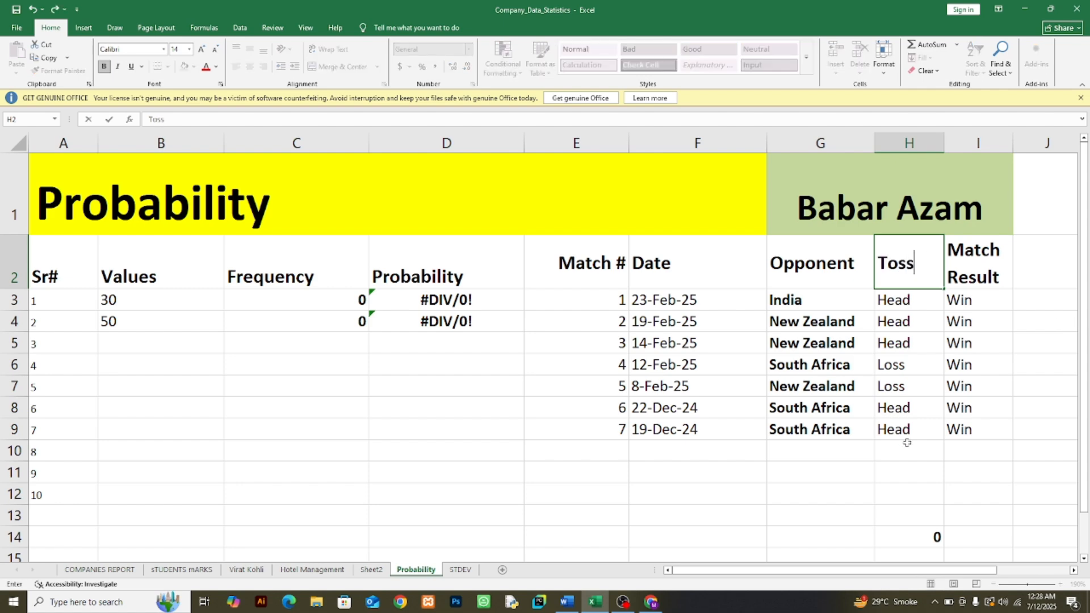
pyautogui.click(911, 466)
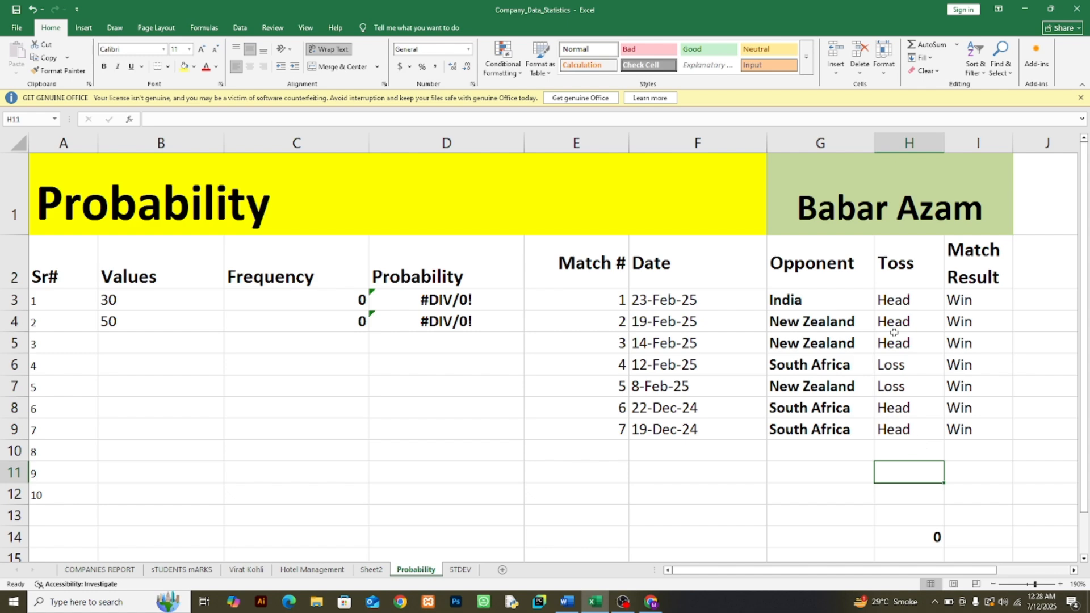
# Step: Copy the toss outcomes in H3:H9 into the Values column starting at B3
pyautogui.moveTo(895, 301); pyautogui.dragTo(913, 429)
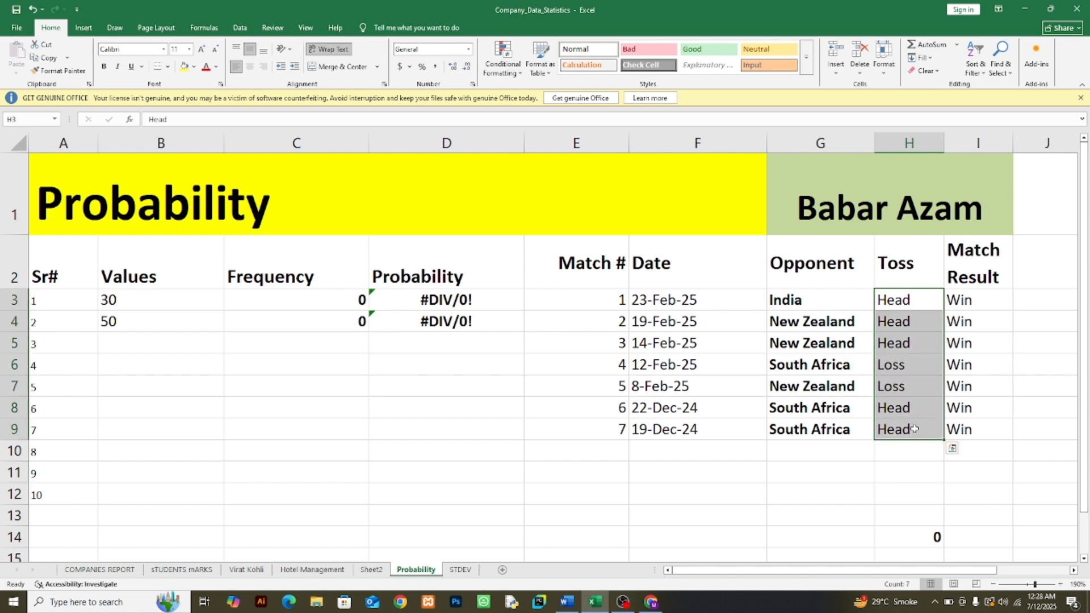
pyautogui.hotkey('ctrl', 'c')
pyautogui.click(134, 295)
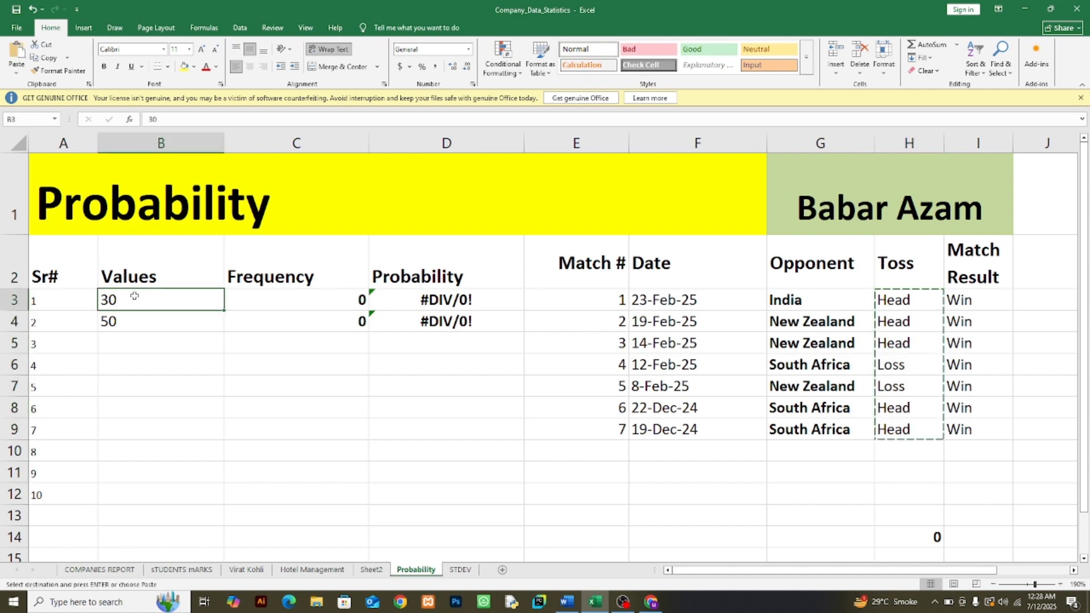
pyautogui.hotkey('ctrl', 'v')
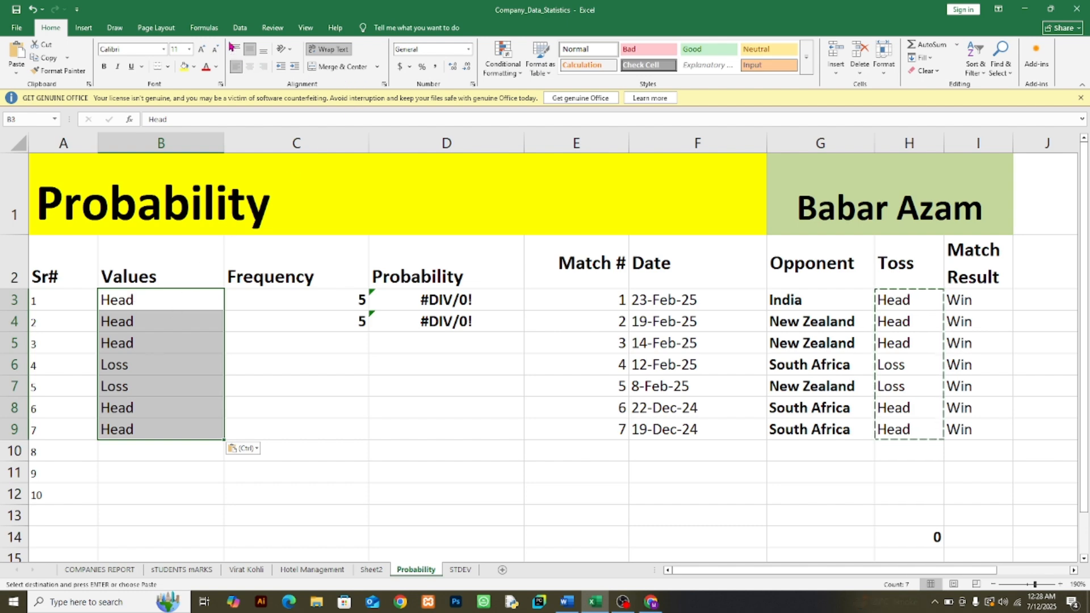
# Step: Remove the duplicates from B3:B9, continuing with the current selection only
pyautogui.click(239, 27)
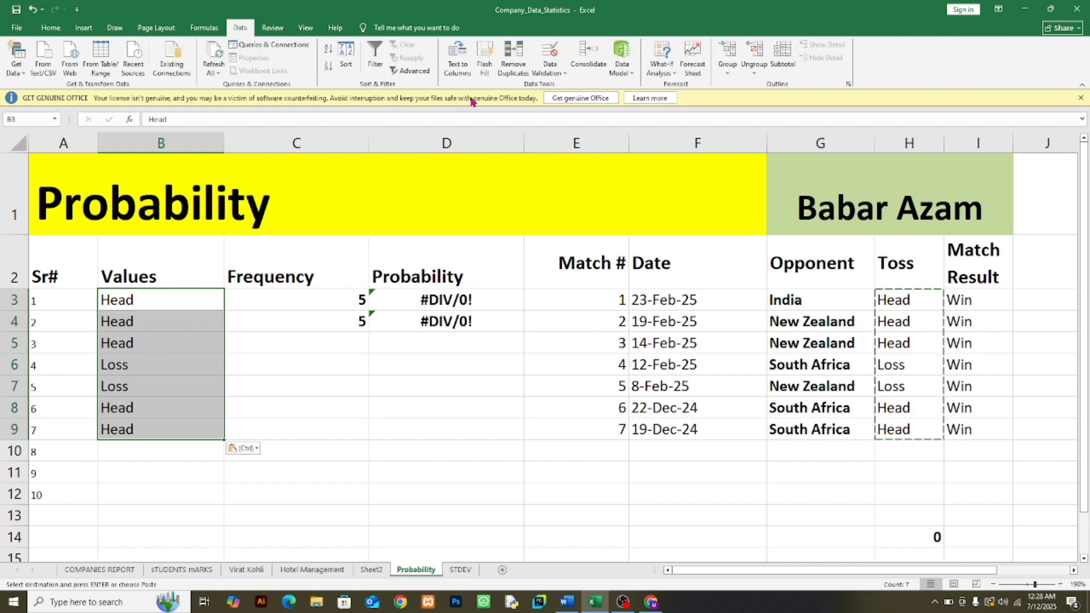
pyautogui.click(513, 60)
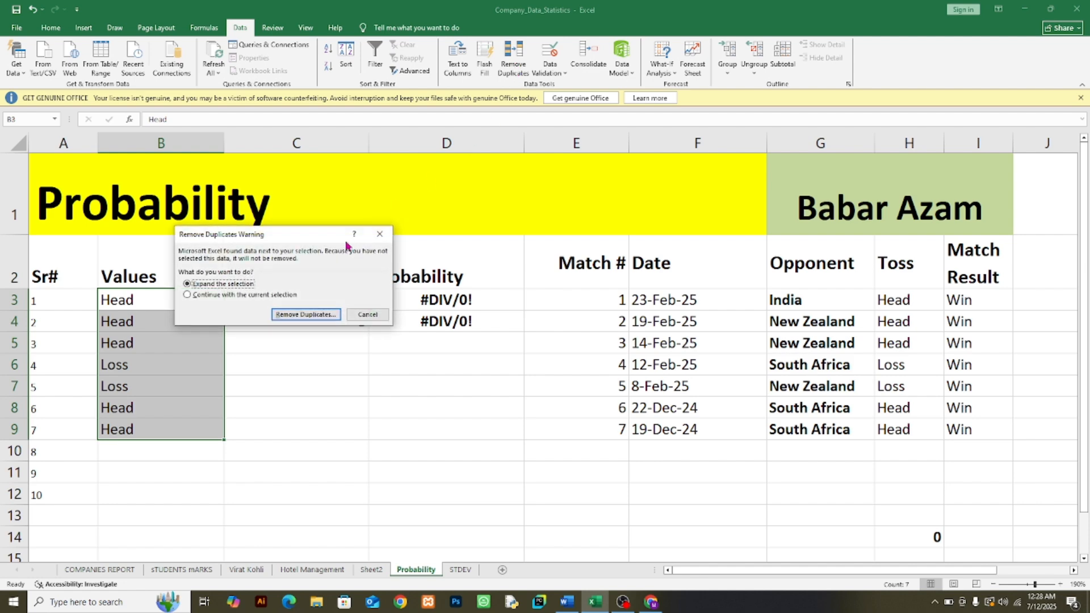
pyautogui.click(209, 294)
pyautogui.click(287, 315)
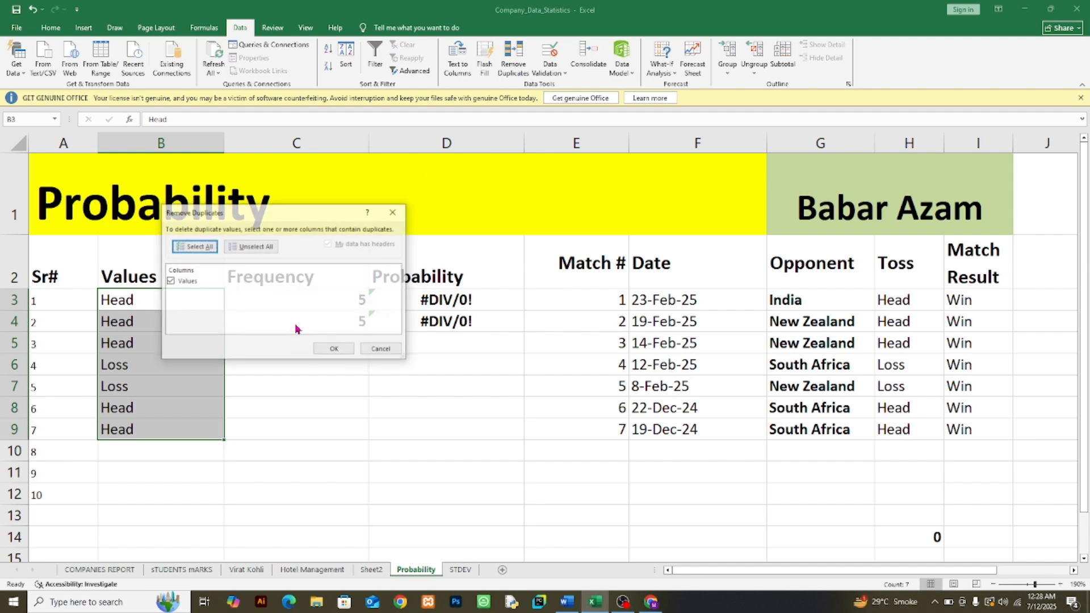
pyautogui.click(332, 348)
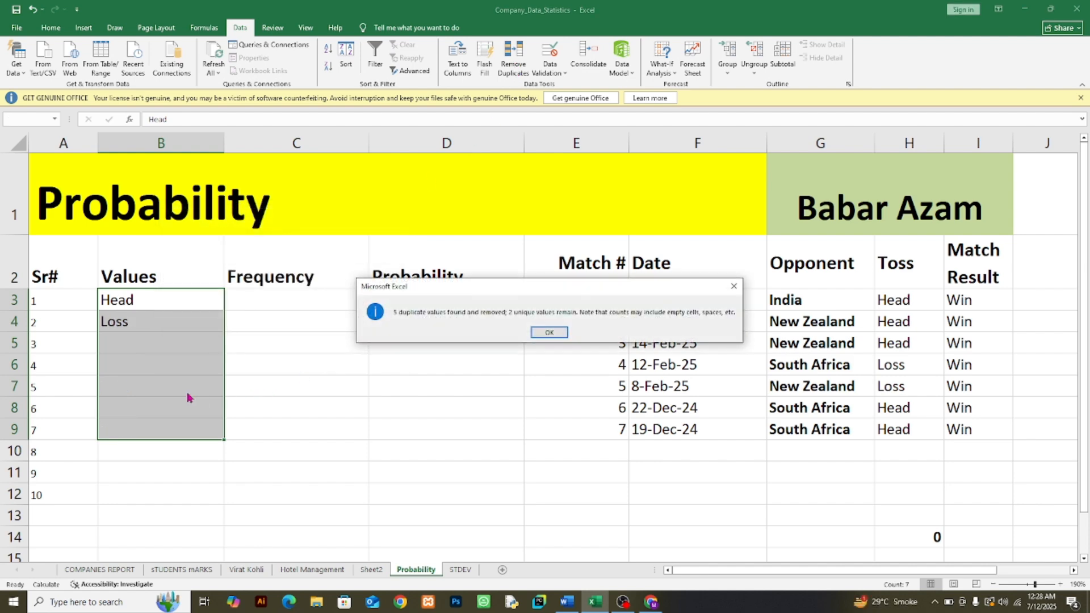
pyautogui.click(548, 332)
pyautogui.click(130, 338)
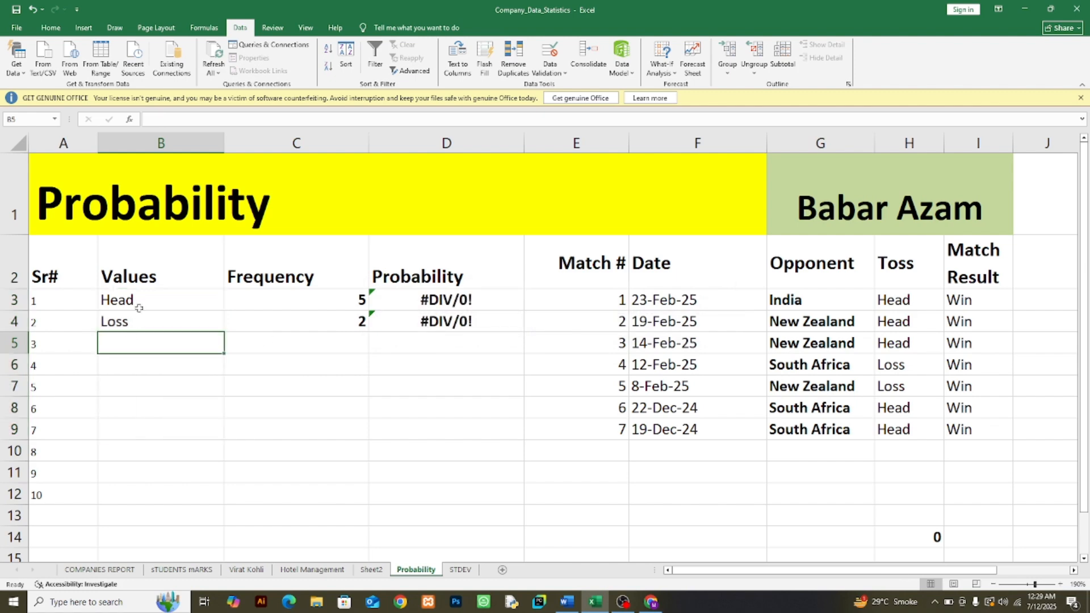
# Step: Replace Loss with Tail in the toss cells H6 and H7 and in the Values cell B4
pyautogui.click(907, 366)
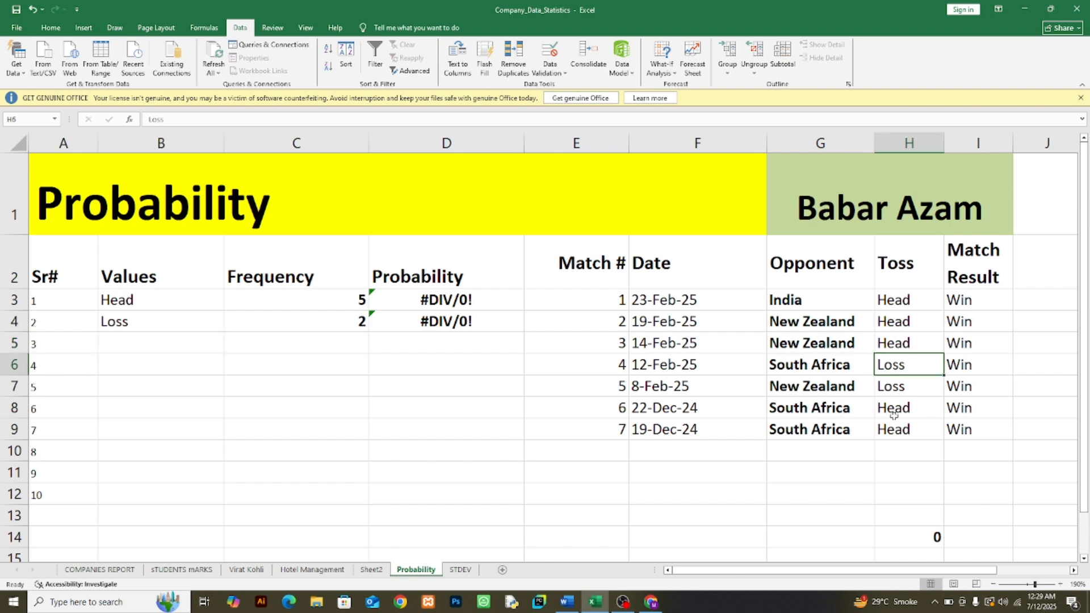
pyautogui.write('Tai')
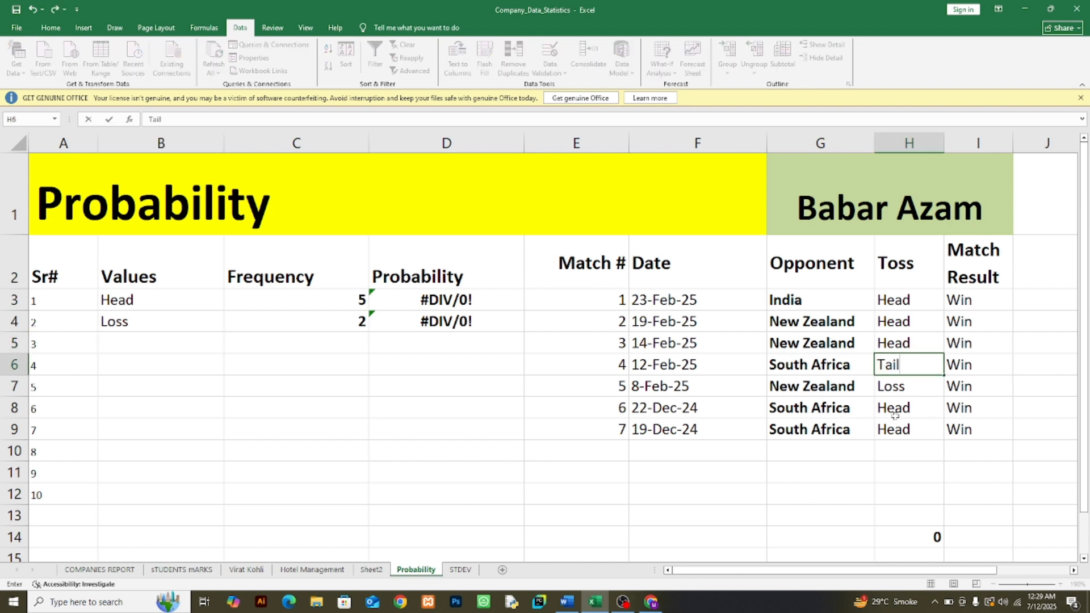
pyautogui.write('l')
pyautogui.click(905, 391)
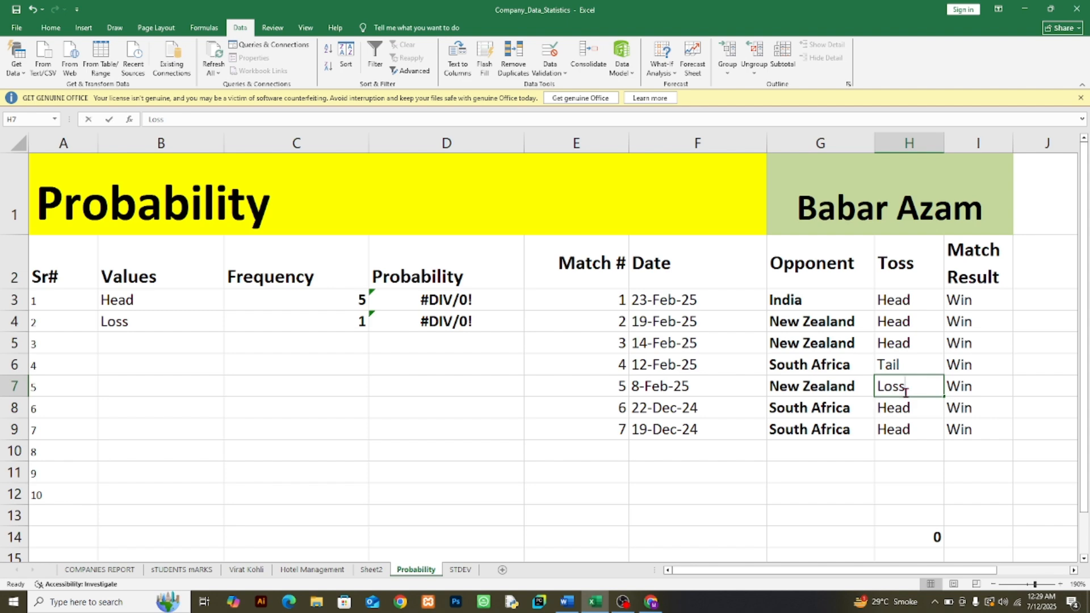
pyautogui.write('Tail')
pyautogui.click(908, 454)
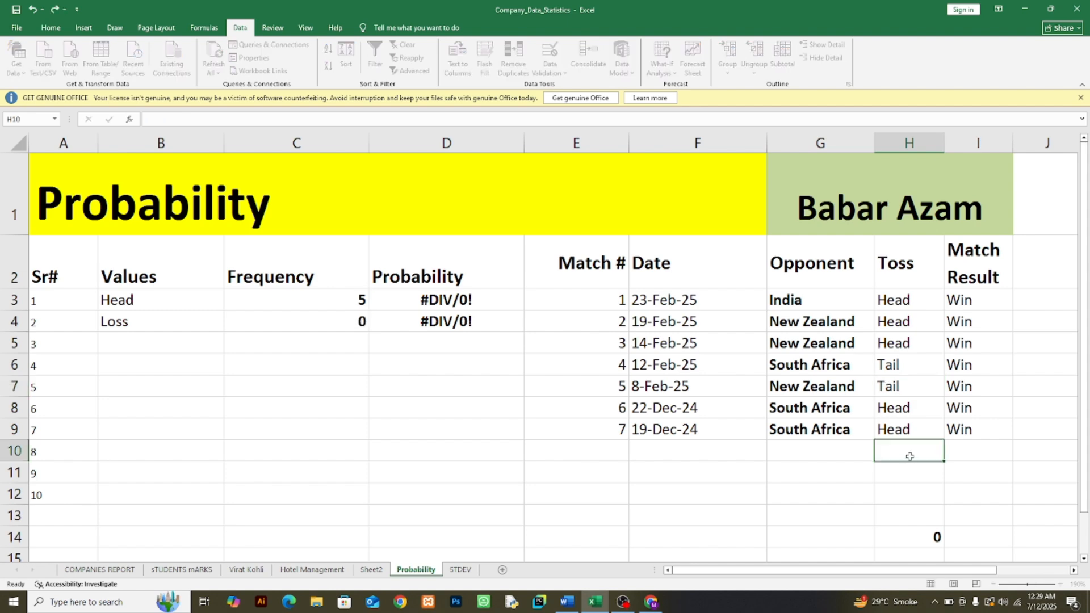
pyautogui.click(142, 327)
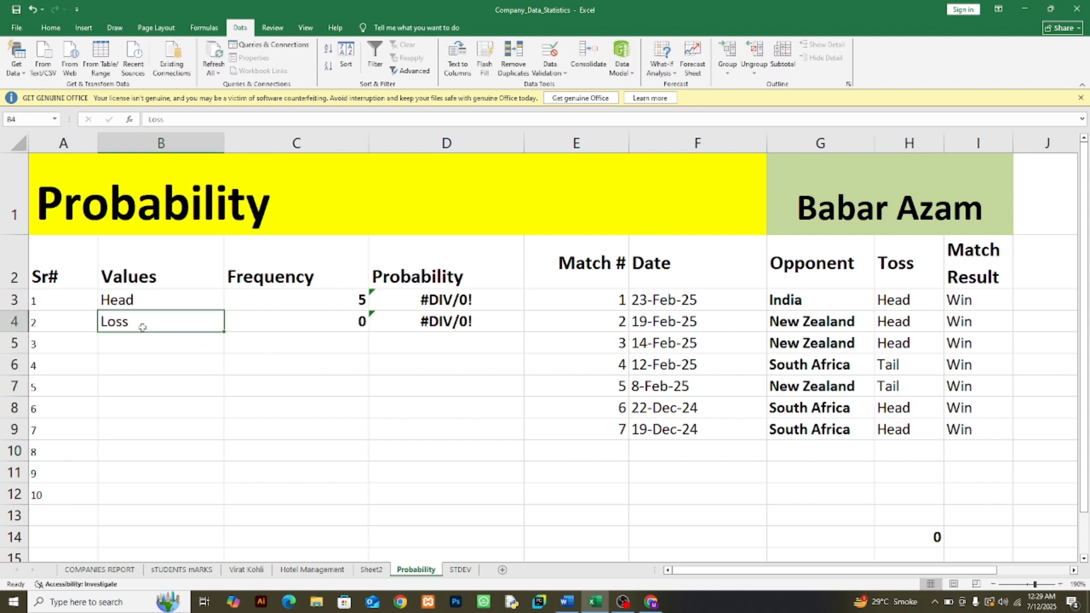
pyautogui.write('Tail')
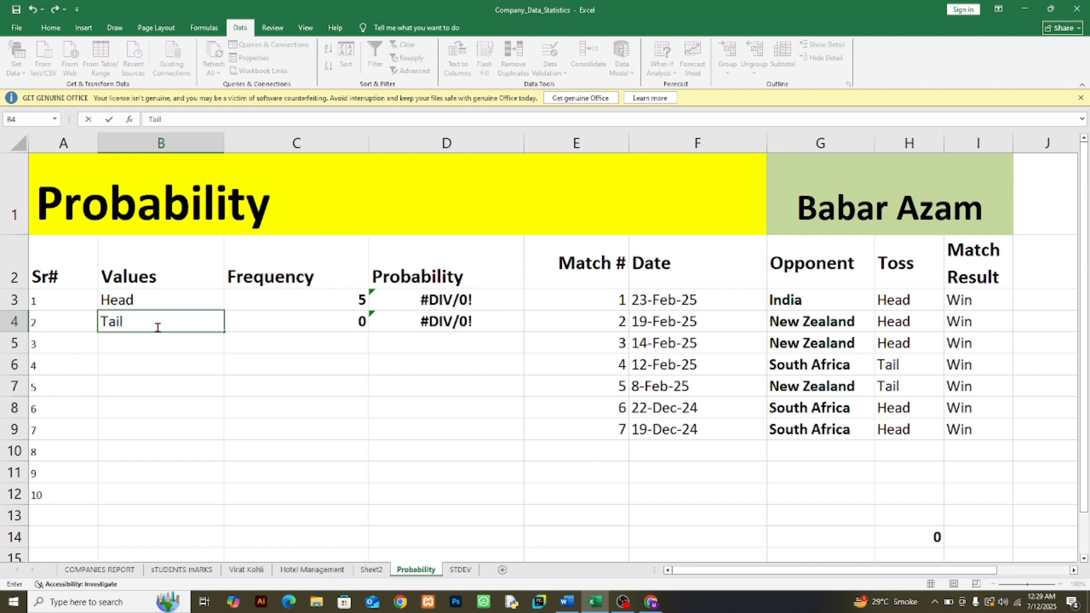
pyautogui.click(362, 370)
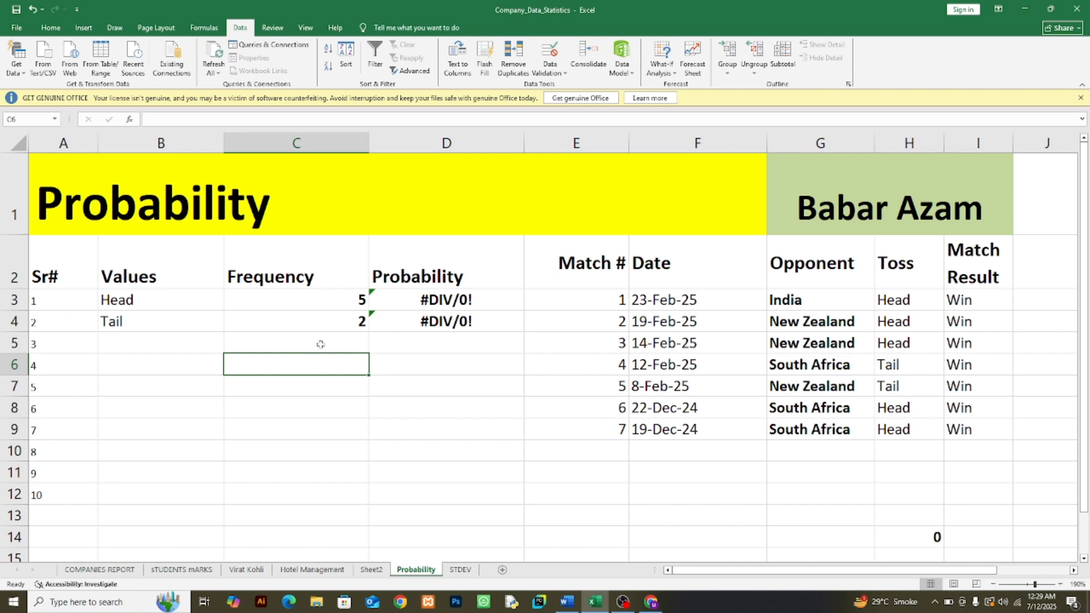
# Step: Change the probability formula in D3 to =C3/COUNTA($H$3:$H$12) and fill it down to D4
pyautogui.click(339, 304)
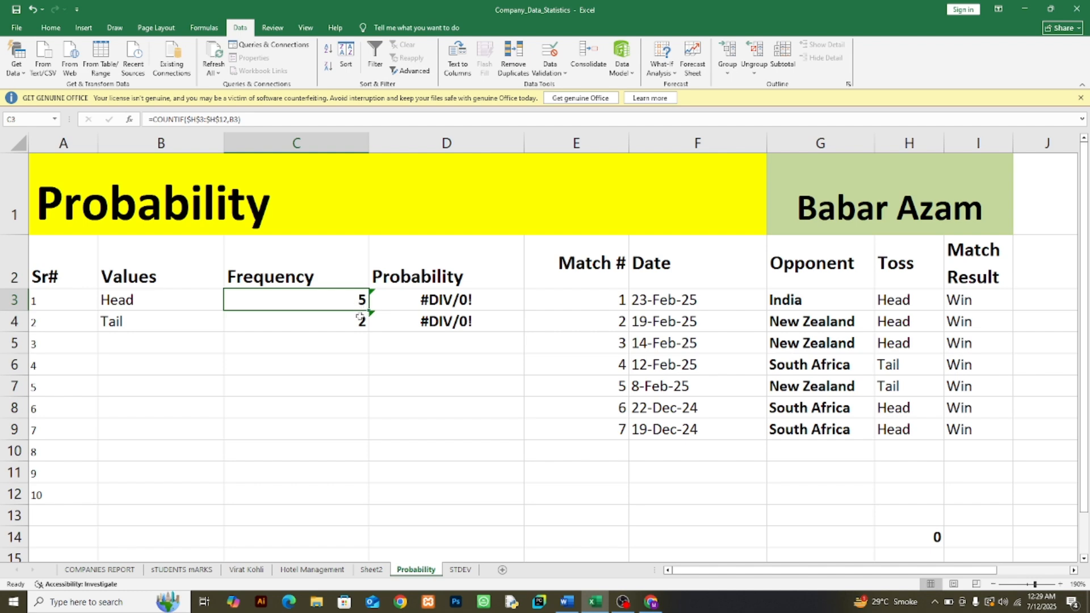
pyautogui.click(352, 327)
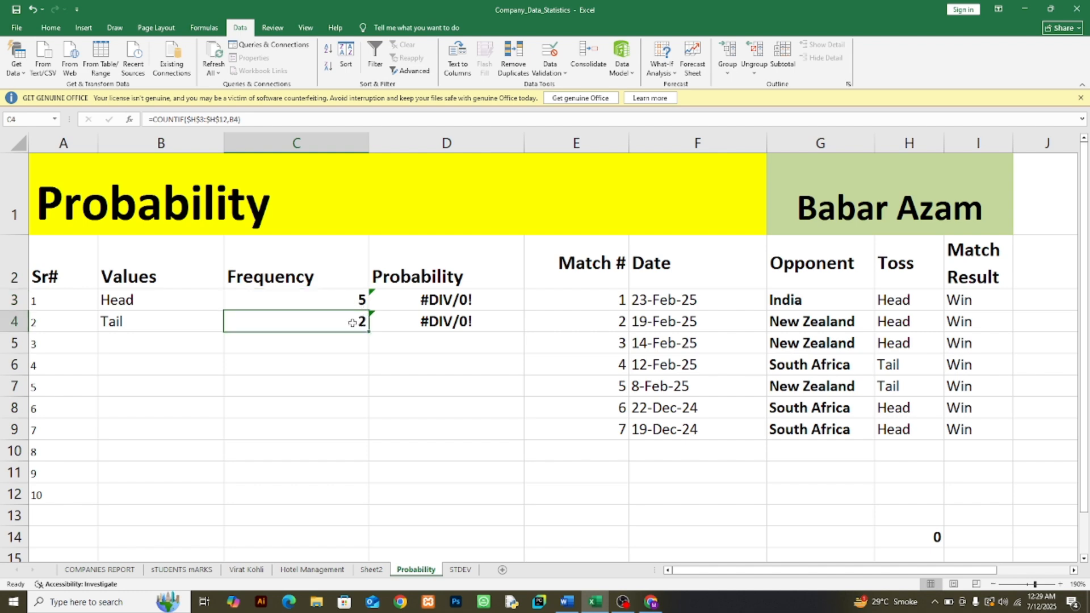
pyautogui.click(448, 302)
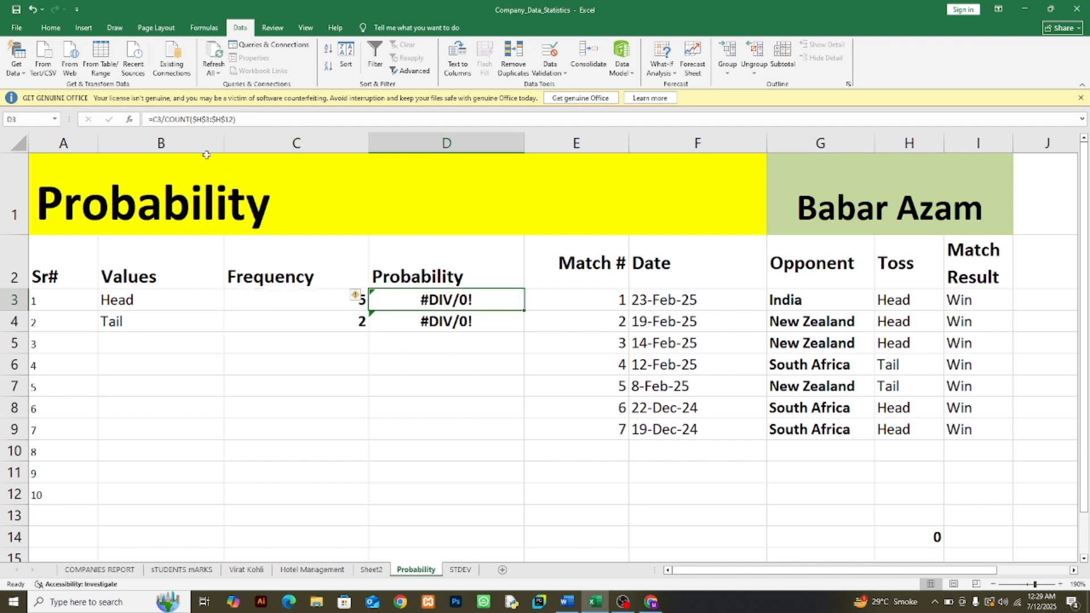
pyautogui.click(190, 119)
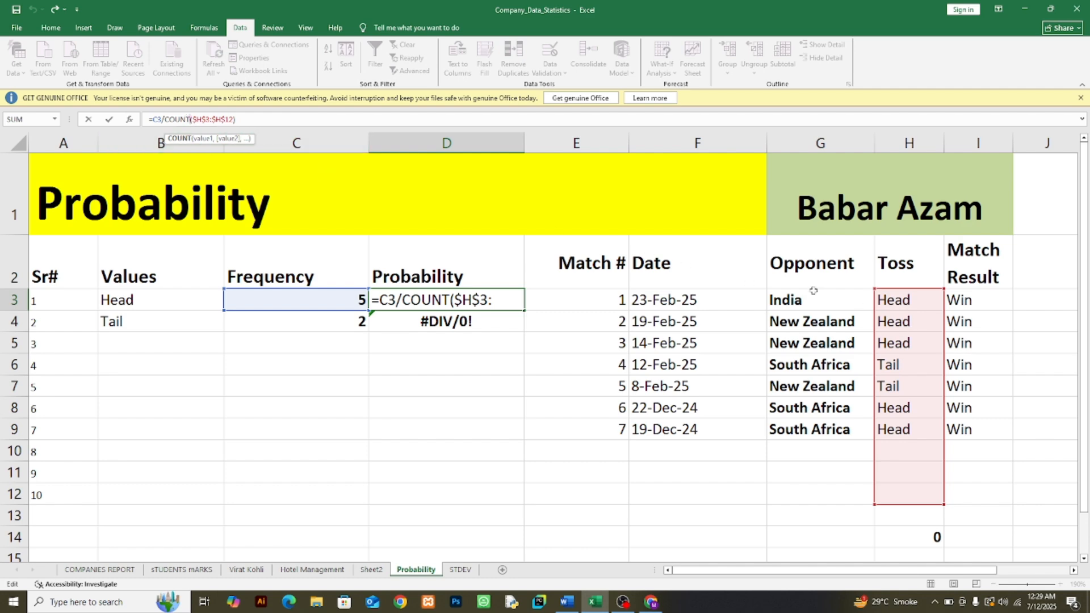
pyautogui.write('A')
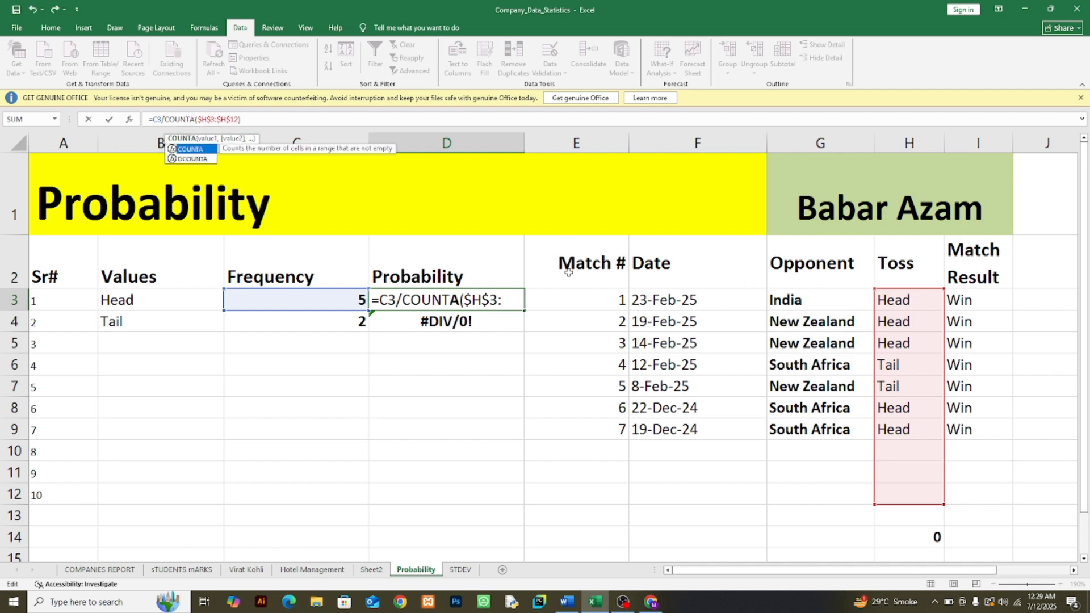
pyautogui.press('Return')
pyautogui.click(506, 304)
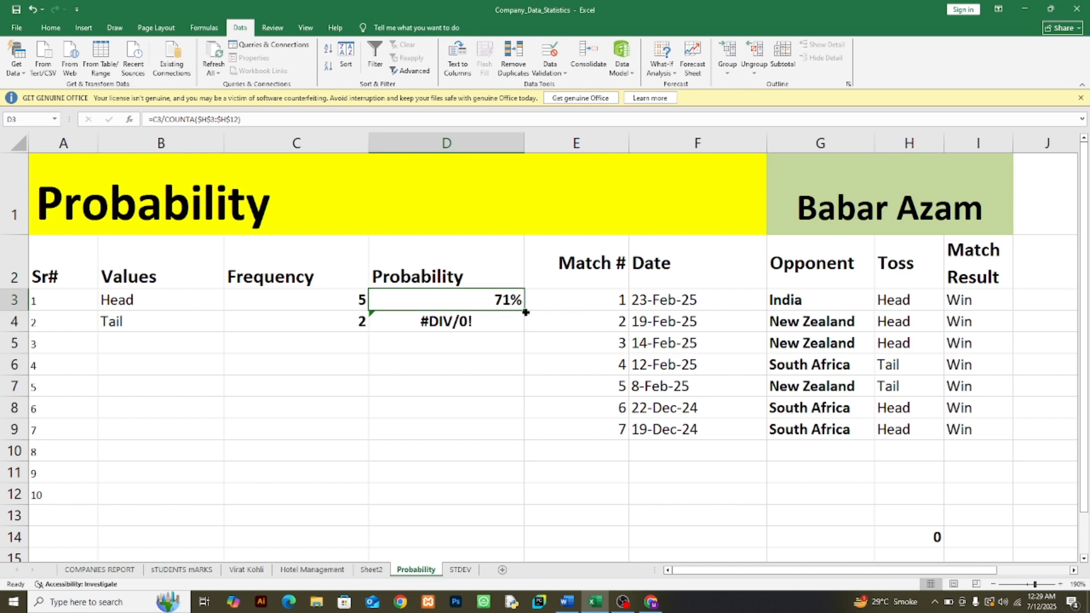
pyautogui.moveTo(526, 312); pyautogui.dragTo(525, 332)
pyautogui.click(495, 366)
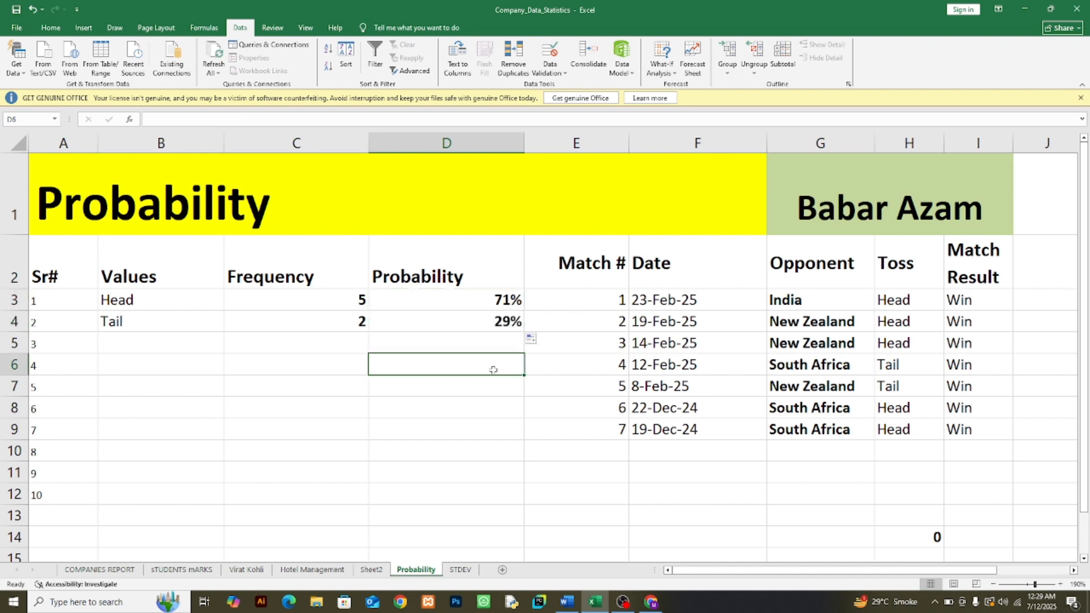
# Step: Review the probabilities in D3:D4 and compare toss outcomes with match results in rows 3 and 6
pyautogui.click(495, 328)
pyautogui.click(490, 297)
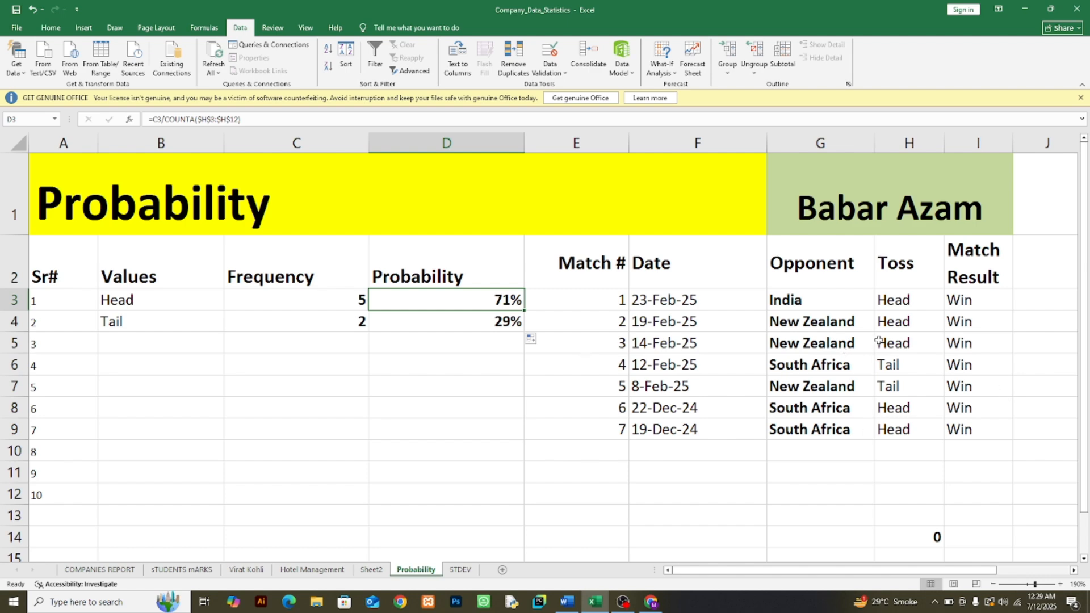
pyautogui.click(901, 304)
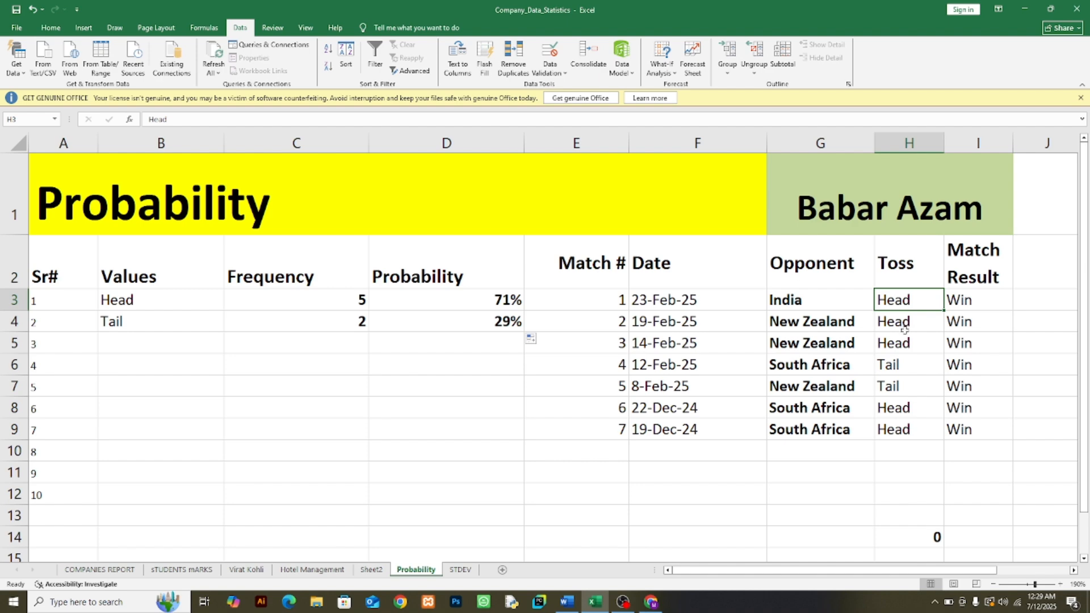
pyautogui.click(960, 305)
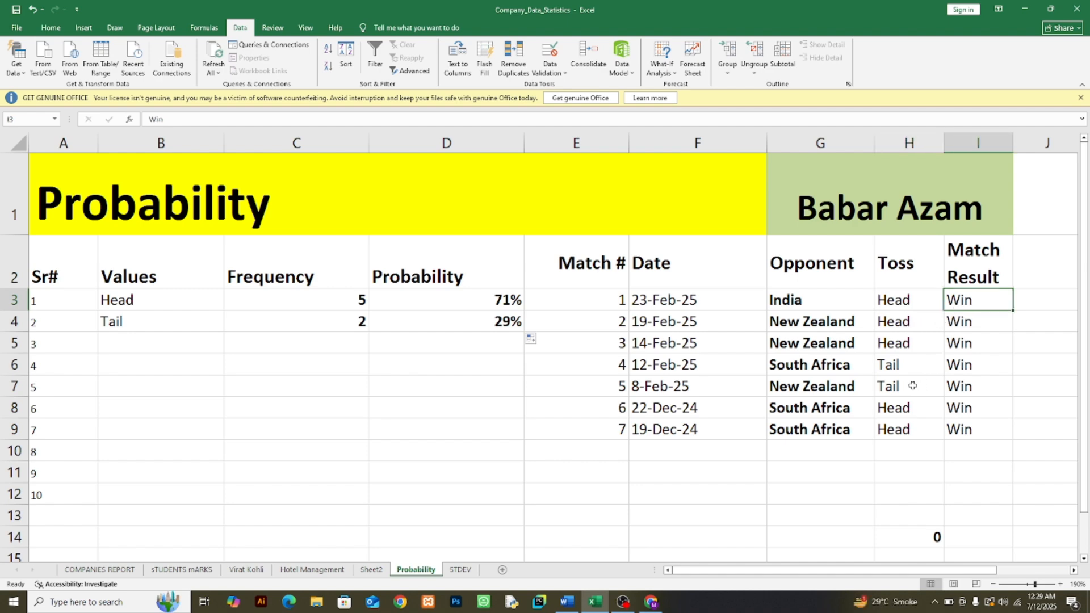
pyautogui.click(892, 370)
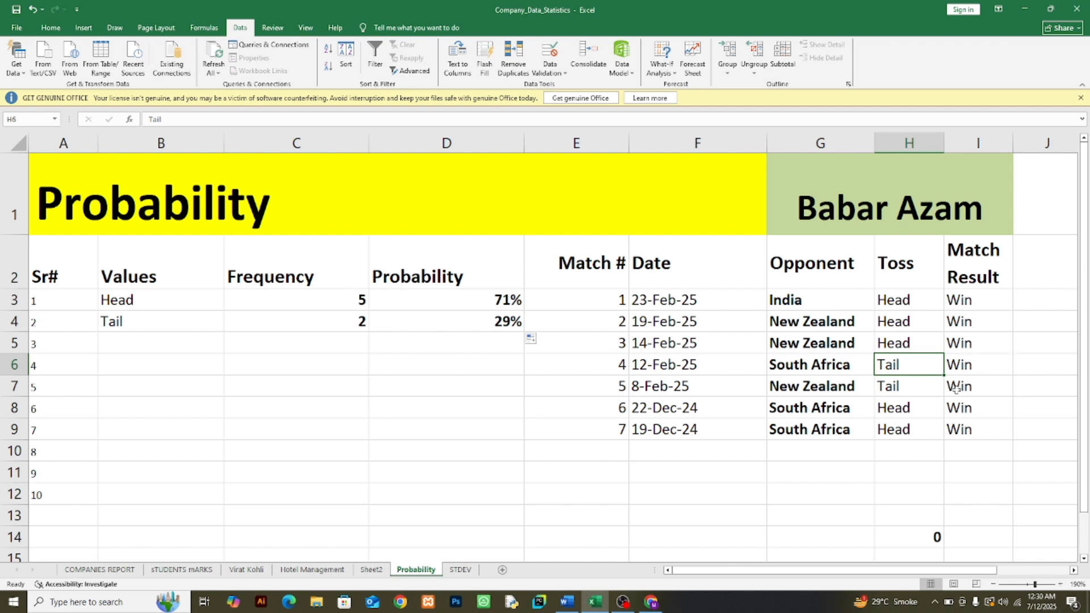
pyautogui.click(970, 371)
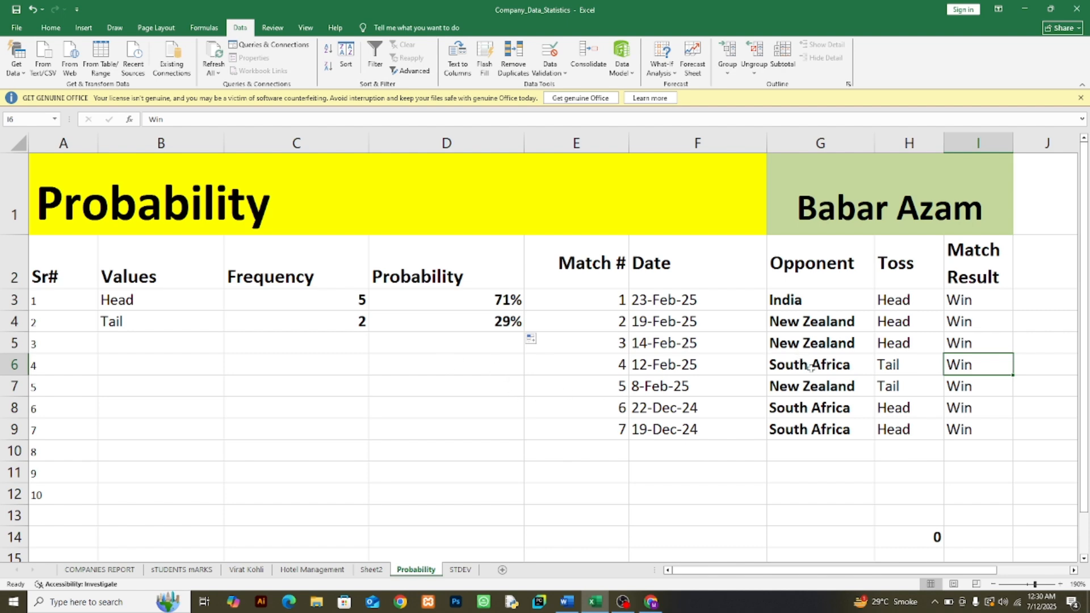
# Step: Retitle the merged heading in G1 as "Toss Win or Loss" and widen column I to fit it
pyautogui.click(857, 207)
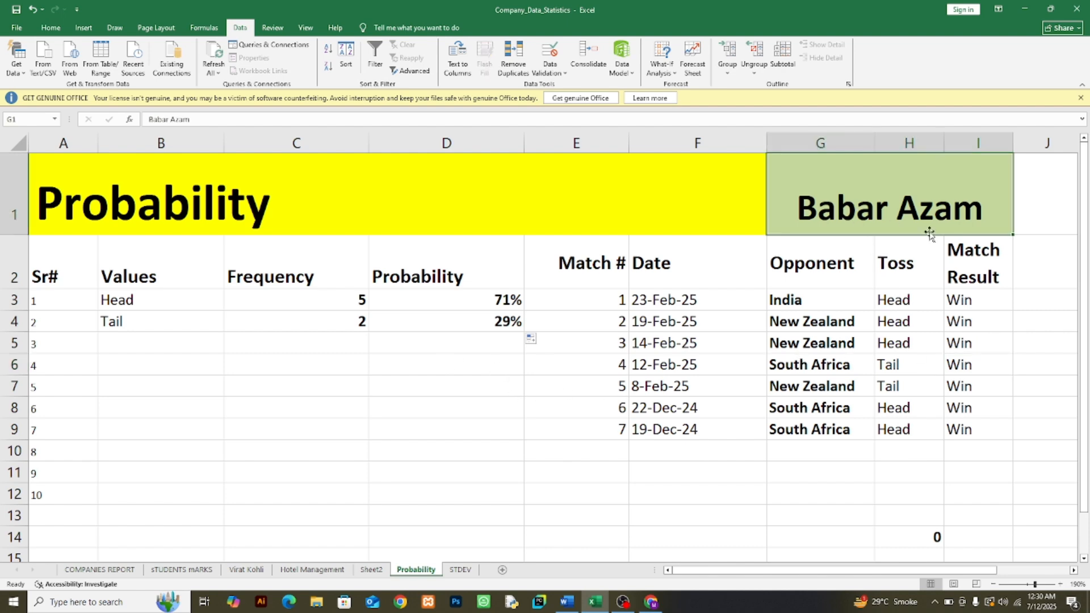
pyautogui.write('To')
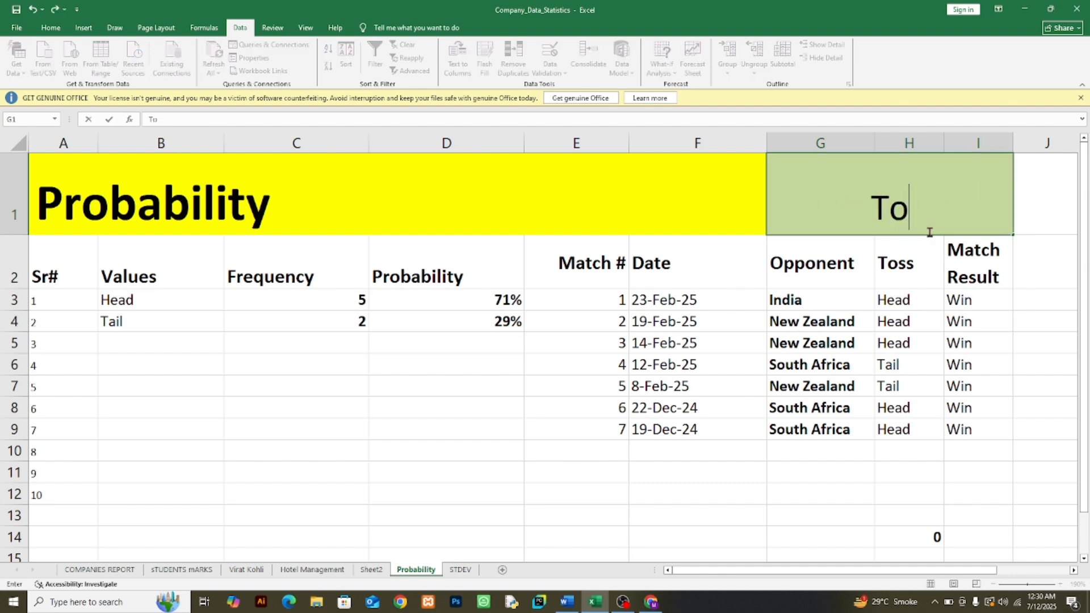
pyautogui.write('ss W')
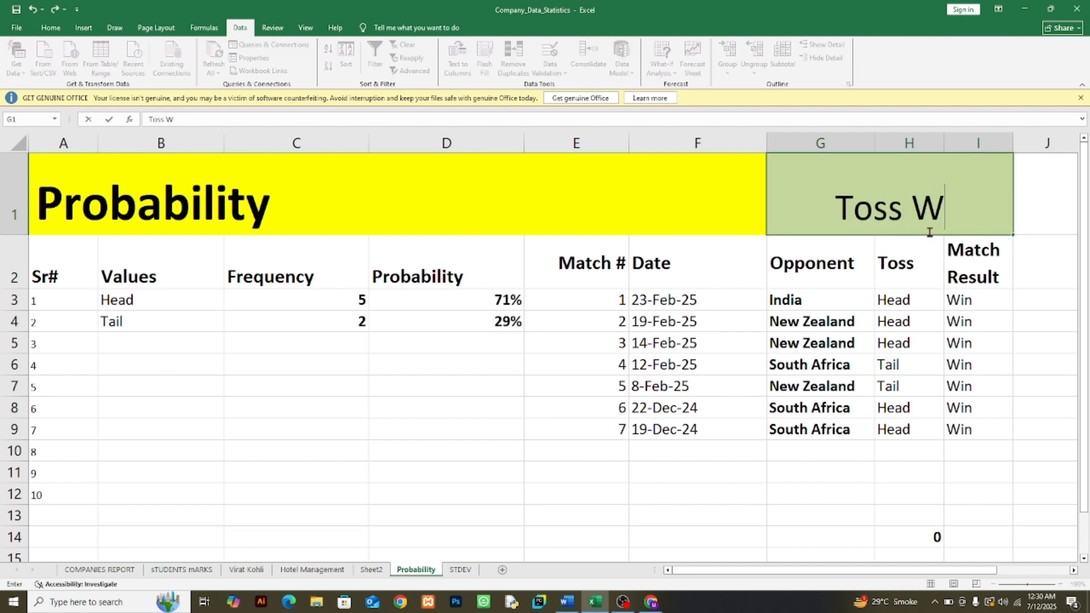
pyautogui.write('in or Loss')
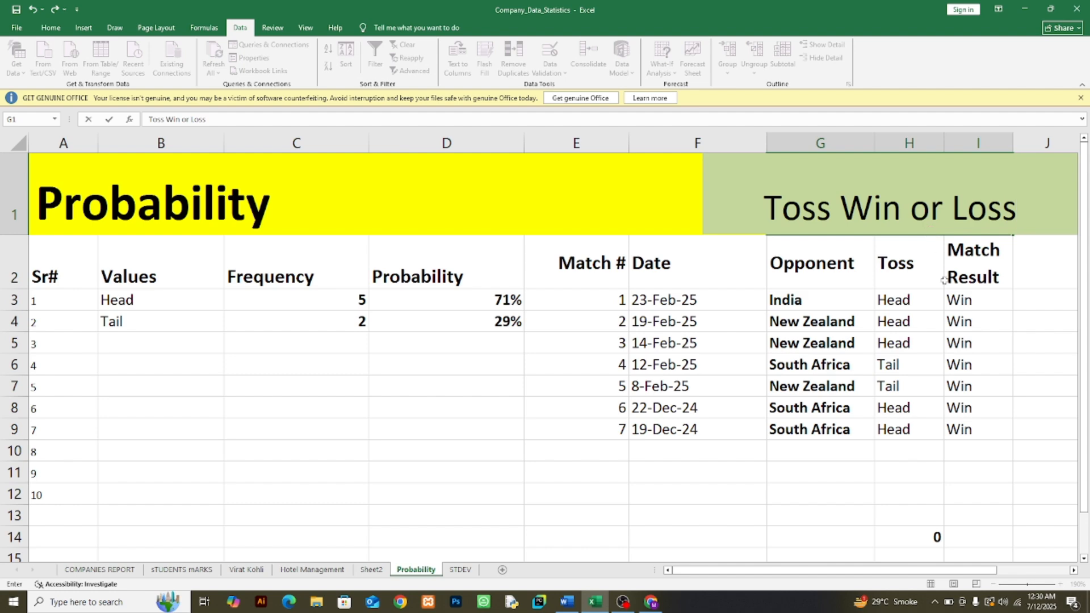
pyautogui.click(945, 338)
pyautogui.moveTo(1014, 144); pyautogui.dragTo(1048, 151)
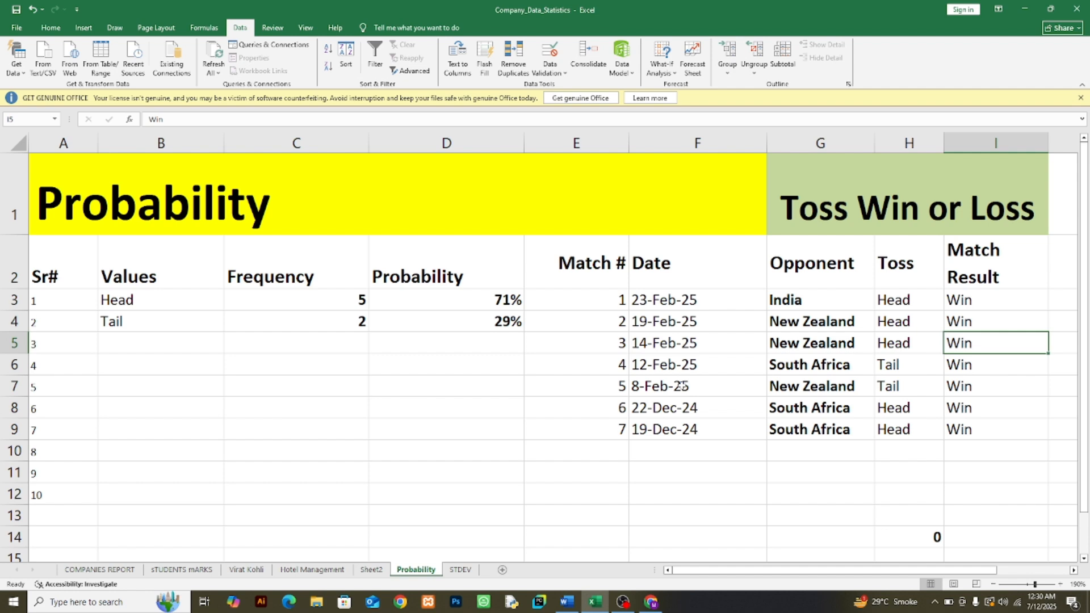
pyautogui.click(900, 302)
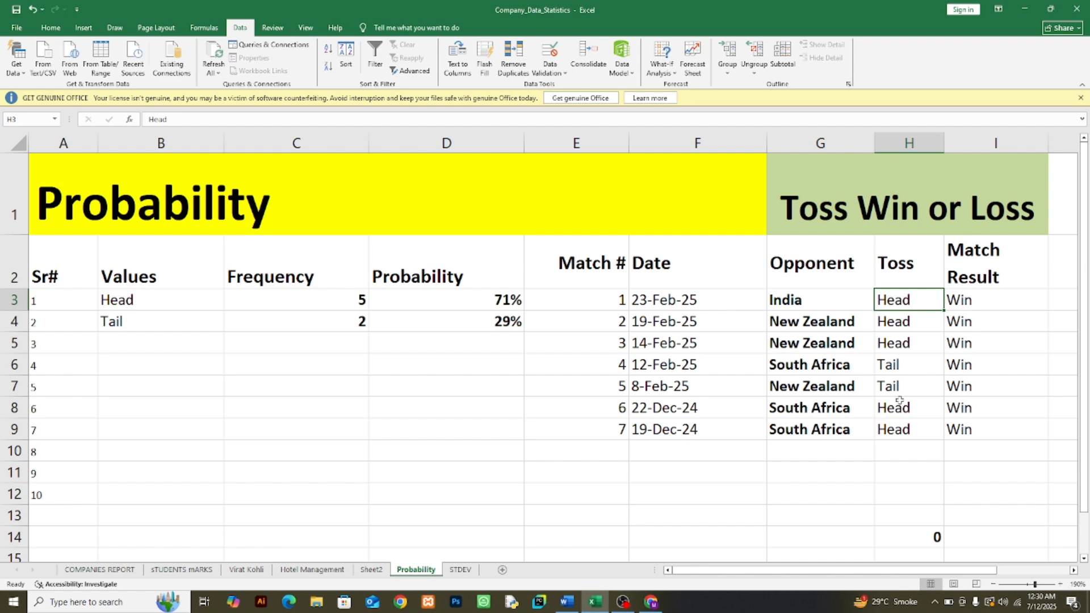
# Step: Enter Chochlate as the first toss value in H3 and widen column H to fit it
pyautogui.write('Chock')
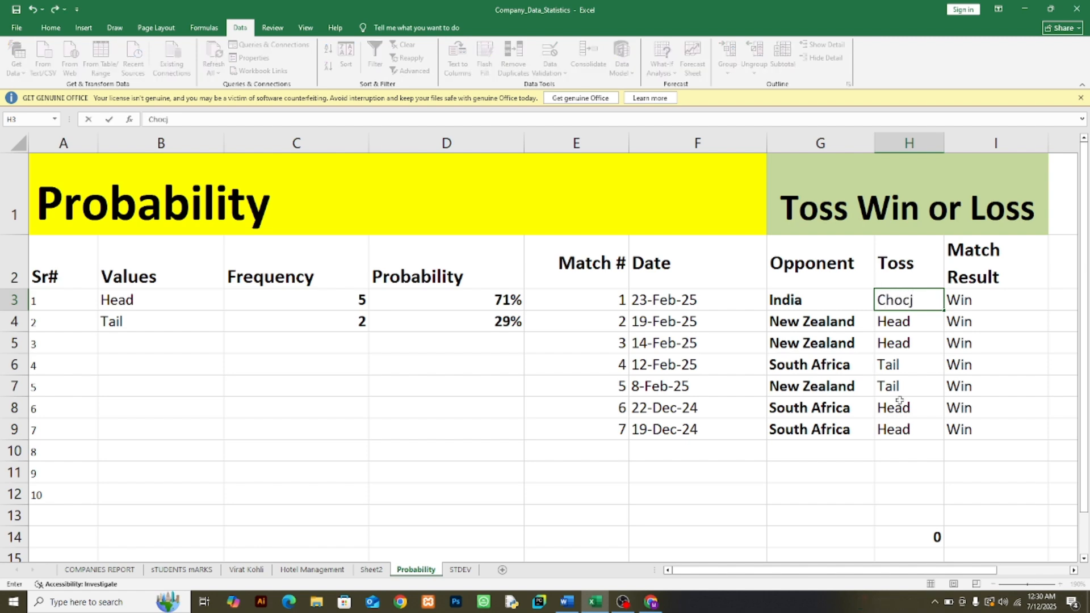
pyautogui.press('BackSpace')
pyautogui.write('hlate')
pyautogui.click(906, 314)
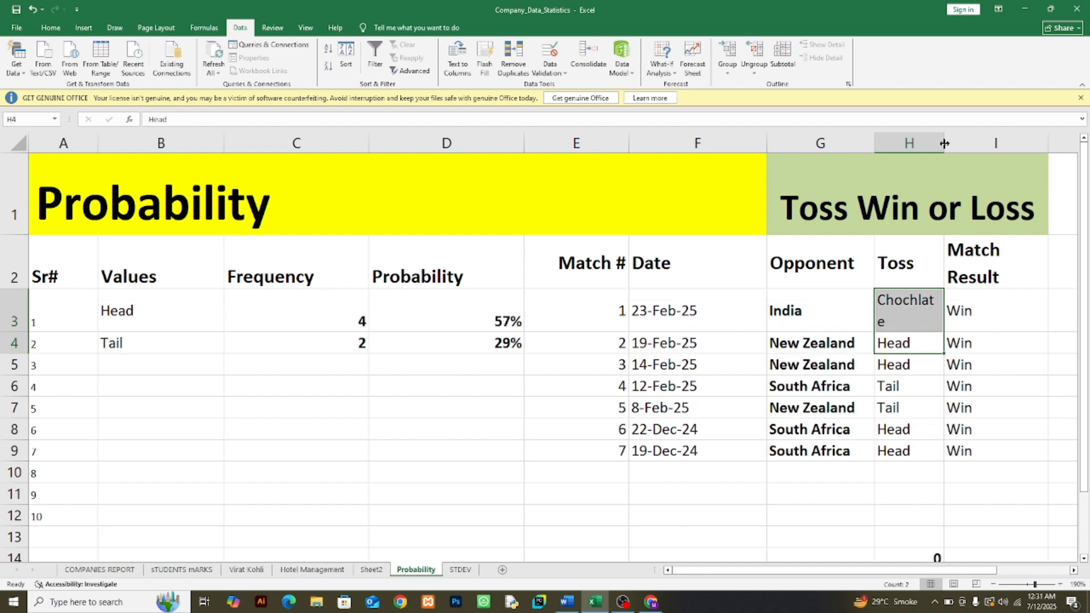
pyautogui.moveTo(944, 143); pyautogui.dragTo(971, 143)
# Step: Replace the Head entries in H4 and H5 with Chocklate
pyautogui.click(939, 358)
pyautogui.click(928, 347)
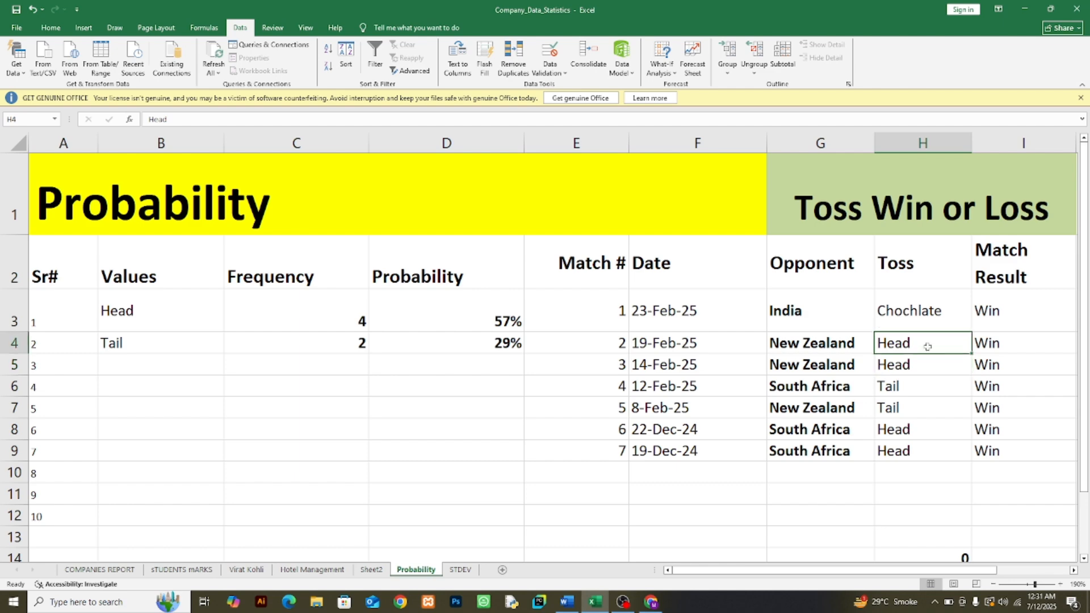
pyautogui.write('Chock')
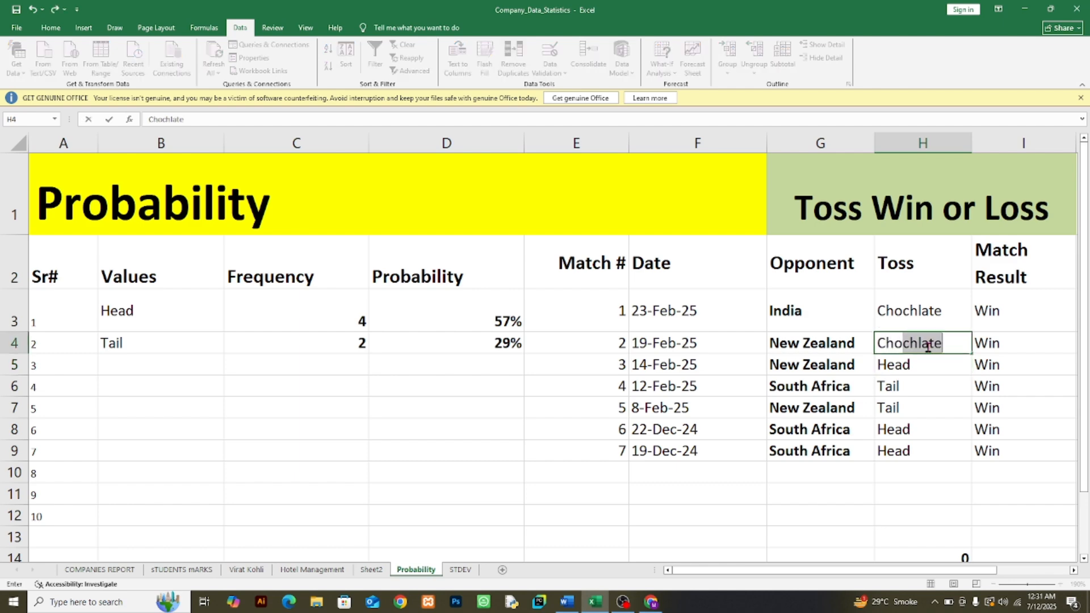
pyautogui.write('late')
pyautogui.click(916, 369)
pyautogui.write('Choc')
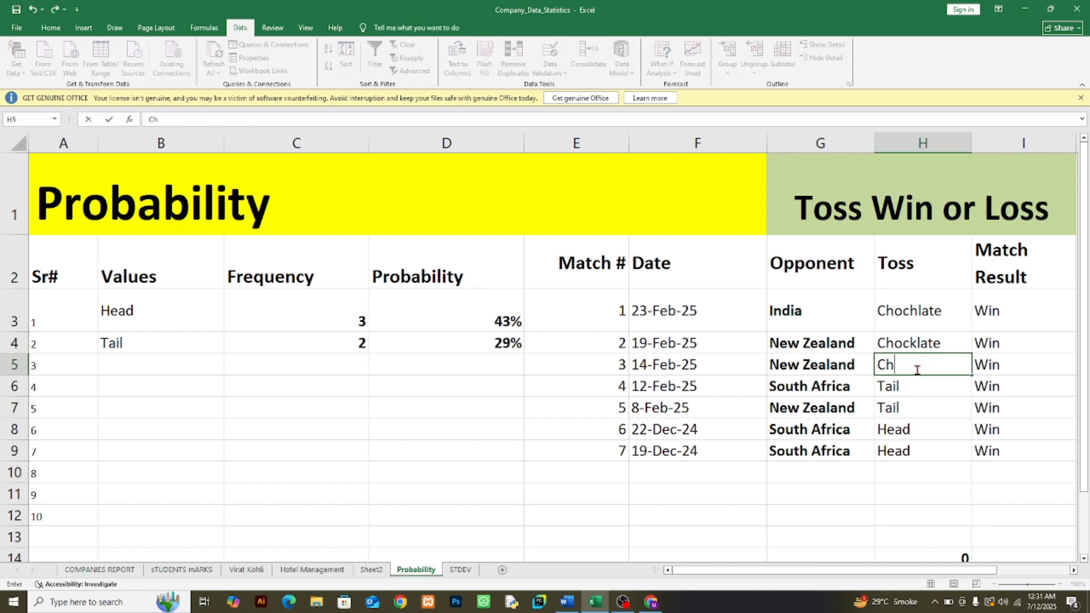
pyautogui.press('BackSpace')
pyautogui.press('BackSpace')
pyautogui.write('ock')
pyautogui.press('Tab')
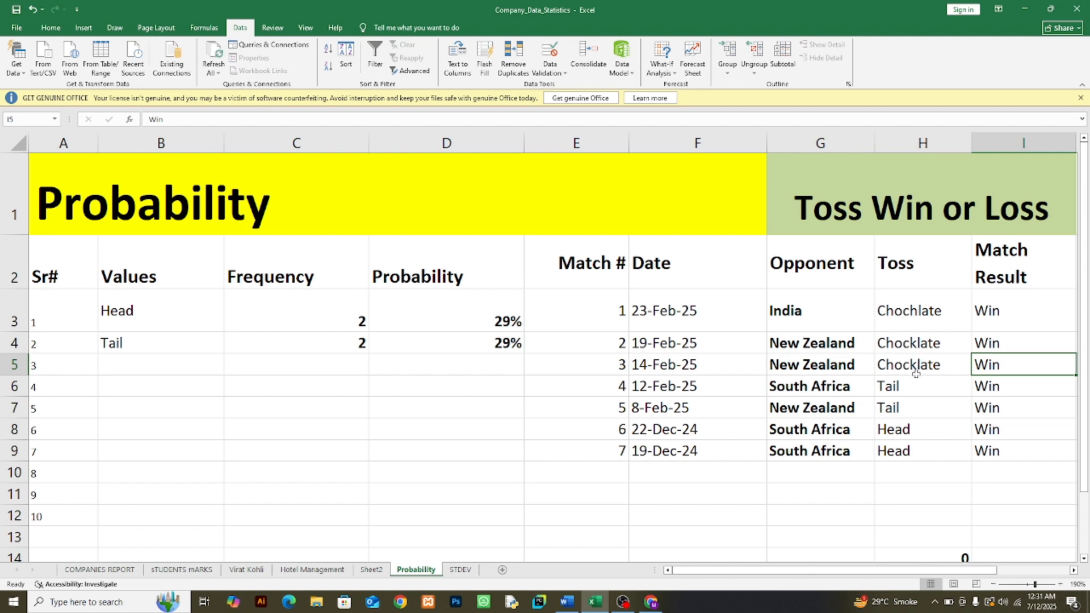
# Step: Replace the Tail entries with Mango in H6 and Orange in H7
pyautogui.click(904, 386)
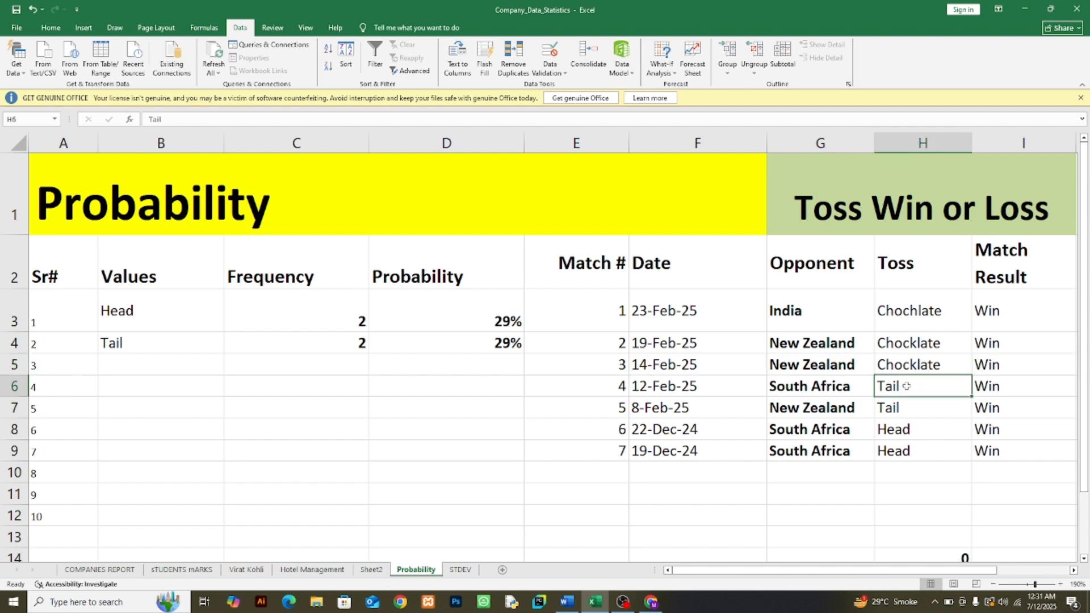
pyautogui.write('Mango')
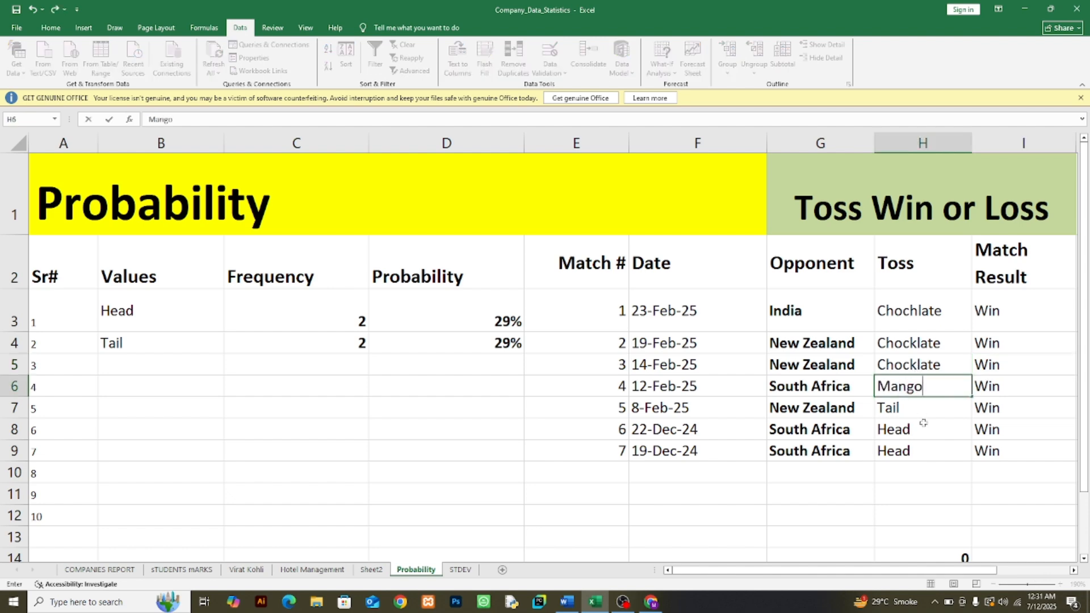
pyautogui.click(913, 407)
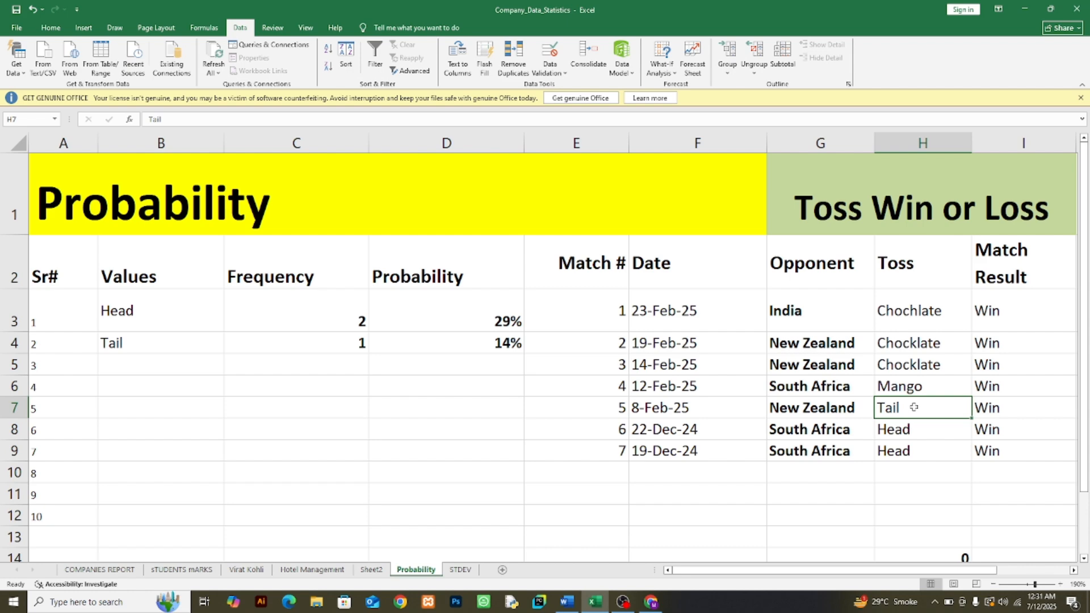
pyautogui.write('Oran')
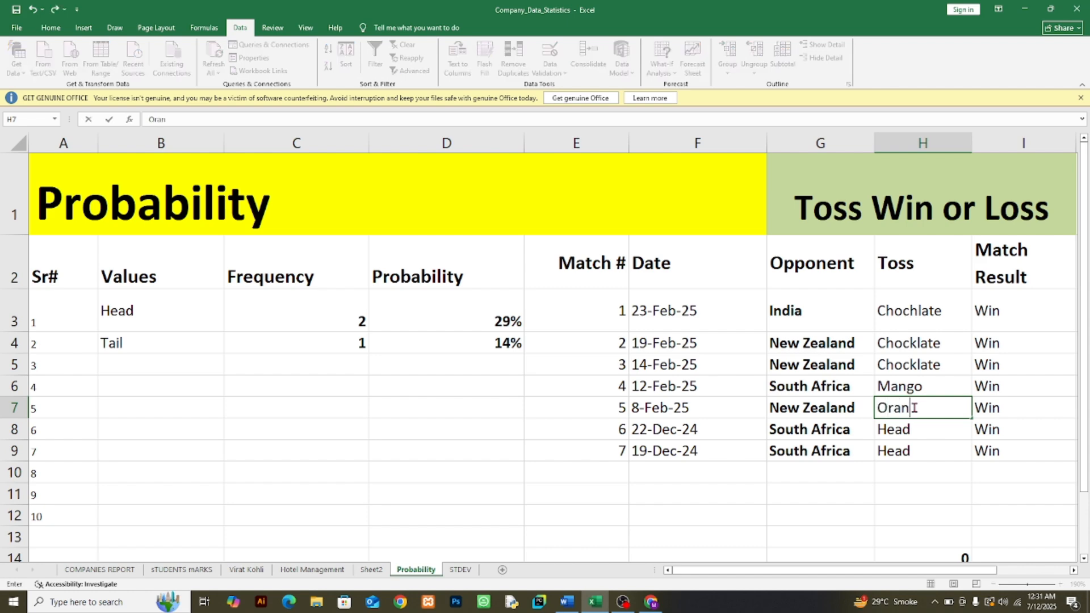
pyautogui.write('ge')
# Step: Replace the remaining Head entries with Chocklate in H8 and Mango in H9
pyautogui.click(915, 437)
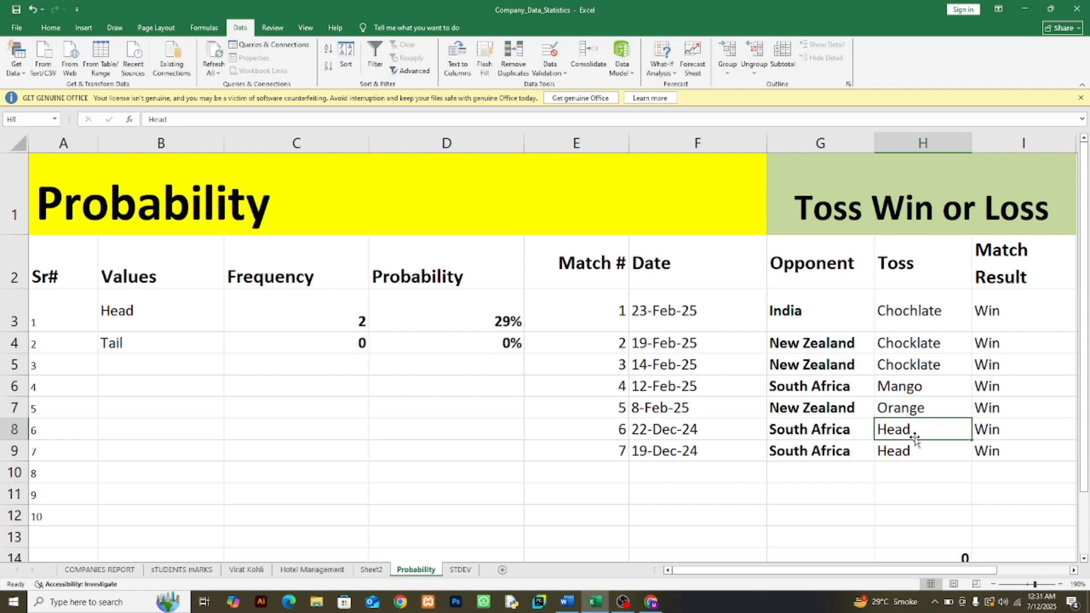
pyautogui.write('Choc')
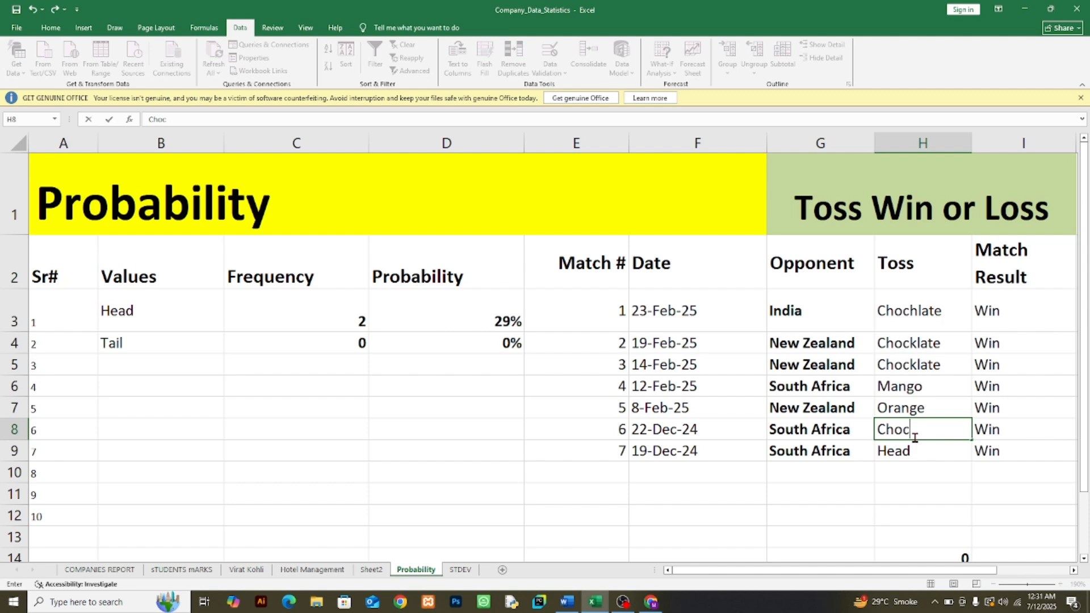
pyautogui.write('klate')
pyautogui.click(924, 452)
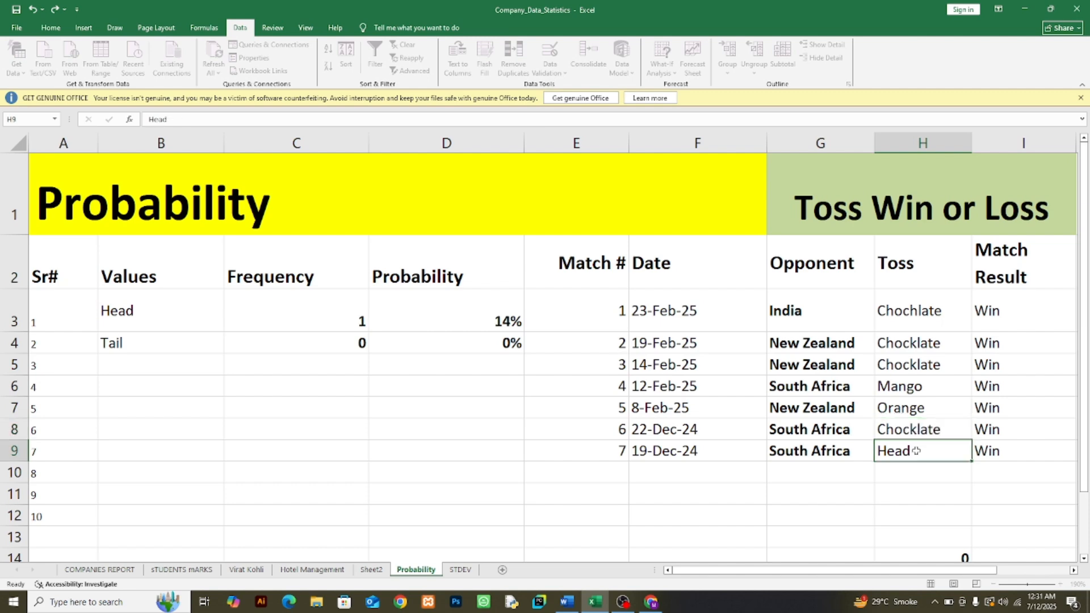
pyautogui.write('Mang')
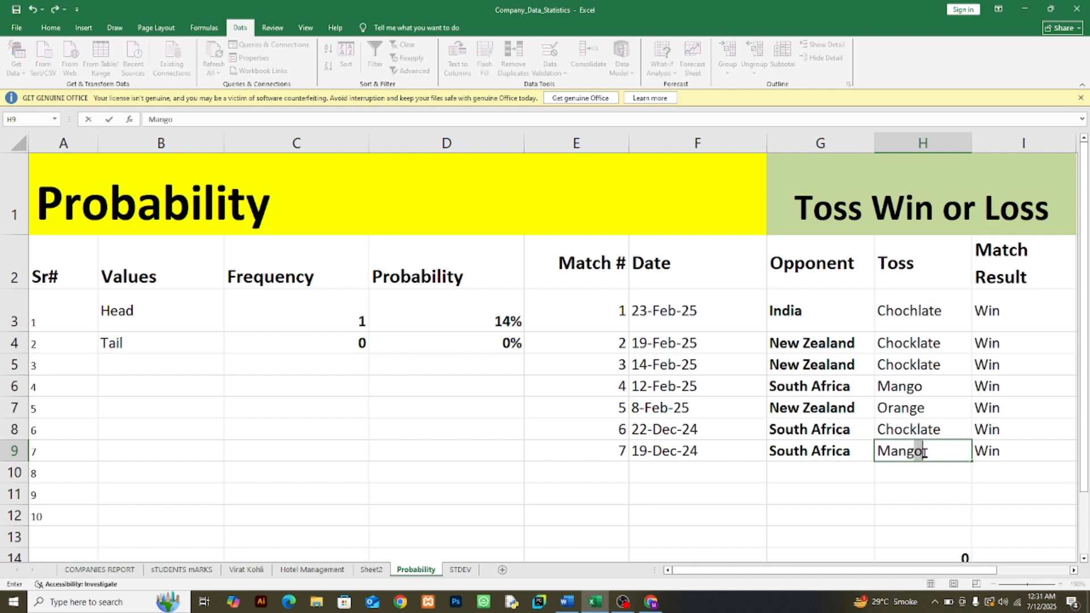
pyautogui.write('o')
pyautogui.click(931, 492)
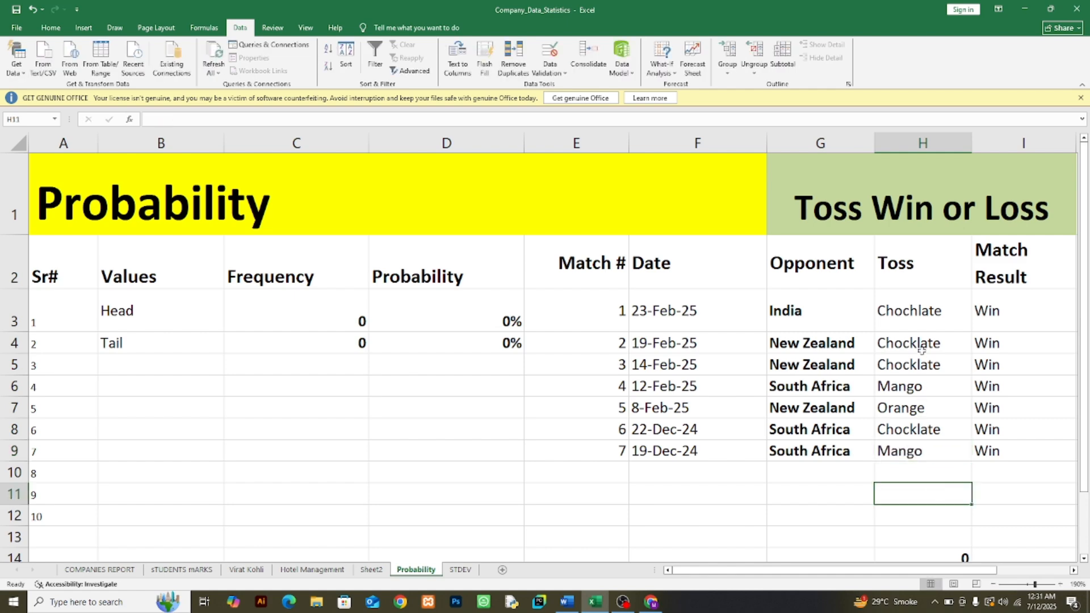
# Step: Copy the toss entries H3:H9 into the Values column starting at B3
pyautogui.moveTo(916, 306); pyautogui.dragTo(925, 443)
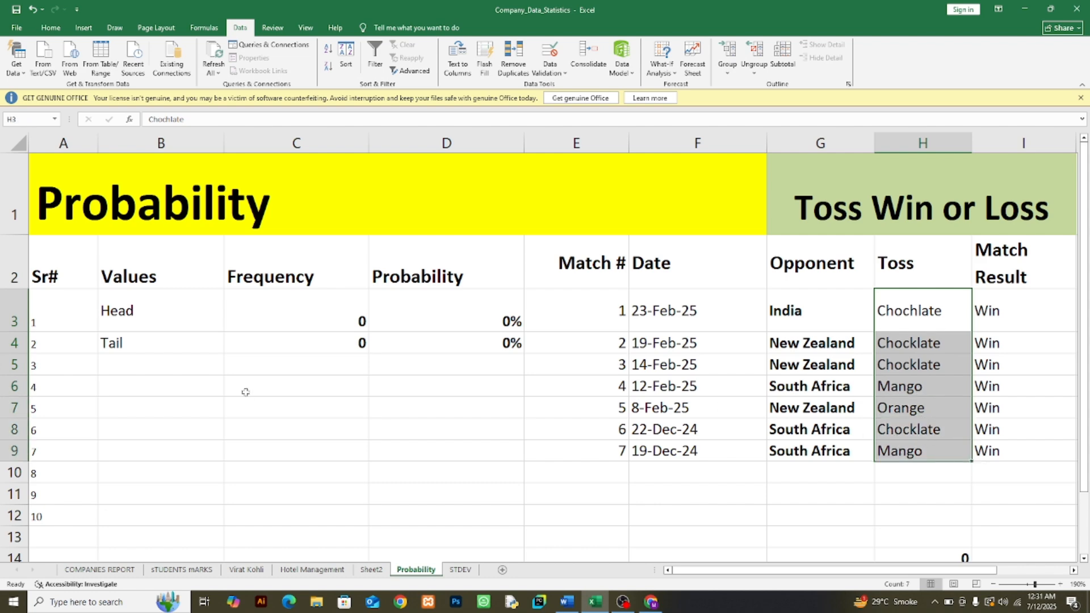
pyautogui.hotkey('ctrl', 'c')
pyautogui.click(160, 323)
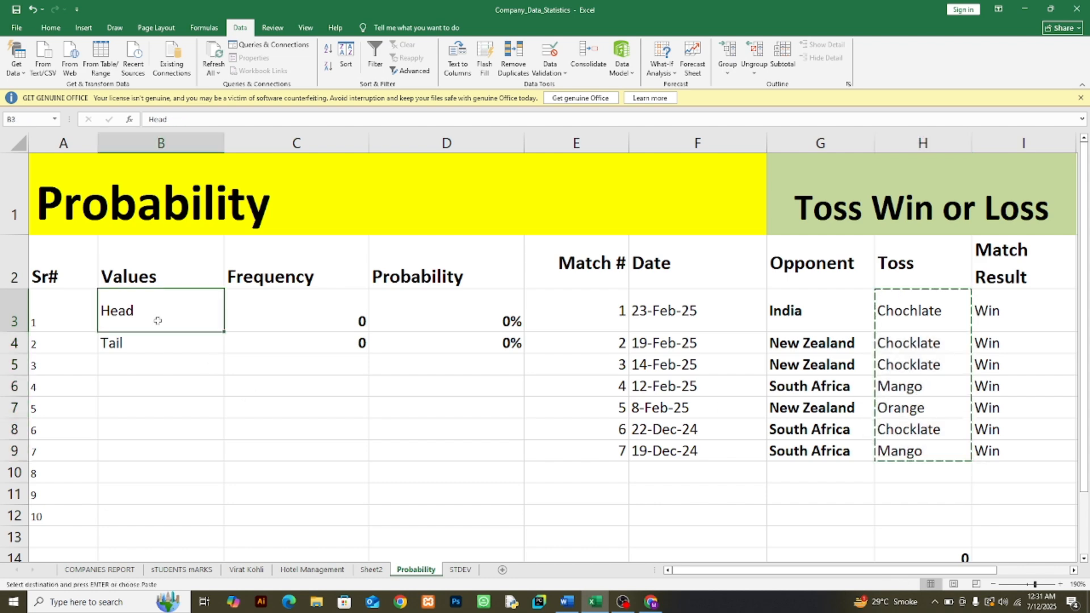
pyautogui.hotkey('ctrl', 'v')
pyautogui.press('ctrl')
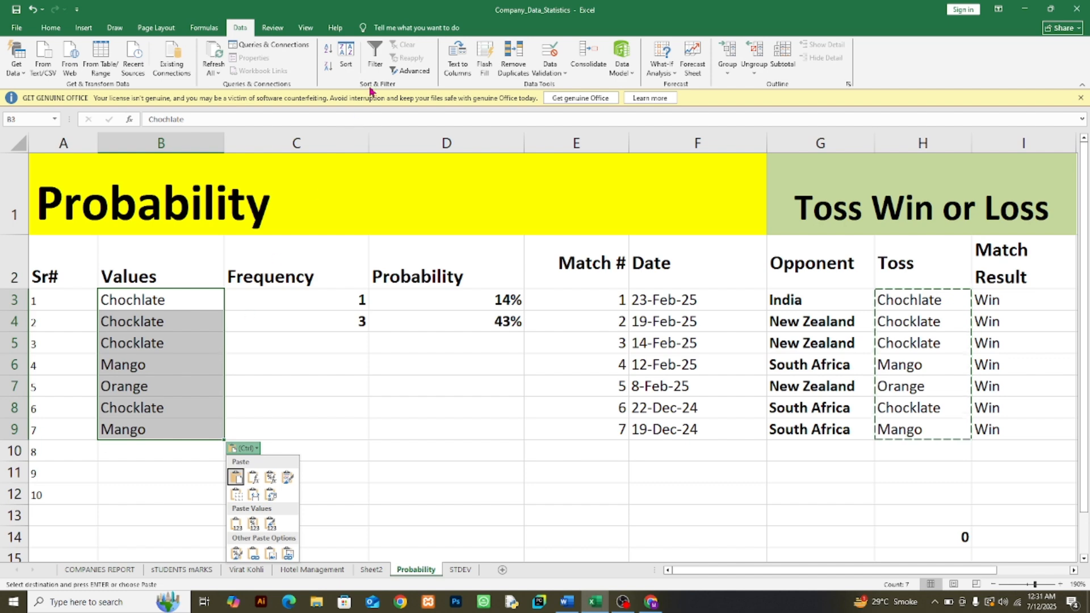
pyautogui.press('Escape')
# Step: Remove duplicates from B3:B9 only, continuing with the current selection
pyautogui.click(511, 67)
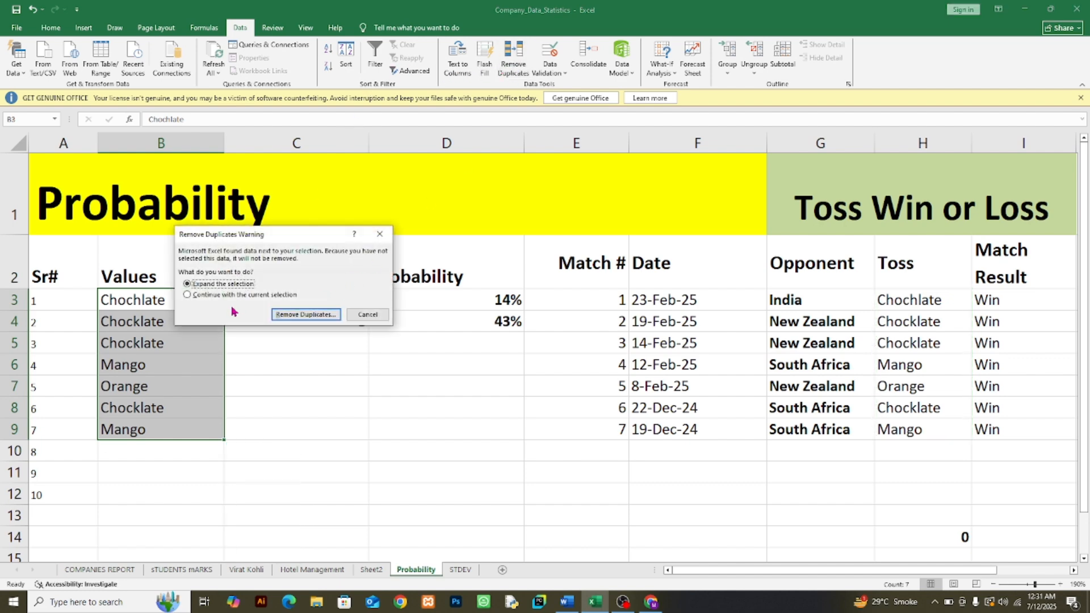
pyautogui.click(189, 296)
pyautogui.click(275, 315)
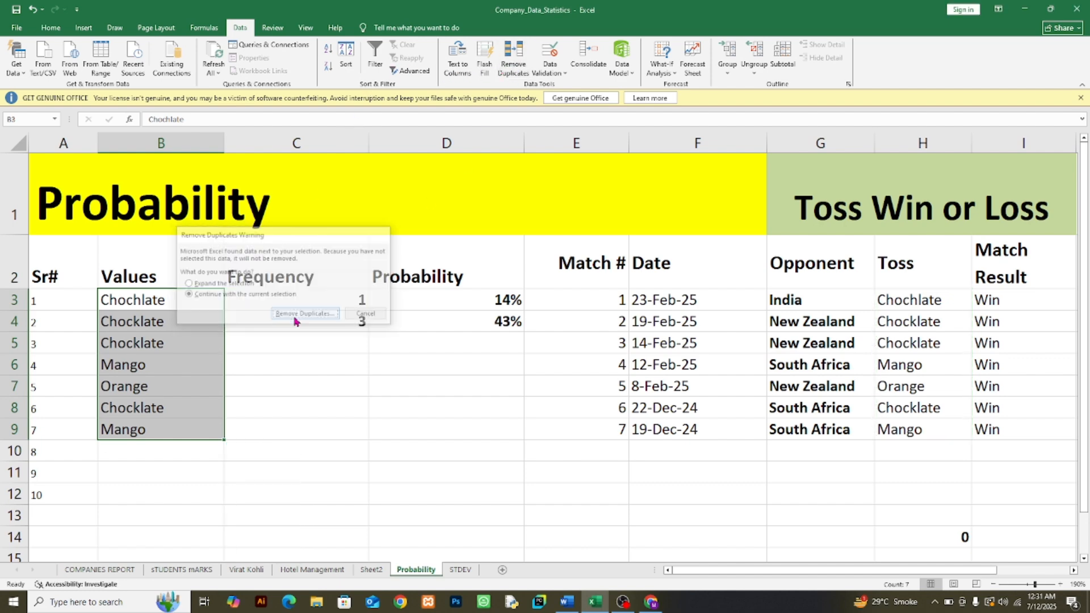
pyautogui.click(334, 351)
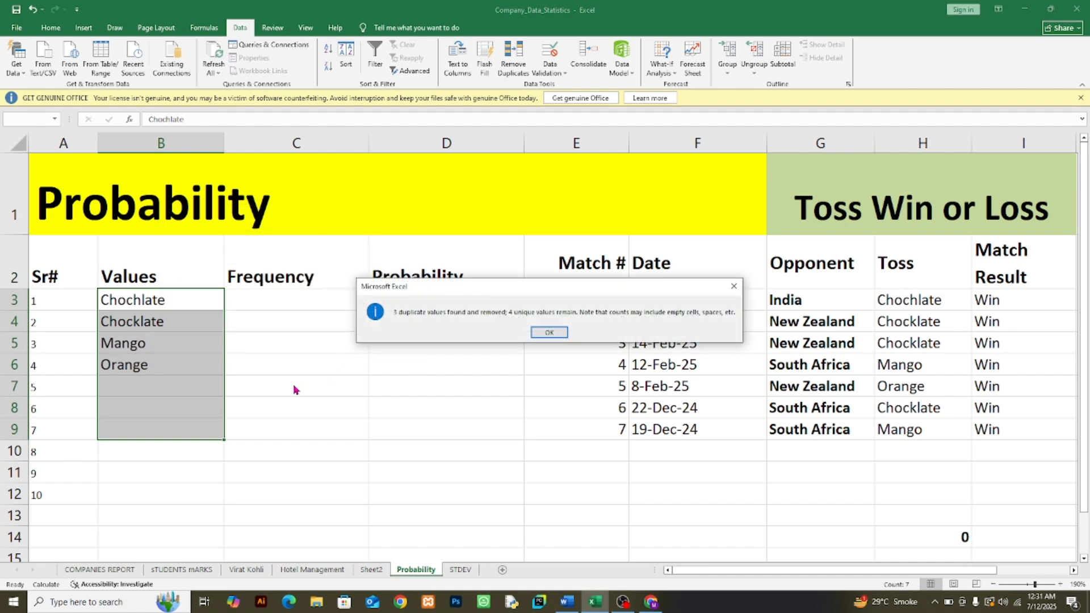
pyautogui.click(548, 331)
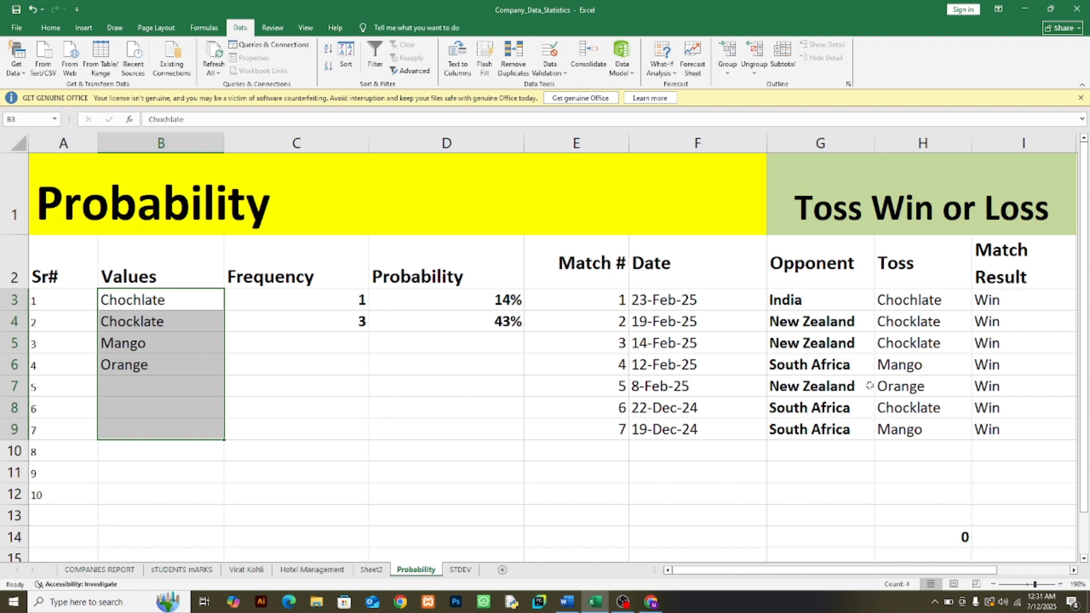
# Step: Change the spelling of the toss entry in H4 to Chochlate
pyautogui.doubleClick(918, 324)
pyautogui.press('BackSpace')
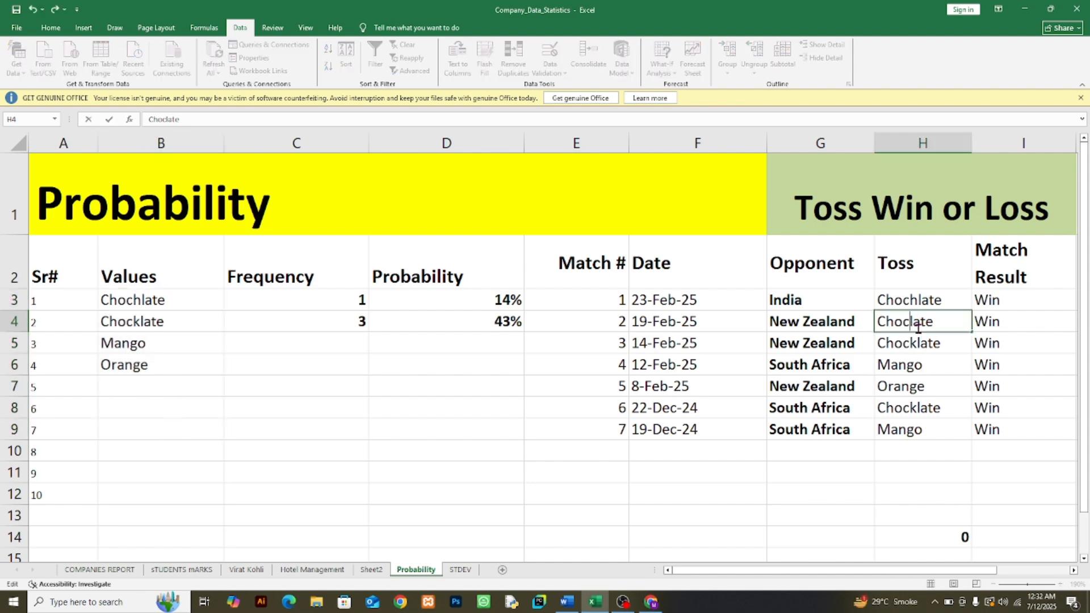
pyautogui.write('h')
# Step: Respell the toss entries in H3 and H4 as Choklate
pyautogui.doubleClick(919, 301)
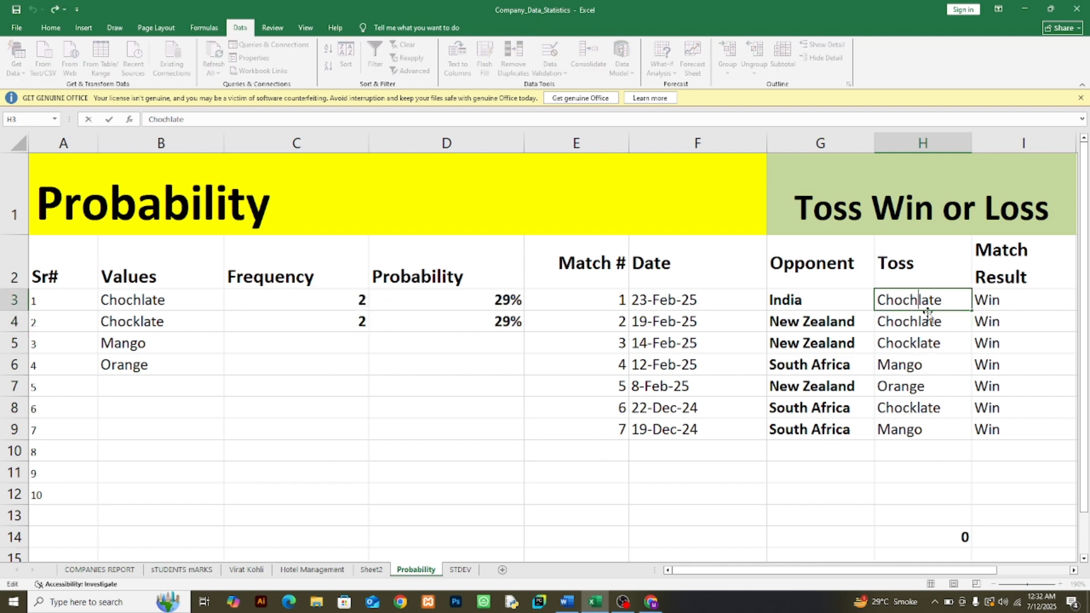
pyautogui.press('BackSpace')
pyautogui.press('BackSpace')
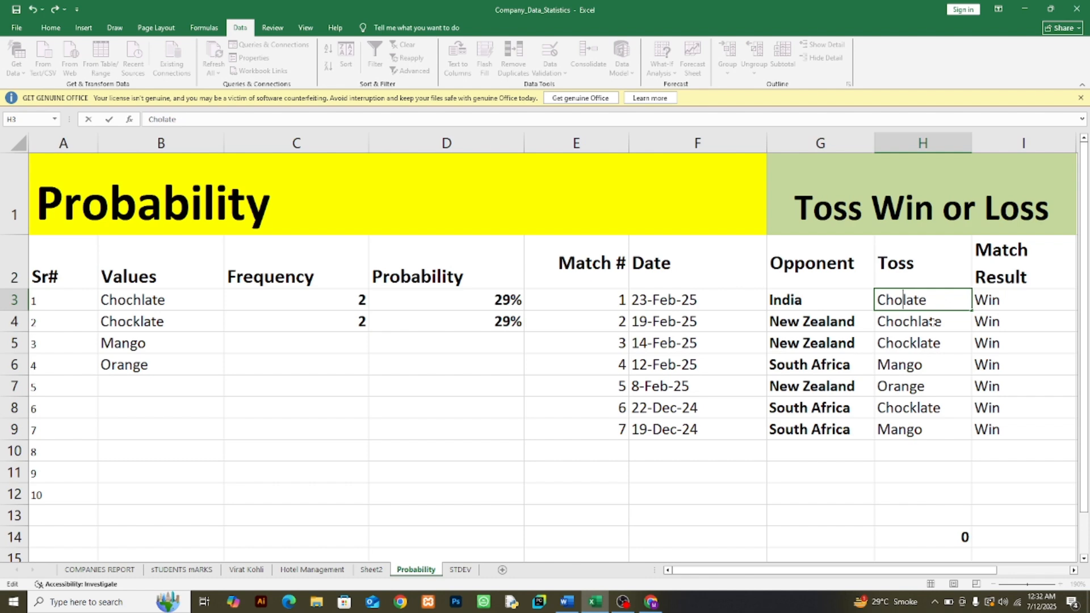
pyautogui.write('k')
pyautogui.doubleClick(917, 322)
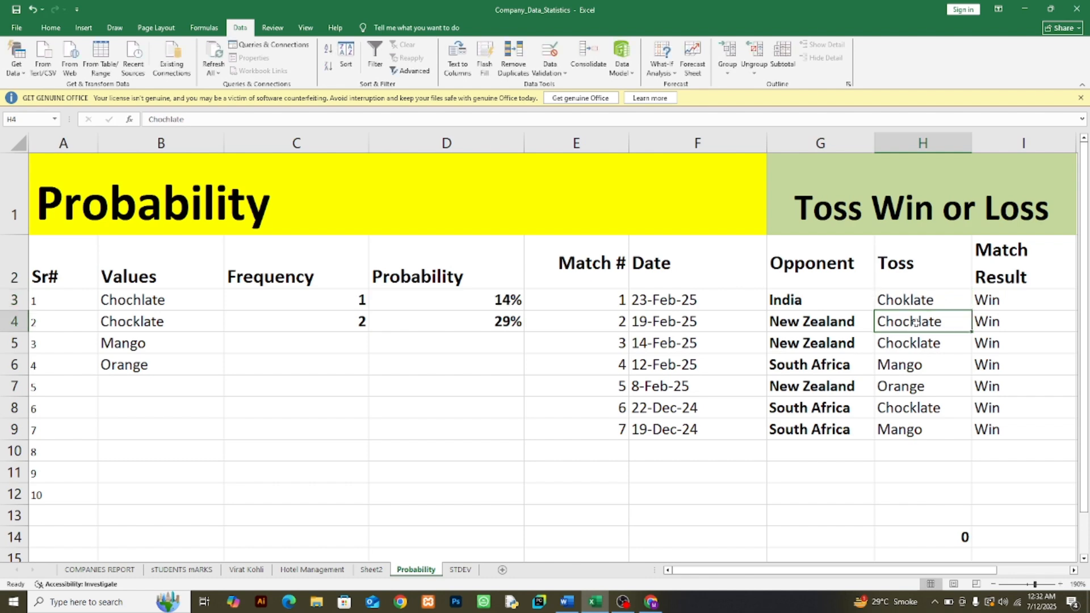
pyautogui.press('BackSpace')
pyautogui.press('BackSpace')
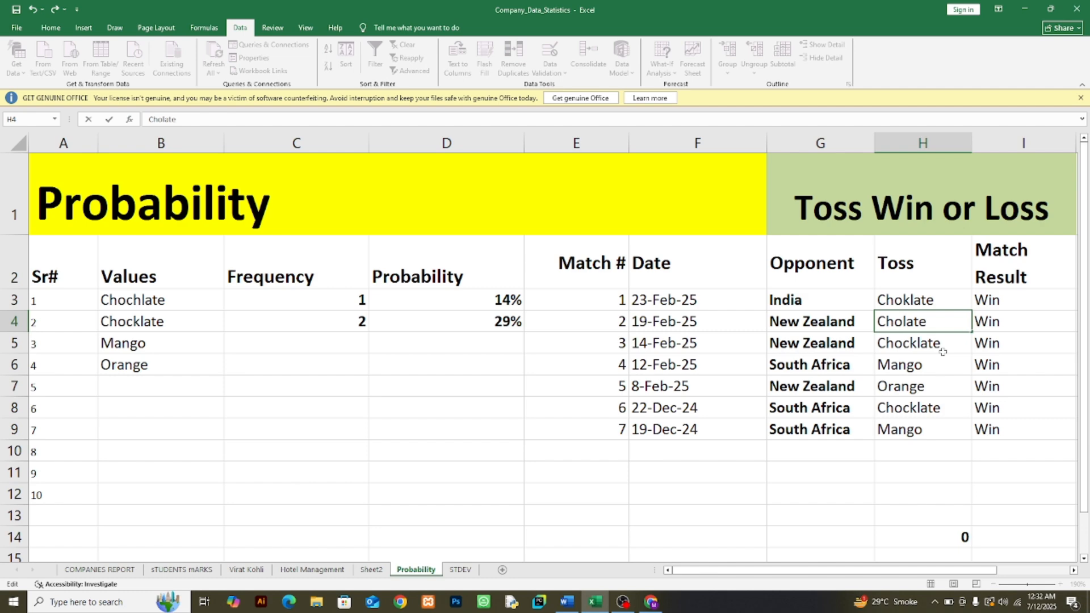
pyautogui.write('k')
# Step: Make the toss entries in H5, H3 and H4 all read Chocklate
pyautogui.doubleClick(914, 349)
pyautogui.press('BackSpace')
pyautogui.press('BackSpace')
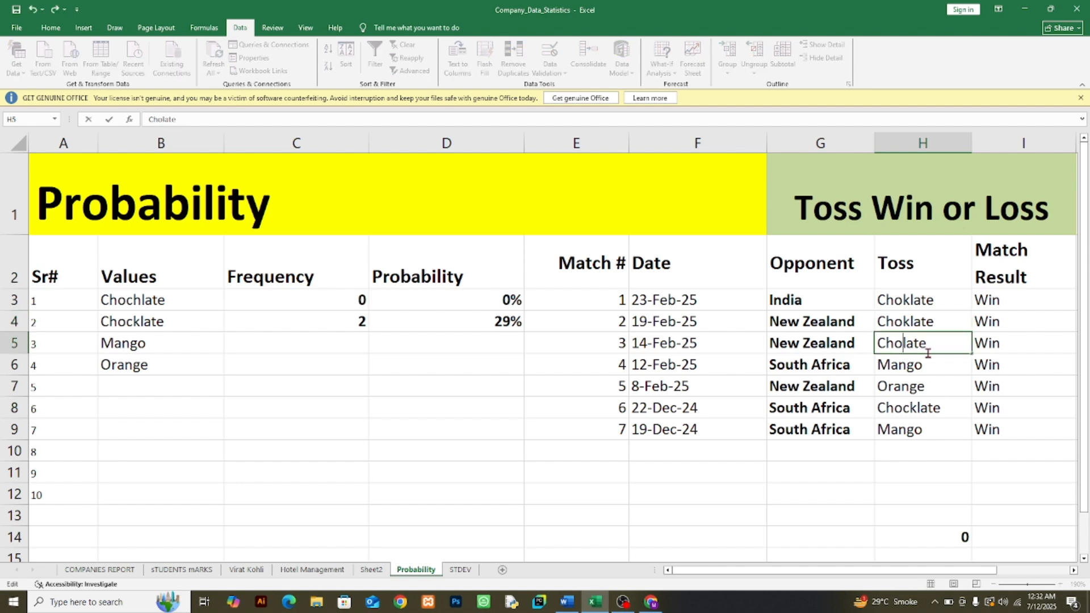
pyautogui.write('k')
pyautogui.write('c')
pyautogui.doubleClick(904, 299)
pyautogui.write('c')
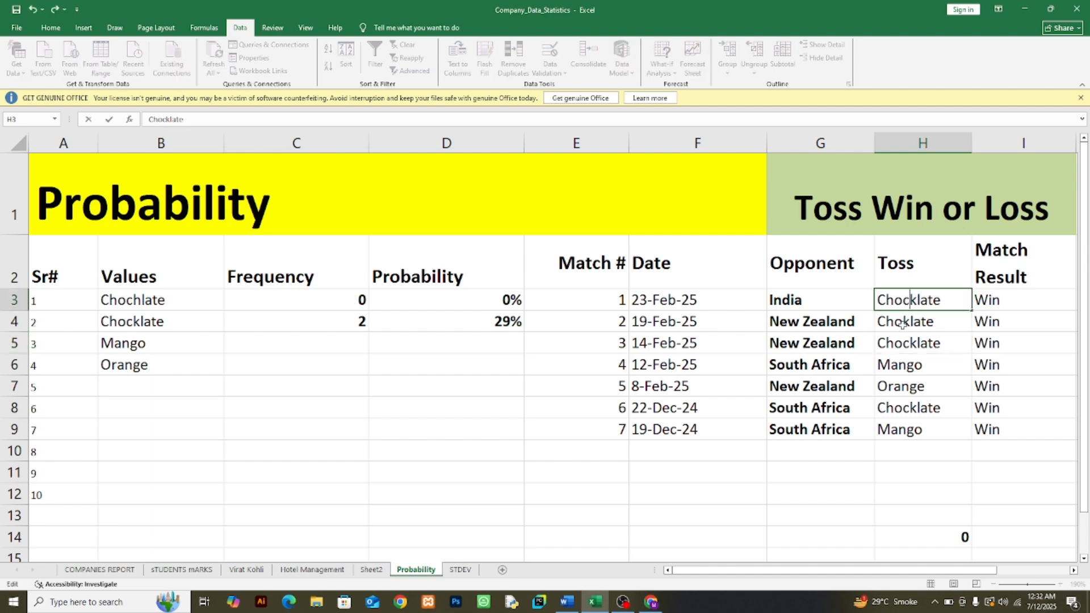
pyautogui.doubleClick(902, 324)
pyautogui.write('c')
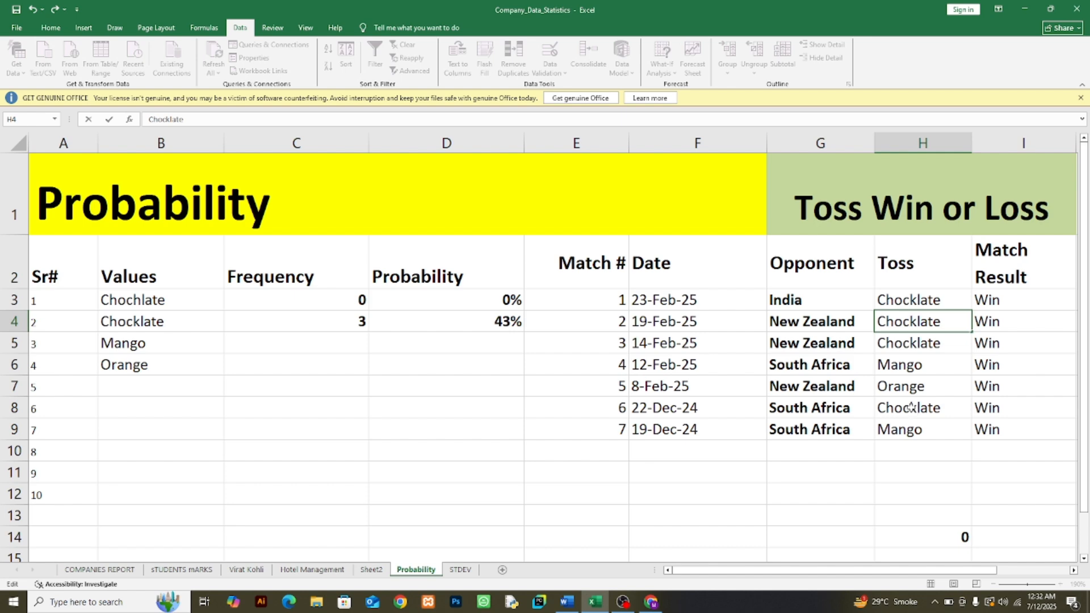
pyautogui.click(921, 451)
# Step: Copy the corrected toss entries H3:H9 over the Values column starting at B3
pyautogui.click(919, 297)
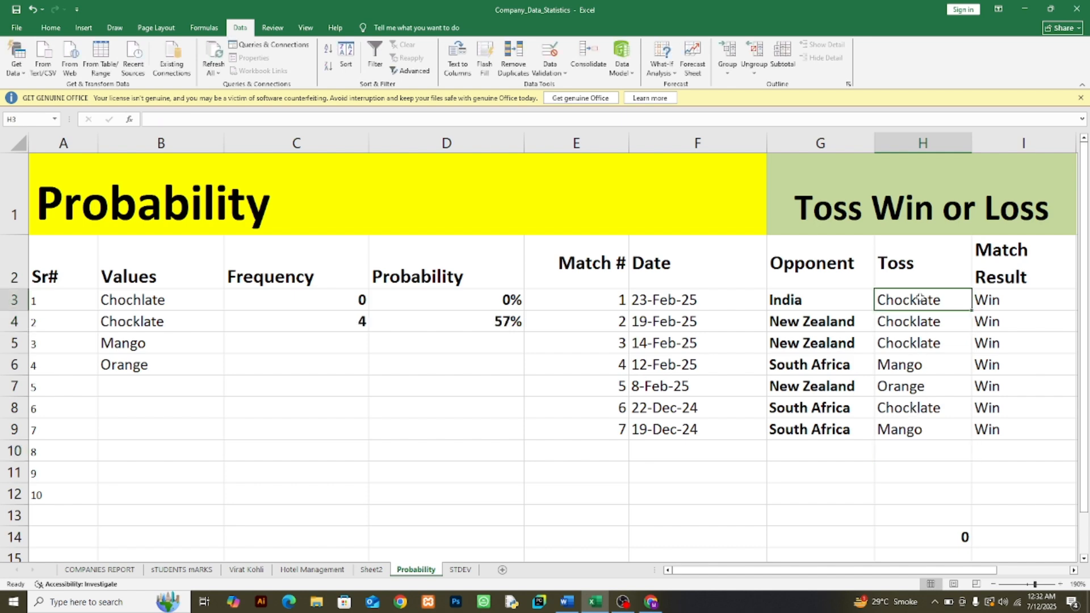
pyautogui.moveTo(919, 298); pyautogui.dragTo(920, 430)
pyautogui.hotkey('ctrl', 'c')
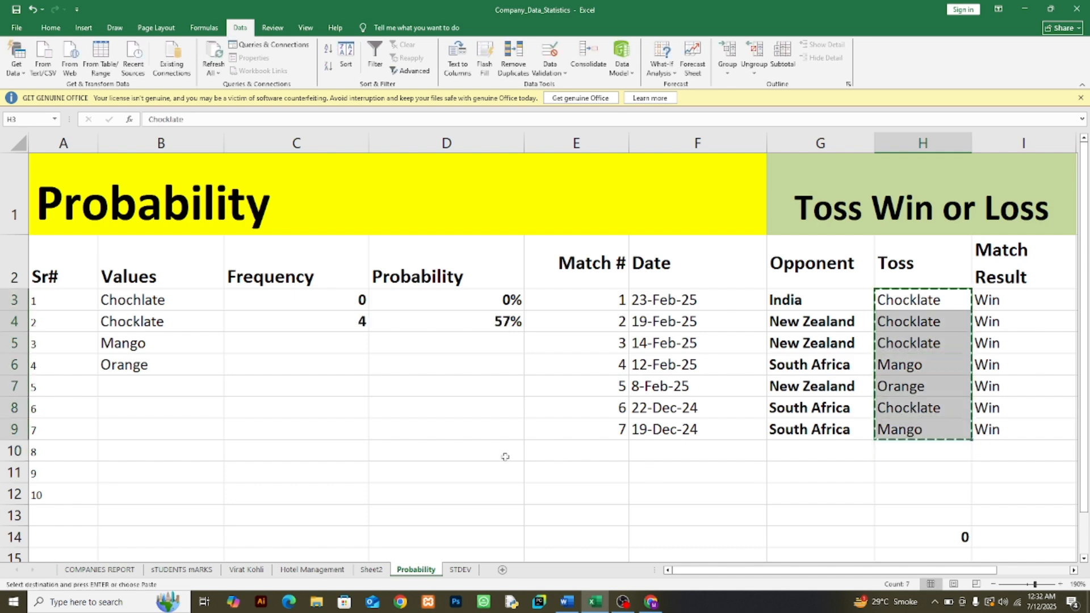
pyautogui.click(160, 297)
pyautogui.hotkey('ctrl', 'v')
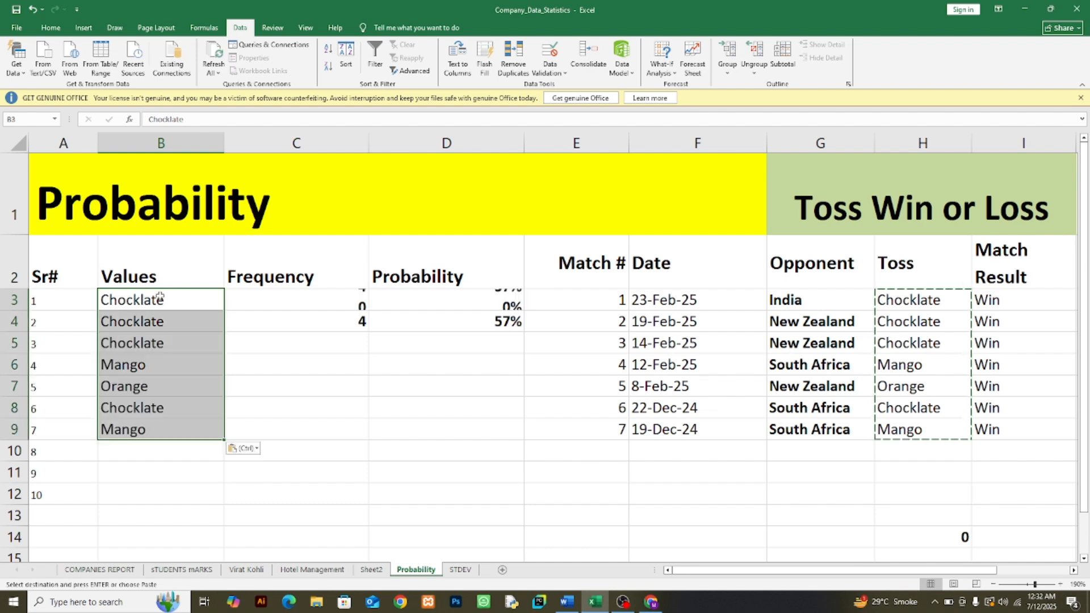
# Step: Remove the duplicate entries from B3:B9 in the Values column, continuing with the current selection only
pyautogui.click(508, 63)
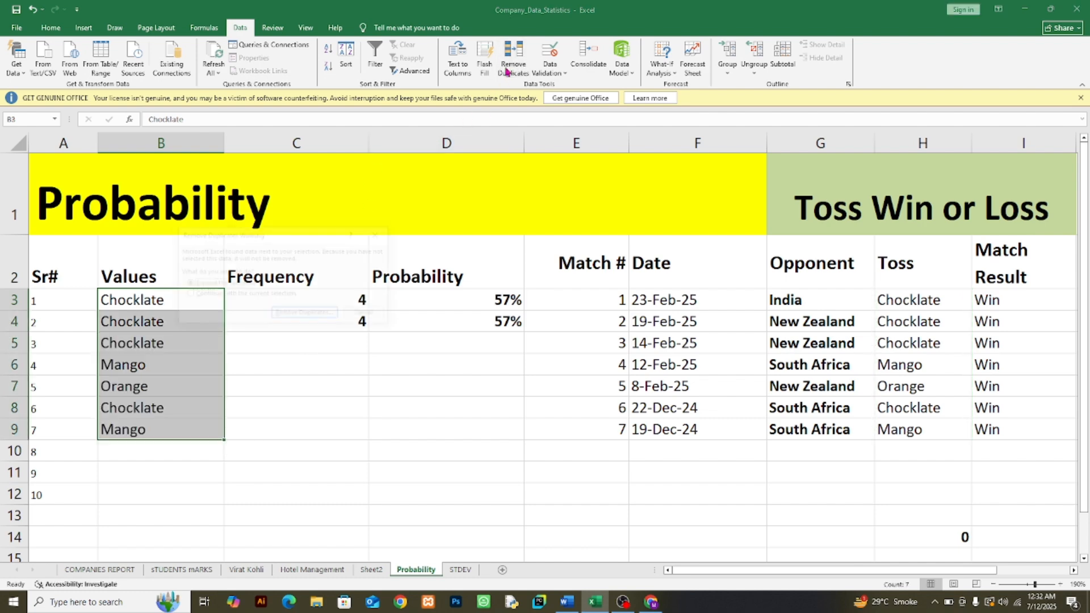
pyautogui.click(199, 298)
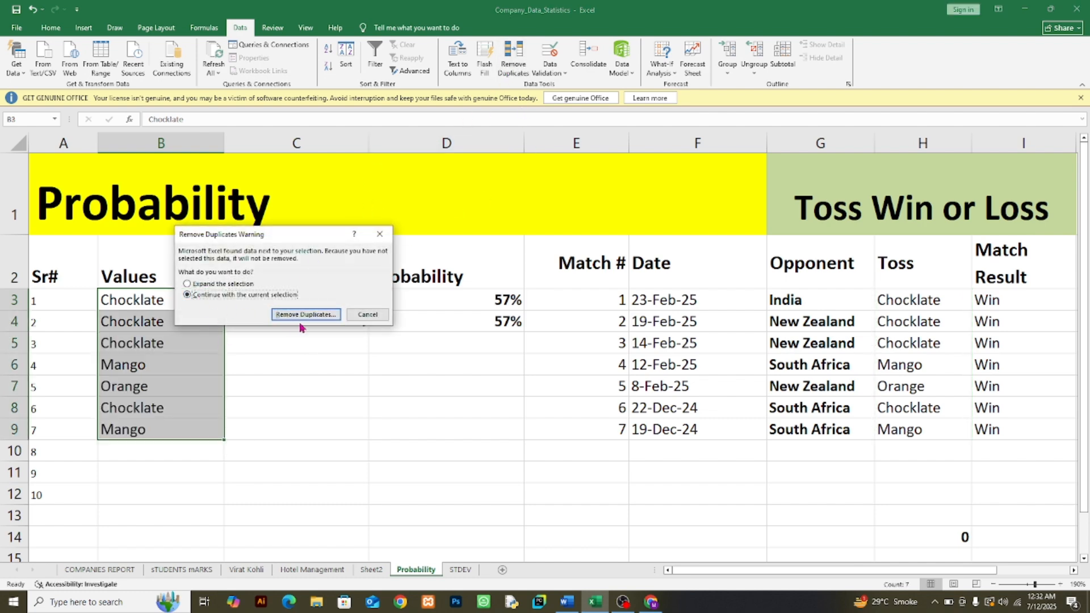
pyautogui.click(306, 315)
pyautogui.click(331, 349)
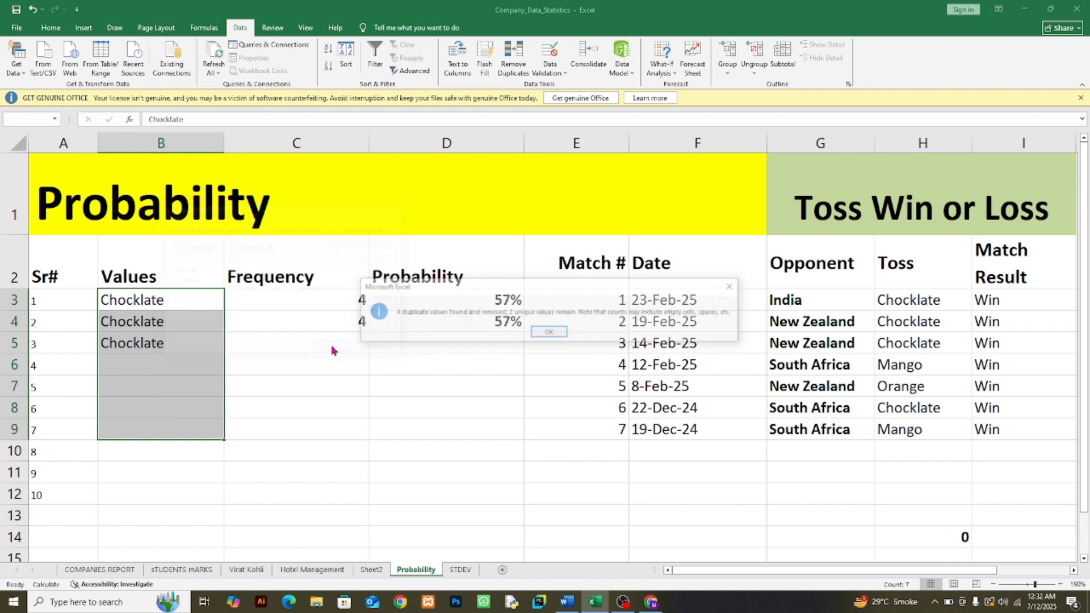
pyautogui.click(548, 333)
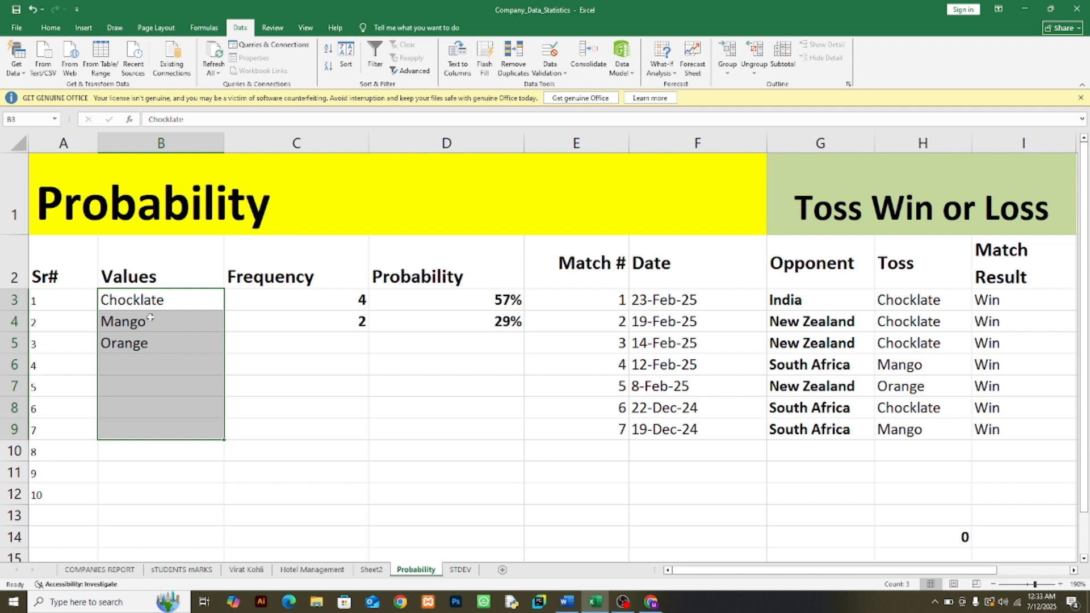
# Step: Extend the Frequency and Probability formulas from C4 and D4 down to the Orange row
pyautogui.click(155, 343)
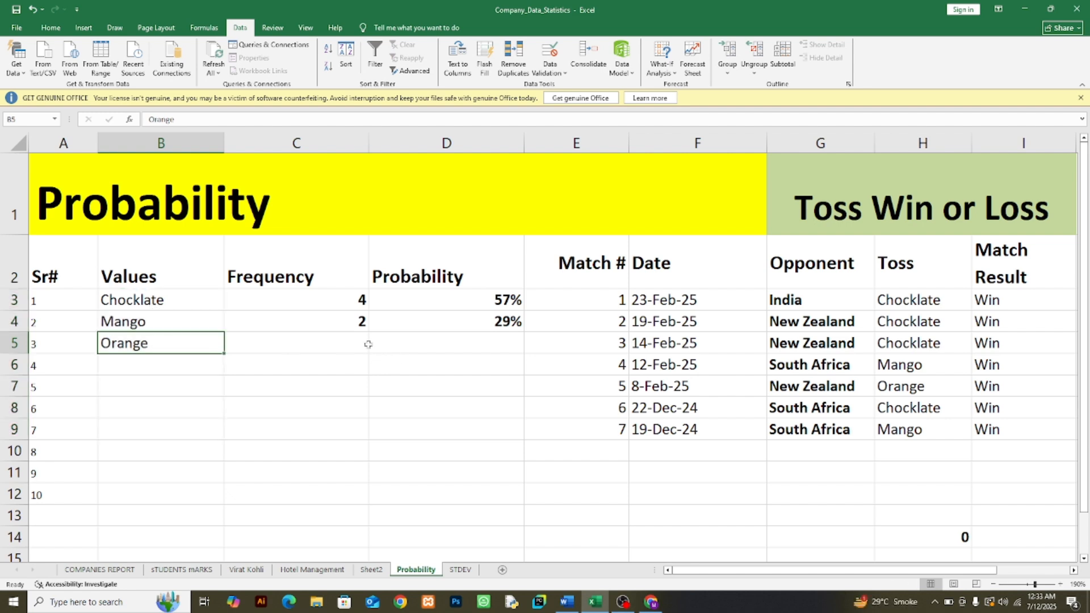
pyautogui.click(353, 324)
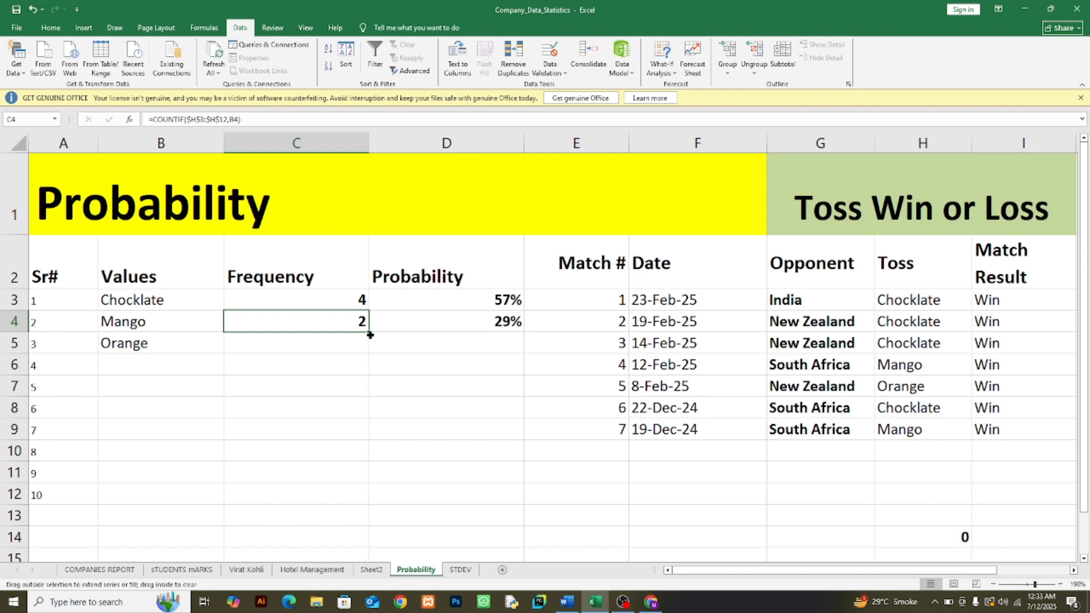
pyautogui.moveTo(369, 335); pyautogui.dragTo(369, 353)
pyautogui.click(485, 321)
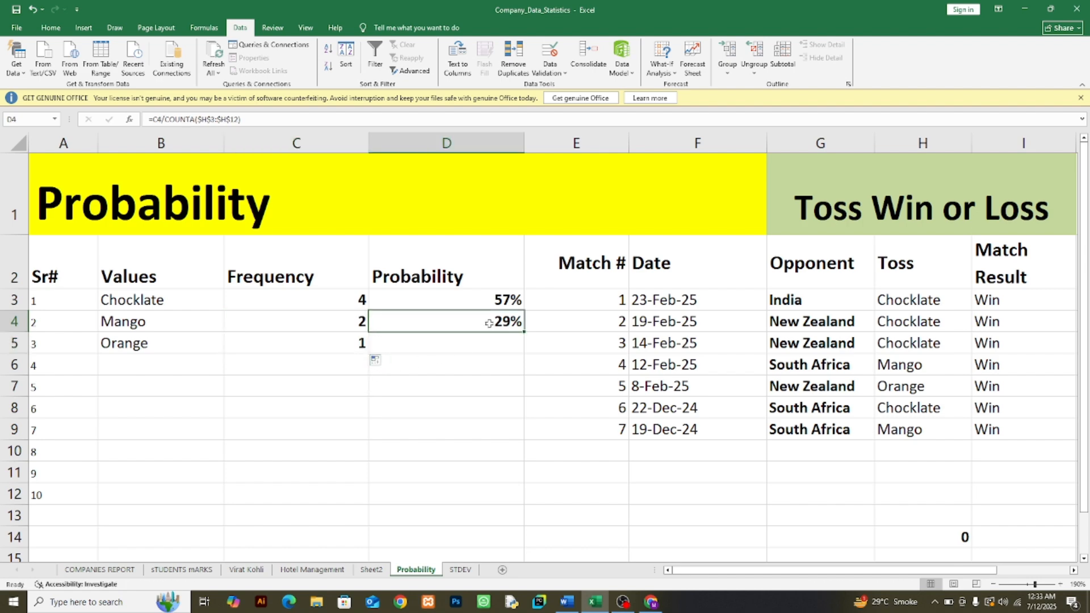
pyautogui.moveTo(523, 332); pyautogui.dragTo(516, 350)
pyautogui.click(498, 387)
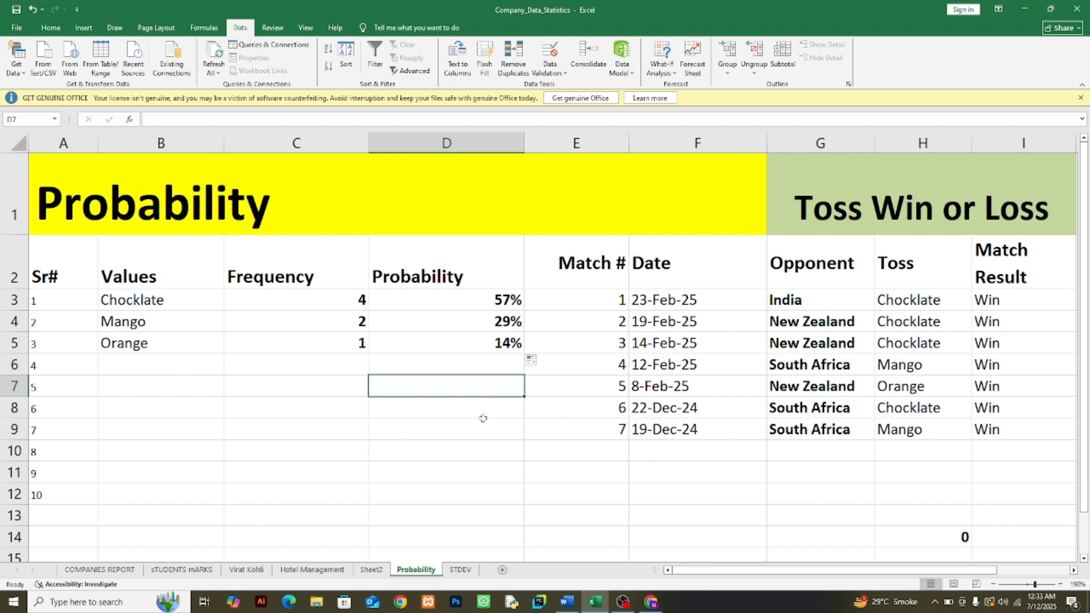
# Step: Examine the COUNTIF and COUNTA formulas behind the frequency and probability of Chocklate, Mango and Orange
pyautogui.click(377, 425)
pyautogui.click(332, 300)
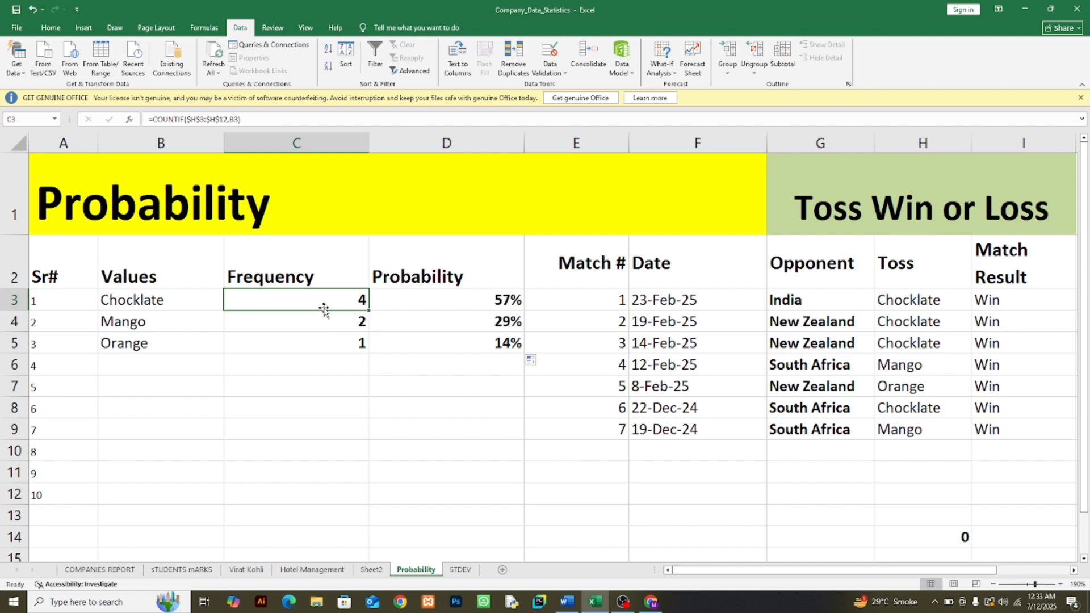
pyautogui.click(475, 303)
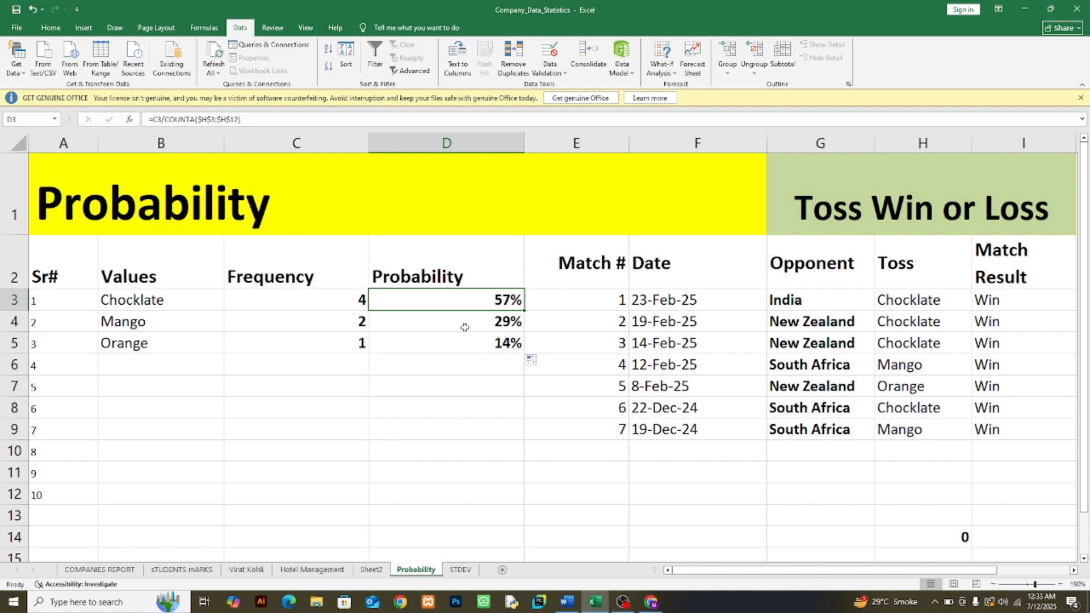
pyautogui.click(298, 321)
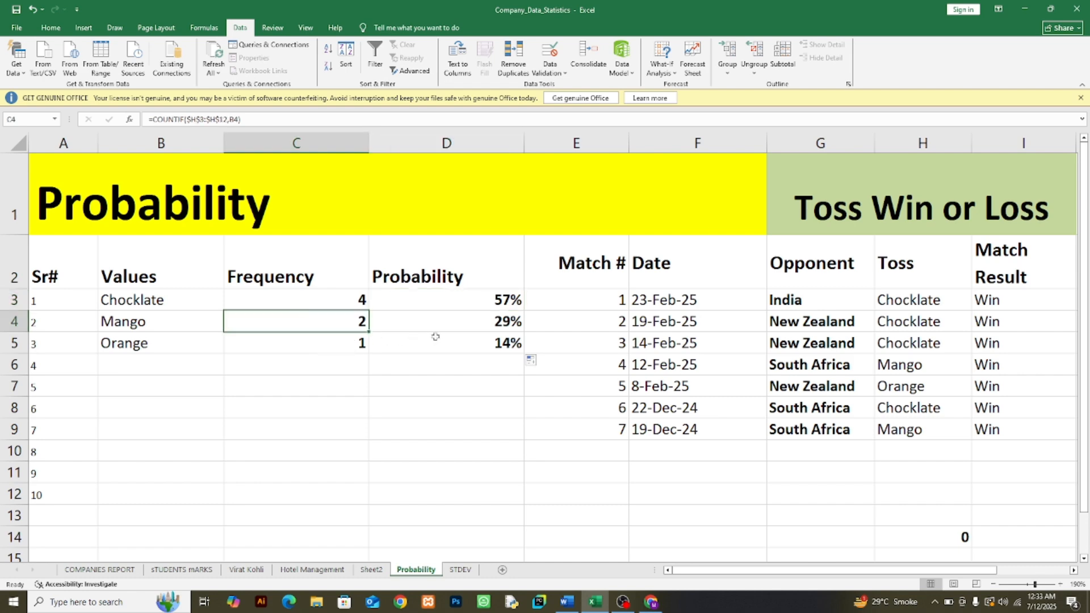
pyautogui.click(463, 324)
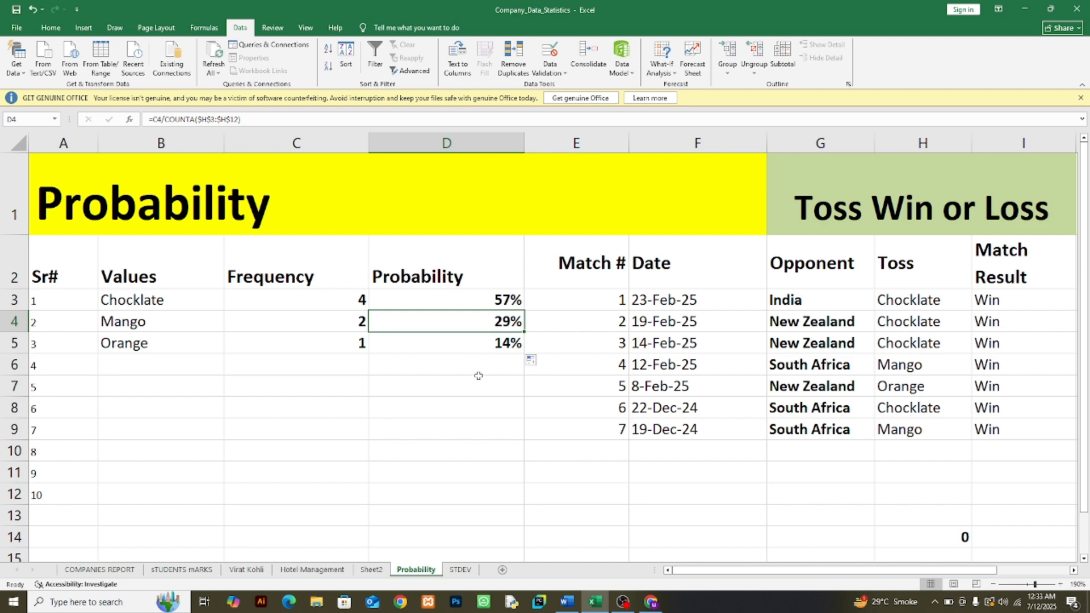
pyautogui.click(315, 342)
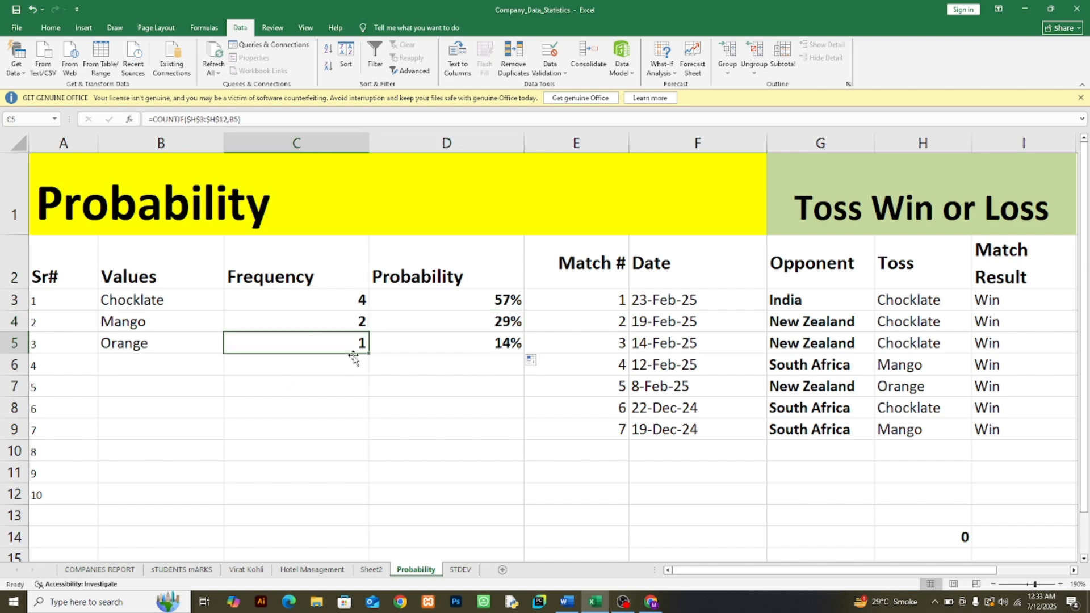
pyautogui.click(489, 347)
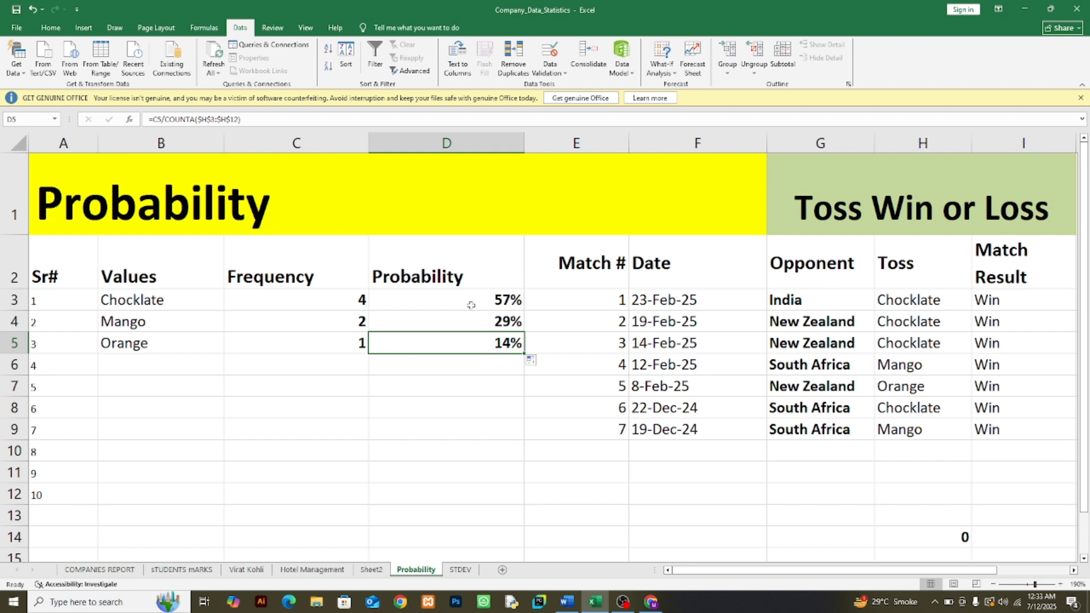
pyautogui.moveTo(475, 301); pyautogui.dragTo(481, 343)
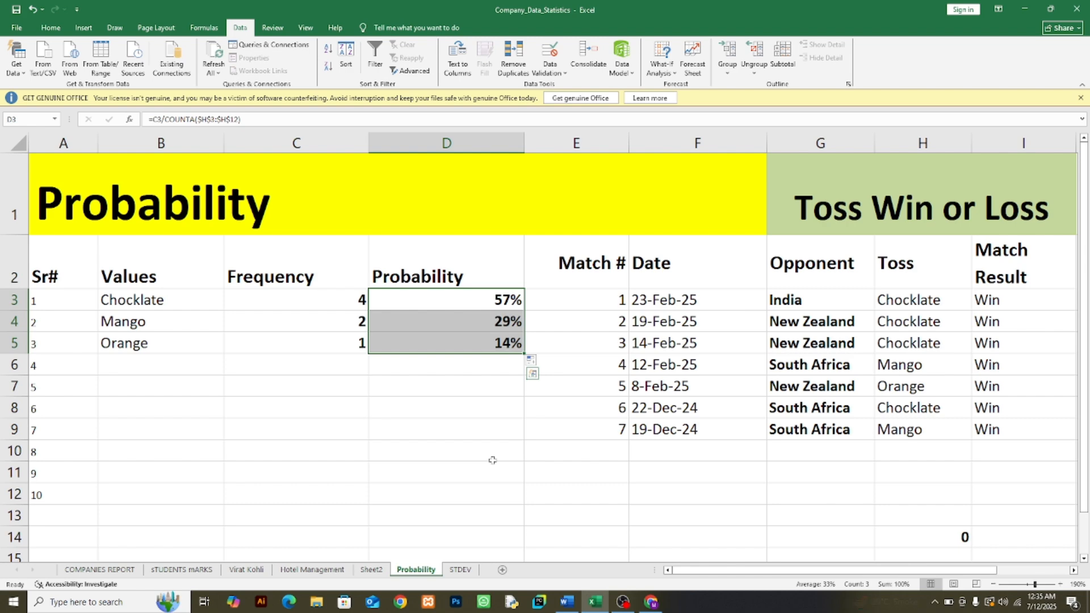
# Step: Switch to the Unit#05 Data Analytics document in Word and read the definition under Introduction to Probability
pyautogui.click(566, 602)
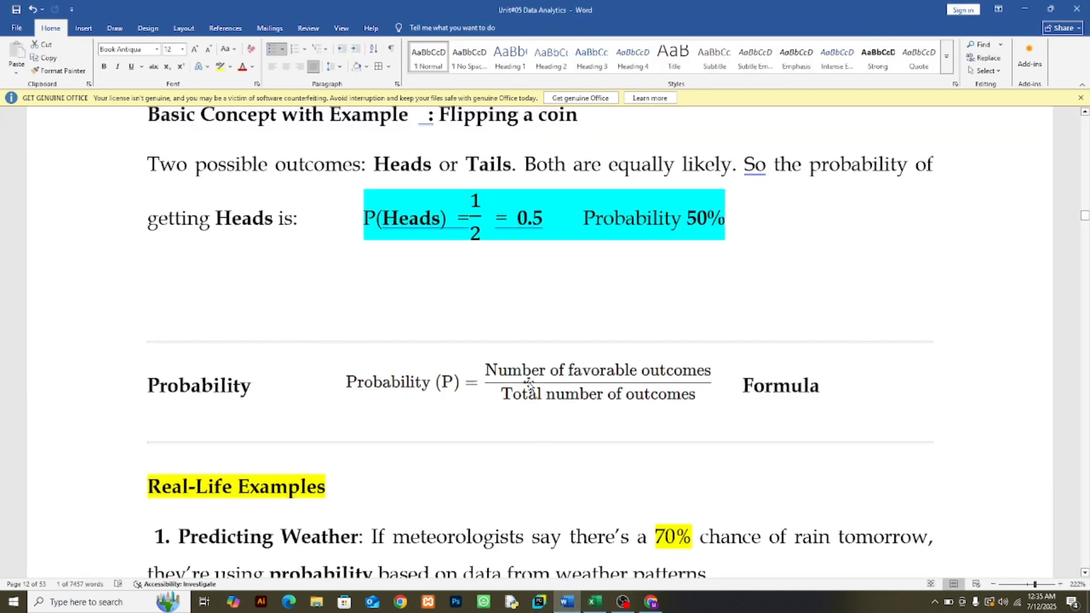
pyautogui.scroll(6, 528, 383)
pyautogui.scroll(-3, 514, 384)
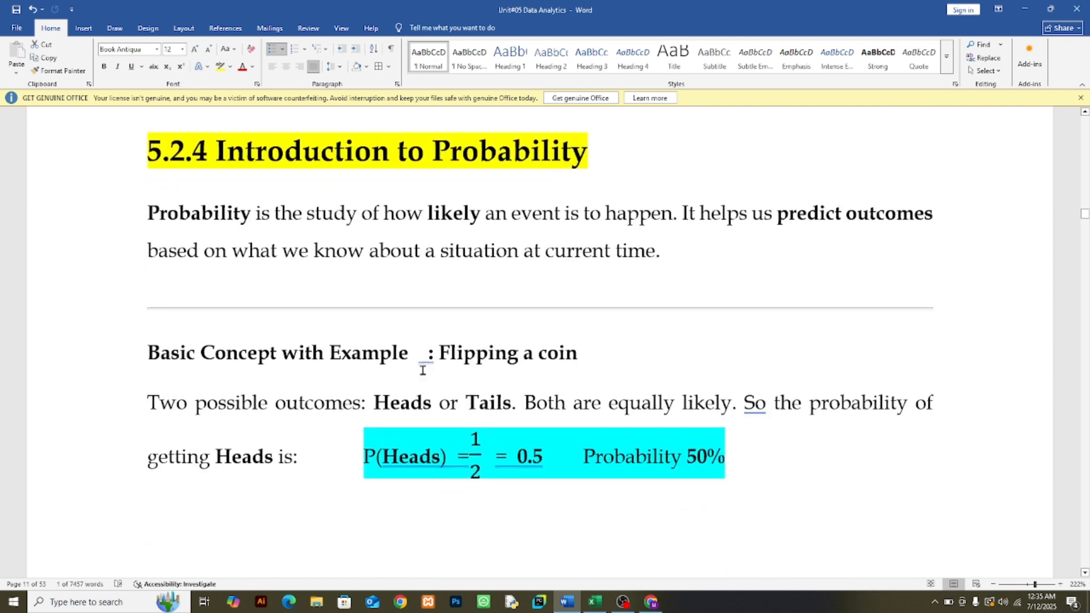
pyautogui.moveTo(149, 212); pyautogui.dragTo(486, 305)
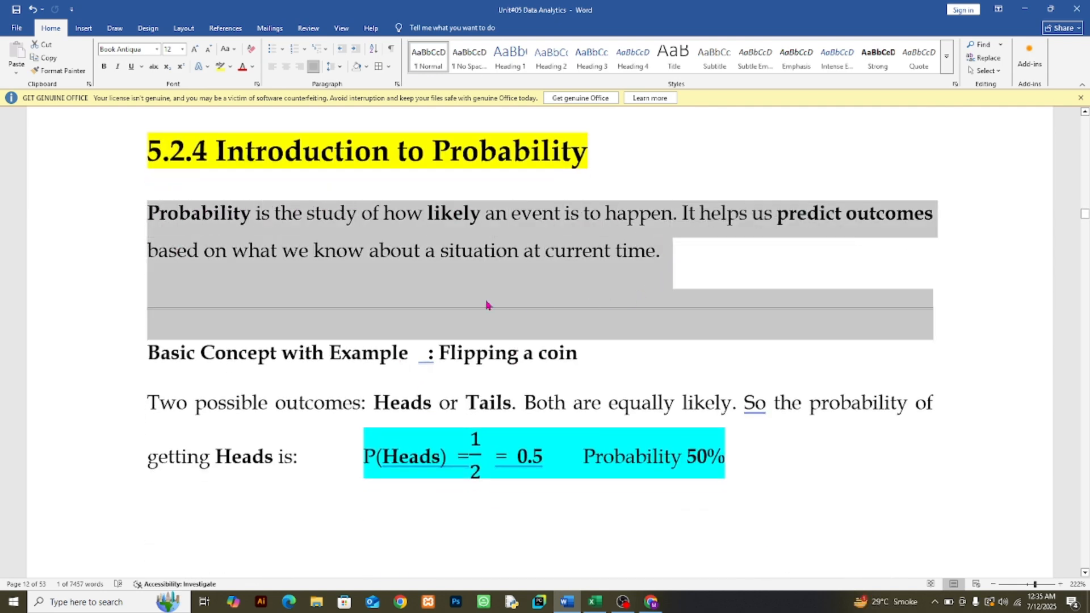
pyautogui.click(406, 302)
# Step: Read through the coin example, probability formula, real-life examples and sample data activity up to Why Probability Is Useful
pyautogui.scroll(-2, 243, 389)
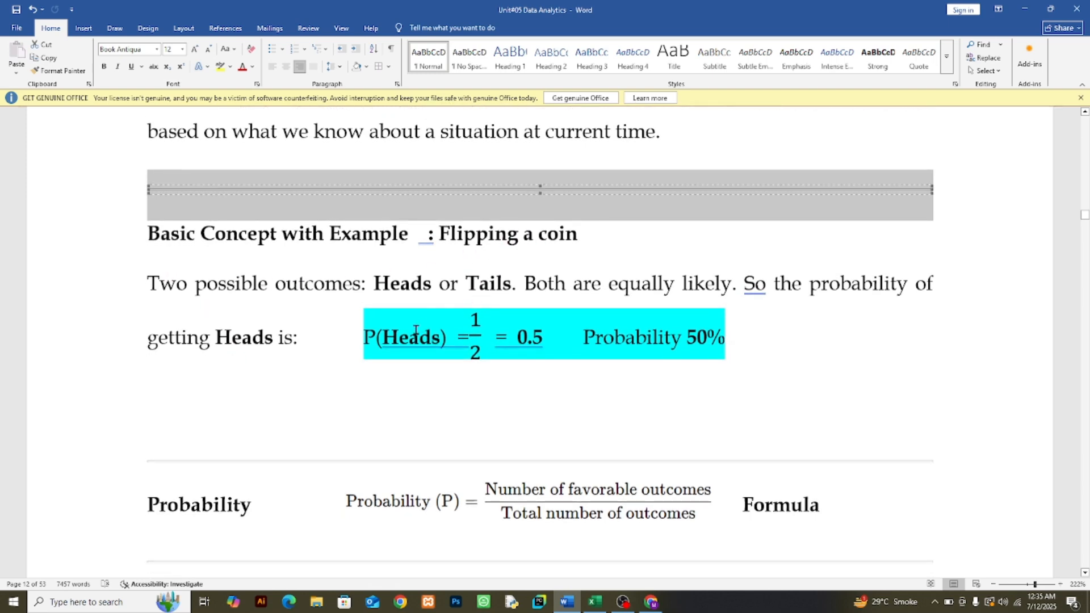
pyautogui.scroll(-3, 242, 344)
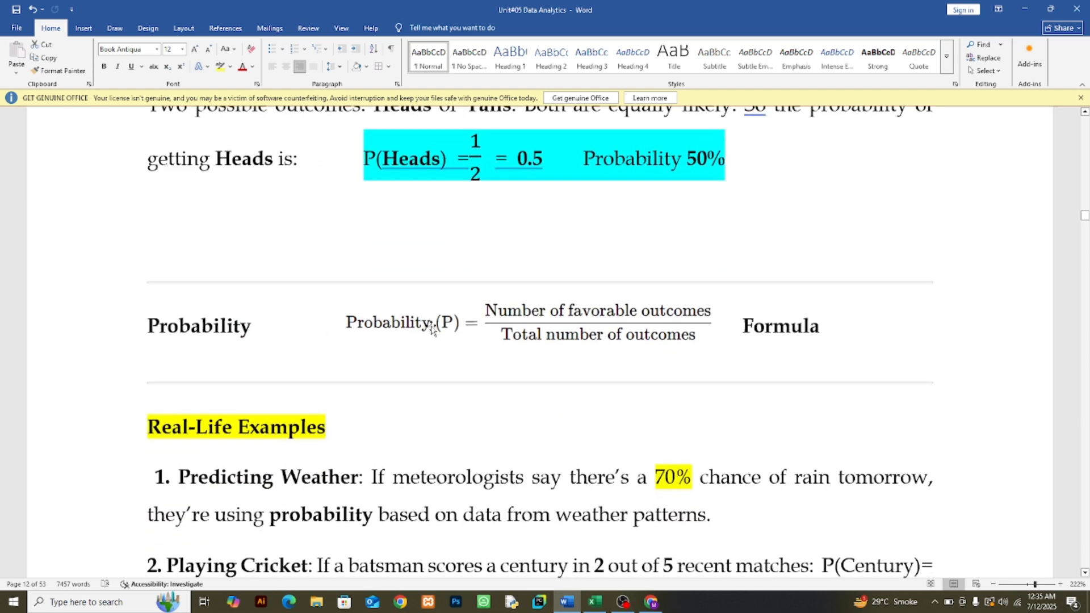
pyautogui.scroll(-3, 432, 326)
pyautogui.scroll(-1, 318, 324)
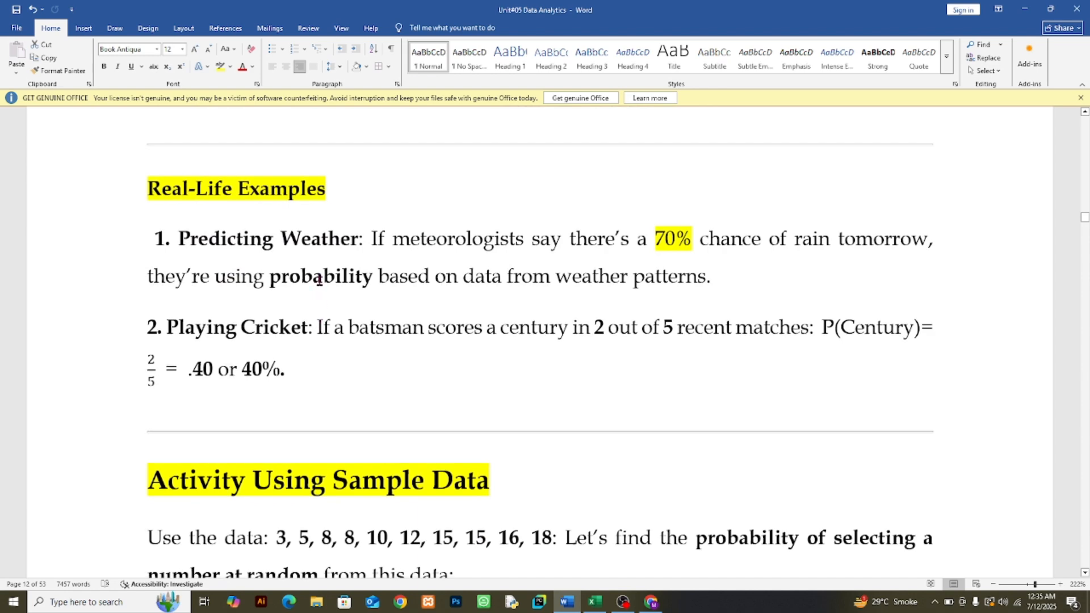
pyautogui.scroll(-4, 398, 261)
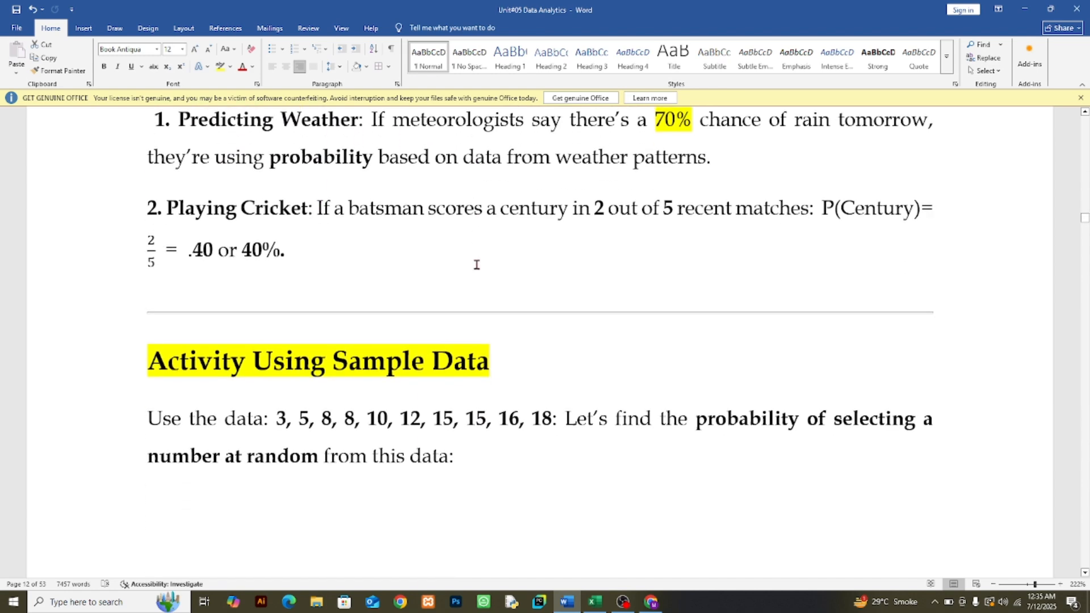
pyautogui.scroll(-2, 306, 267)
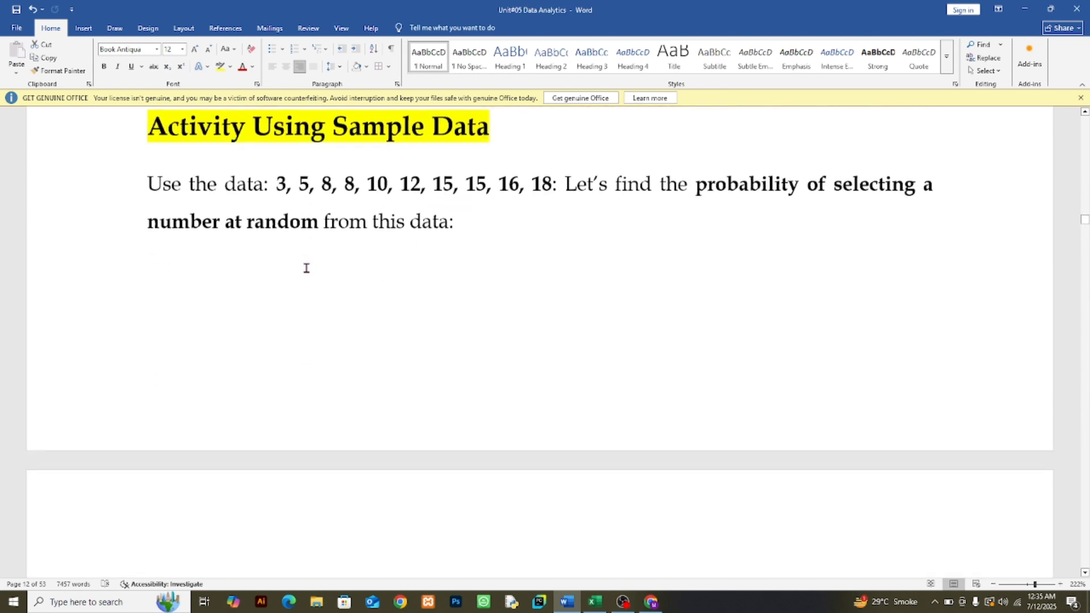
pyautogui.scroll(-4, 311, 251)
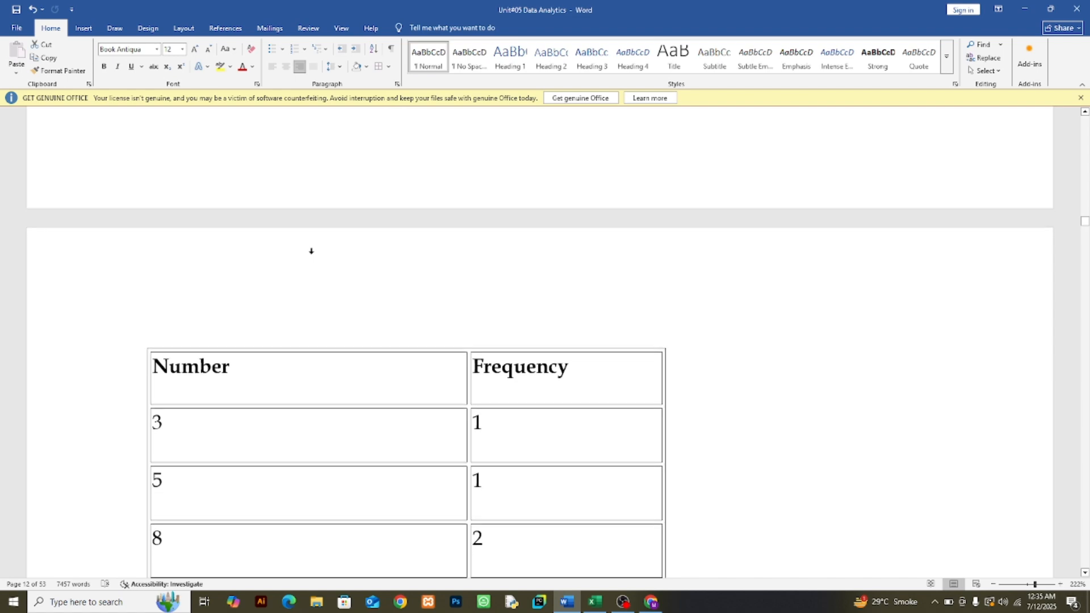
pyautogui.scroll(3, 311, 251)
pyautogui.scroll(-4, 311, 251)
pyautogui.scroll(-11, 311, 251)
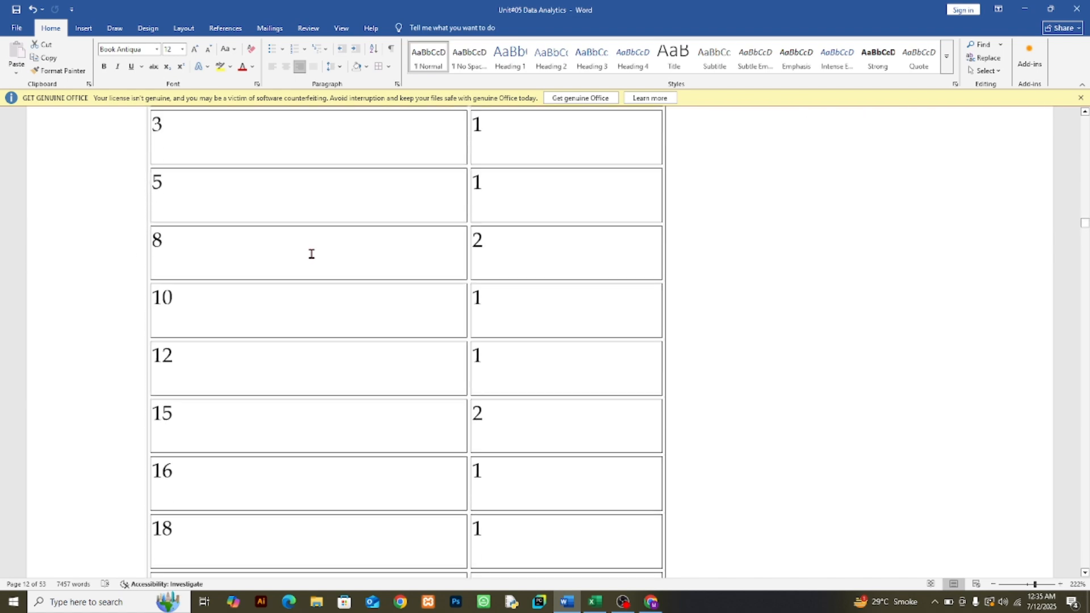
pyautogui.scroll(-5, 313, 306)
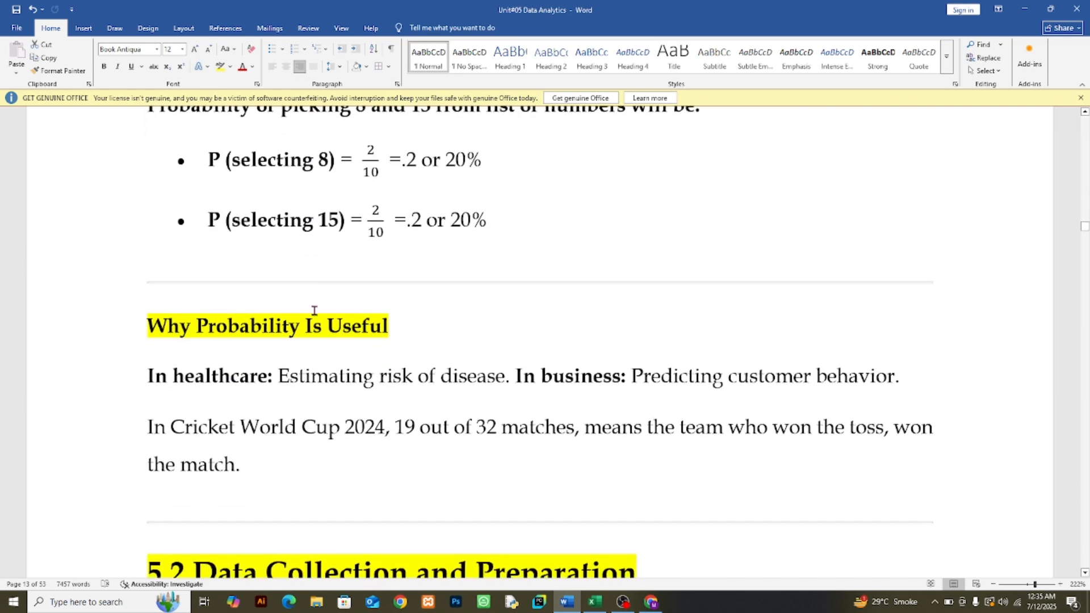
# Step: Add a question mark to the end of the heading Why Probability Is Useful
pyautogui.scroll(2, 322, 358)
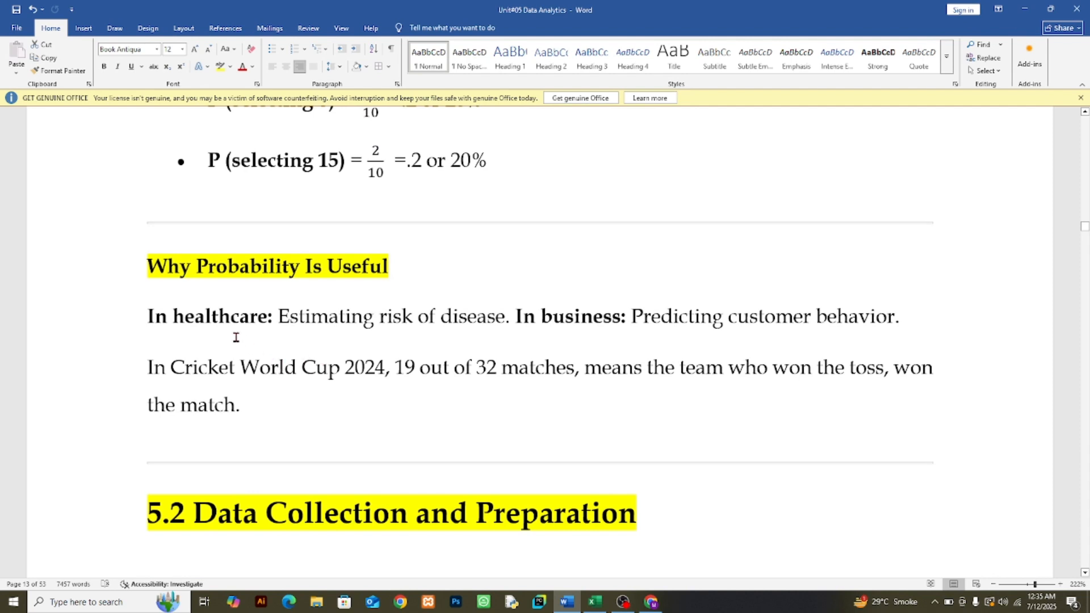
pyautogui.click(391, 275)
pyautogui.write('?')
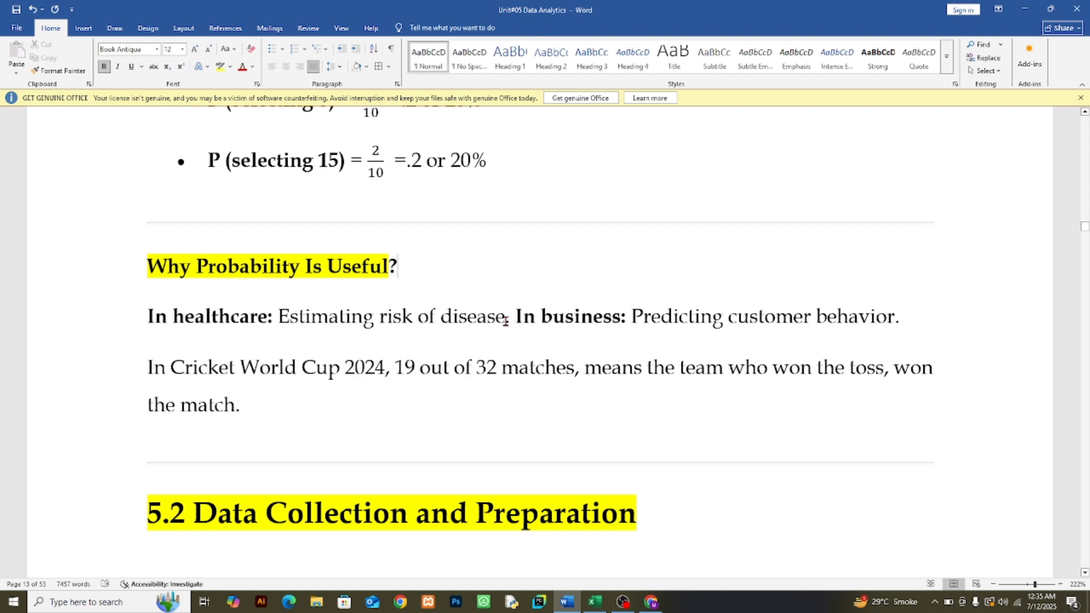
# Step: Examine the healthcare and business uses of probability and the figures in the Cricket World Cup 2024 toss statement
pyautogui.moveTo(504, 316); pyautogui.dragTo(452, 318)
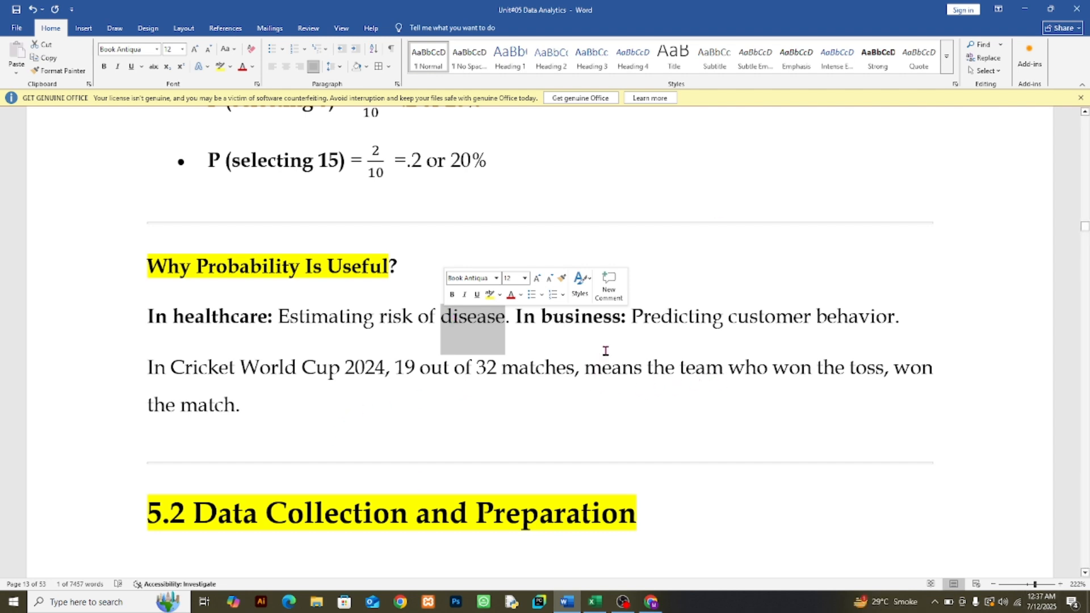
pyautogui.click(632, 320)
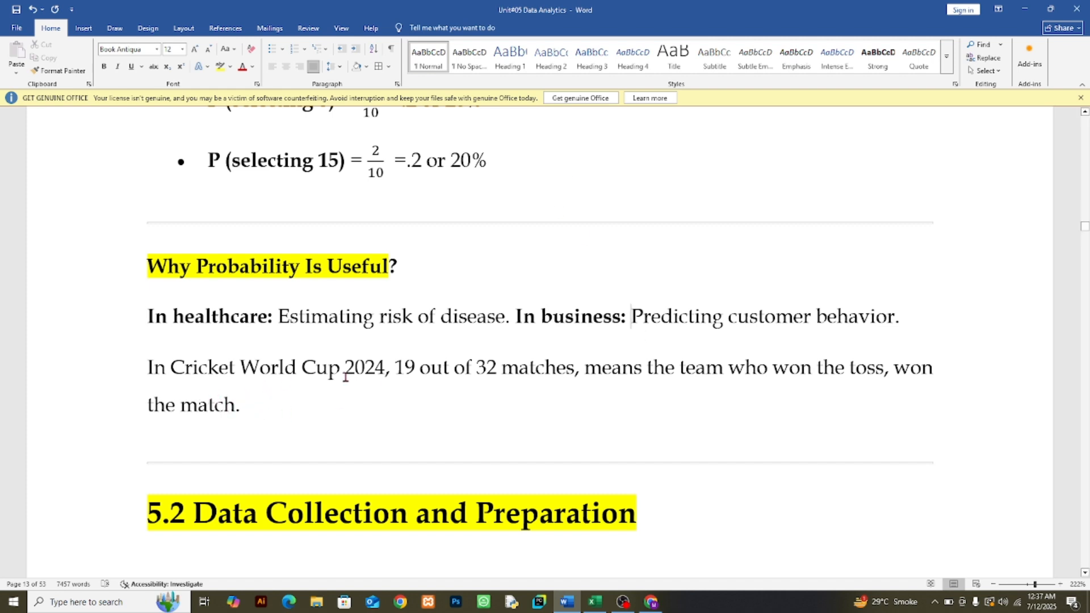
pyautogui.moveTo(345, 376); pyautogui.dragTo(542, 374)
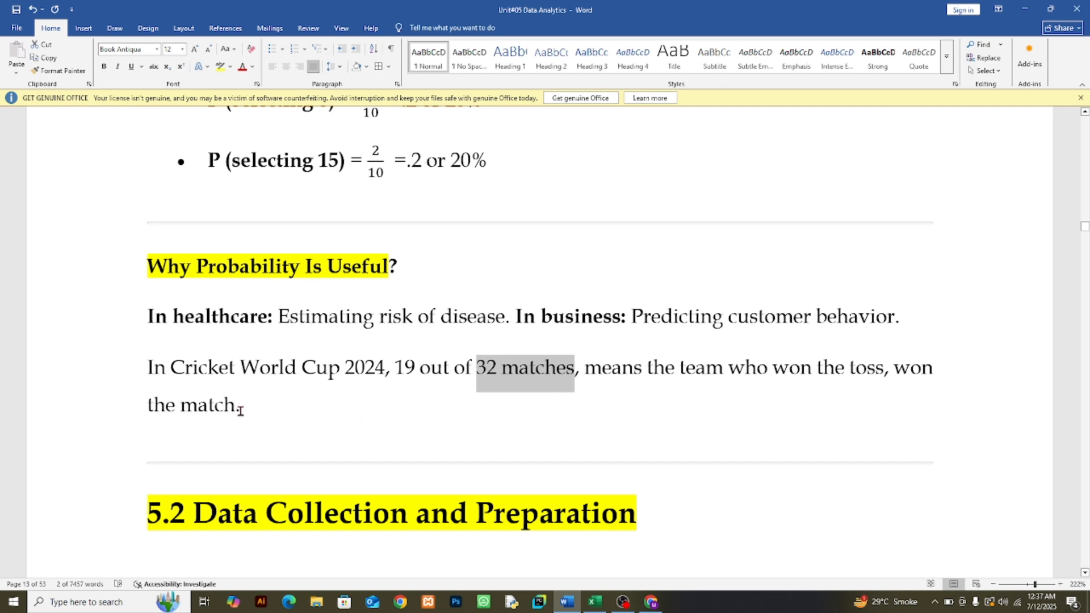
pyautogui.moveTo(239, 408); pyautogui.dragTo(136, 362)
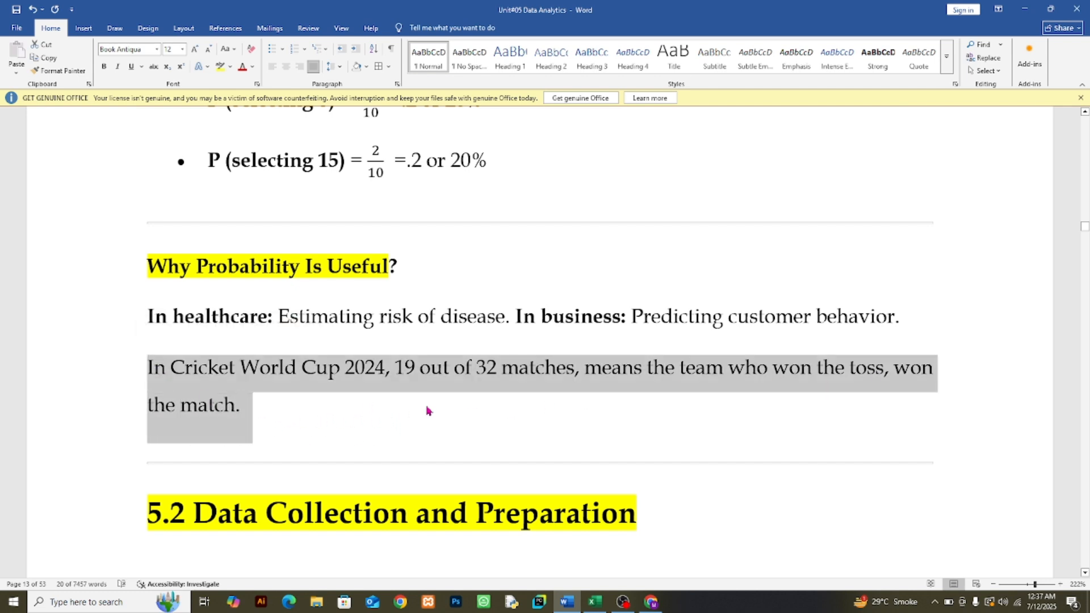
pyautogui.click(346, 371)
pyautogui.moveTo(346, 371); pyautogui.dragTo(378, 381)
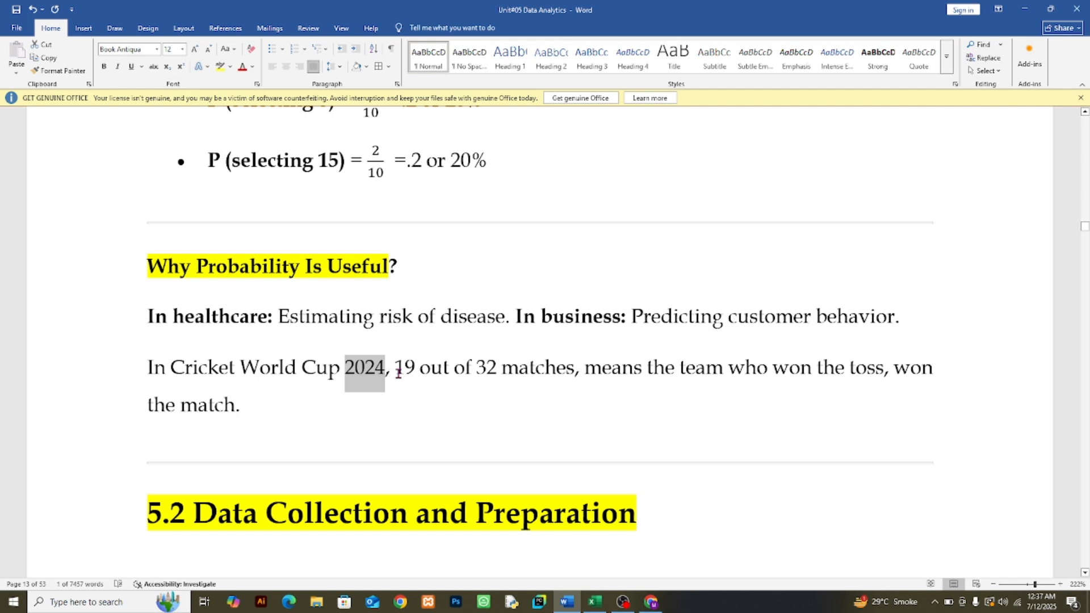
pyautogui.click(398, 371)
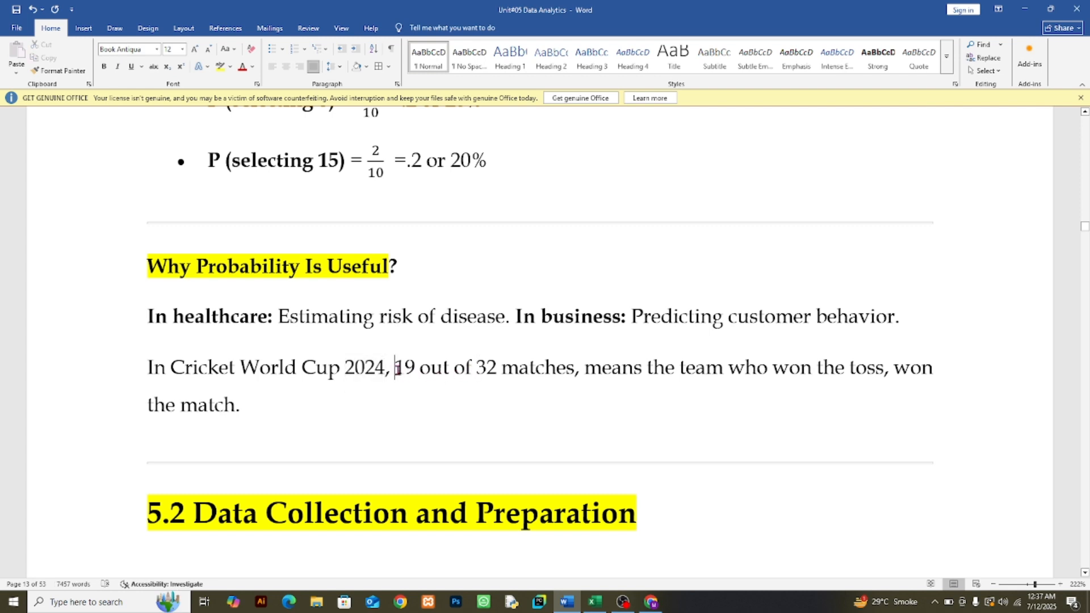
pyautogui.moveTo(397, 369); pyautogui.dragTo(416, 370)
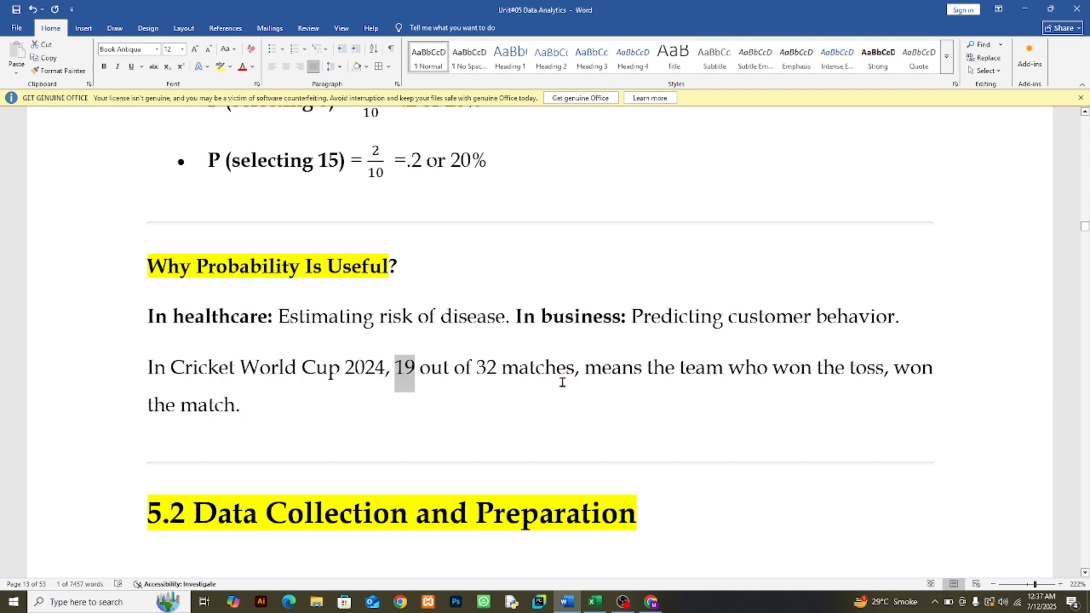
# Step: Look back through the probability section to its introduction, and switch to the Probability sheet of the Company_Data_Statistics workbook in Excel
pyautogui.scroll(2, 623, 502)
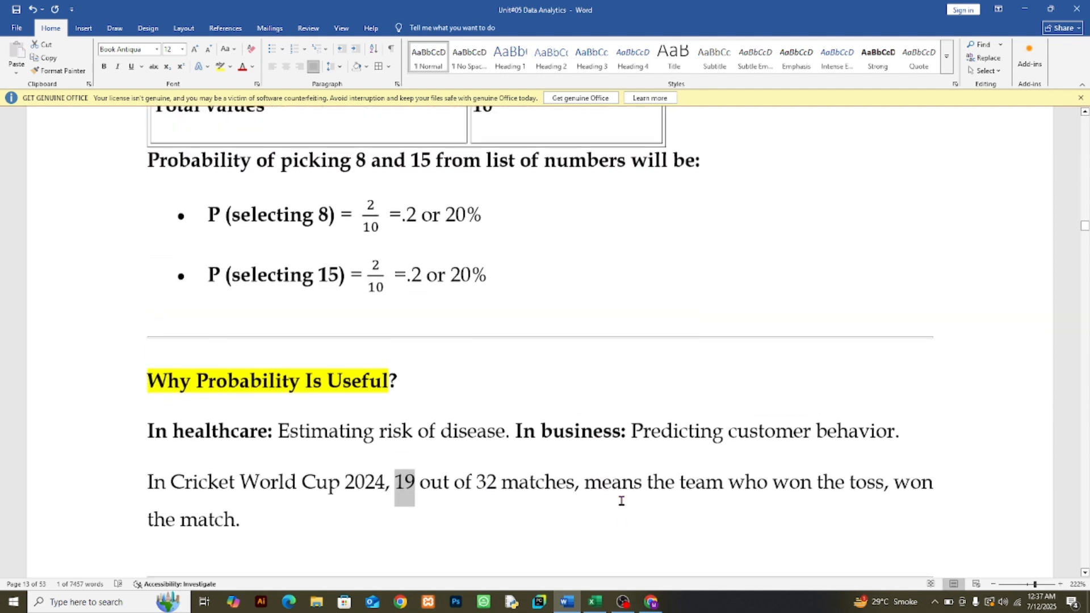
pyautogui.scroll(15, 587, 472)
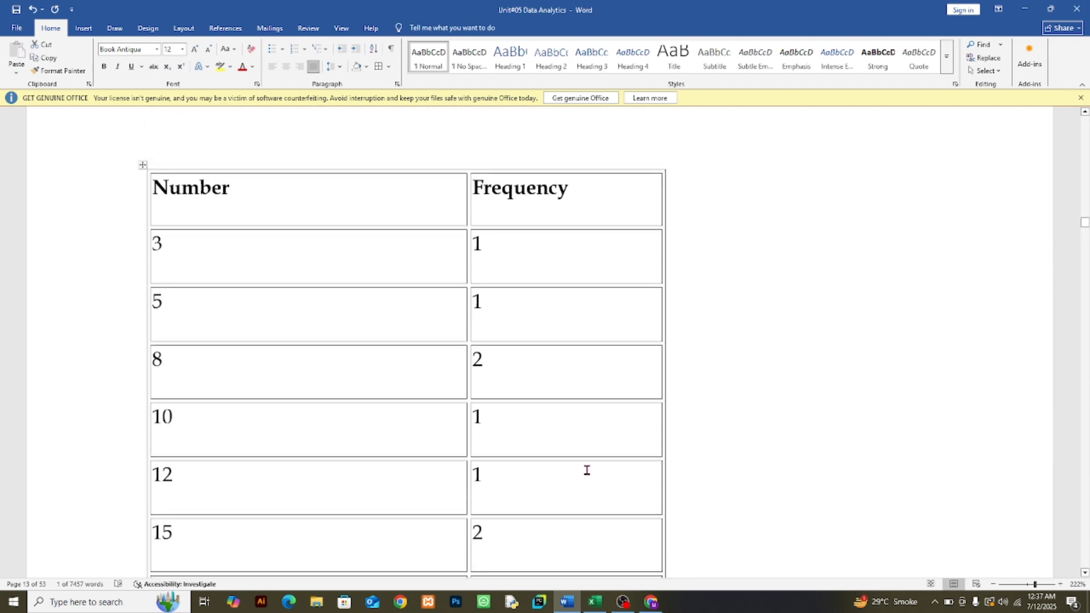
pyautogui.scroll(15, 586, 467)
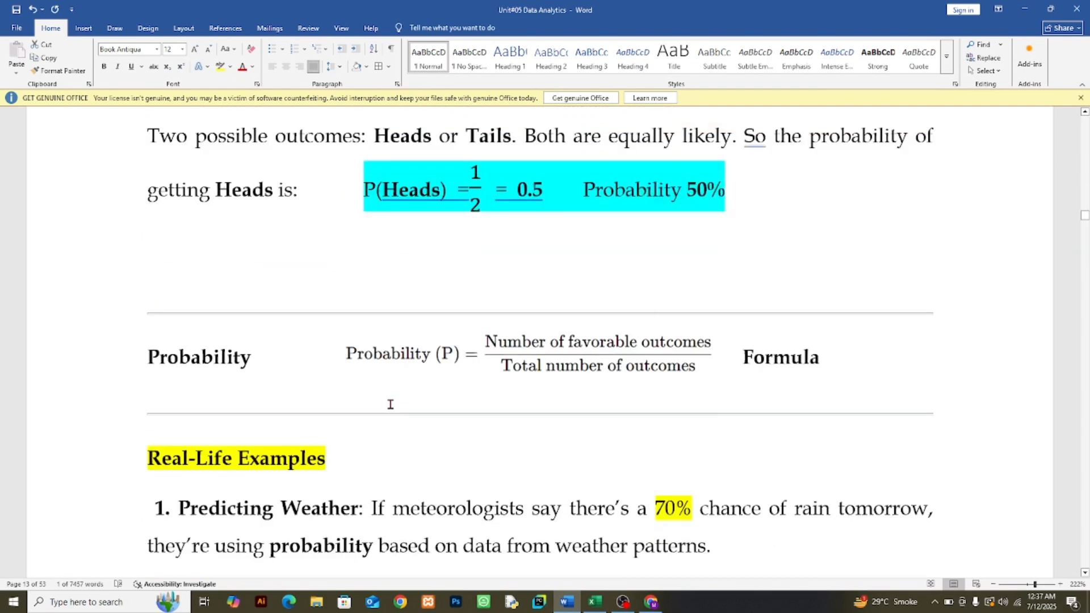
pyautogui.scroll(2, 390, 404)
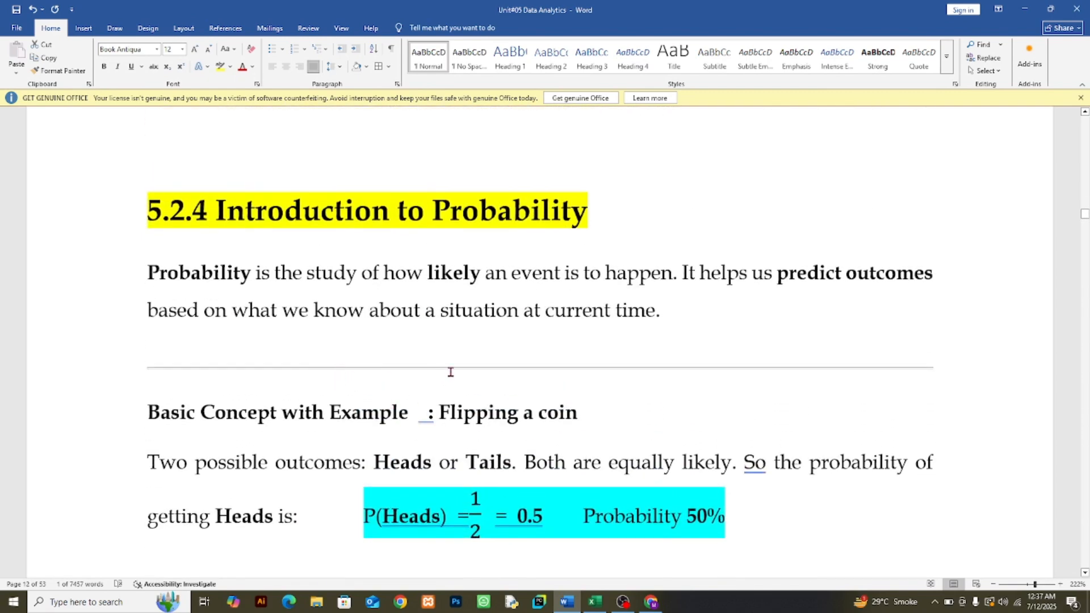
pyautogui.click(594, 601)
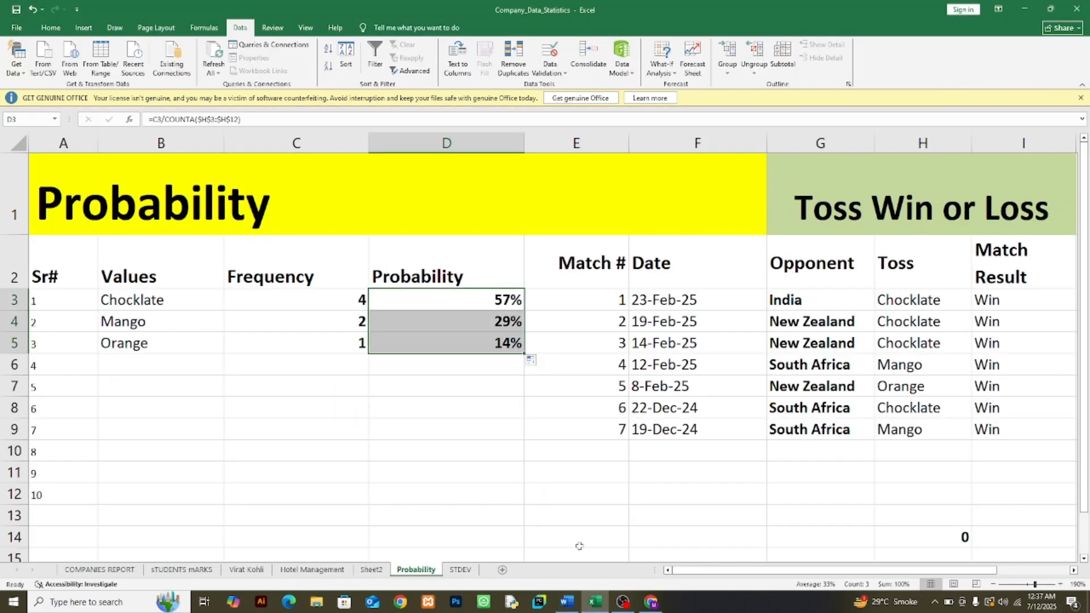
pyautogui.click(548, 422)
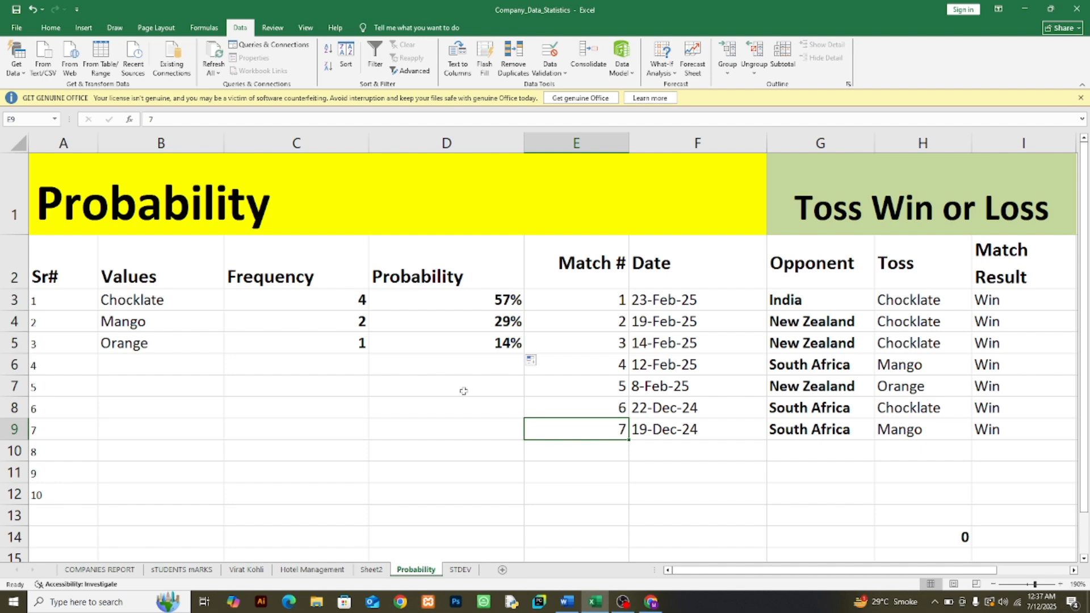